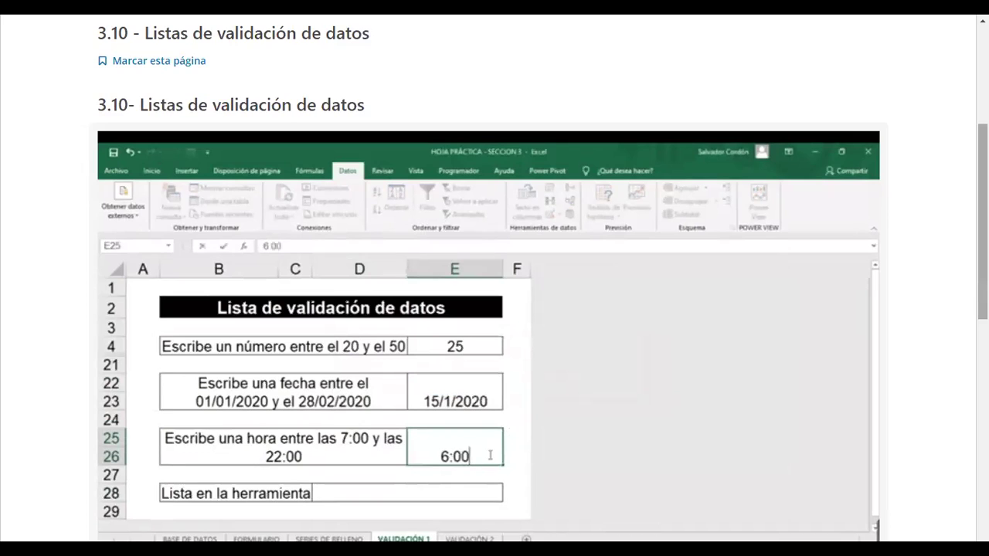
key("Return")
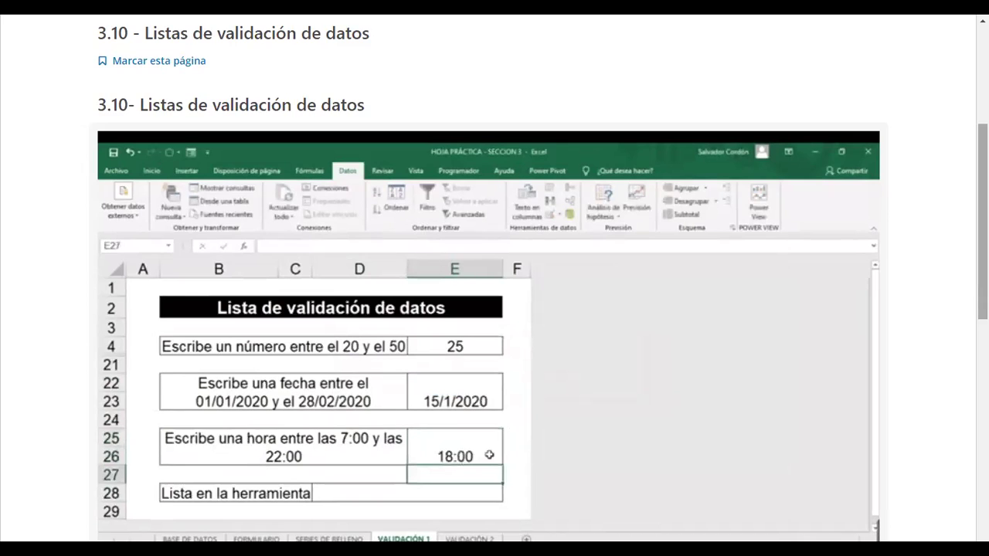
left_click(489, 455)
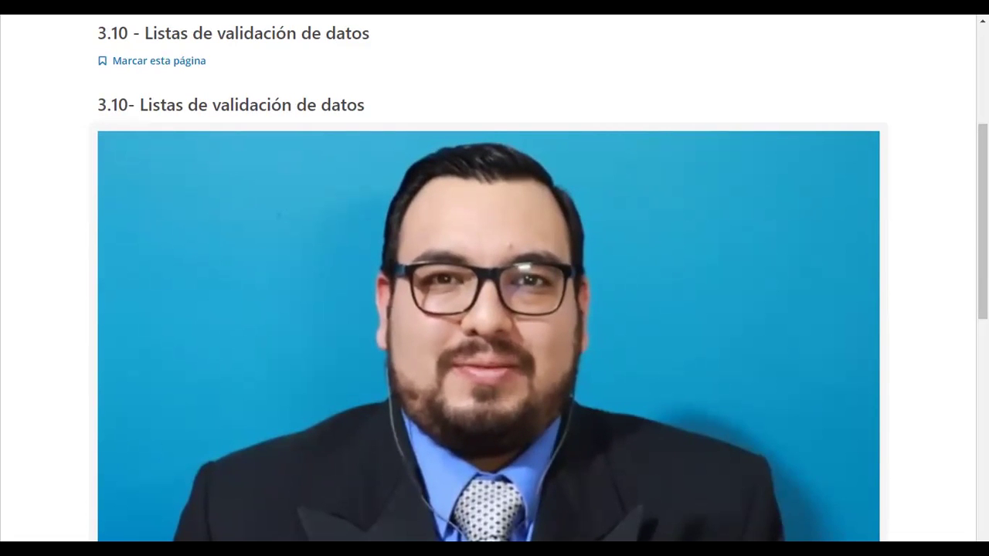
scroll(937, 327, "down", 2)
scroll(937, 327, "down", 1)
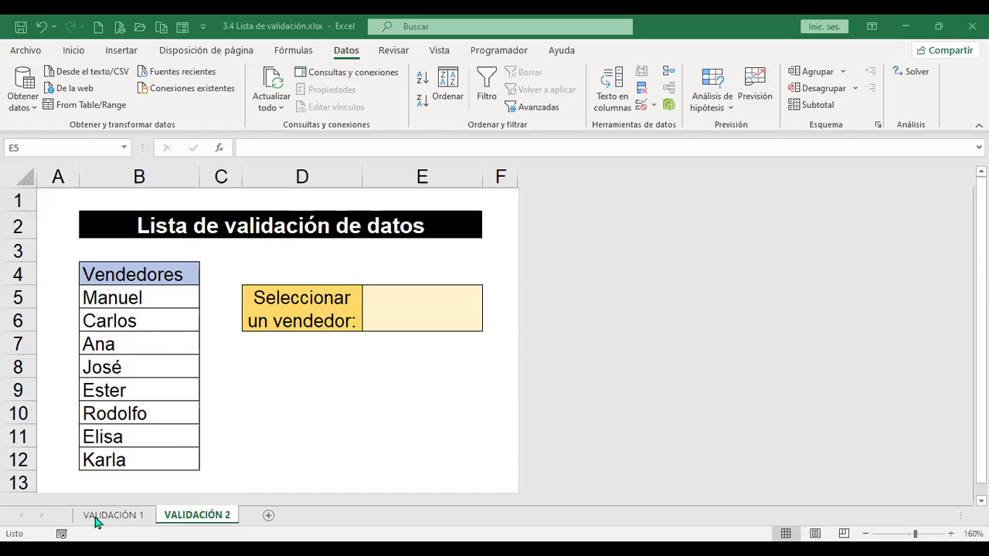
Review the data validation criteria of number cell E4 on the VALIDACIÓN 1 sheet, leaving them unmodified
left_click(96, 518)
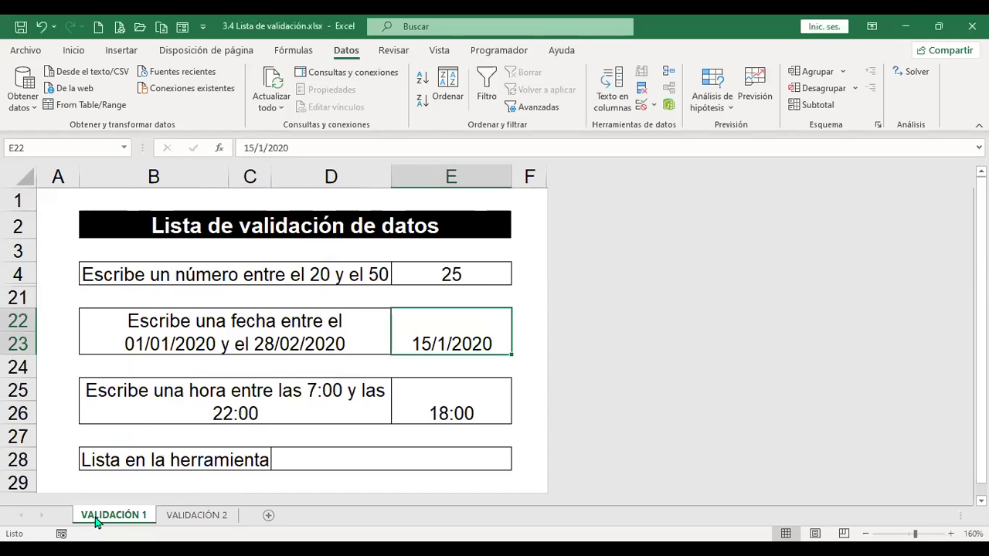
left_click(478, 269)
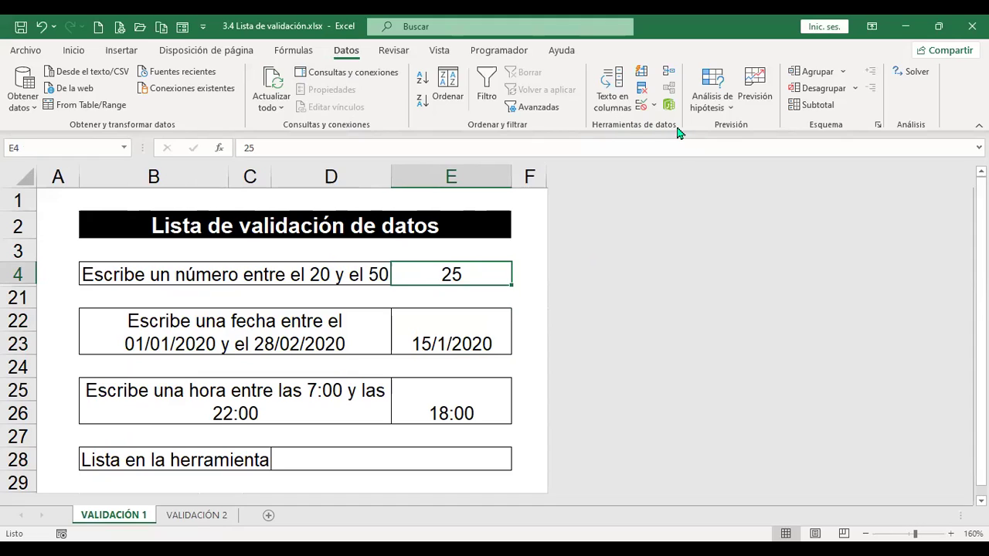
left_click(642, 106)
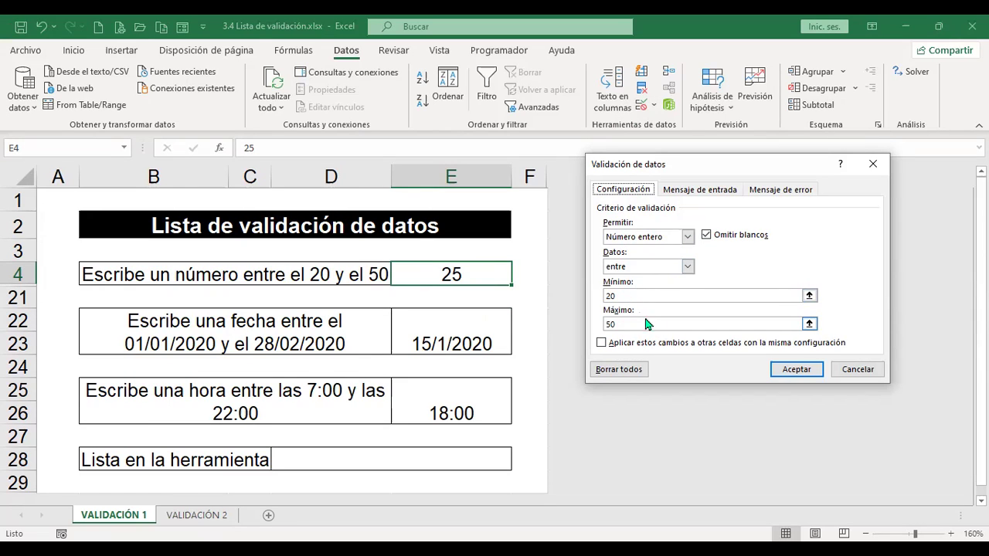
left_click(859, 371)
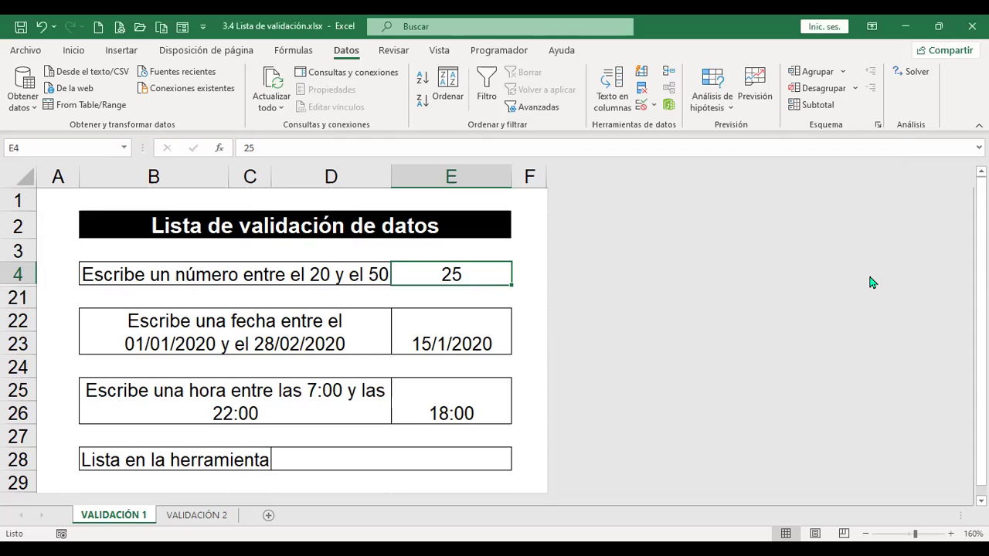
Test the validation of cell E4 with the value 51 and enter 50 in its place
type("51")
key("Return")
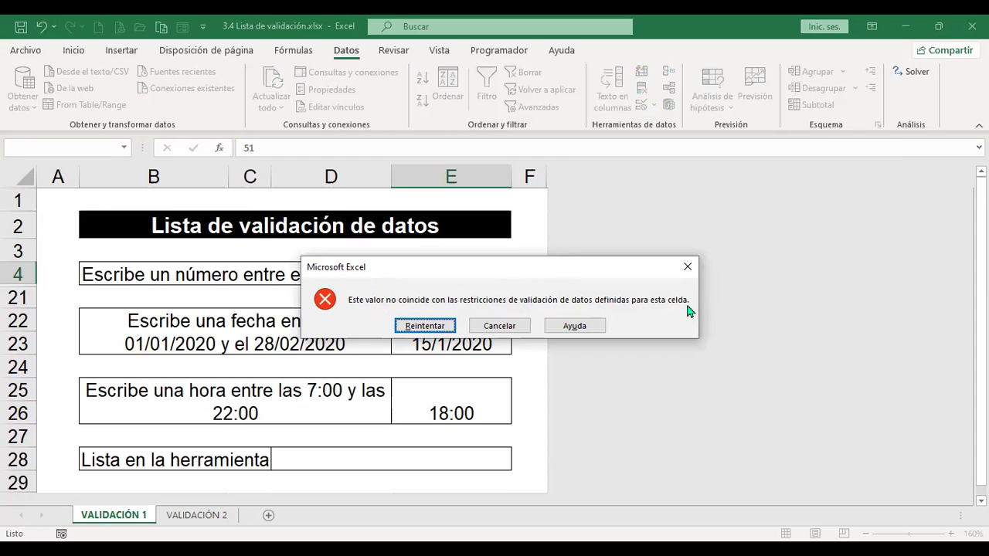
left_click(429, 331)
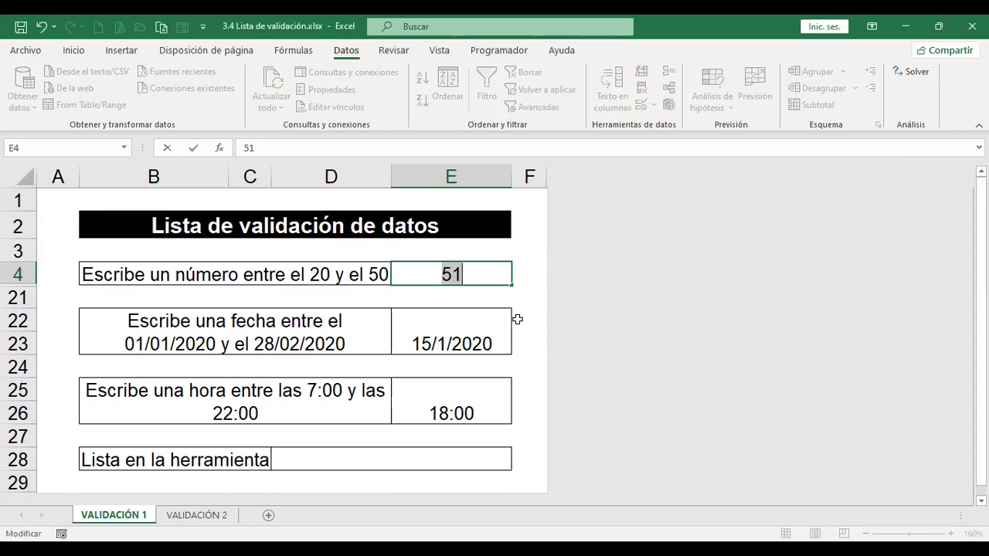
type("50")
key("Return")
key("Up")
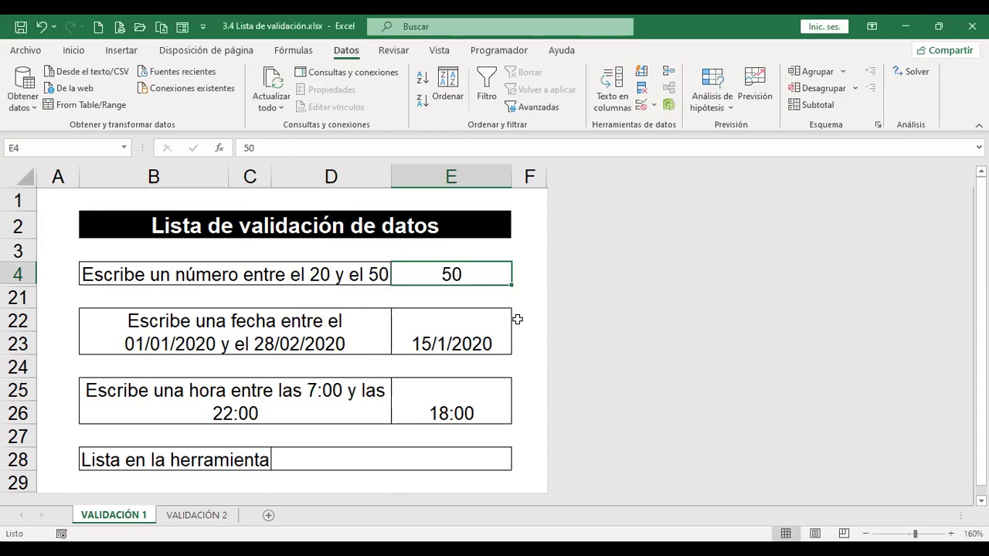
Review the date validation criteria and the input message settings of cell E22 without saving anything
left_click(451, 328)
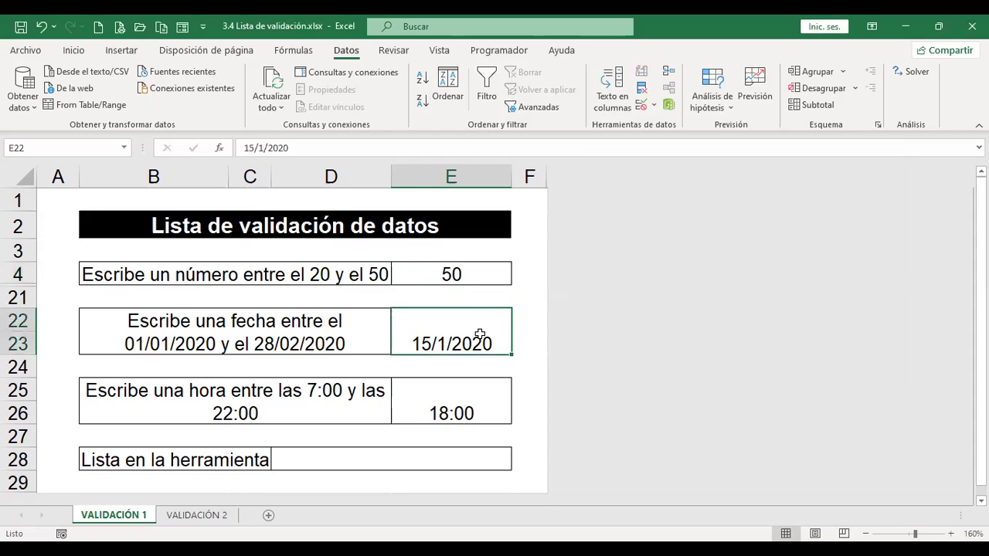
left_click(638, 110)
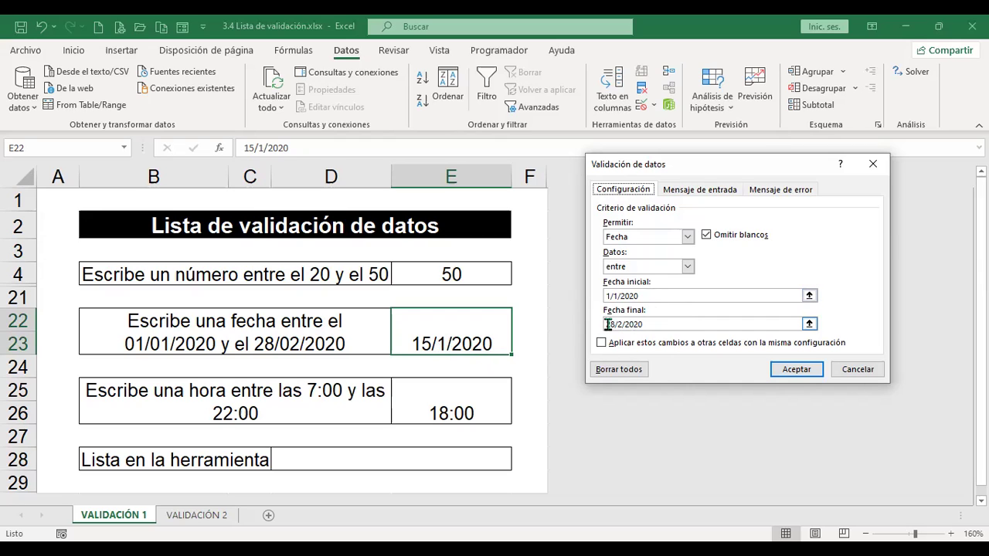
left_click(718, 193)
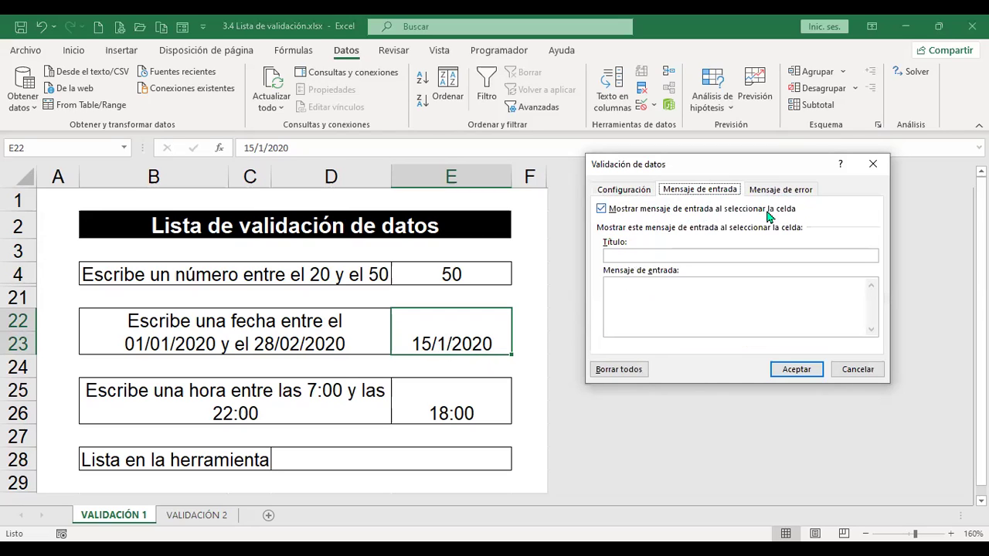
left_click(693, 253)
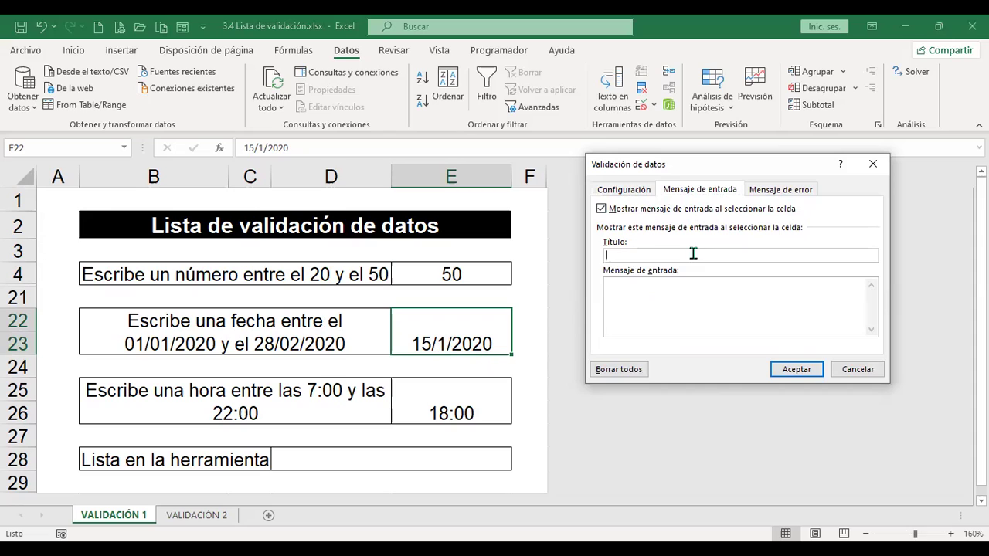
left_click(870, 369)
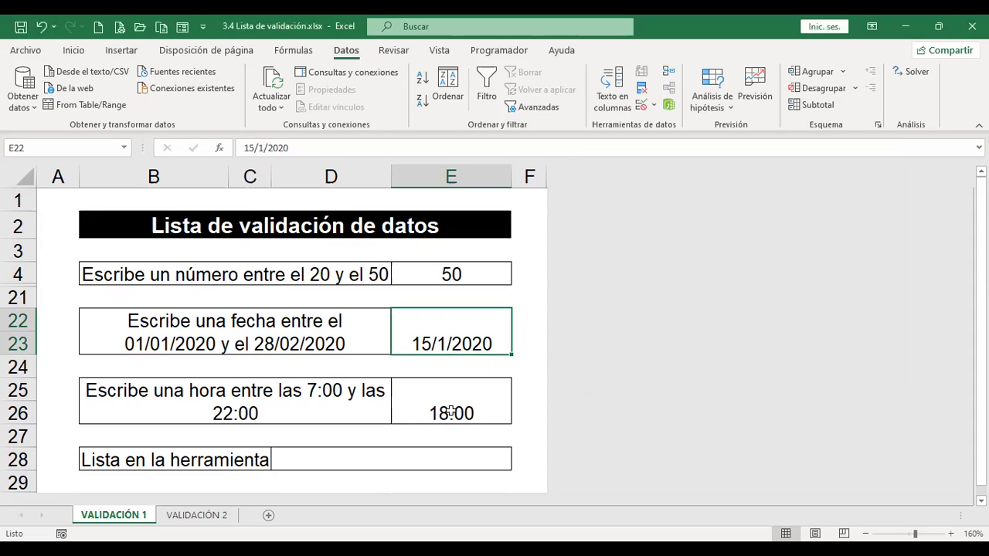
Try to enter 6:00 in time cell E25 to test its validation rule
left_click(452, 412)
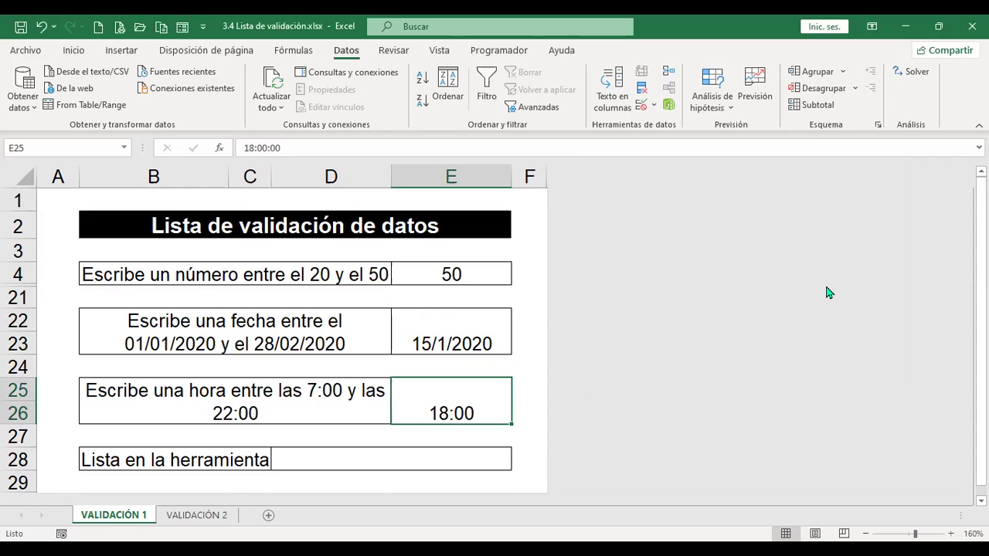
type("6:00")
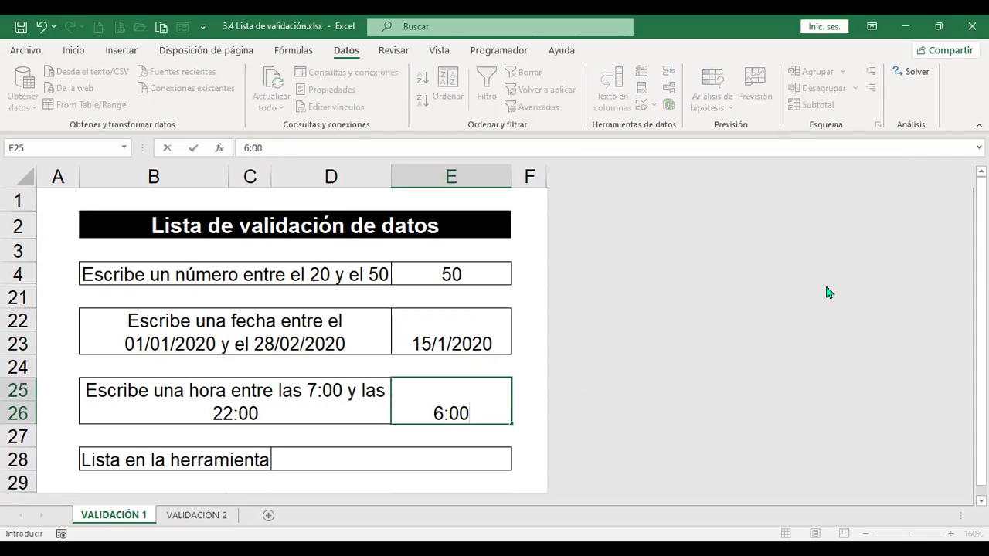
key("Return")
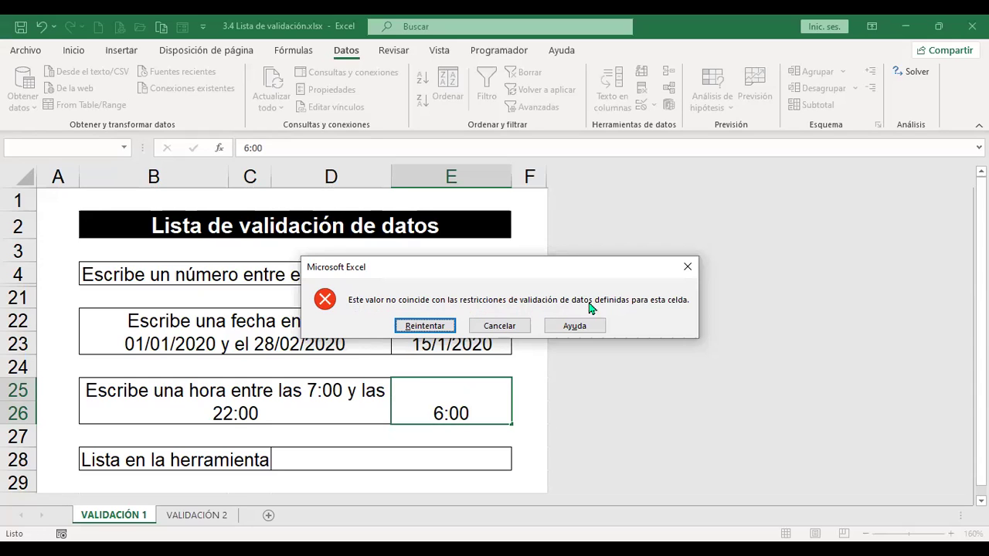
left_click(498, 326)
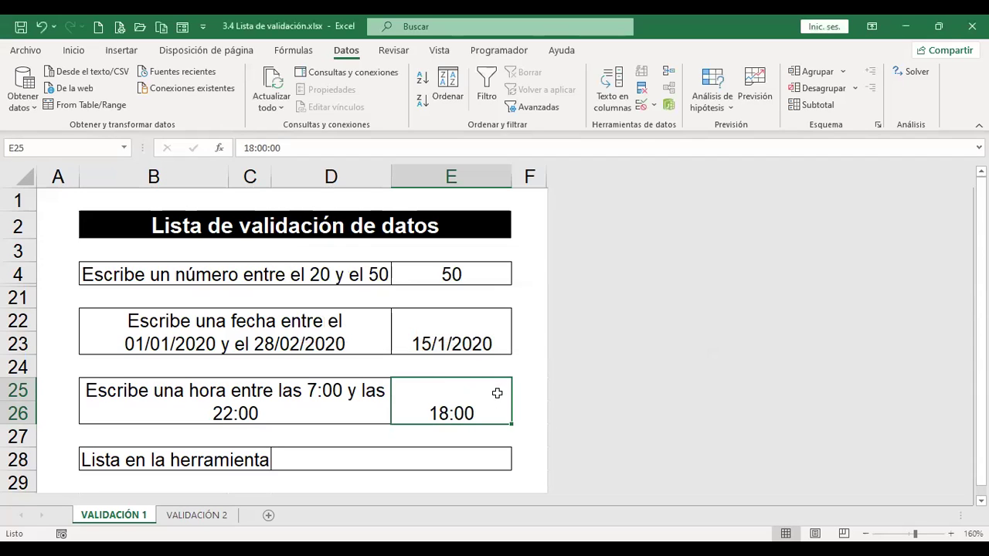
Add an input message to cell E25 titled "Restricción de hora" with the text "Esta celda solo acepta horas previamente establecidas."
left_click(640, 105)
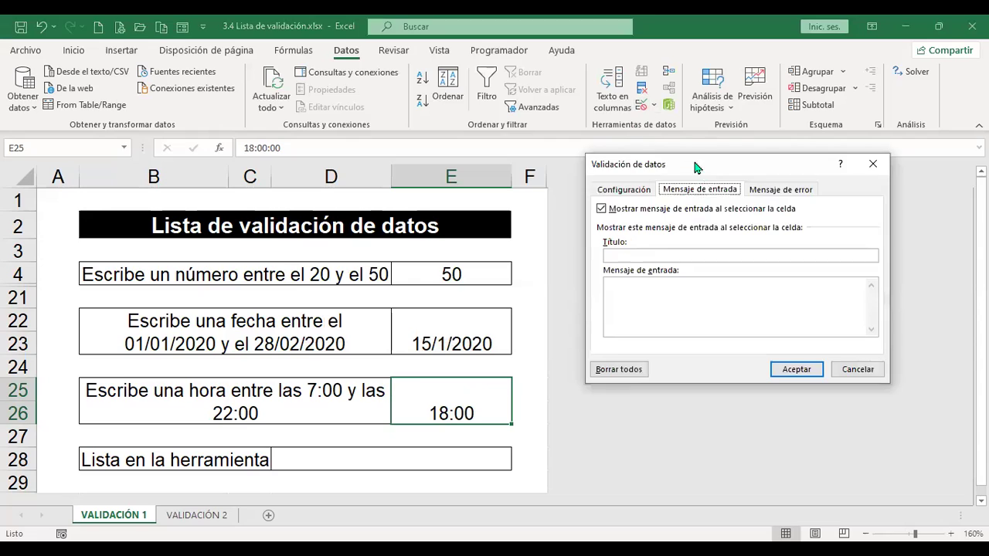
left_click(659, 256)
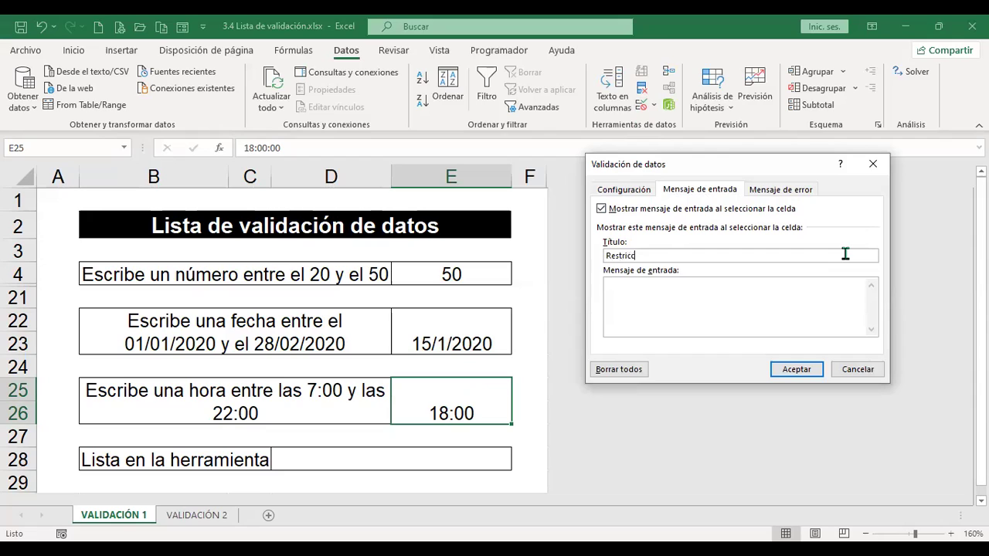
type("de hora")
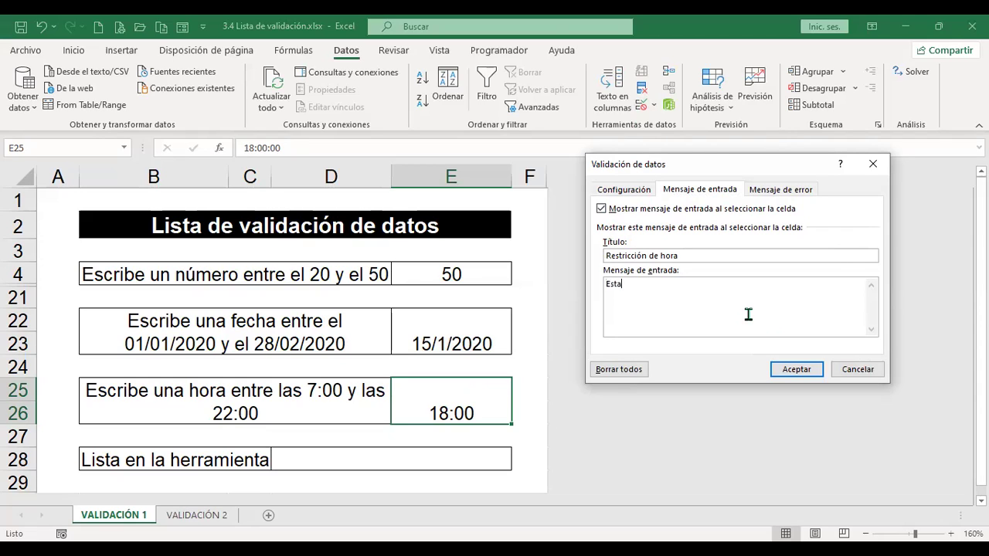
type("solo acepta")
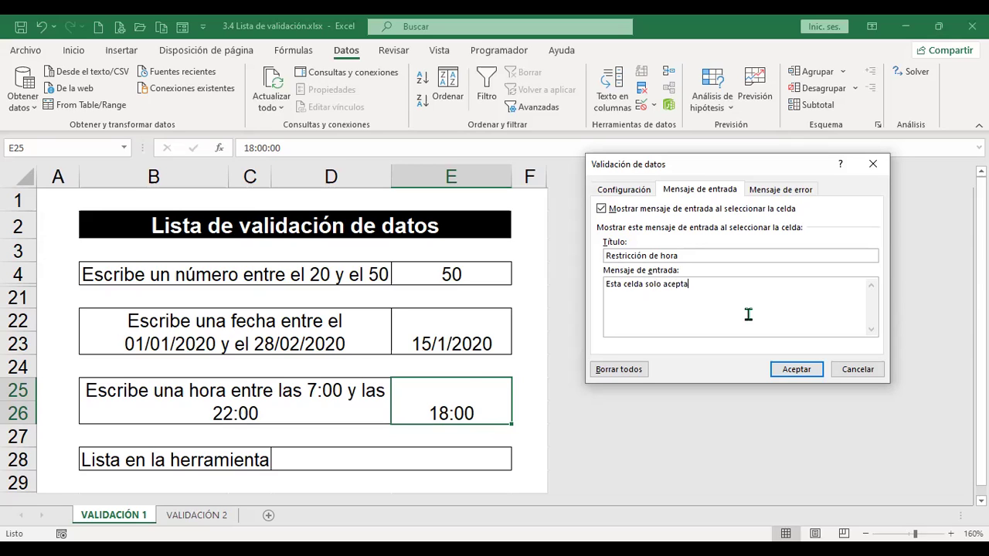
type("horas previamente estable")
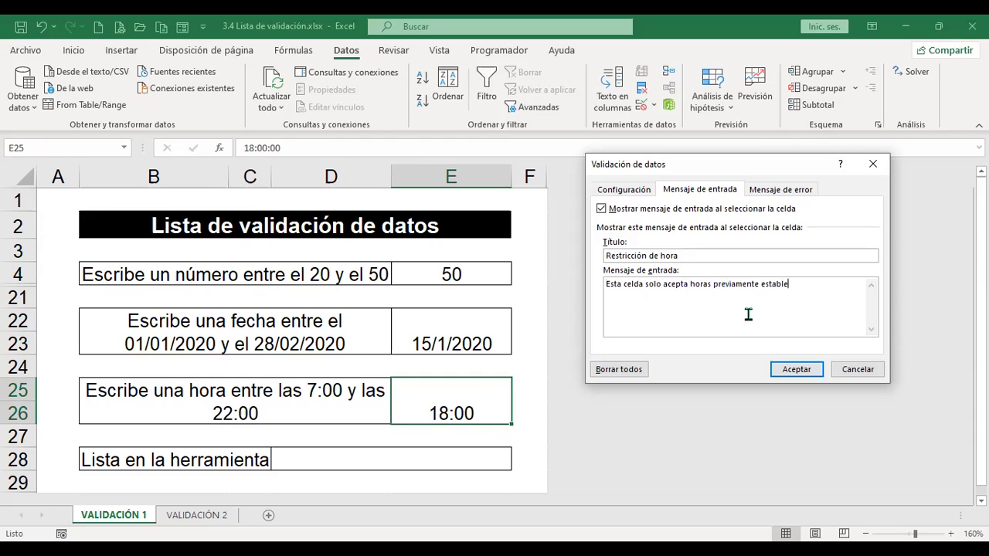
type("cidas.")
left_click(796, 369)
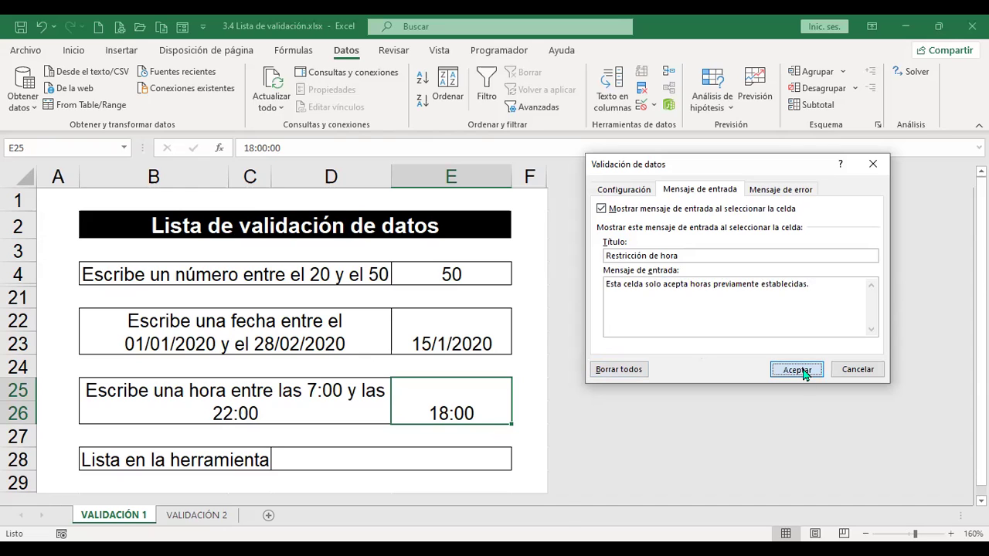
Reselect cell E25 to check its input message and try to enter 23:00 there
scroll(545, 427, "down", 1)
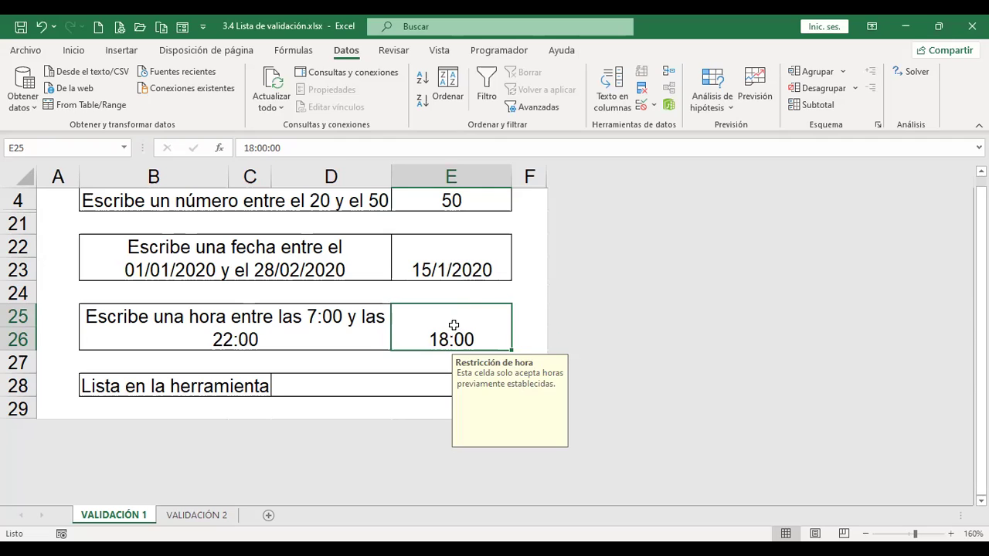
left_click(441, 266)
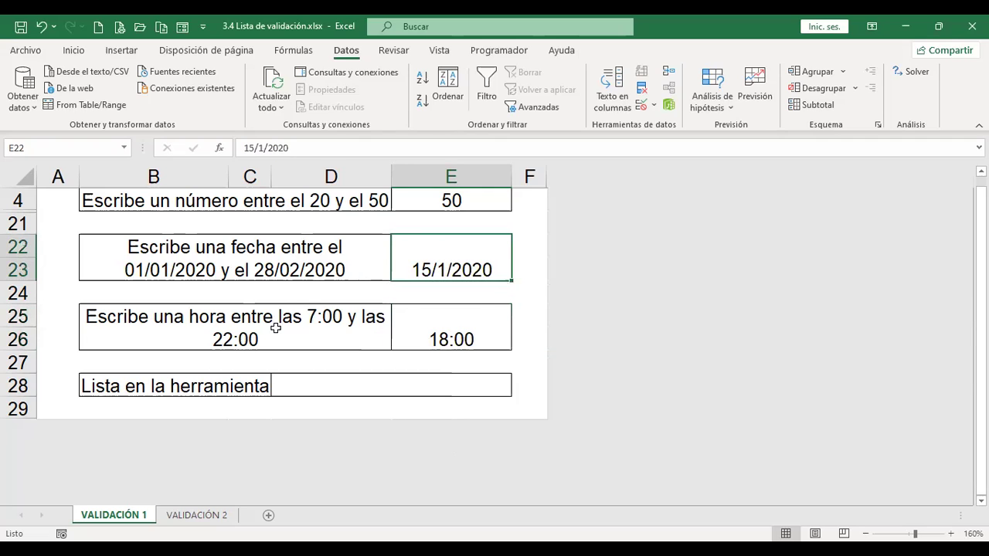
left_click(465, 328)
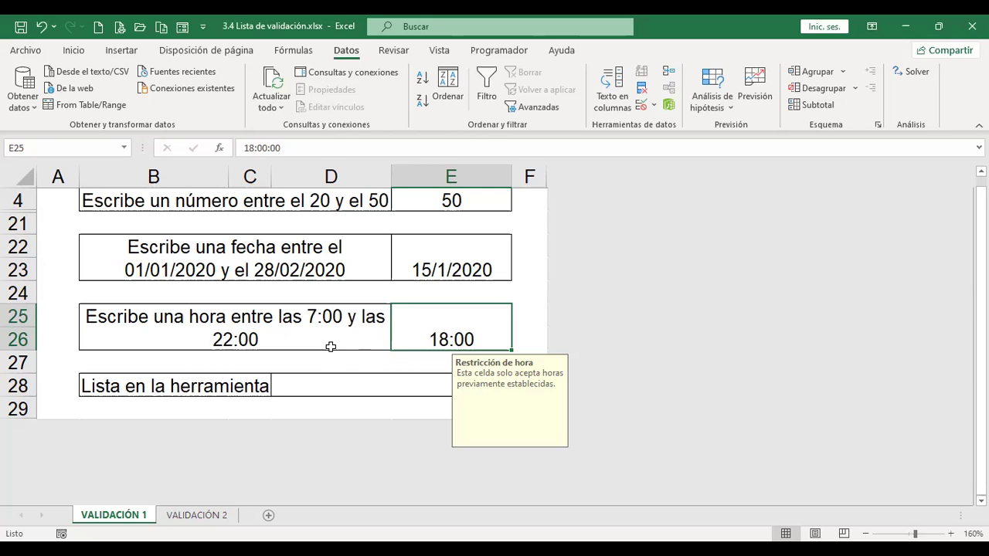
type("23:00")
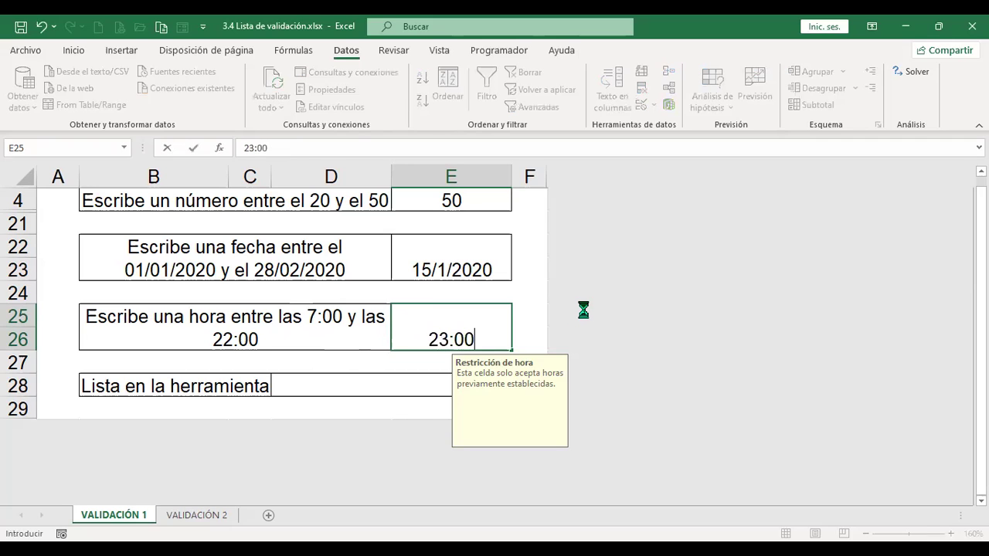
key("Return")
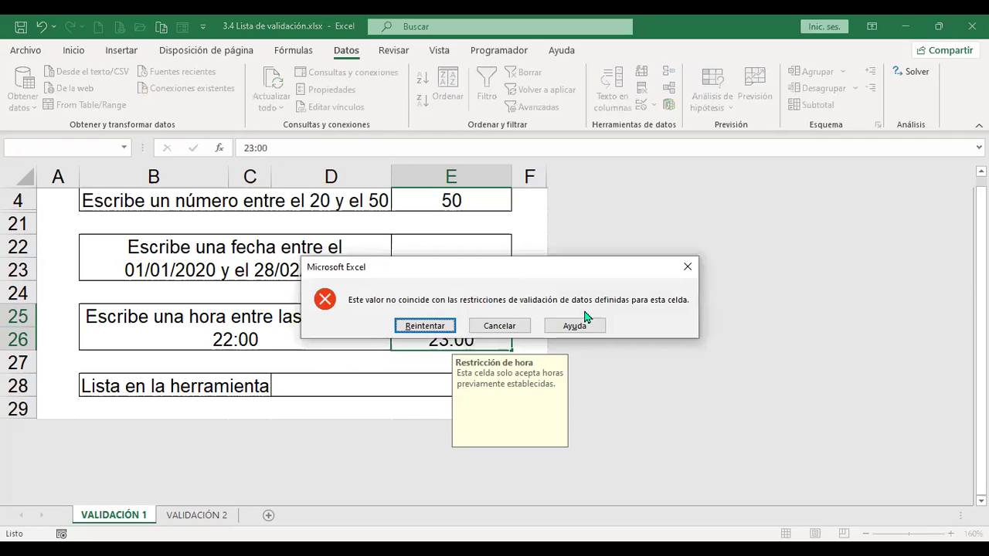
key("Escape")
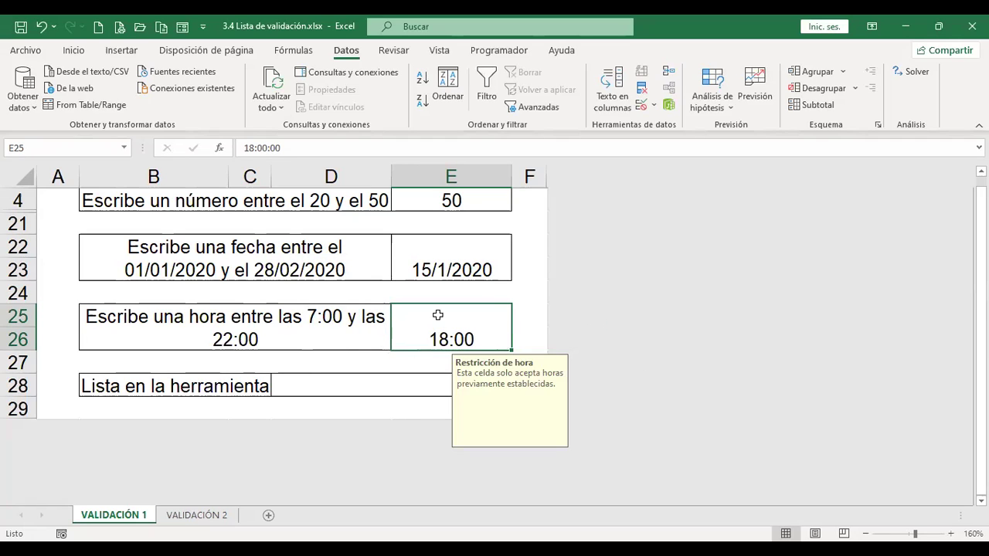
left_click(319, 384)
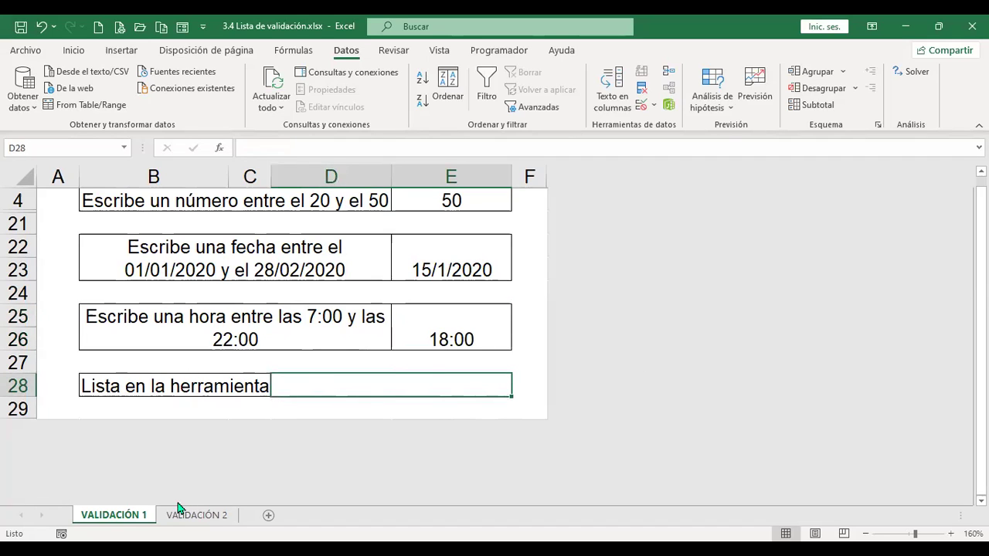
left_click(197, 515)
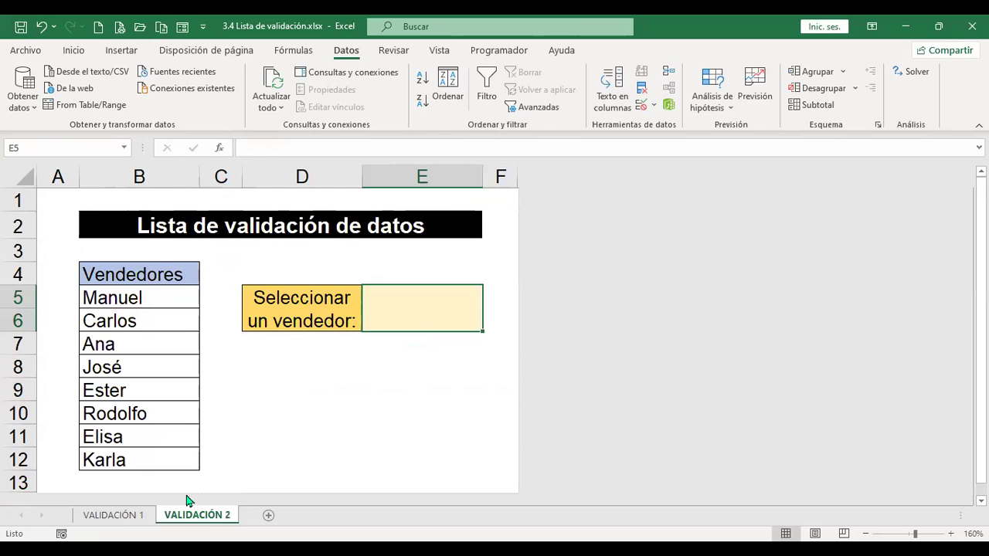
left_click(116, 516)
left_click(490, 319)
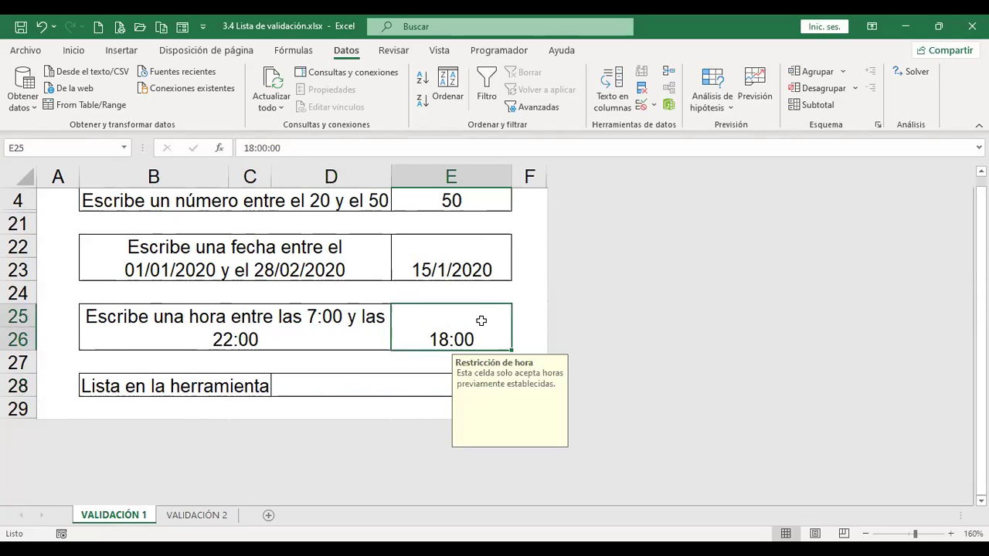
scroll(488, 325, "up", 1)
left_click(459, 275)
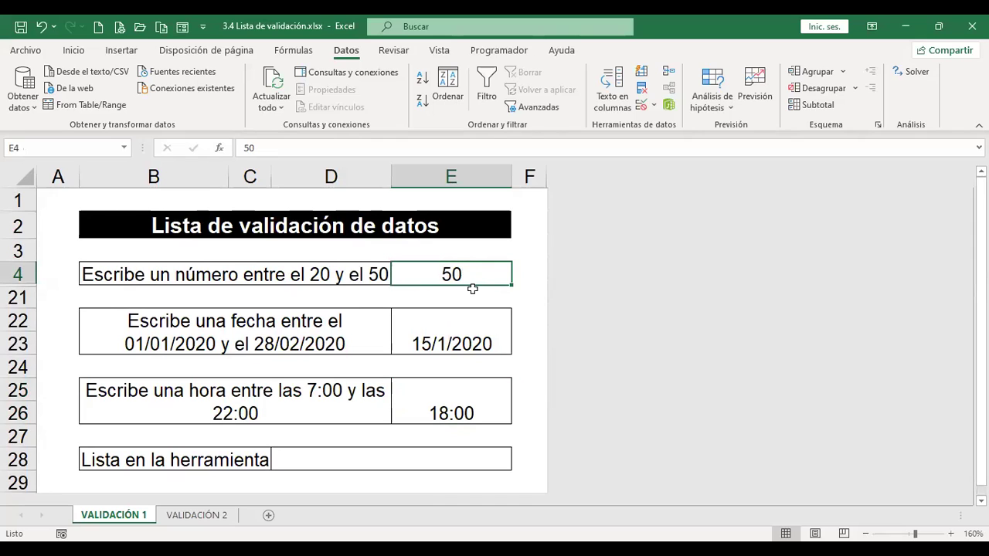
Check the input message settings of cell E4 without saving, and view the input message of time cell E25
left_click(641, 105)
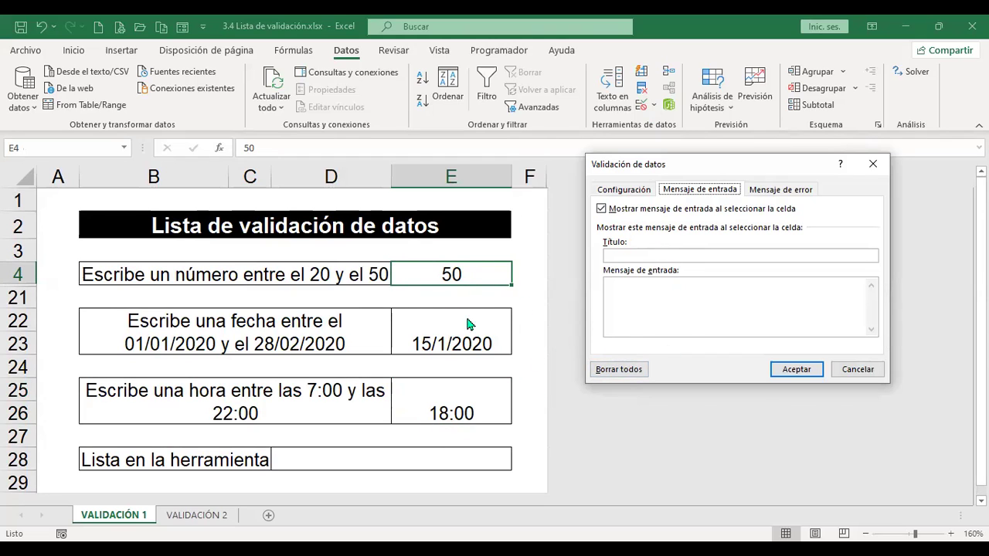
left_click(876, 371)
left_click(485, 415)
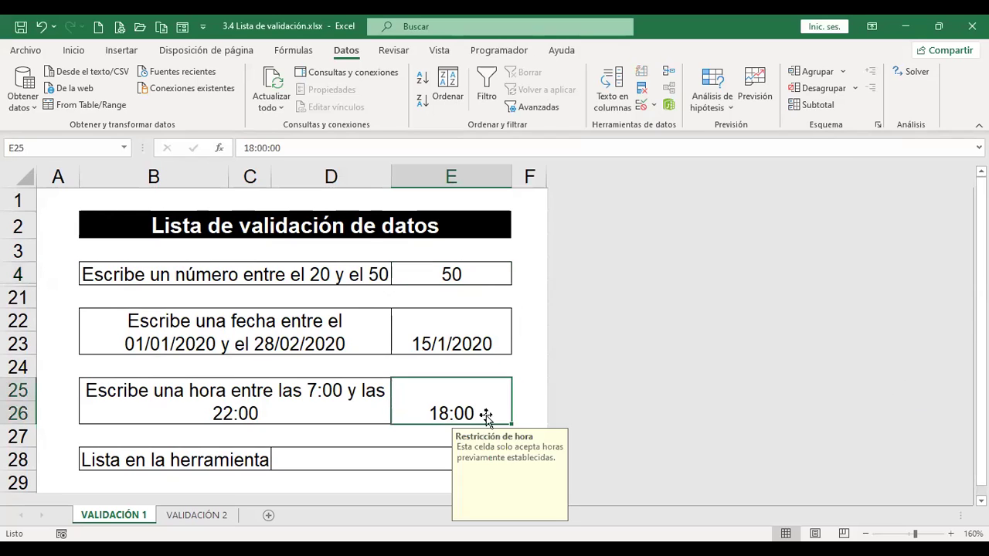
Add an Alto-style error alert to cell E4 titled "Números enteros" with the message "Este valor no está en el rango aceptado."
left_click(455, 274)
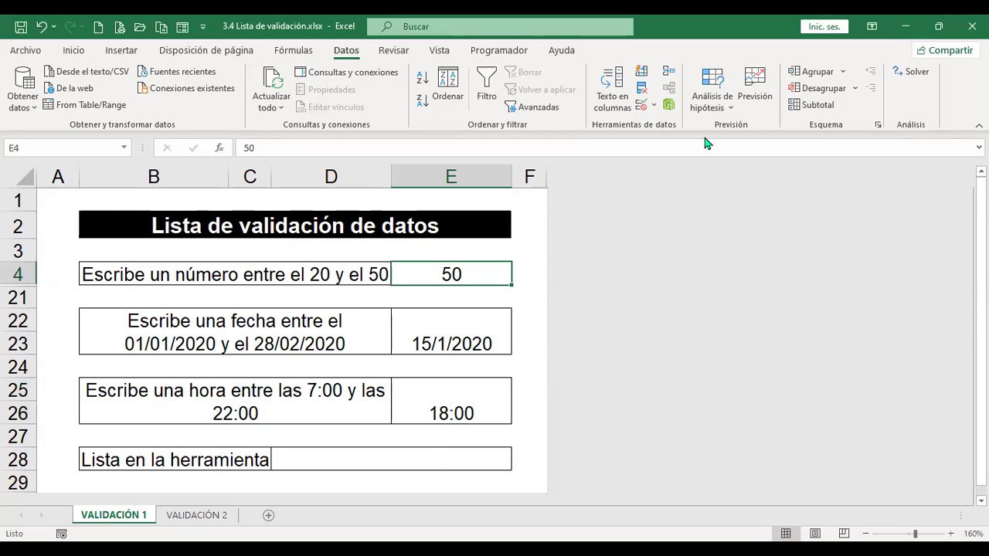
left_click(642, 105)
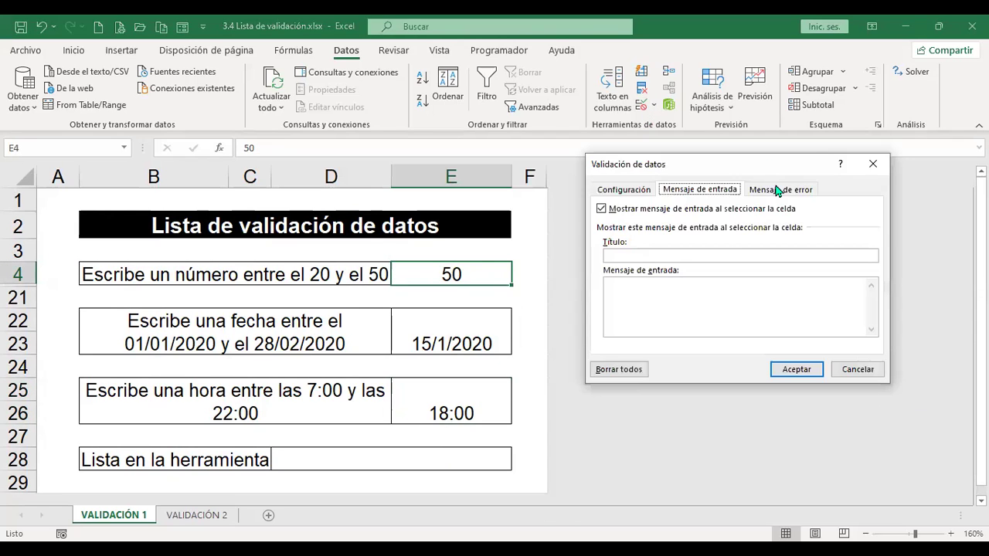
left_click(777, 190)
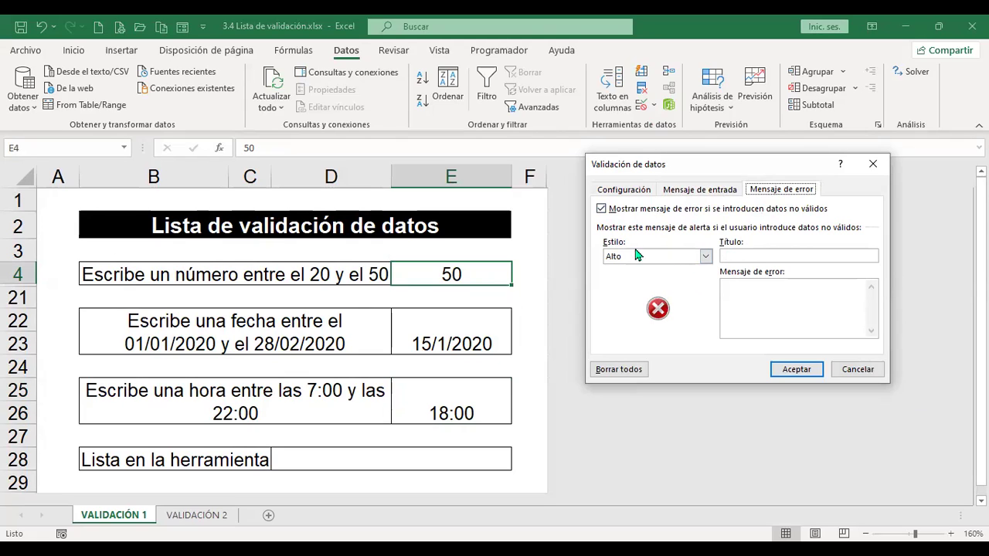
left_click(706, 257)
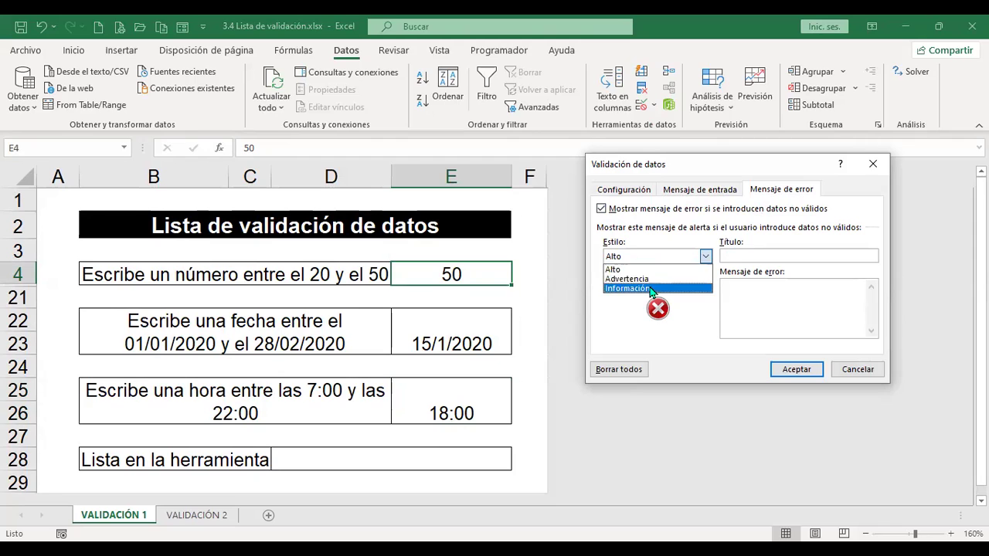
left_click(673, 239)
left_click(729, 257)
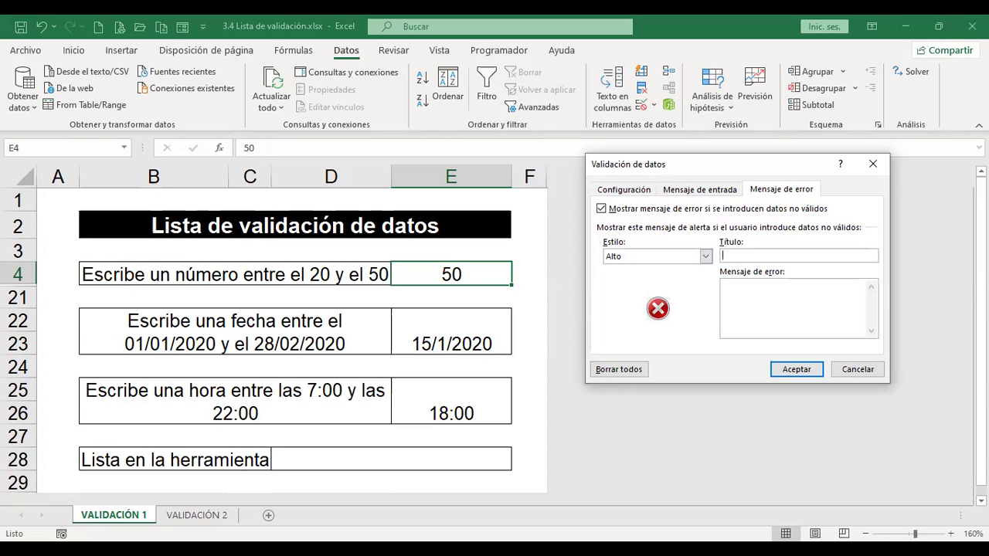
type("Números enteros")
left_click(786, 289)
type("Este valor")
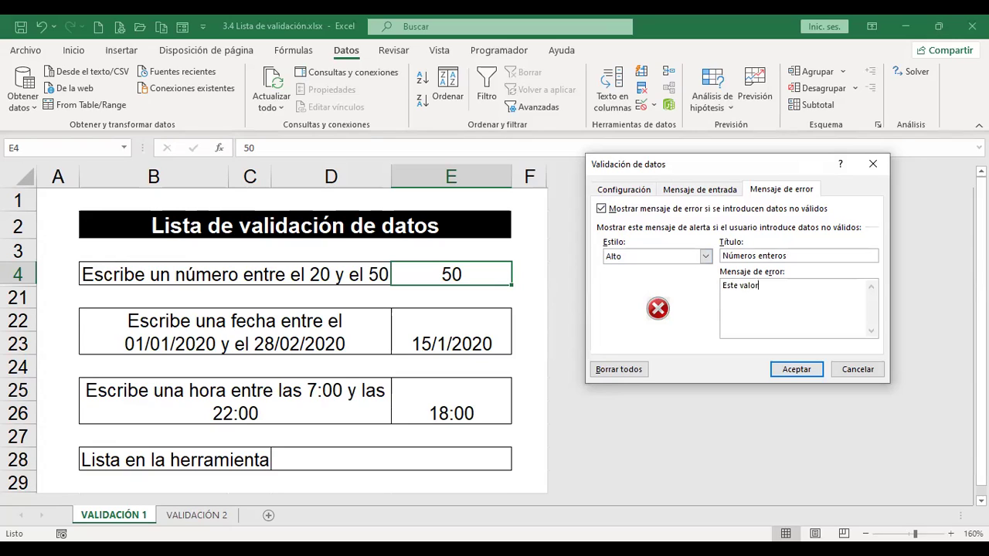
type(" no está en el rango aceptado")
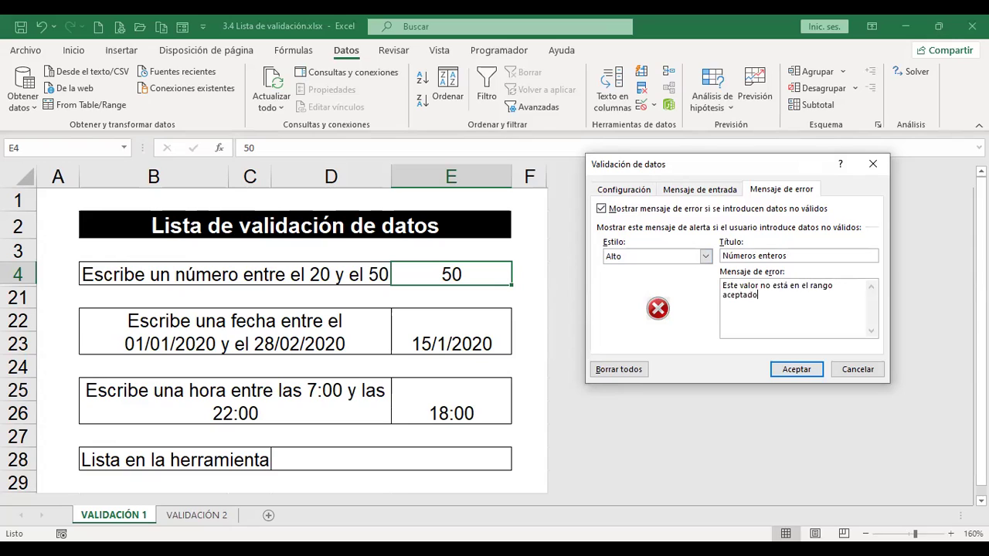
type(".")
left_click(795, 368)
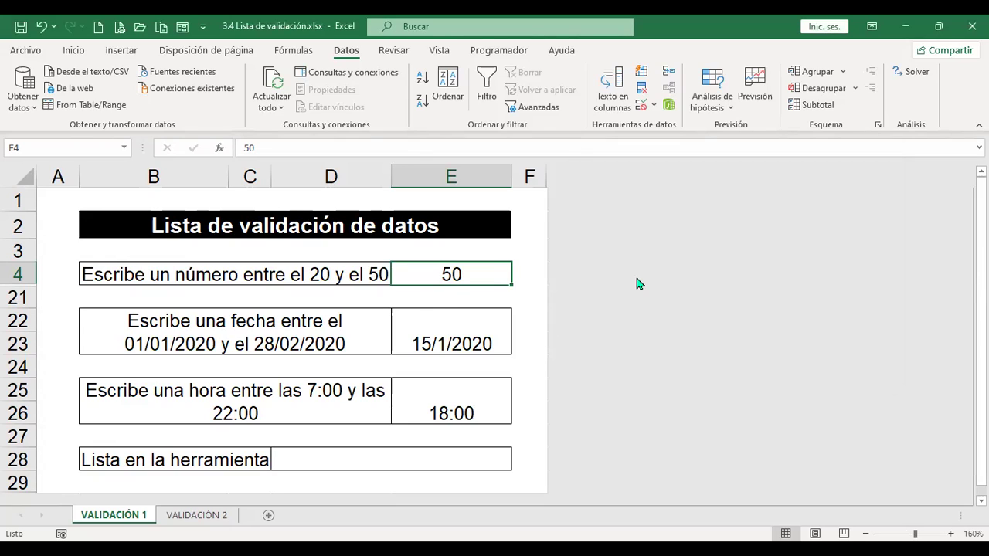
Try to enter 10 in cell E4 to test its error alert, and retry with 20
type("10")
key("Return")
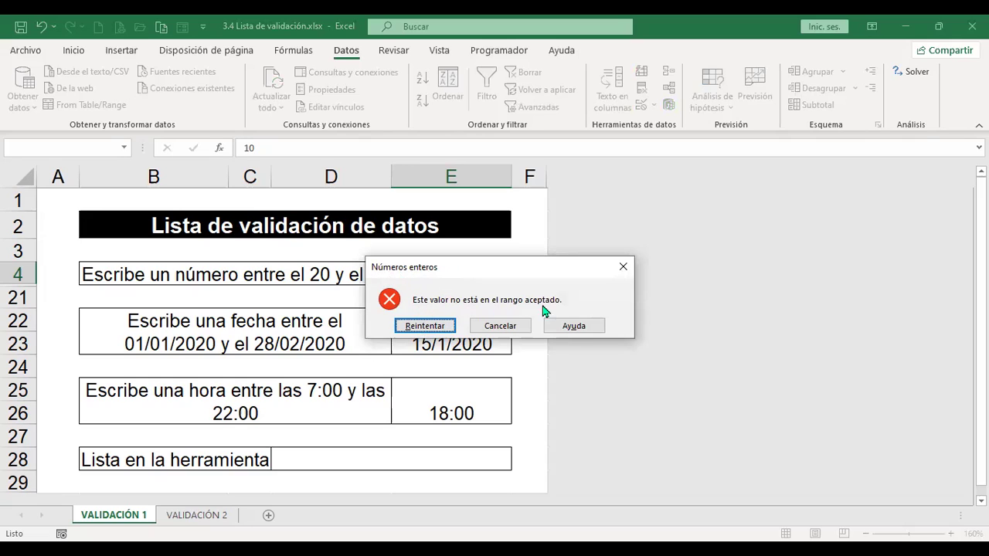
left_click(433, 328)
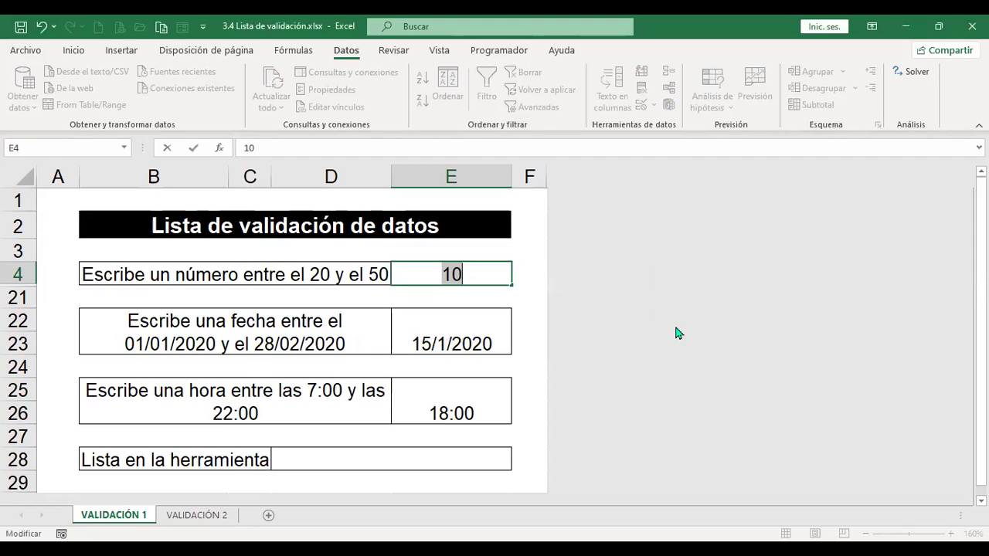
type("20")
key("Return")
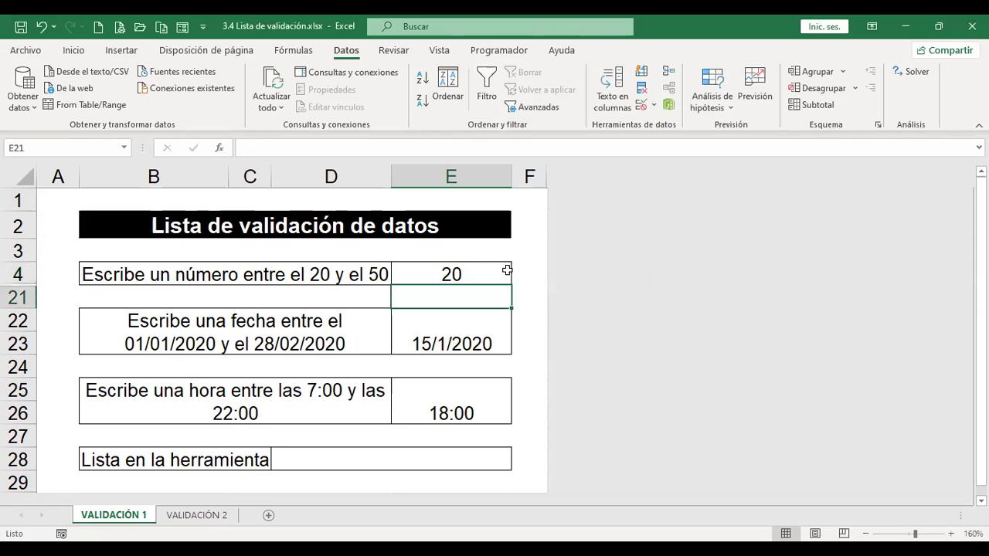
Review the error alert settings of cell E4 without changes, and try to enter 60 there, cancelling the entry
left_click(494, 270)
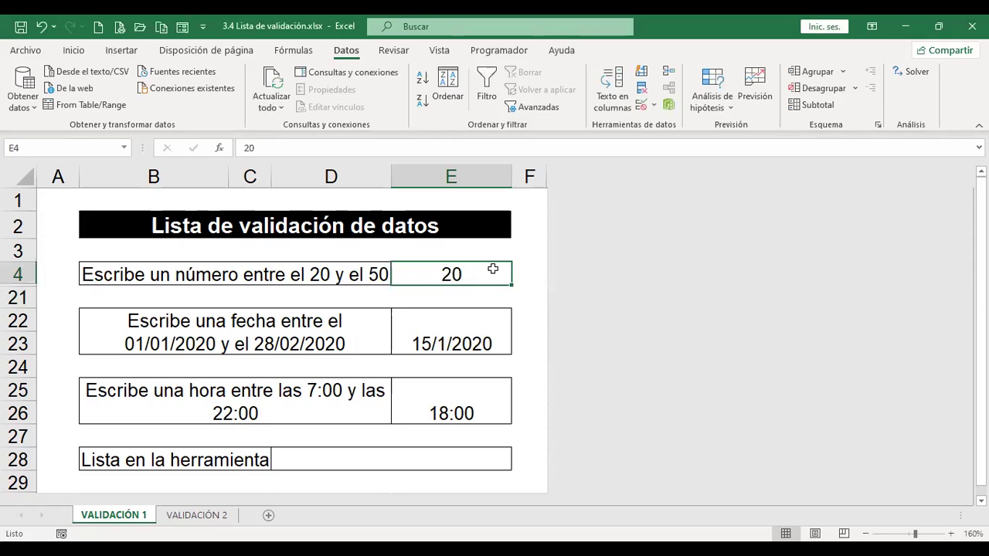
left_click(642, 108)
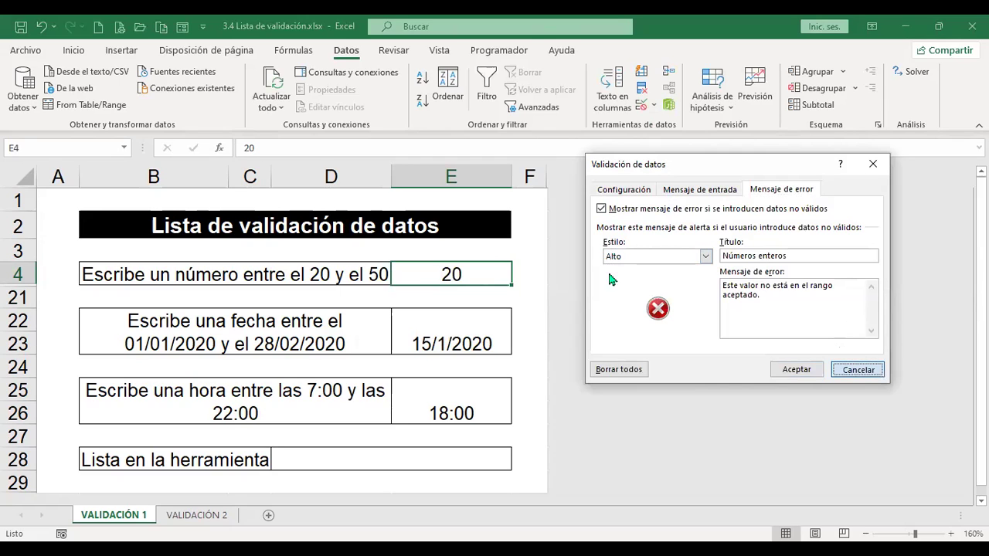
left_click(858, 369)
type("60")
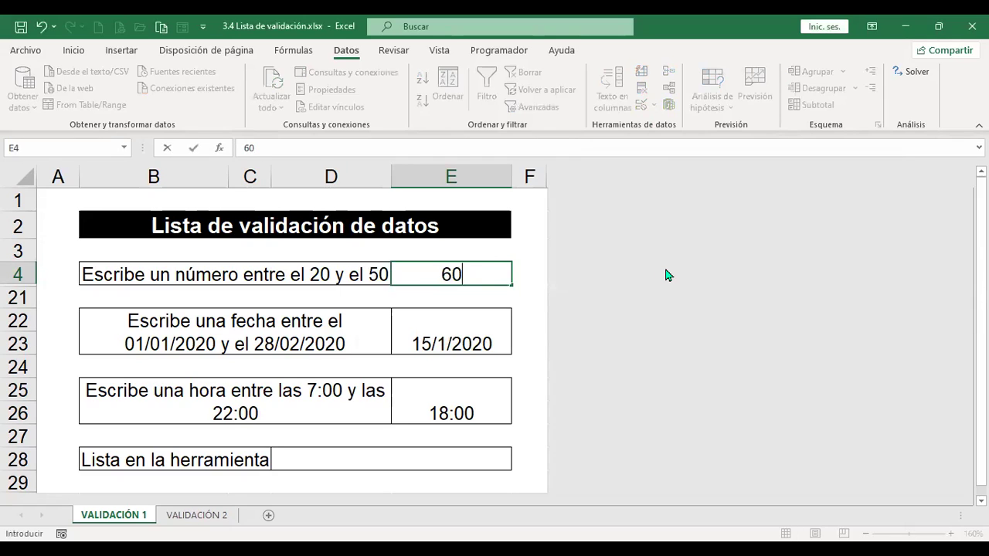
key("Return")
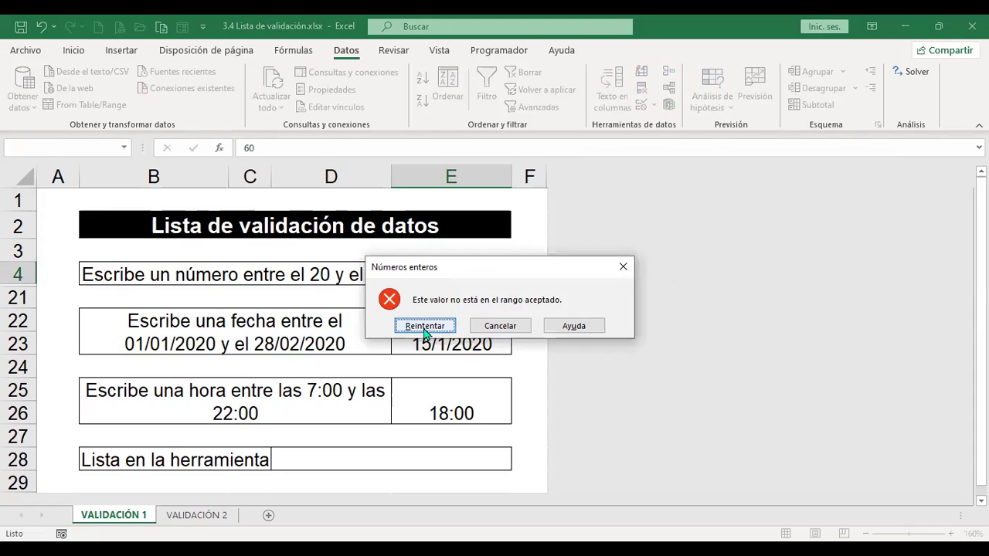
left_click(510, 330)
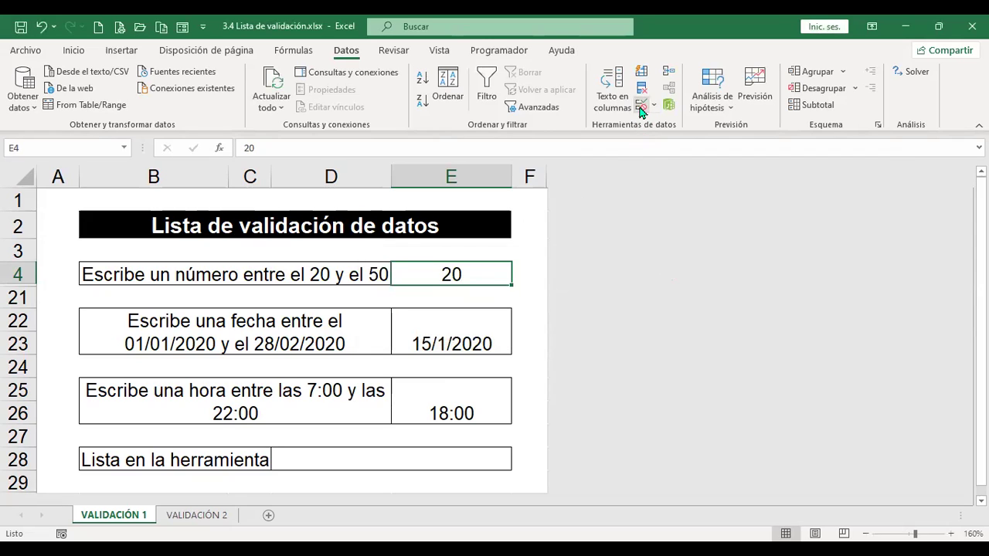
Change the error alert style of cell E4 to Advertencia and enter 10 there, choosing to continue despite the alert
left_click(707, 257)
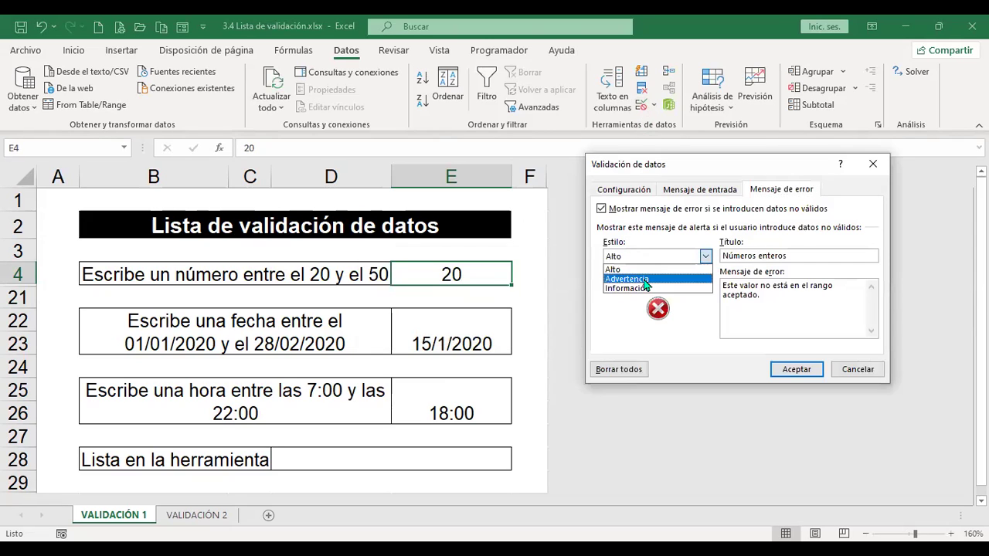
left_click(645, 279)
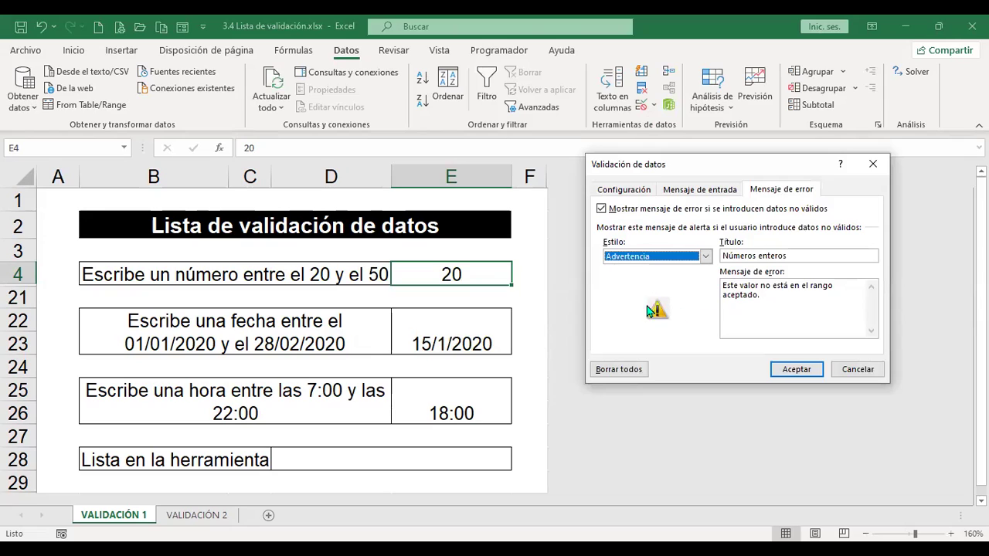
left_click(800, 371)
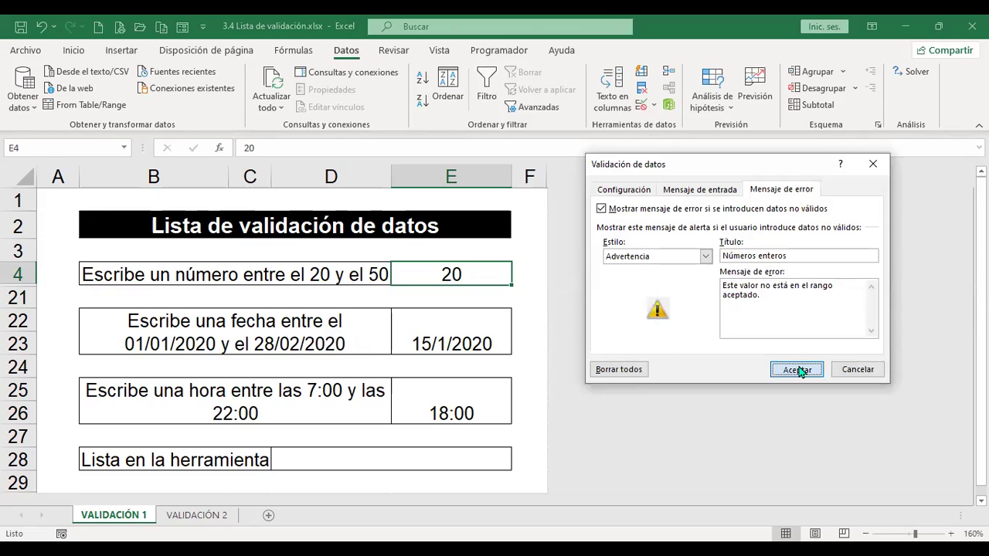
type("10")
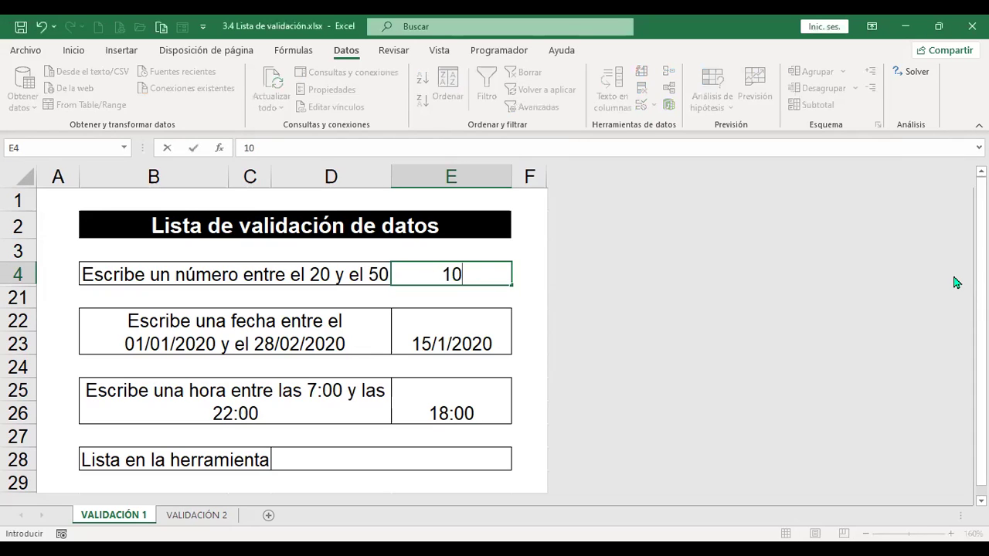
key("Return")
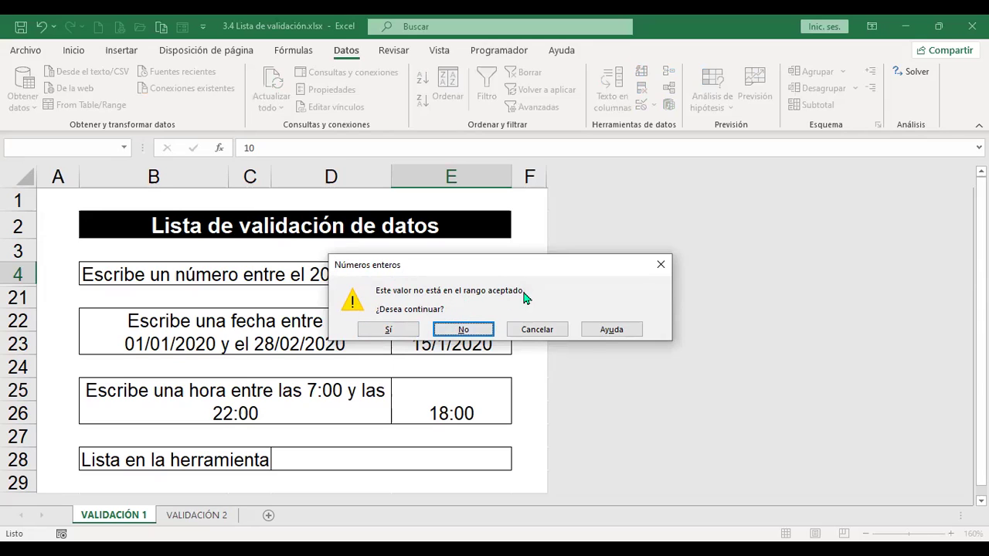
left_click(388, 330)
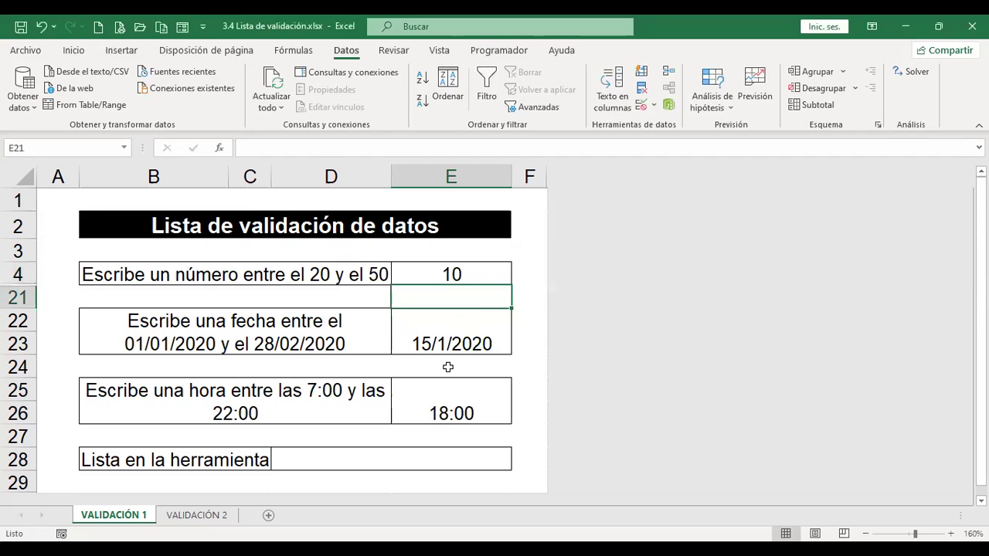
left_click(448, 367)
left_click(460, 294)
left_click(461, 274)
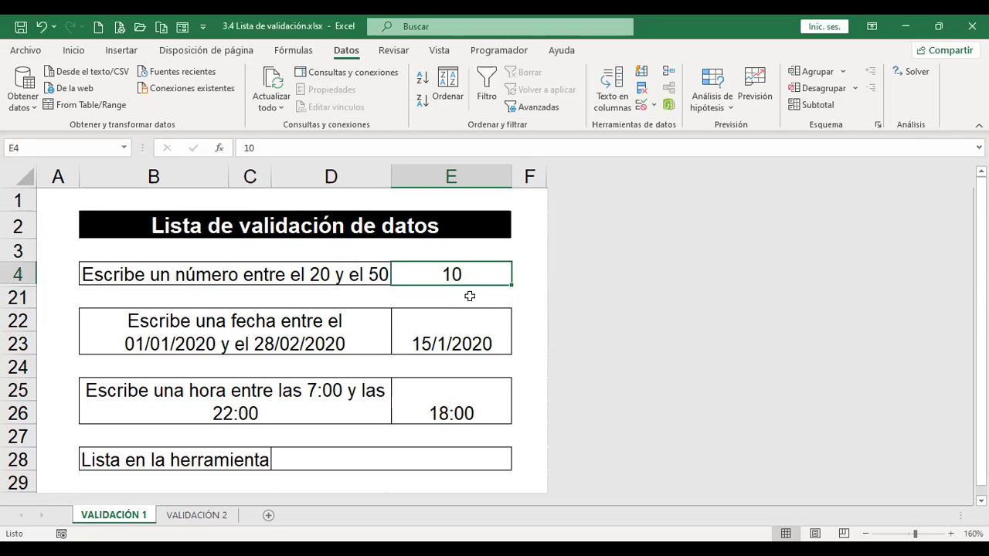
left_click(468, 297)
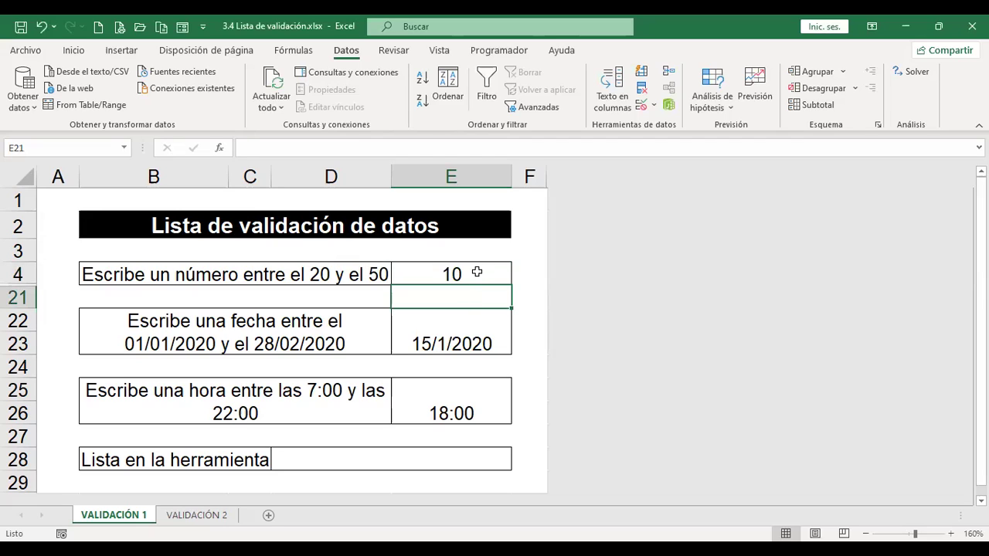
left_click(477, 272)
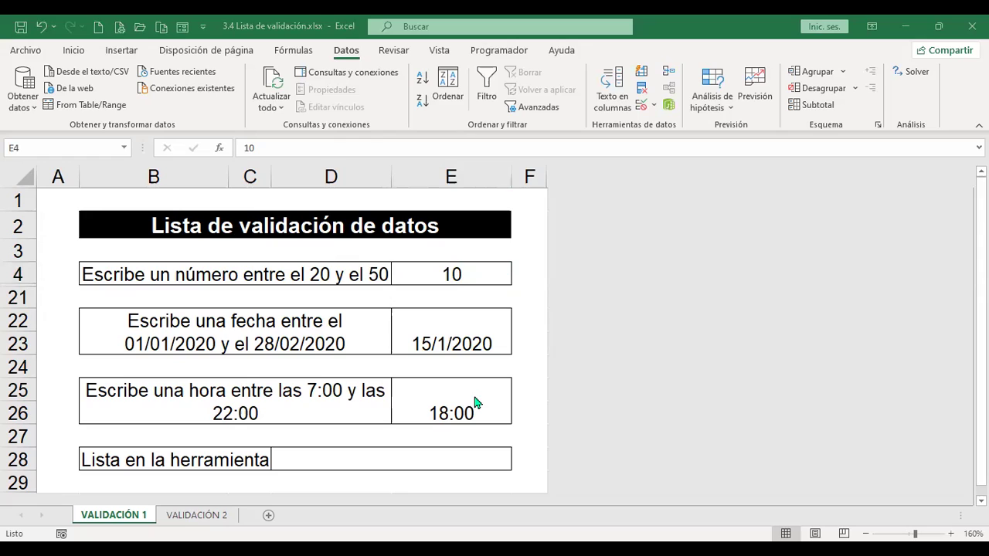
left_click(544, 382)
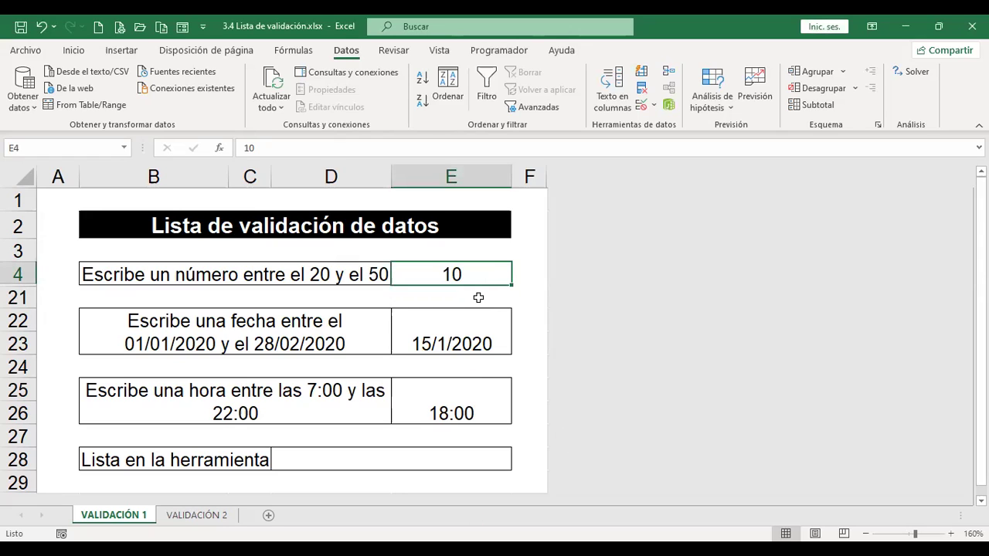
left_click(478, 299)
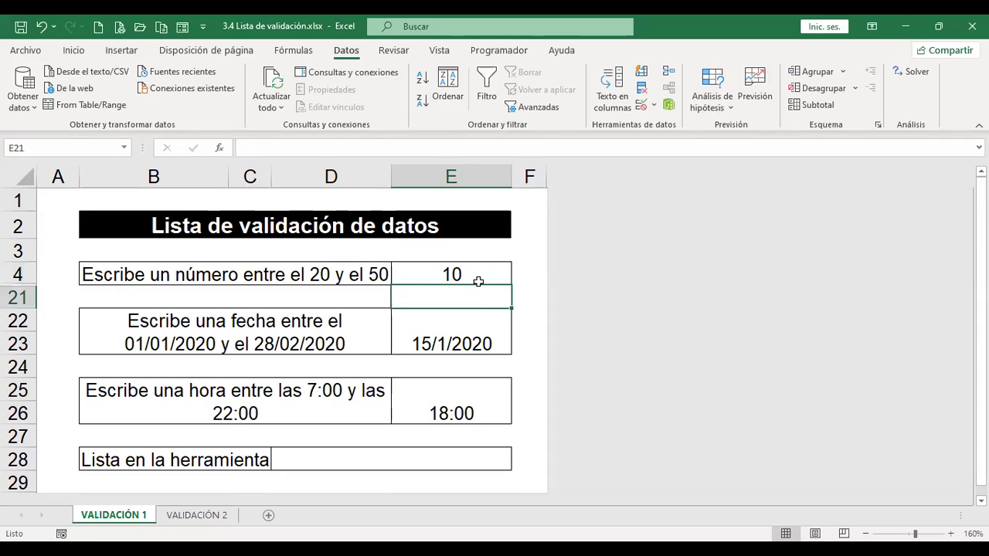
Change the error alert style of cell E4 to Información and enter 60 there, accepting the value despite the alert
left_click(478, 273)
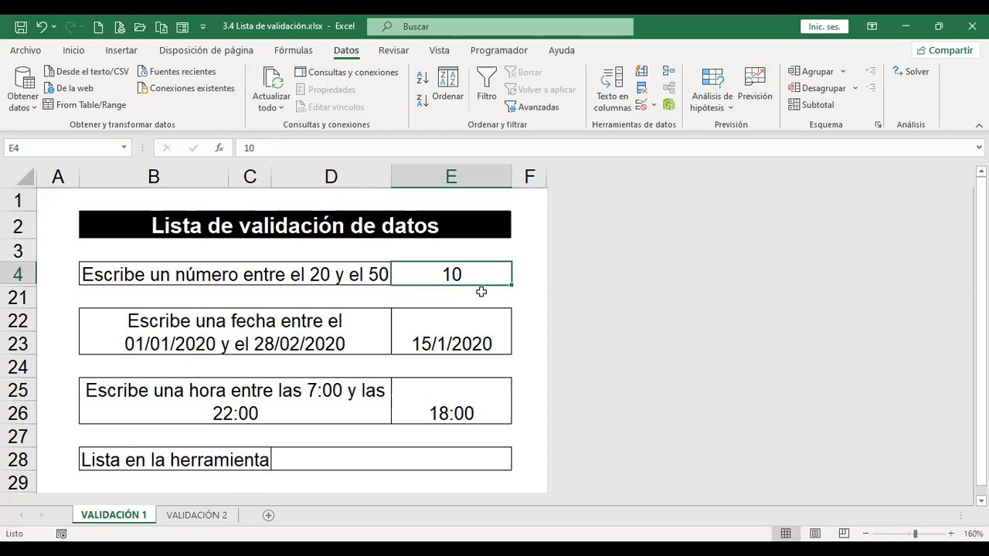
left_click(640, 108)
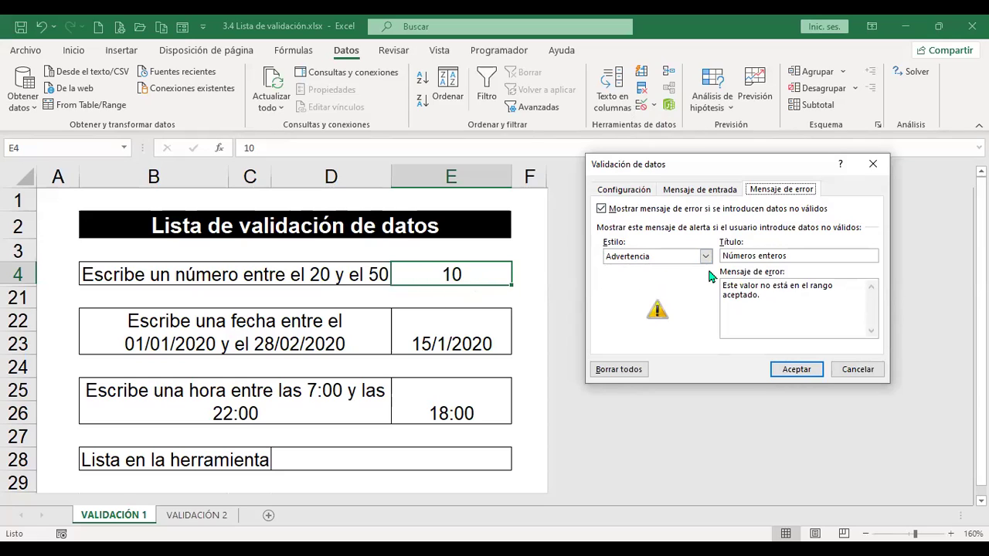
left_click(633, 255)
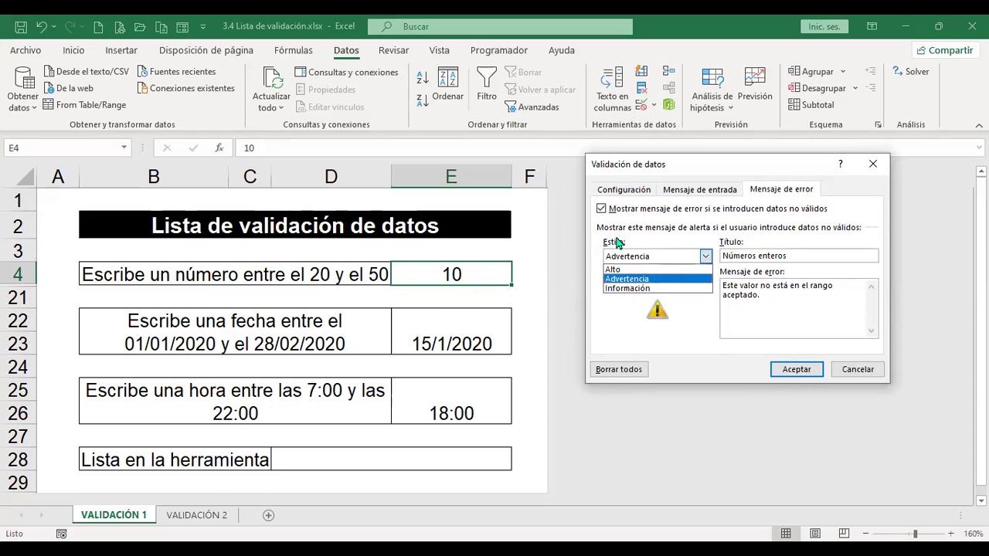
left_click(645, 289)
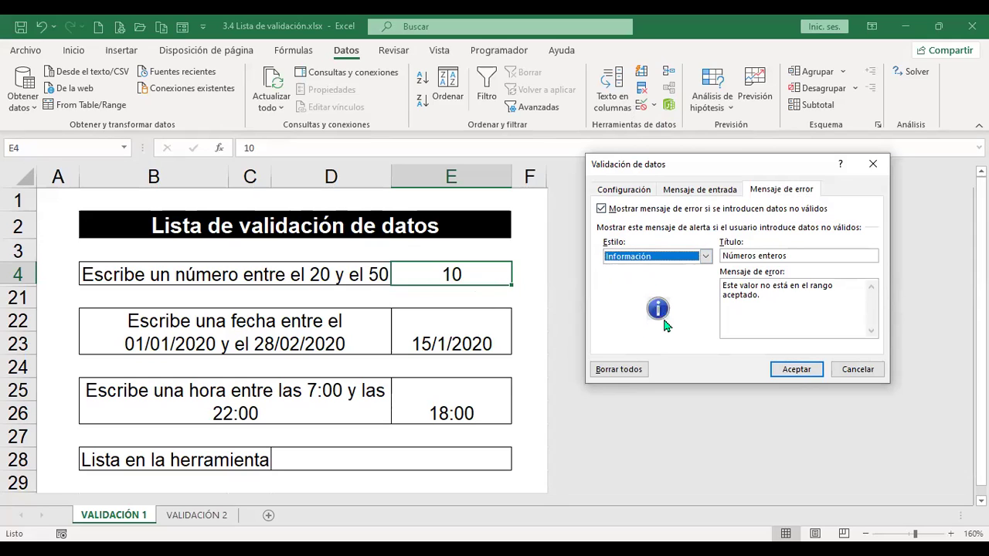
left_click(800, 372)
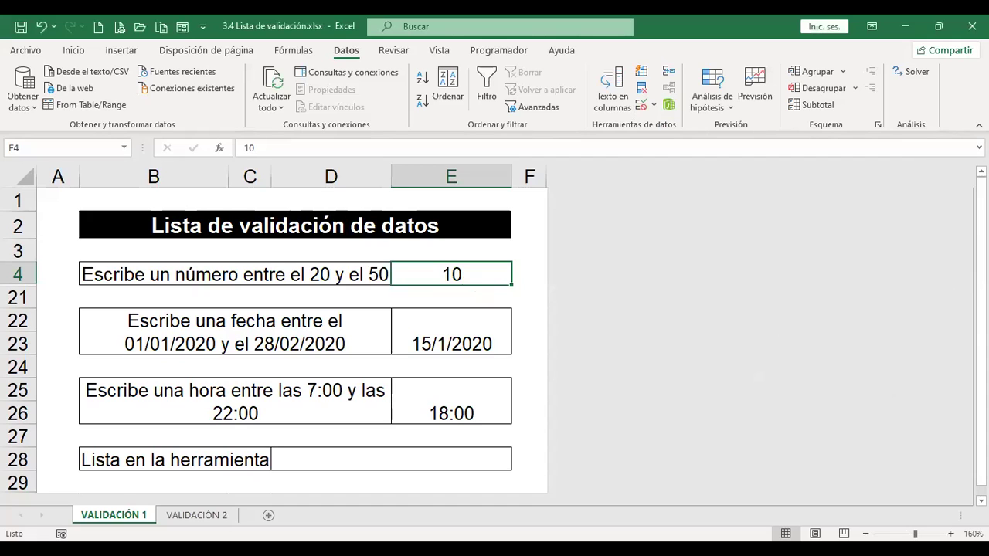
type("60")
key("Return")
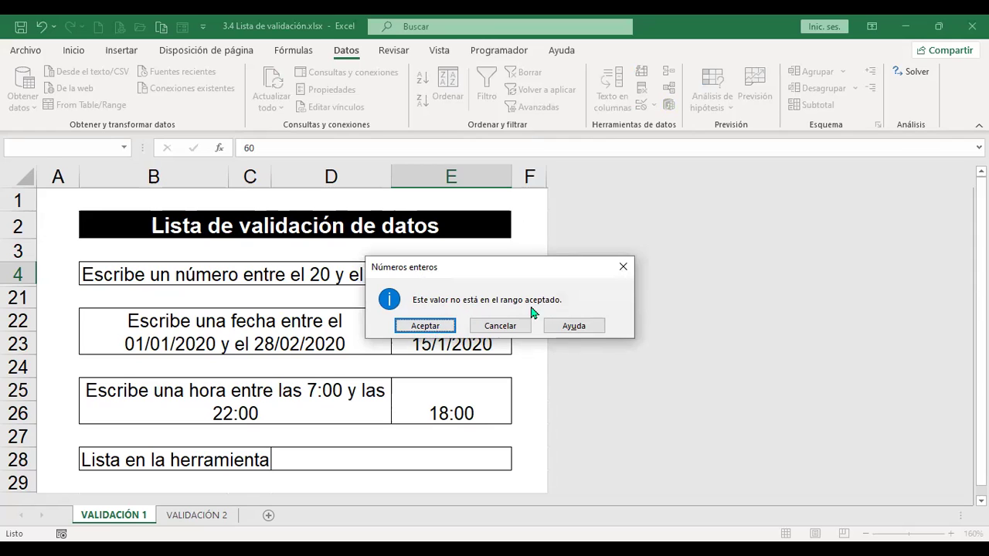
left_click(432, 327)
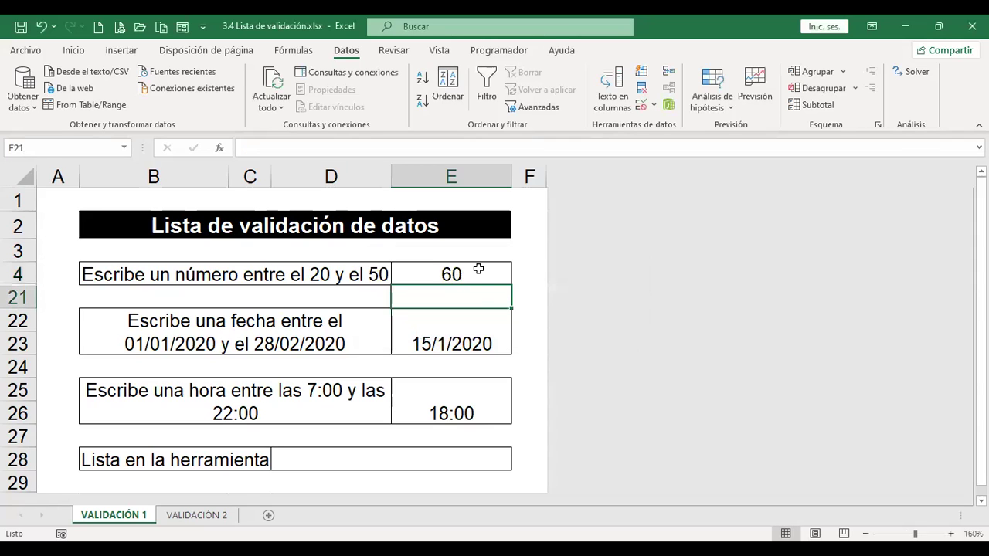
left_click(371, 293)
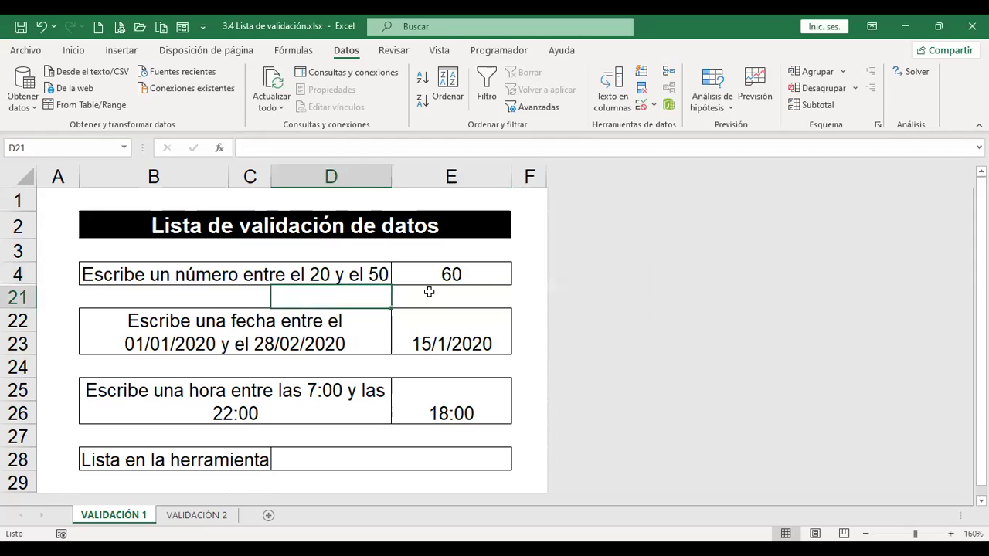
left_click(429, 292)
left_click(464, 275)
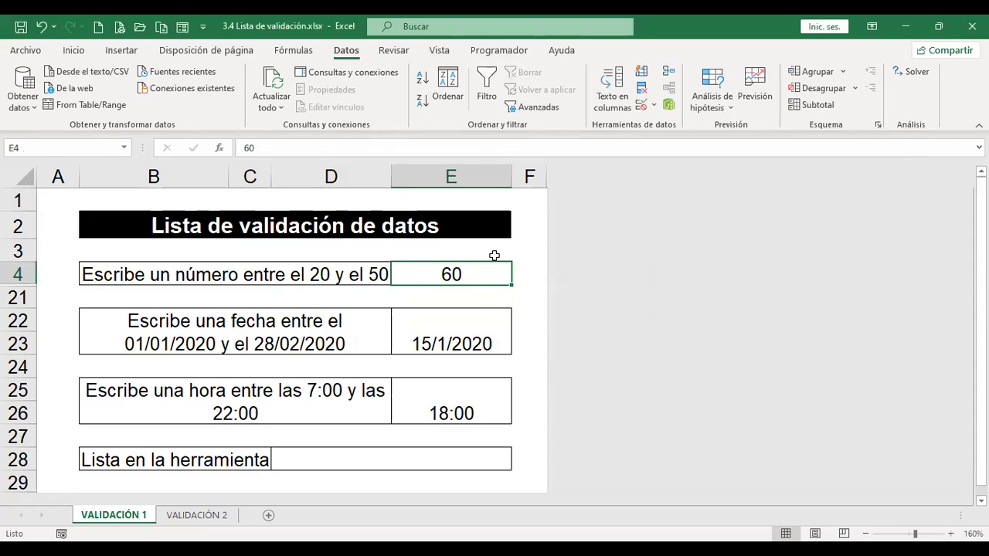
left_click(479, 248)
left_click(471, 271)
left_click(474, 295)
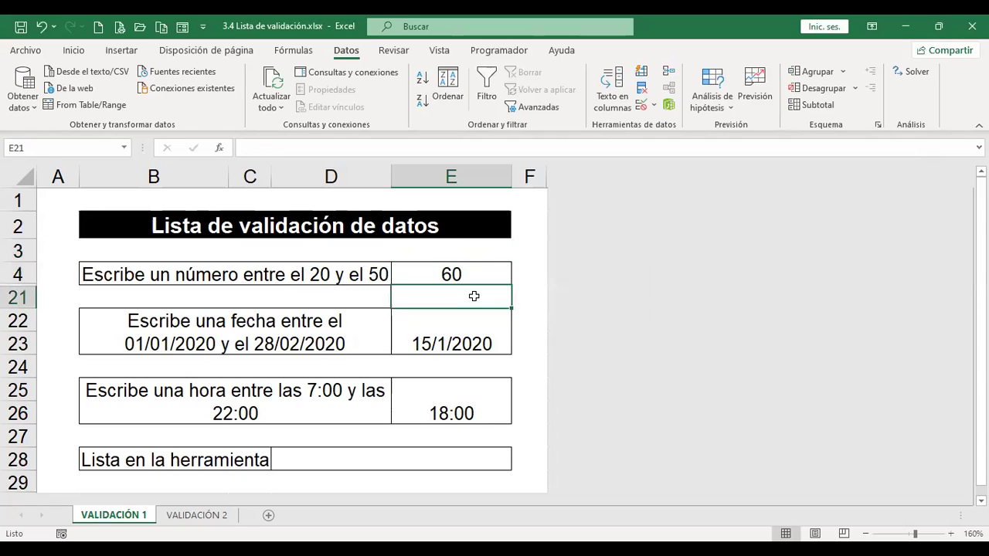
left_click(474, 322)
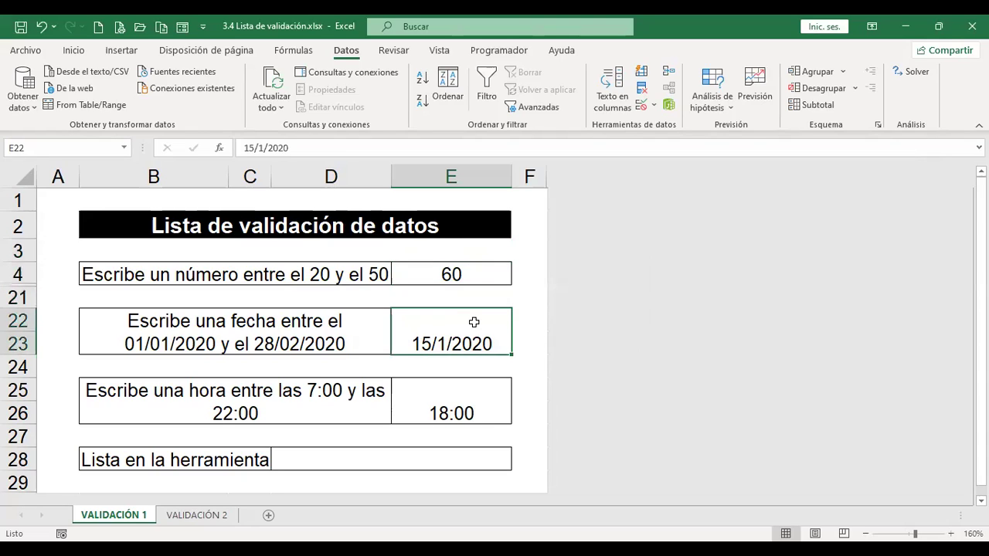
Set the error alert style of cell E4 back to Alto
left_click(471, 278)
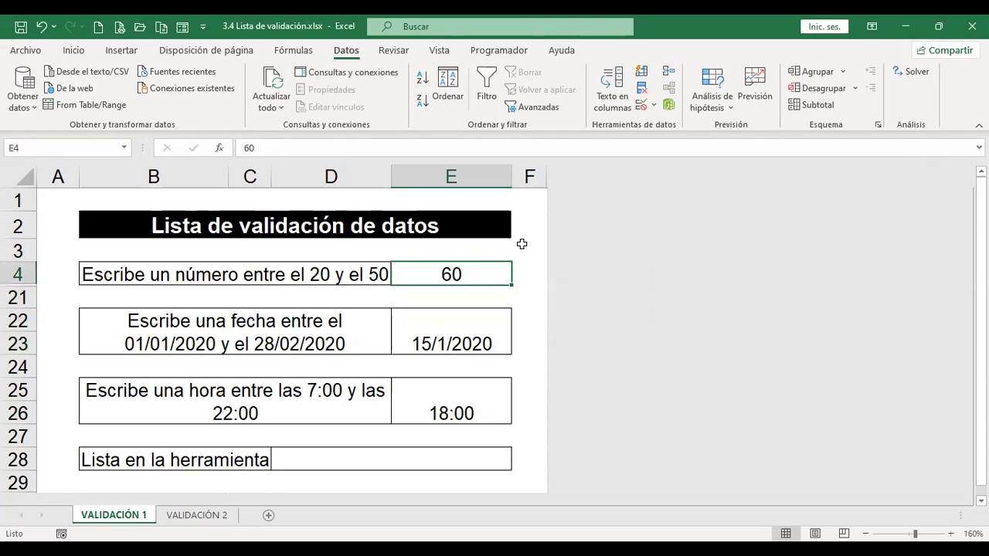
left_click(640, 104)
left_click(705, 258)
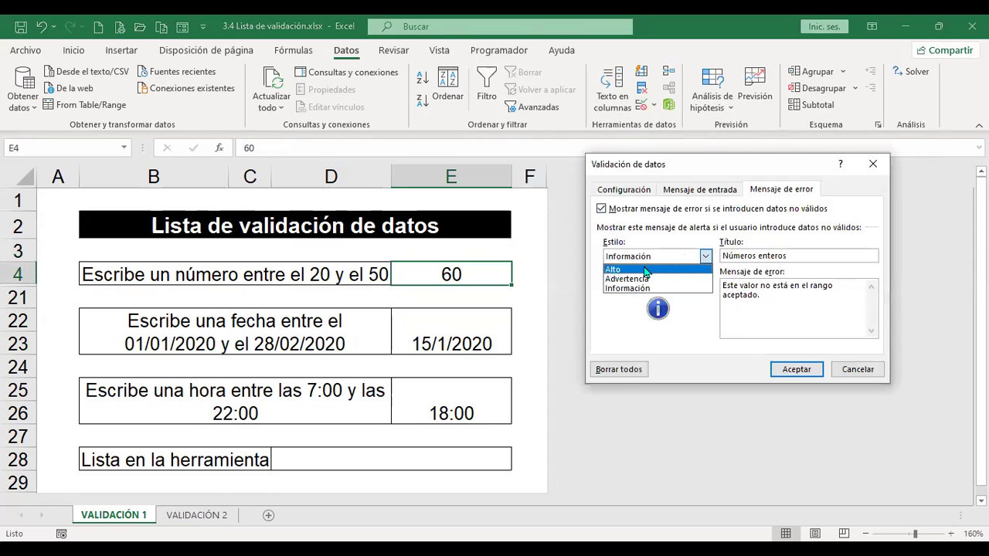
left_click(617, 269)
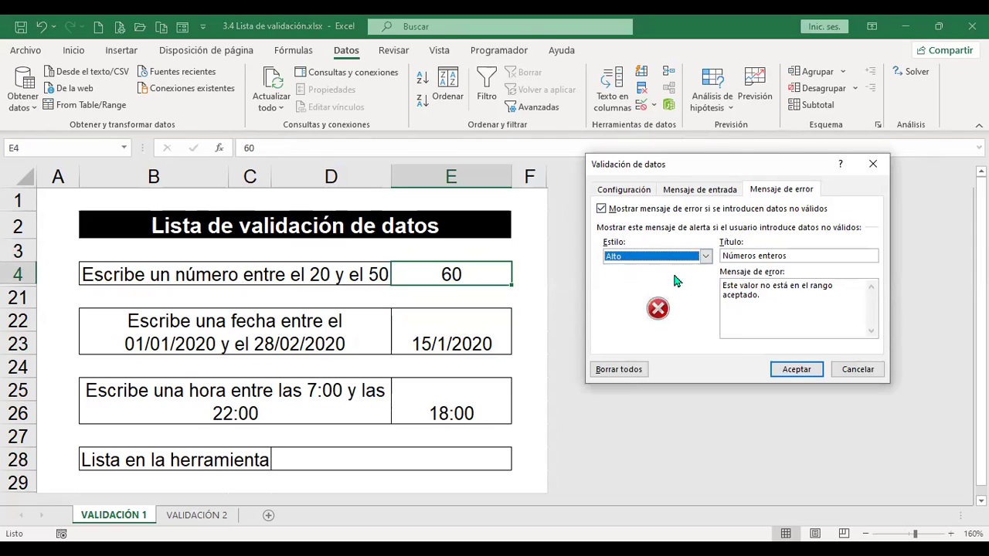
left_click(796, 369)
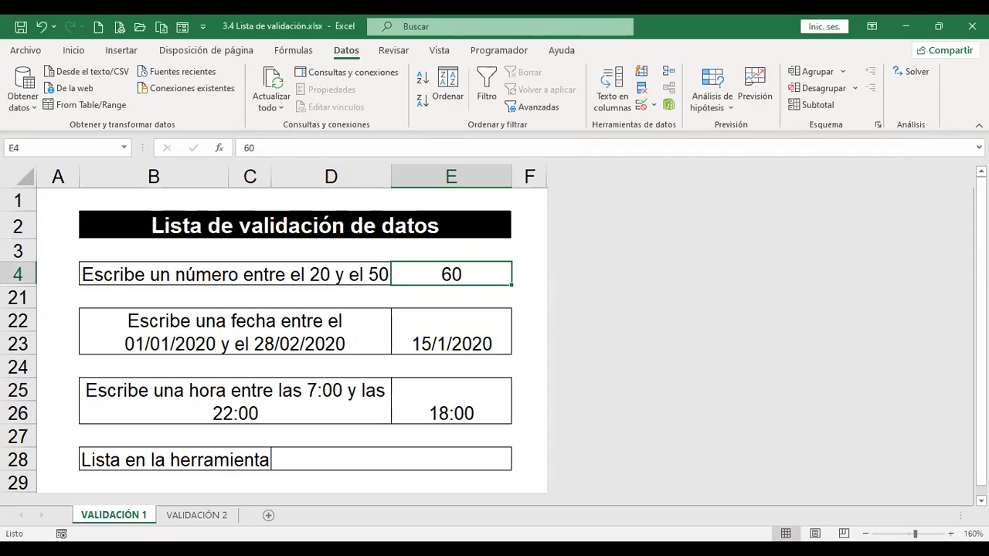
Try to enter 55 in cell E4, cancel the entry, and review the cell's error alert settings without changes
type("55")
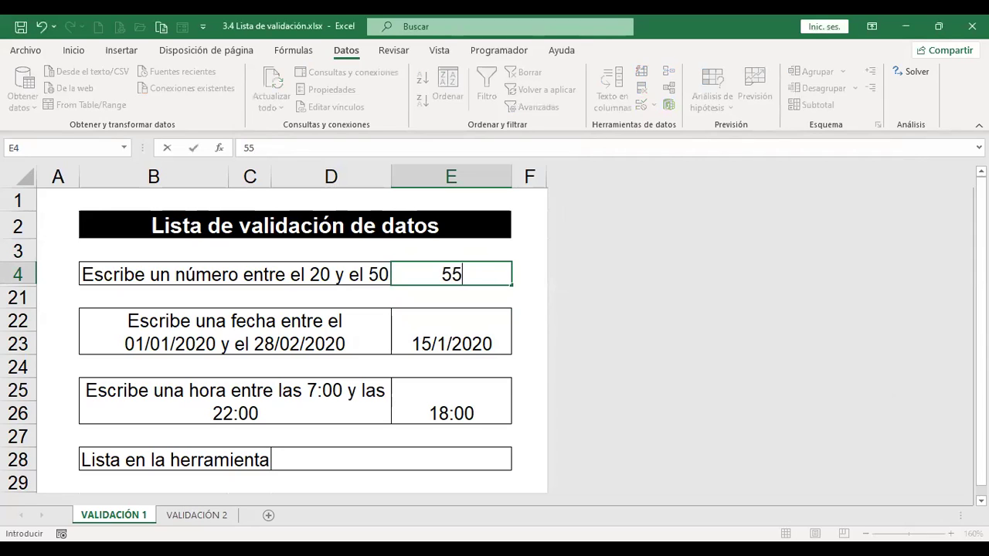
key("Return")
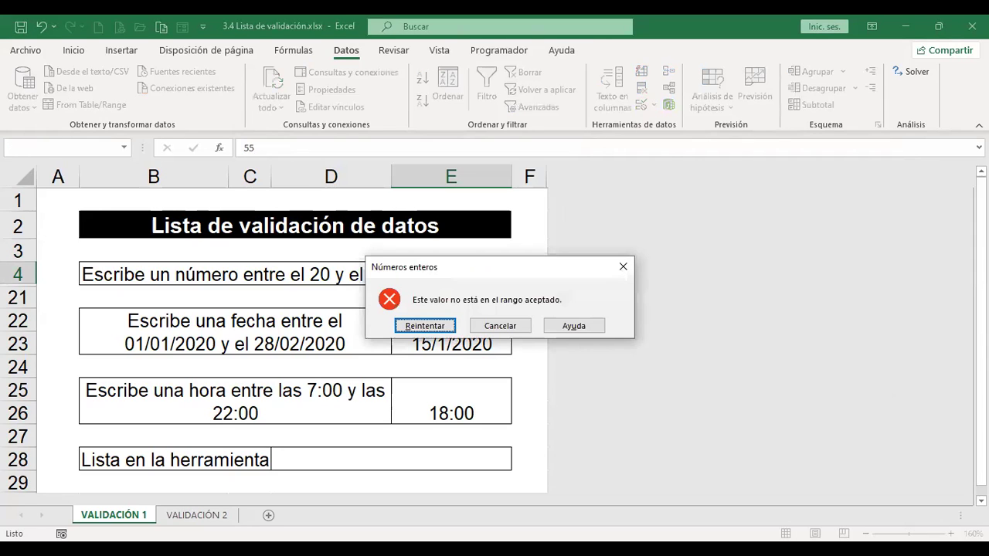
key("Escape")
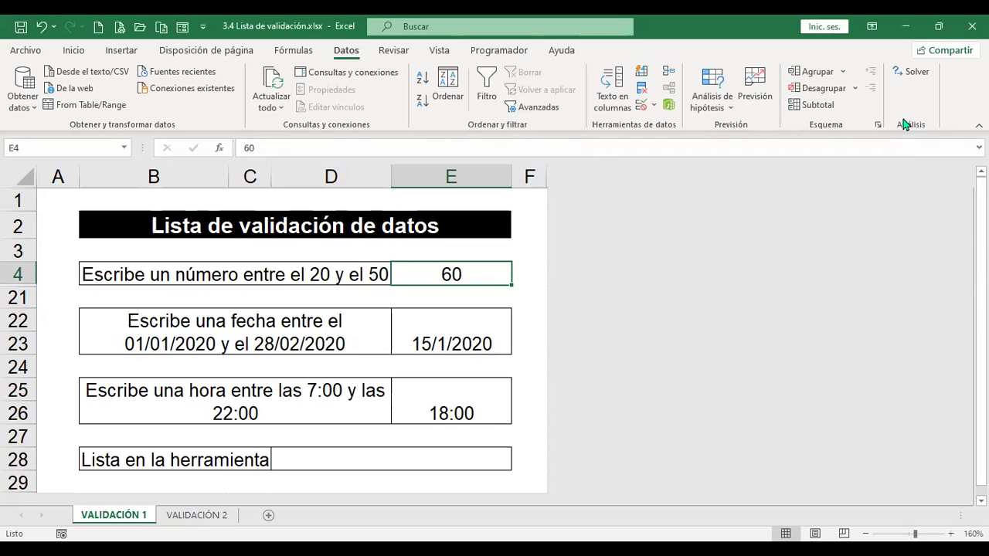
left_click(641, 105)
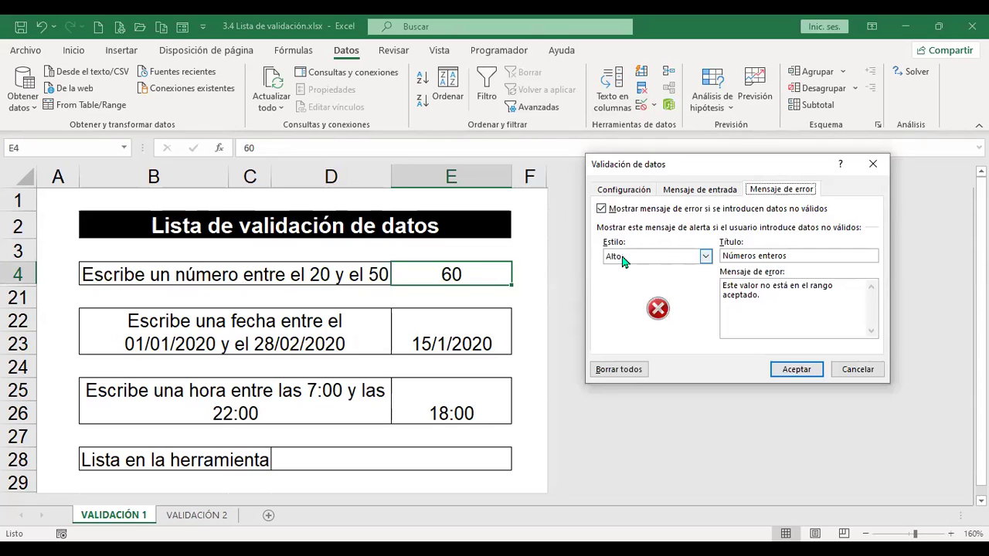
left_click(859, 370)
left_click(439, 338)
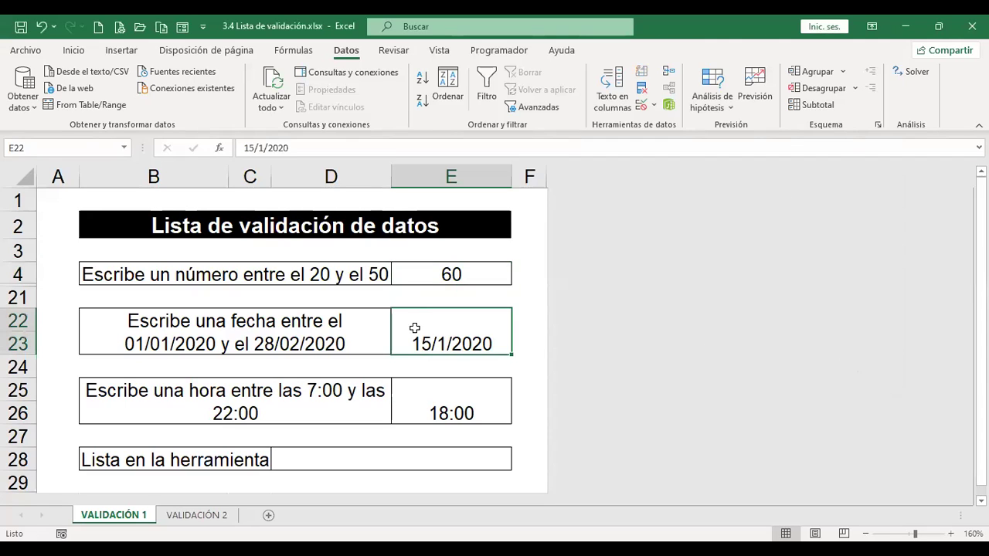
left_click(438, 274)
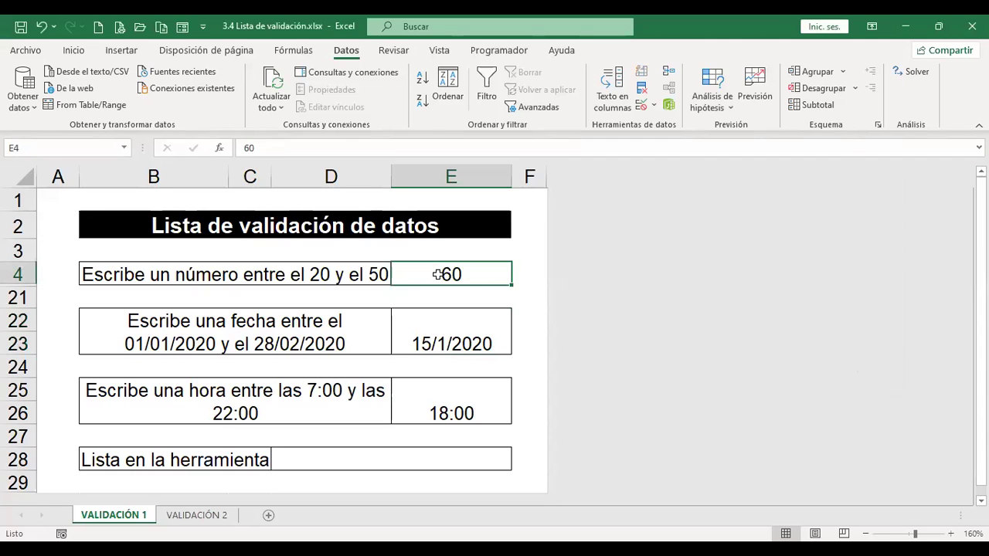
left_click(448, 329)
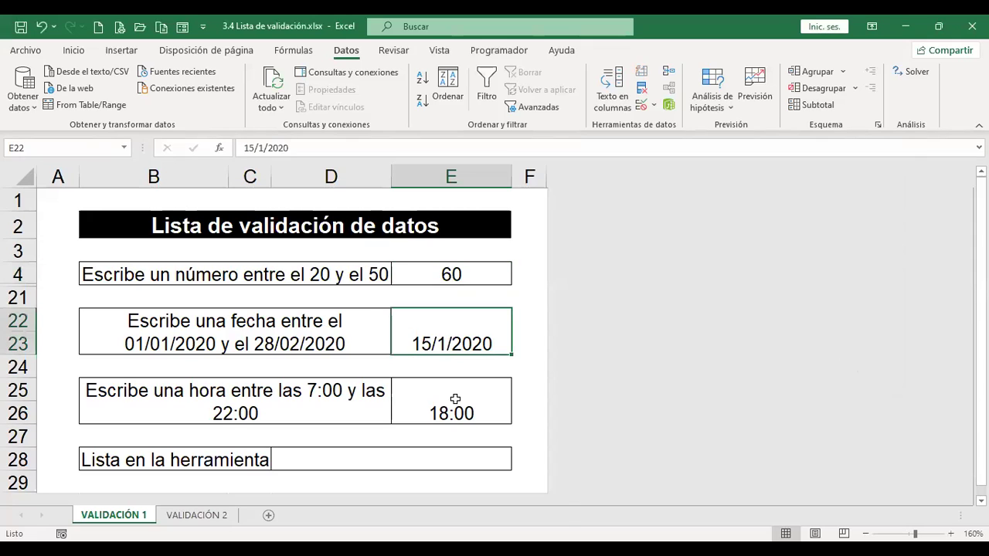
left_click(455, 399)
left_click(340, 460)
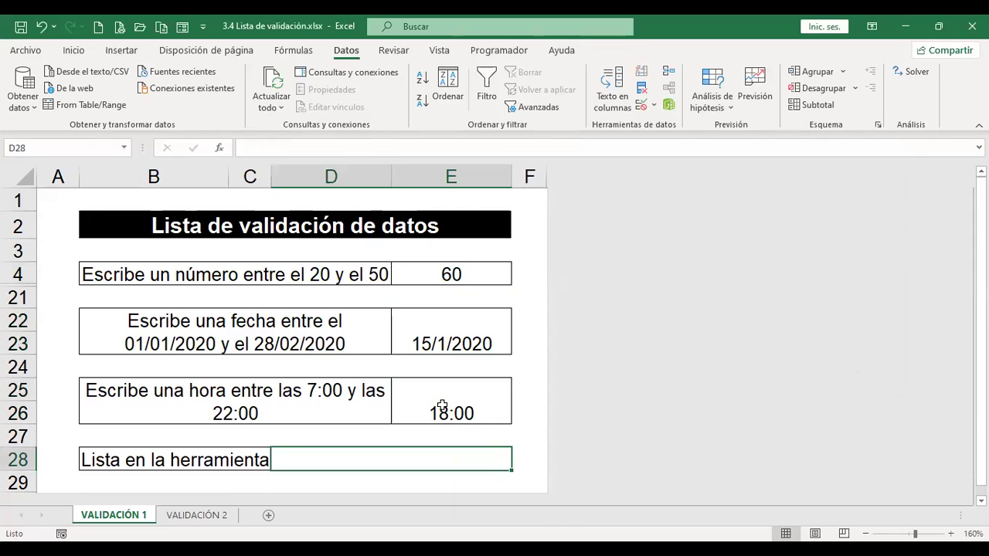
On sheet VALIDACIÓN 2, add a Lista validation with an in-cell drop-down to cell E5, using the vendor names in $B$5:$B$12 as source
left_click(209, 515)
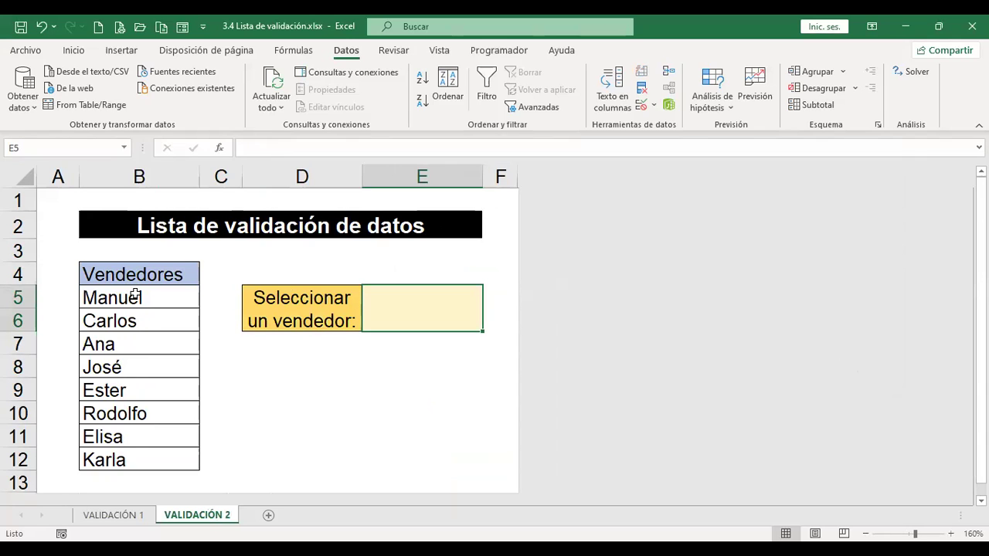
left_click(307, 309)
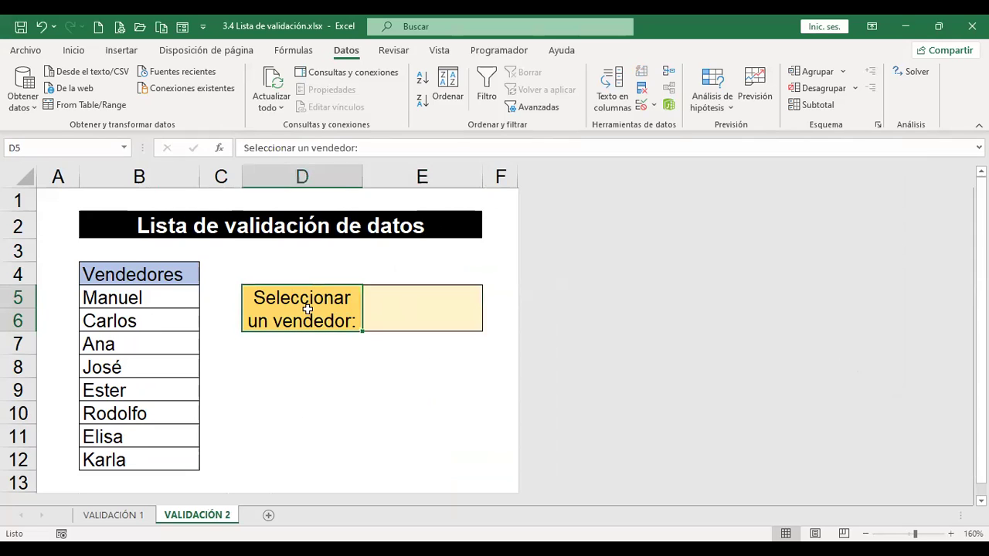
left_click(419, 303)
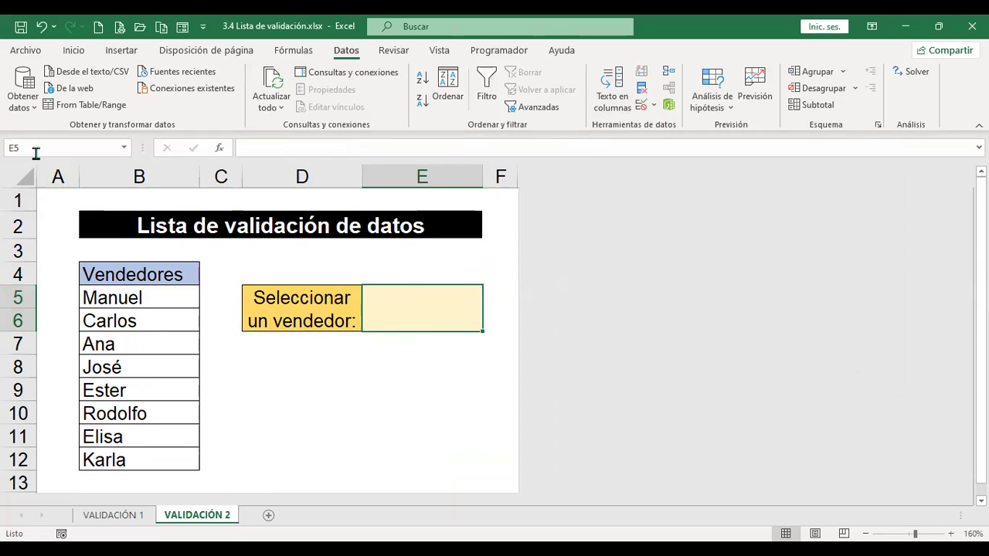
left_click(640, 106)
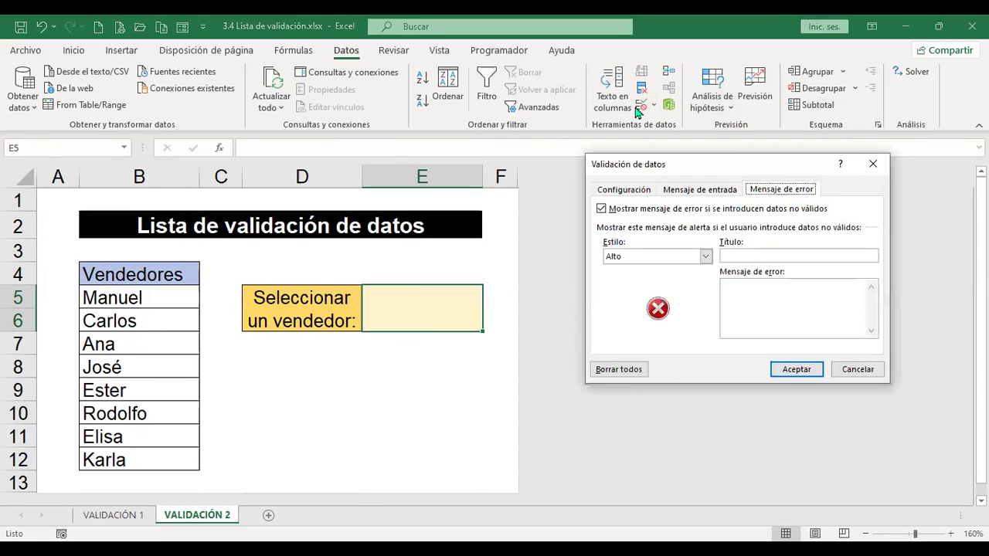
left_click(646, 192)
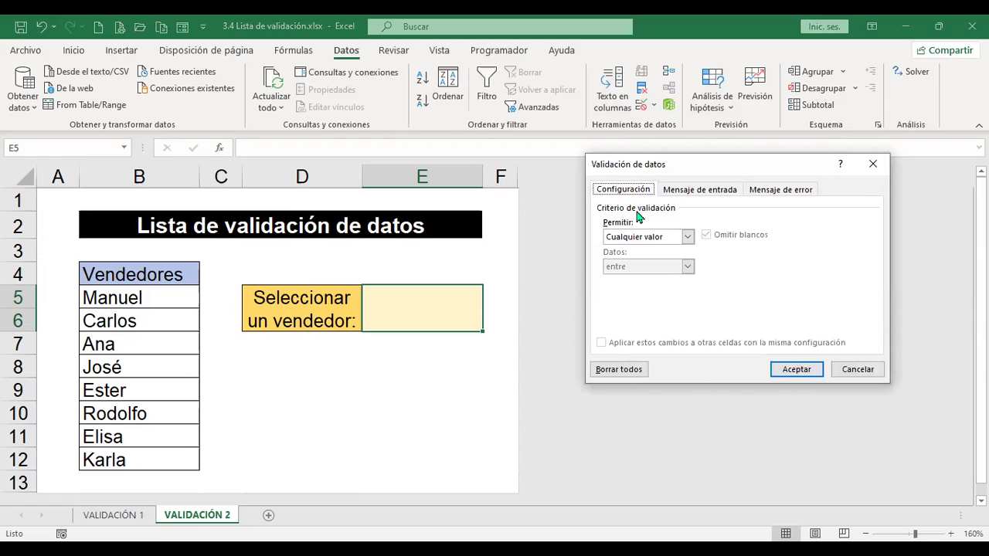
left_click(687, 237)
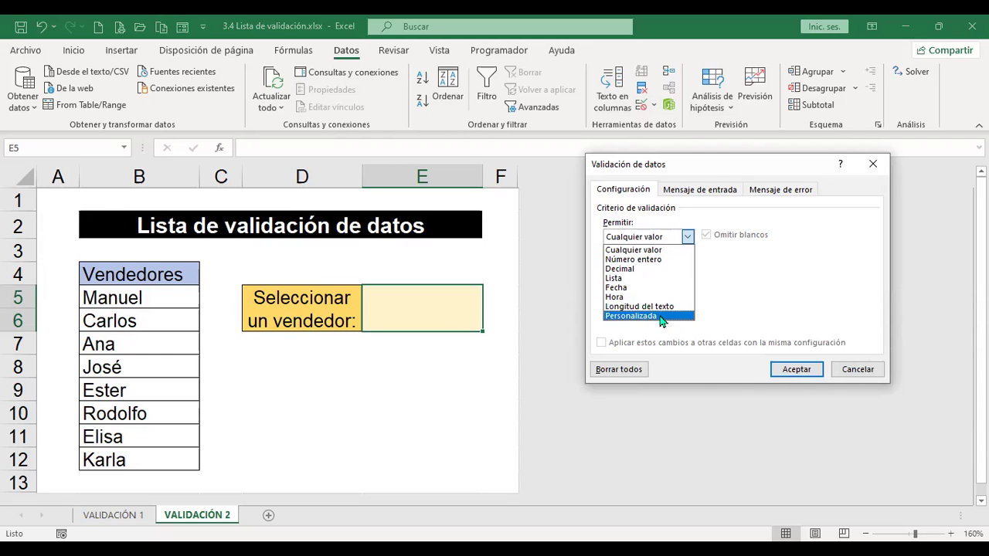
left_click(640, 279)
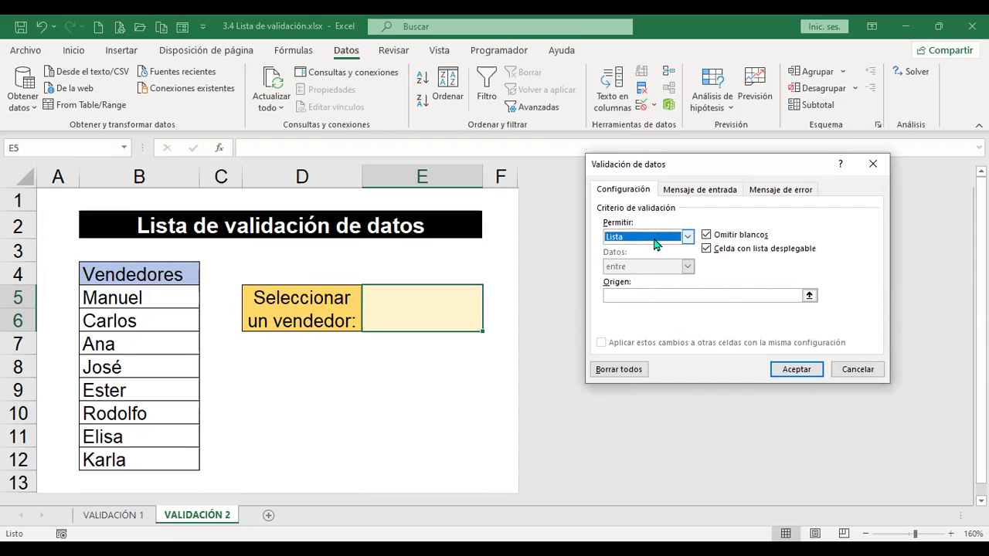
left_click(627, 295)
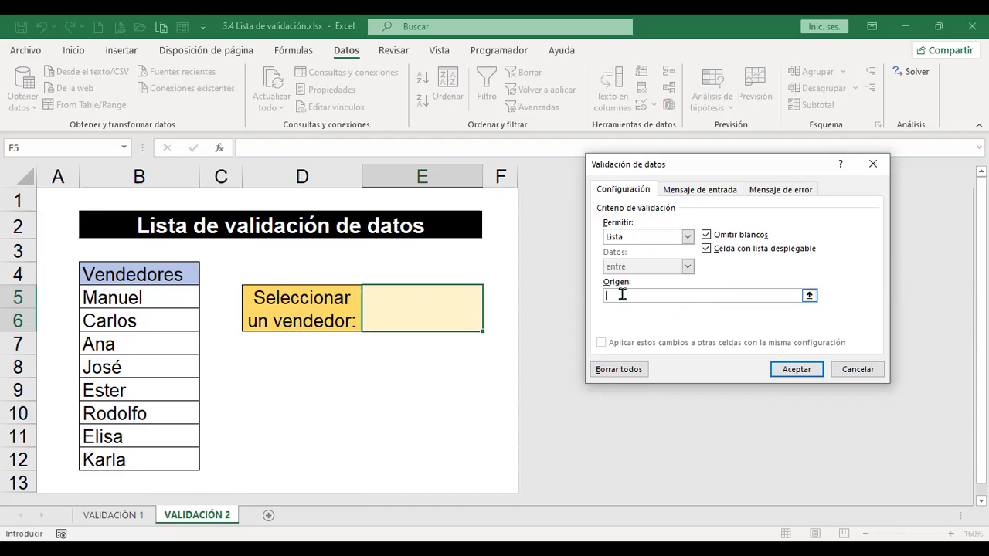
left_click(149, 298)
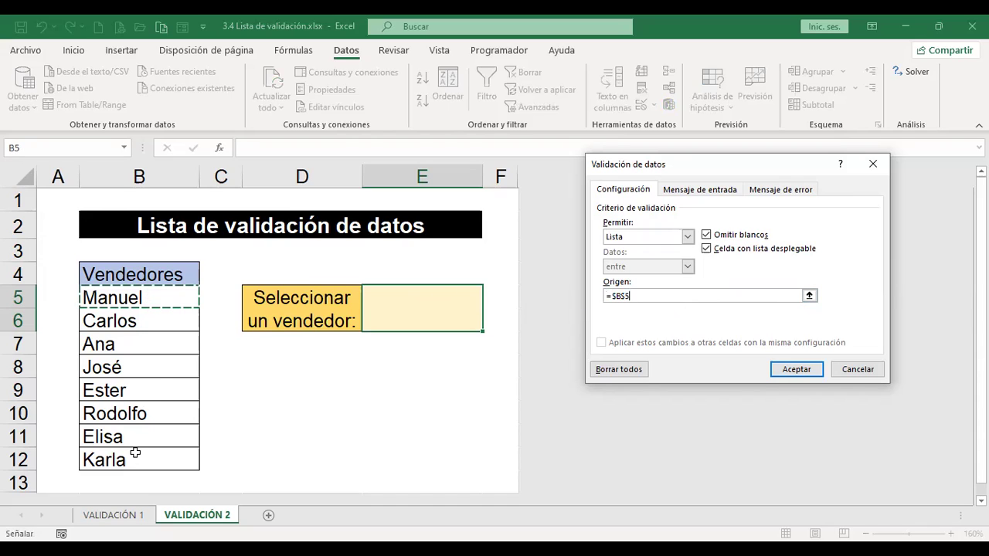
key("ctrl+shift+Down")
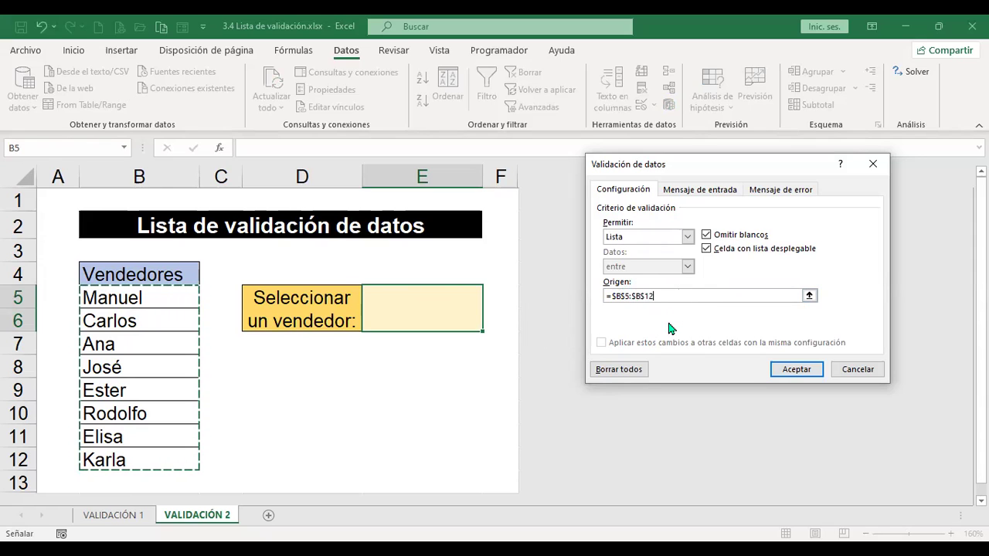
left_click(794, 371)
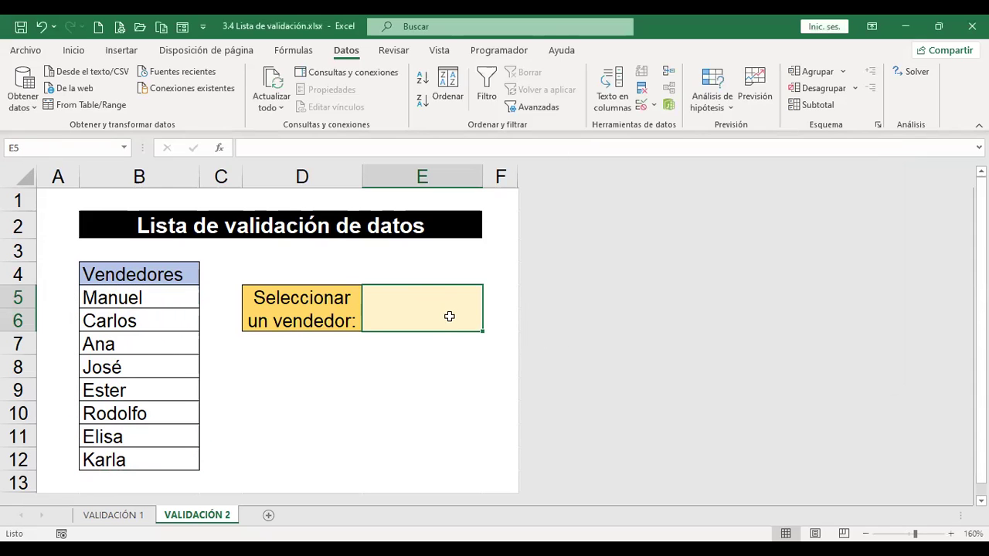
Test the drop-down list in cell E5 by choosing the first, third and seventh vendors from column B one after another
left_click(423, 353)
left_click(441, 295)
left_click(490, 304)
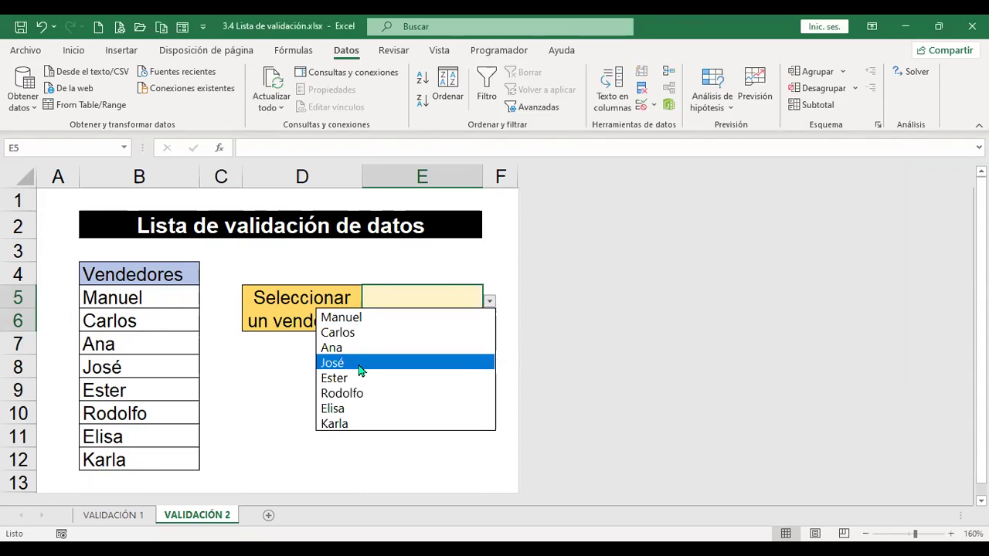
left_click(347, 318)
left_click(491, 302)
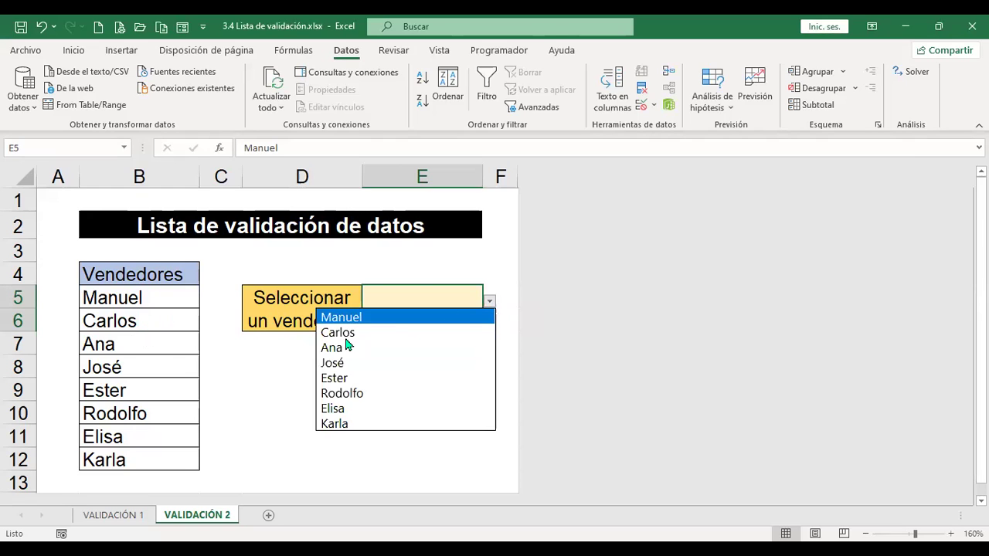
left_click(480, 330)
left_click(489, 302)
left_click(370, 348)
left_click(495, 299)
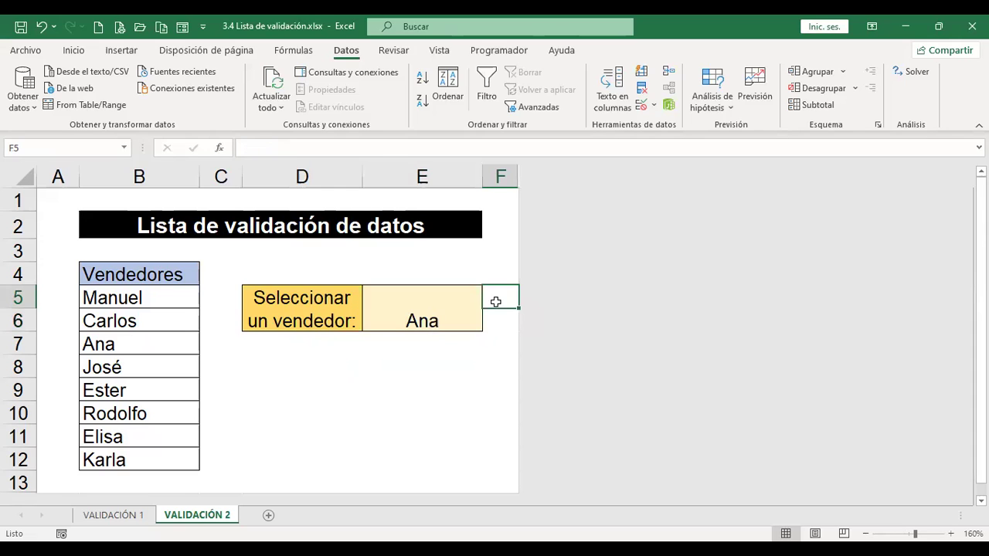
left_click(457, 312)
left_click(489, 303)
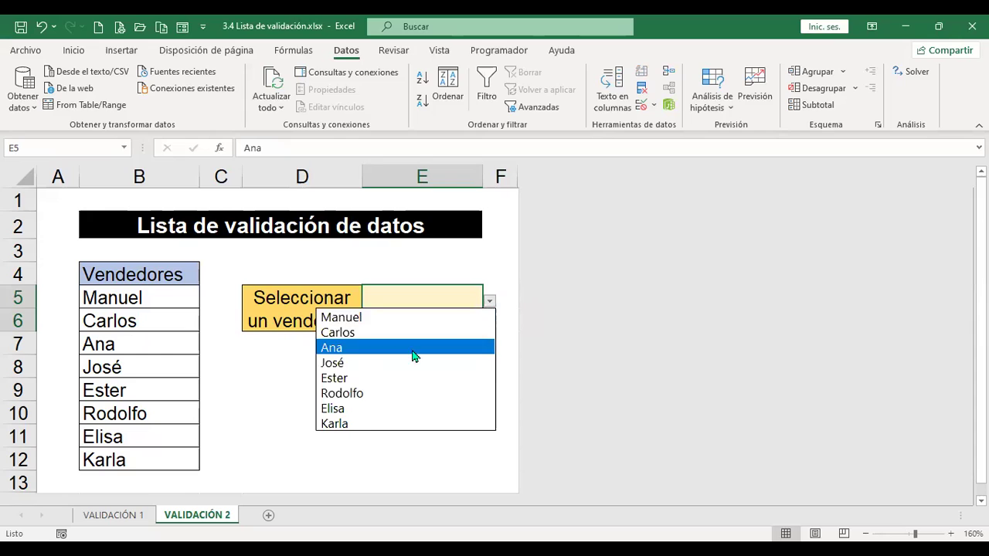
left_click(351, 410)
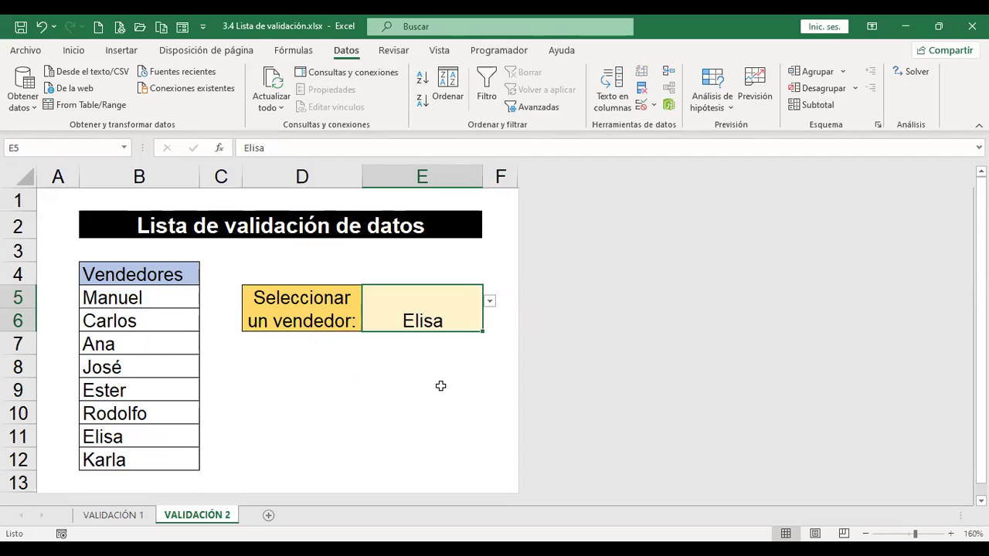
Undo the vendor selections in cell E5 together with its list validation
key("ctrl+z")
key("ctrl+z")
key("ctrl+z")
key("ctrl+z")
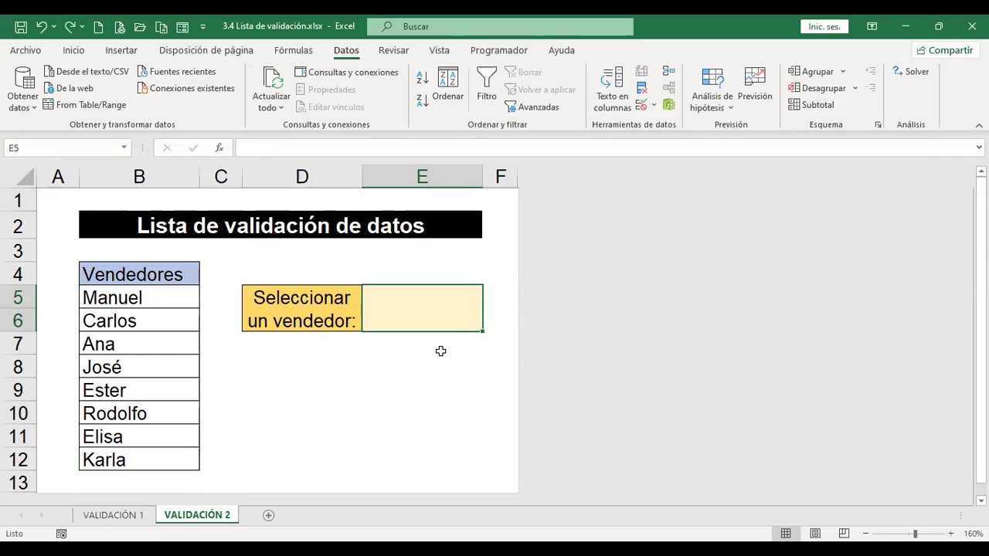
Add a Lista validation to cell E5 with the first three vendor names as literal source values, separated by semicolons
left_click(642, 108)
left_click(659, 236)
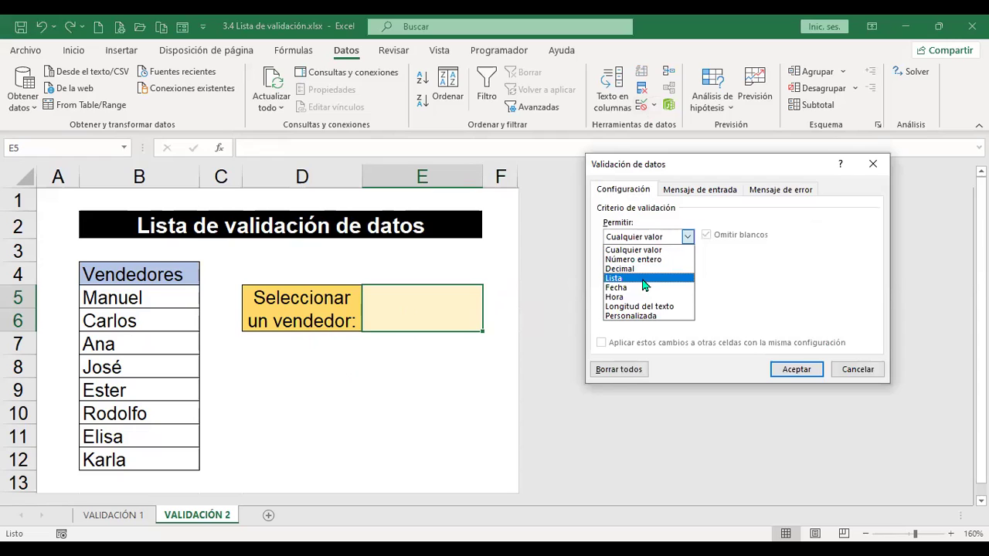
left_click(644, 285)
left_click(657, 294)
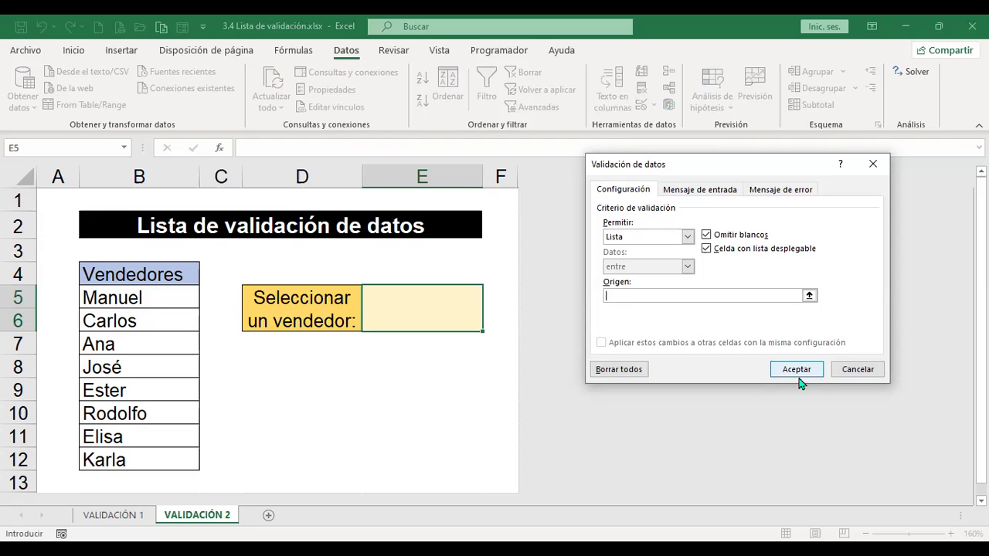
type("Manuel;Carlos;Ana")
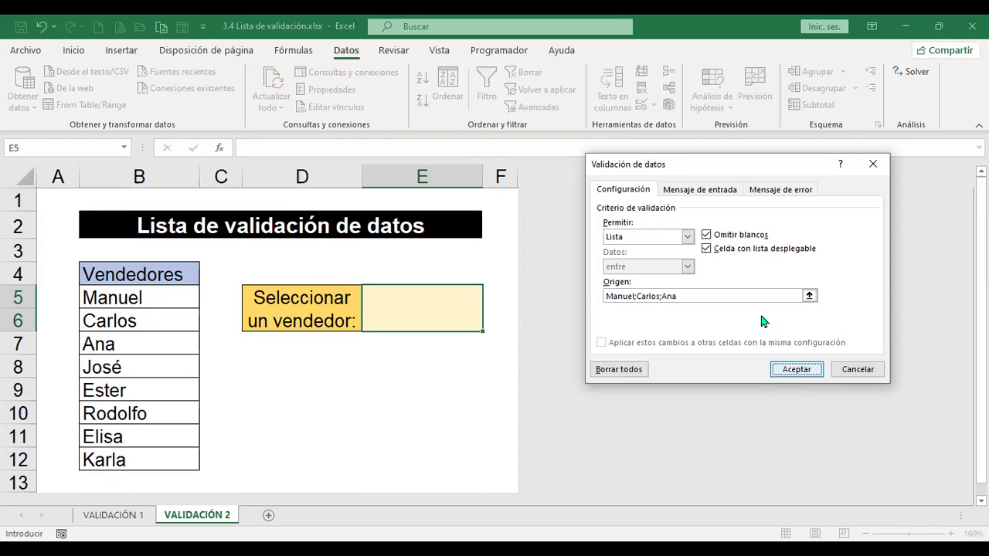
left_click(801, 377)
Look at the three-name drop-down list in cell E5 without choosing a vendor, and undo that validation
left_click(490, 302)
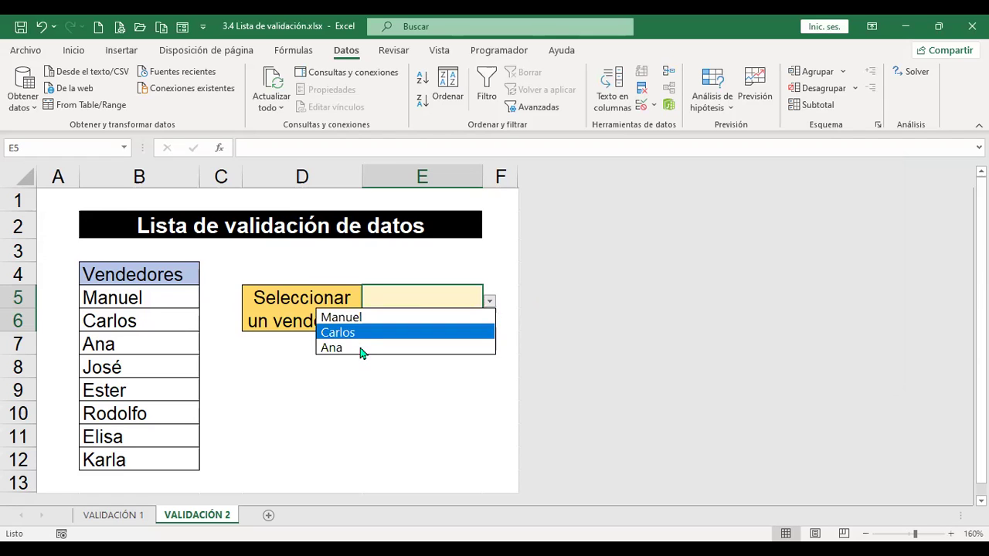
left_click(369, 397)
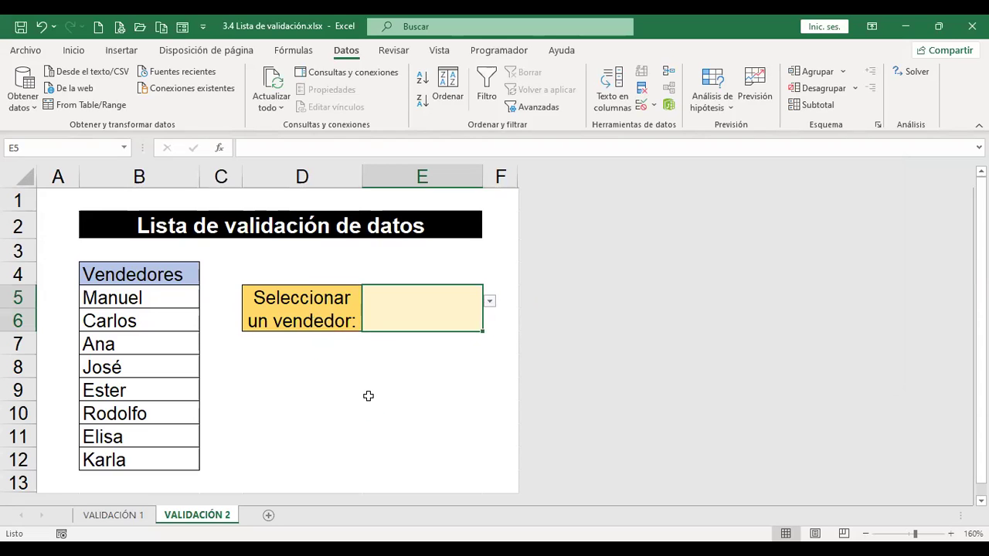
key("ctrl+z")
Add a Lista validation with an in-cell drop-down to cell E5, using the range =$B$5:$B$12 as source
left_click(636, 111)
left_click(638, 236)
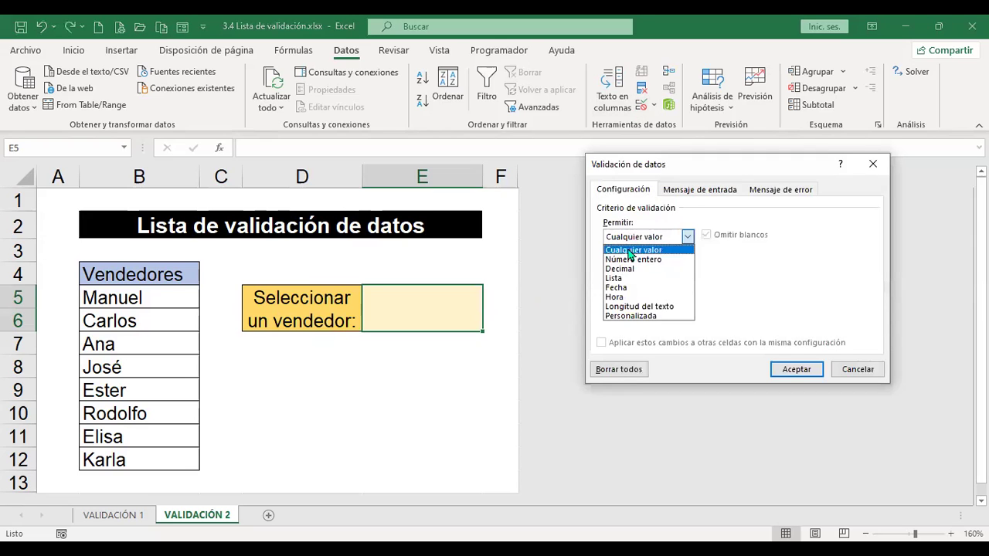
left_click(628, 281)
left_click(657, 296)
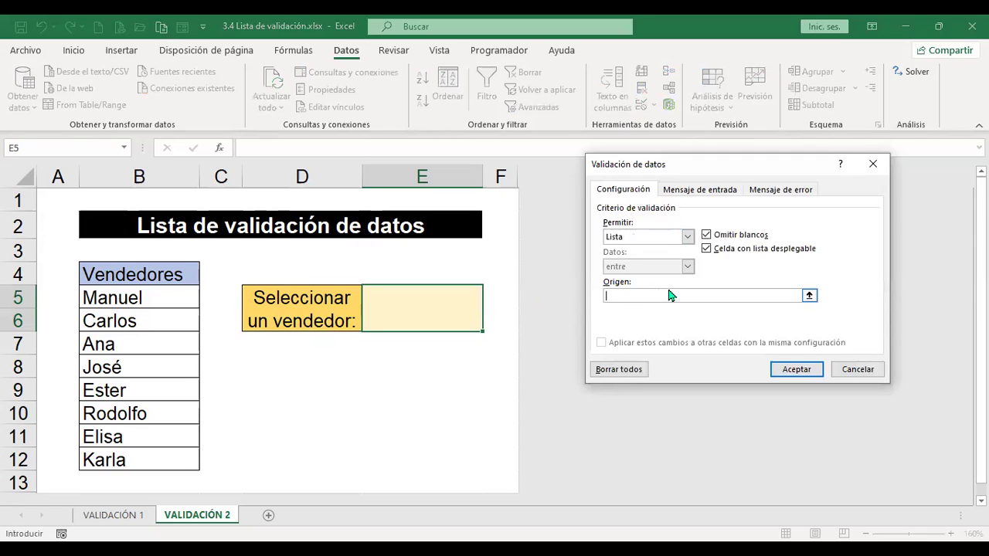
left_click(152, 295)
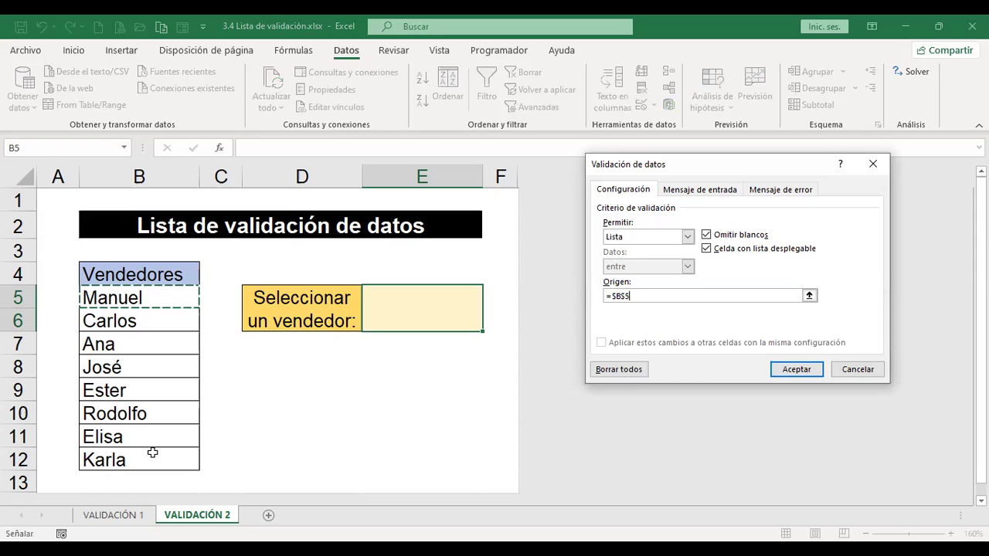
key("ctrl+shift+Down")
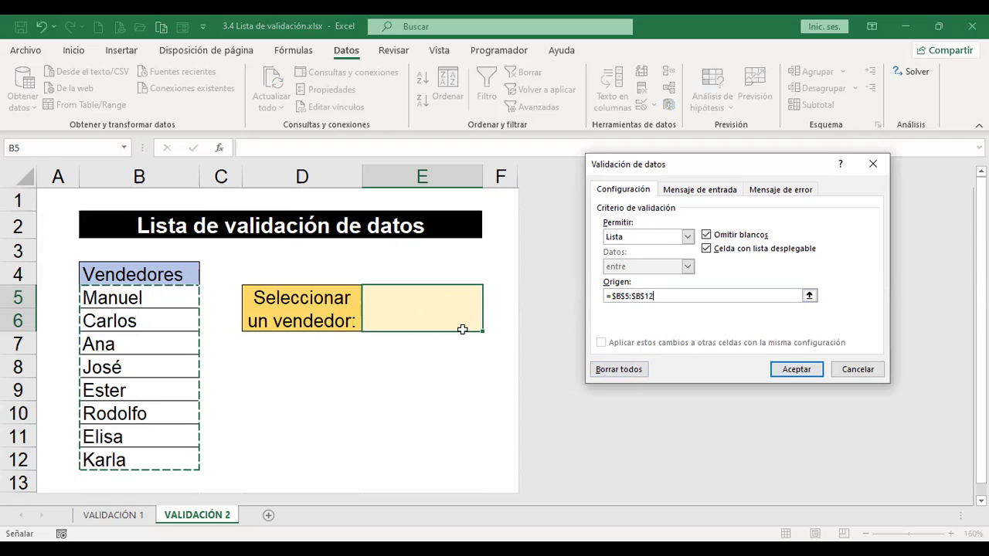
left_click(792, 371)
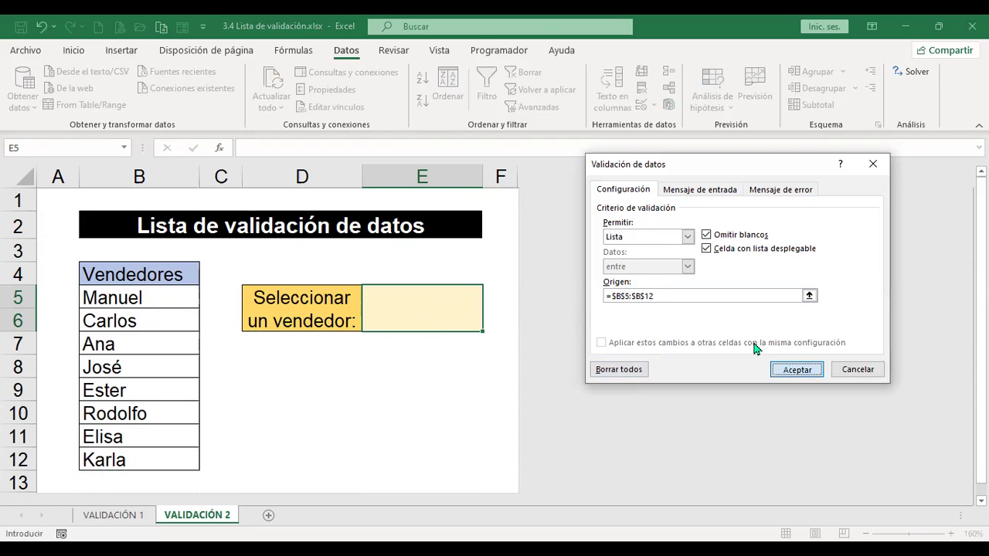
Check the options offered in cell E5 and review its validation criteria, closing the settings without changes
left_click(490, 302)
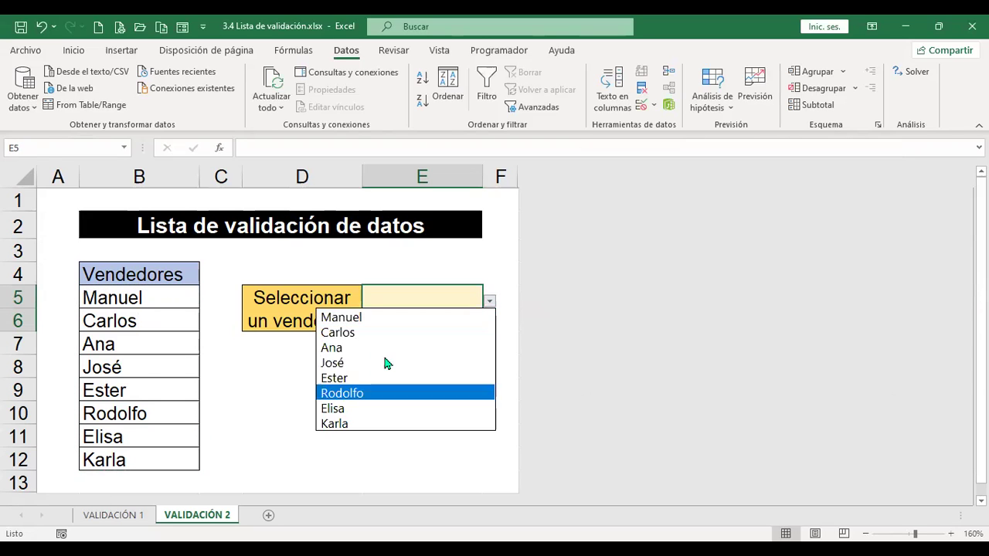
left_click(250, 379)
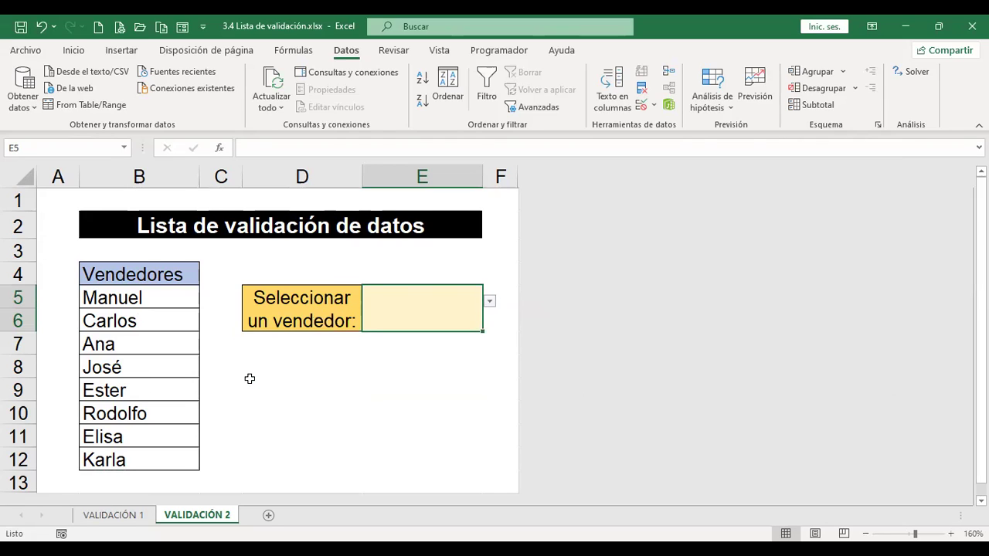
left_click(642, 110)
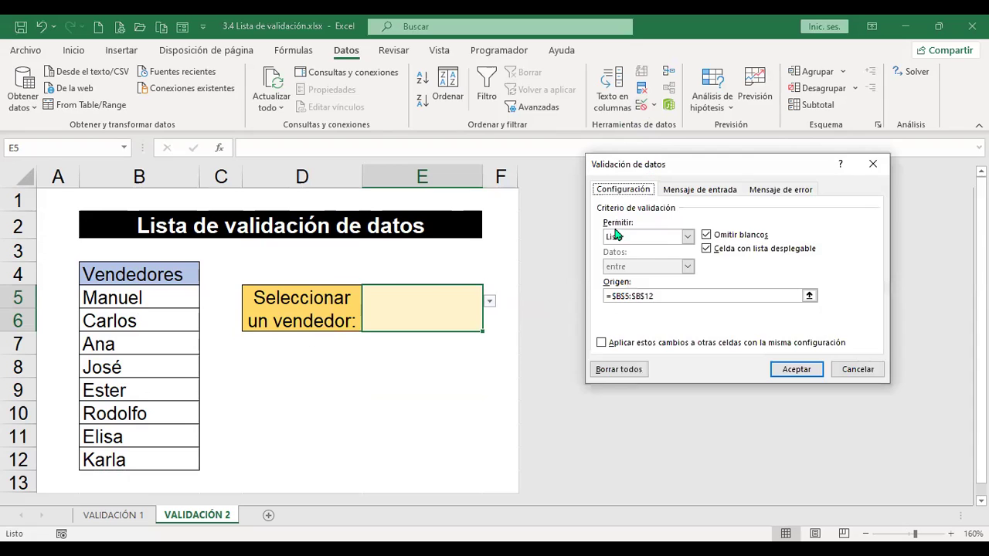
left_click(688, 237)
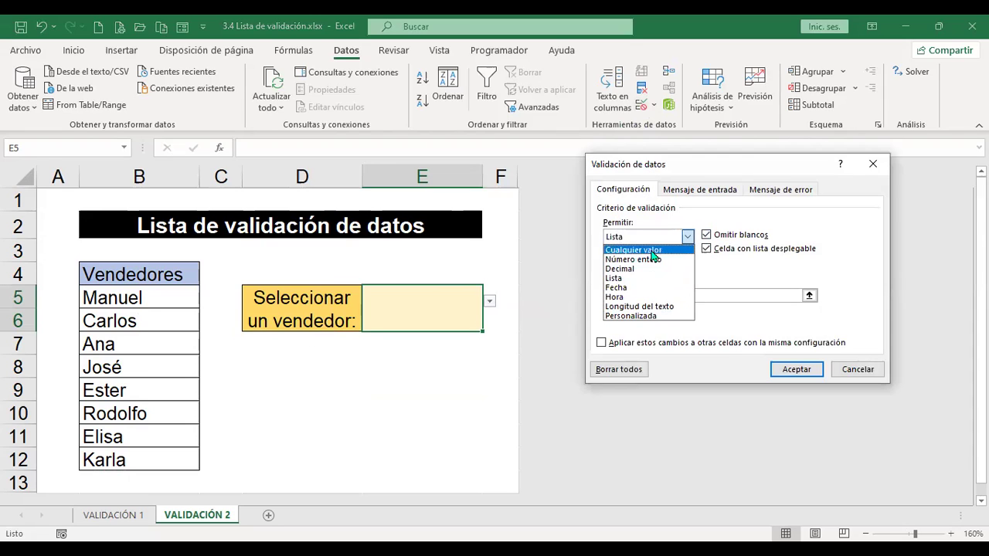
left_click(835, 323)
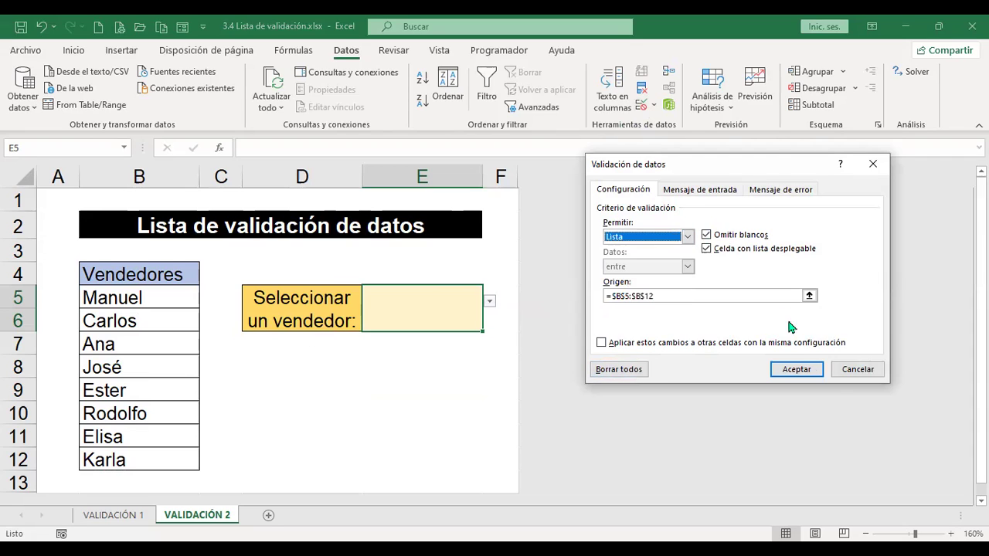
left_click(859, 371)
left_click(392, 395)
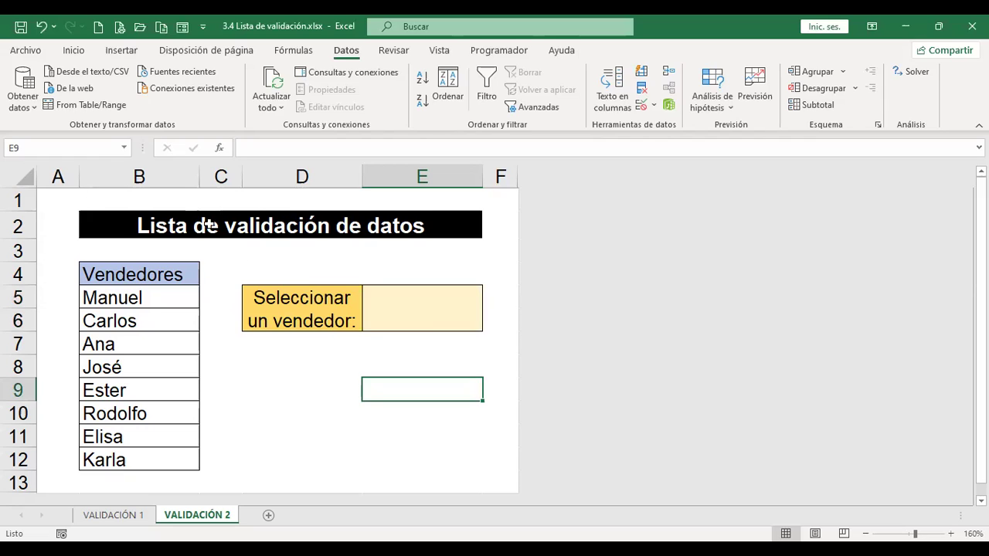
Search the online templates for "validacion" and create a workbook from the Ejemplos de validación de datos de Excel template
left_click(27, 51)
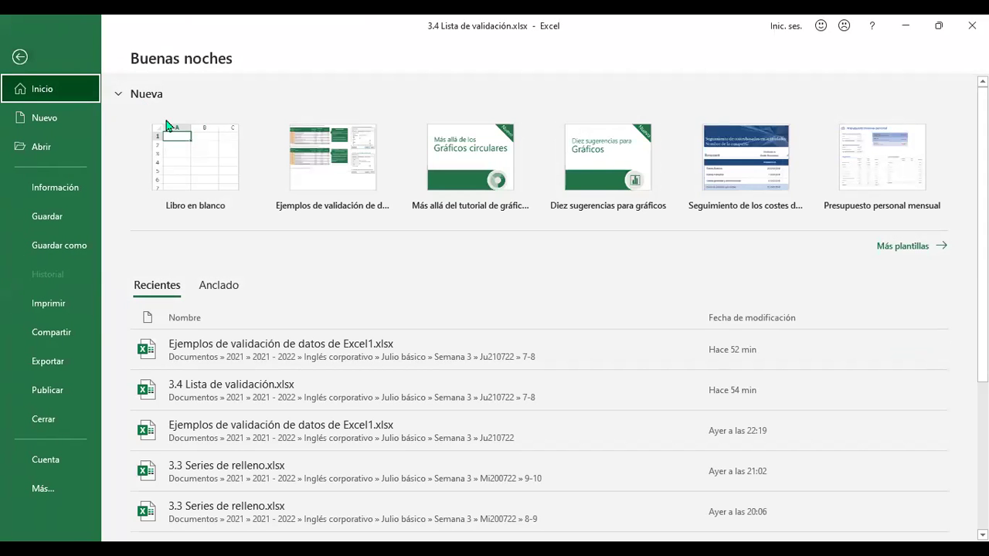
left_click(904, 251)
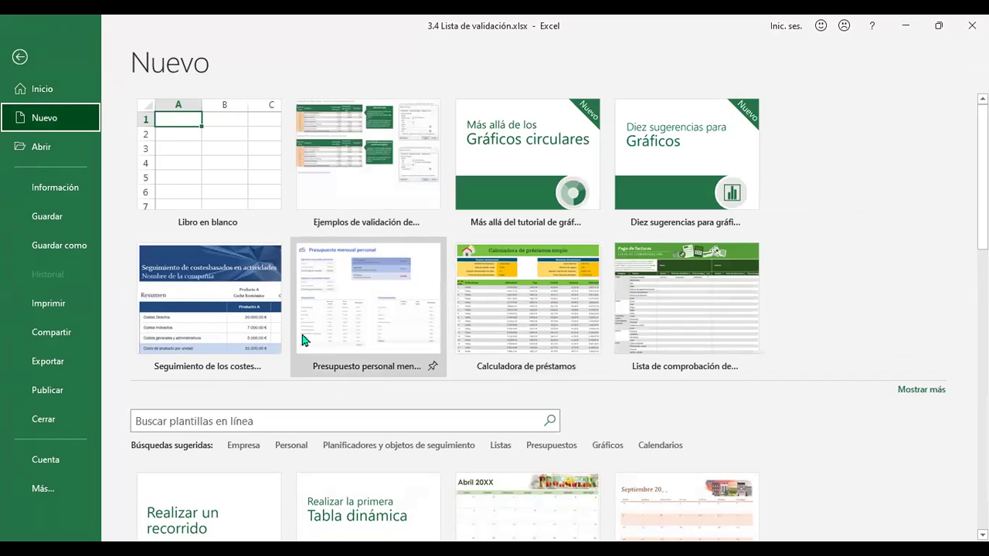
left_click(386, 424)
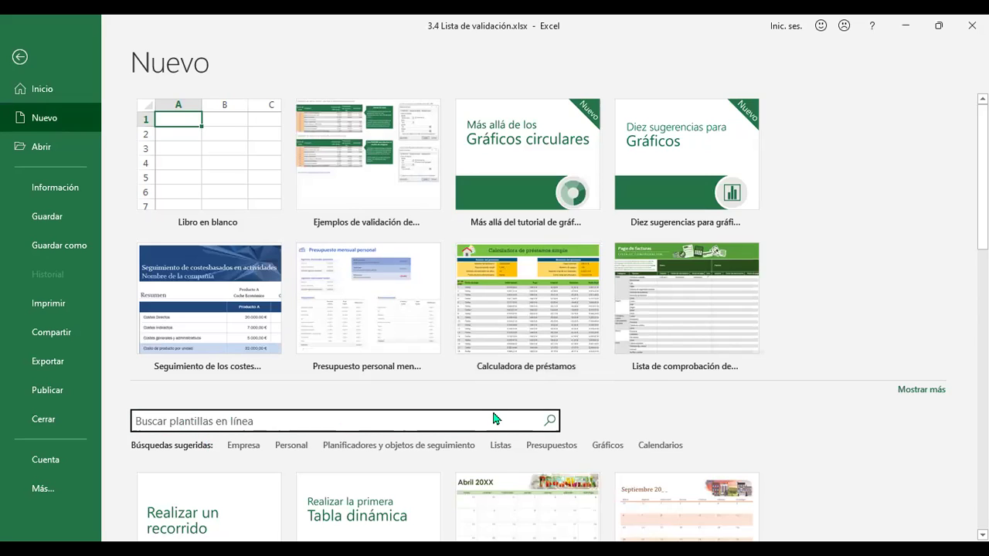
type("valida")
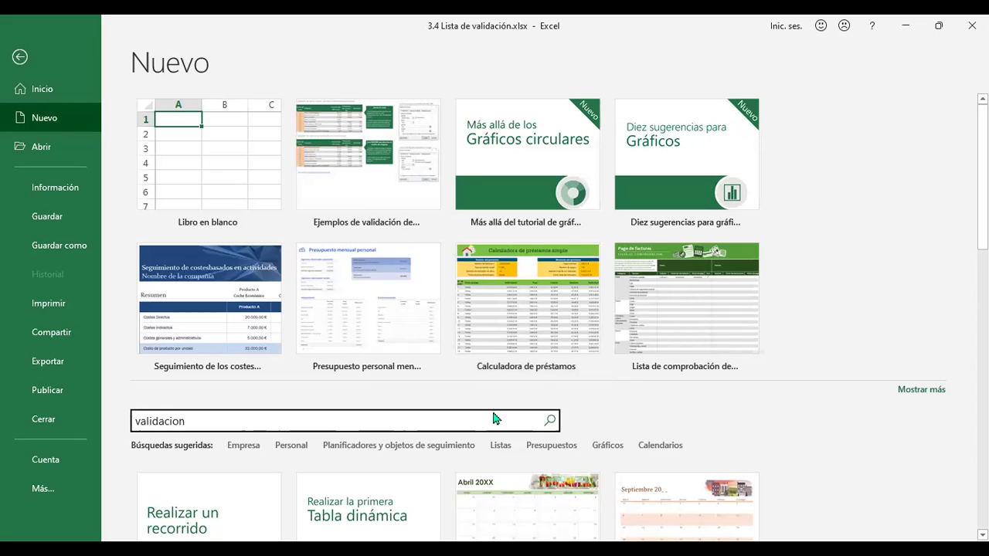
type("cion")
key("Return")
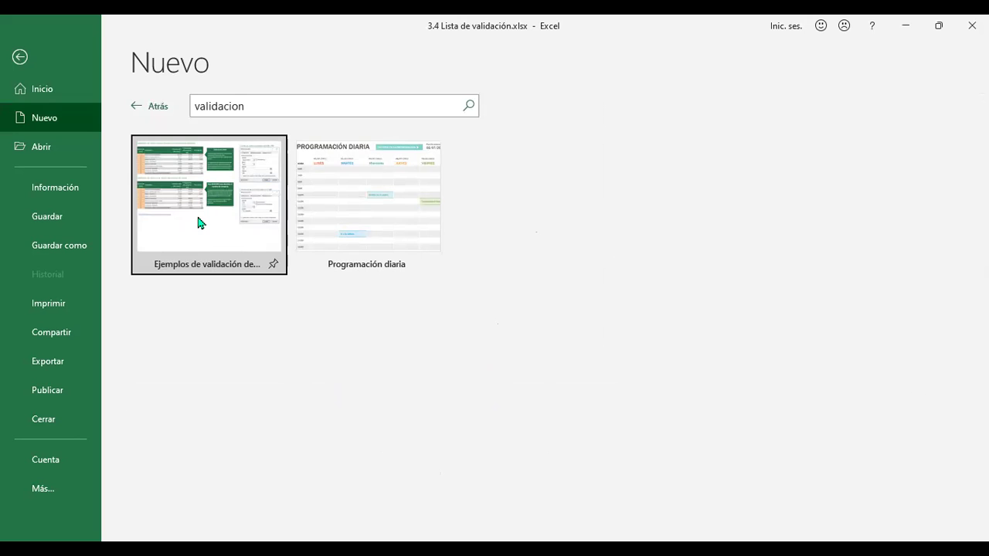
left_click(307, 183)
key("Escape")
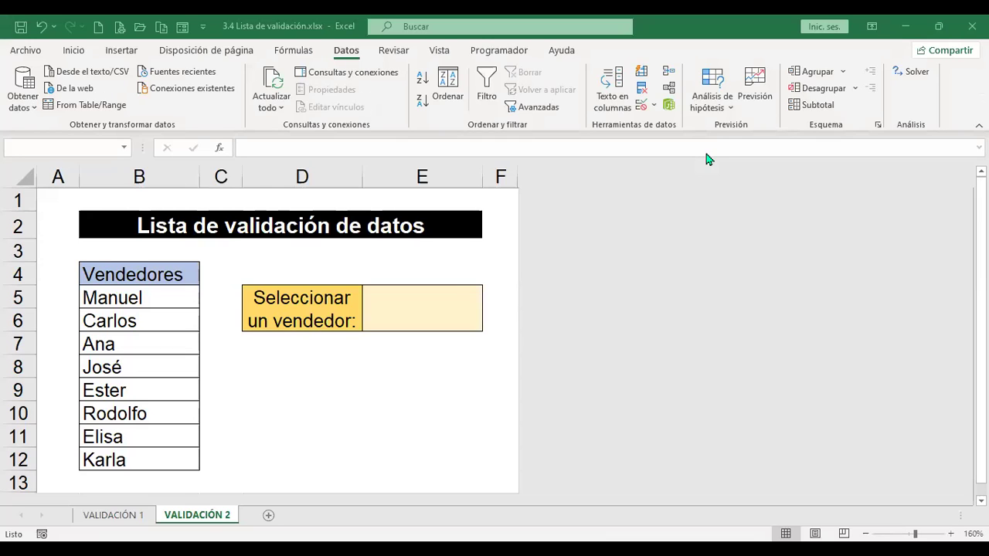
Close the new template workbook without saving, and close 3.4 Lista de validación.xlsx with its changes saved
key("ctrl+w")
key("Tab")
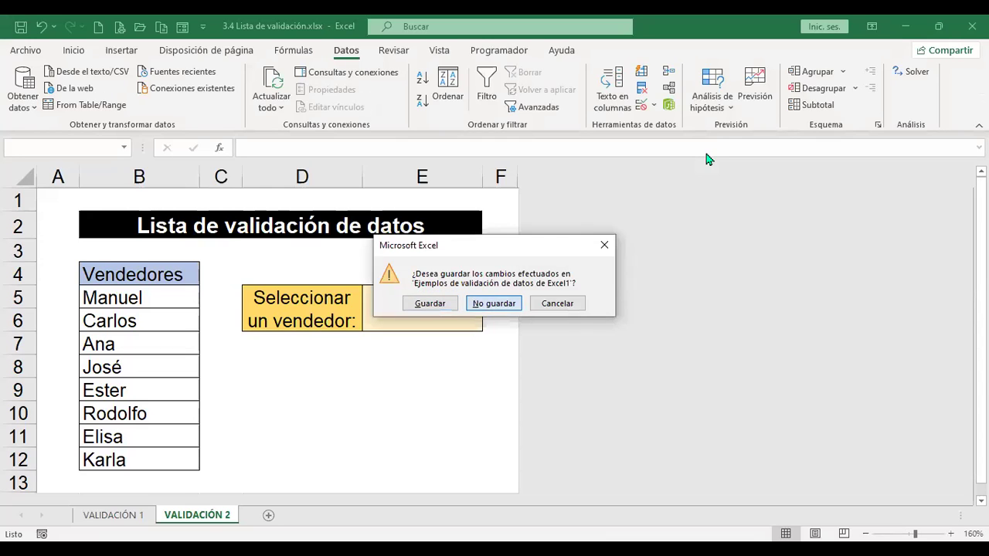
key("Return")
key("ctrl+w")
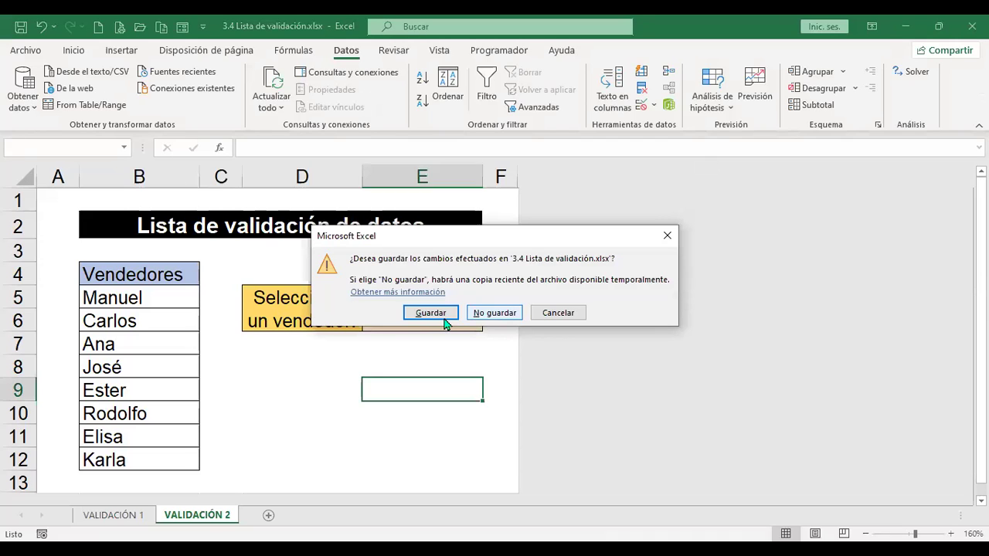
left_click(421, 317)
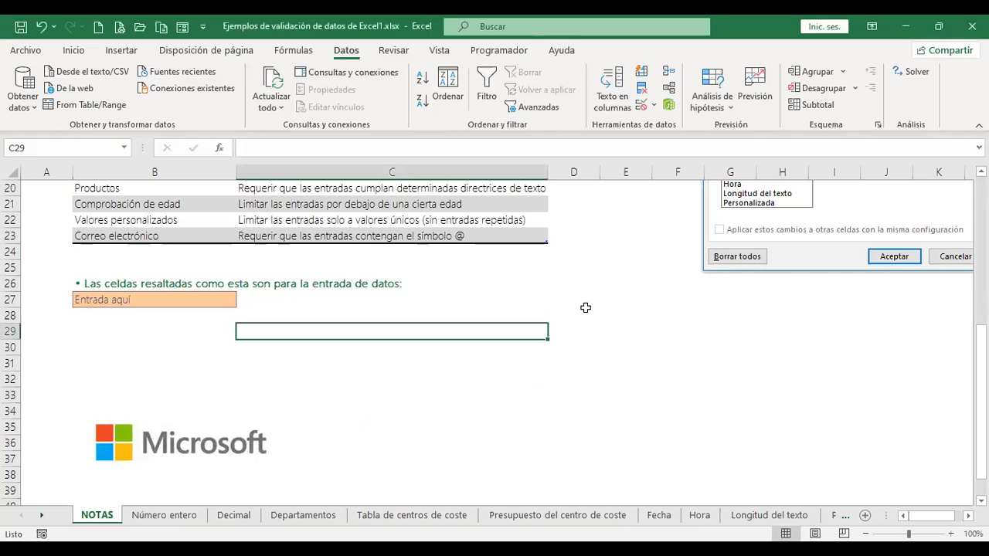
Examine the overview of worksheets and validation types on the NOTAS sheet of Ejemplos de validación de datos de Excel1.xlsx
key("ctrl+Home")
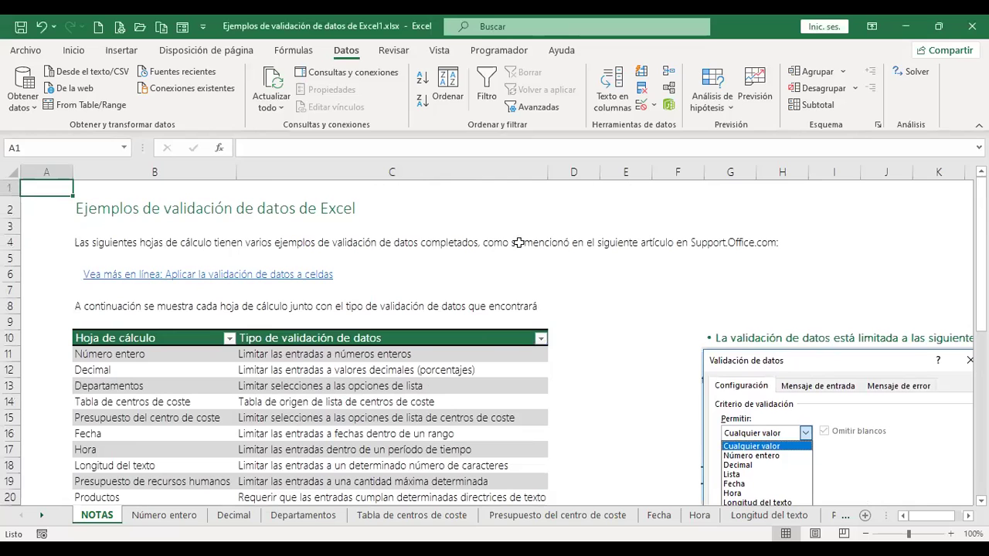
scroll(564, 363, "up", 2)
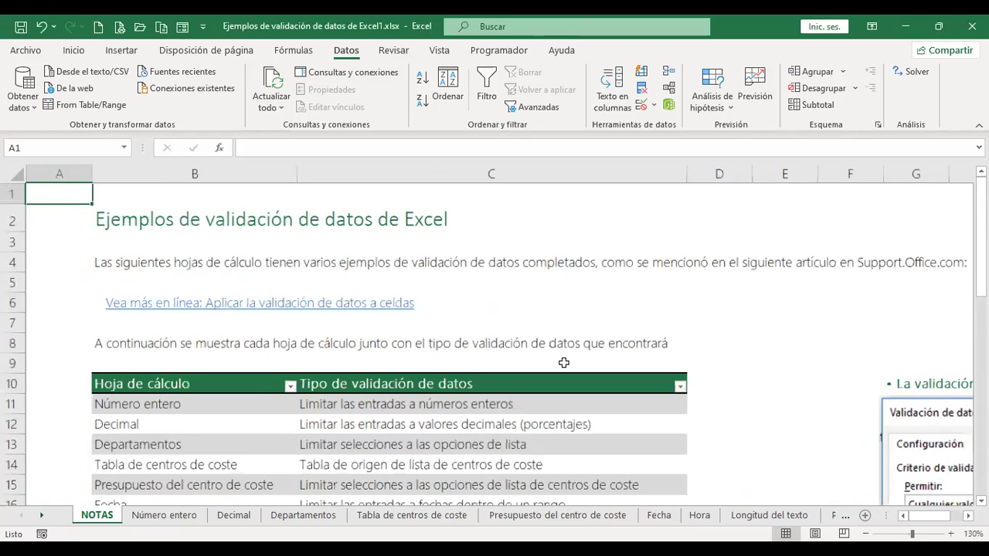
scroll(564, 363, "down", 1)
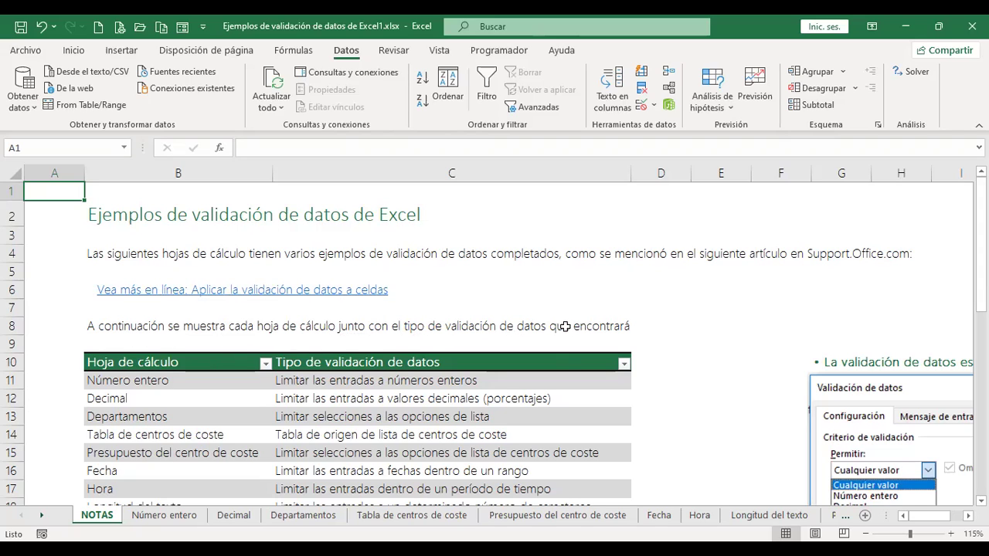
left_click(661, 324)
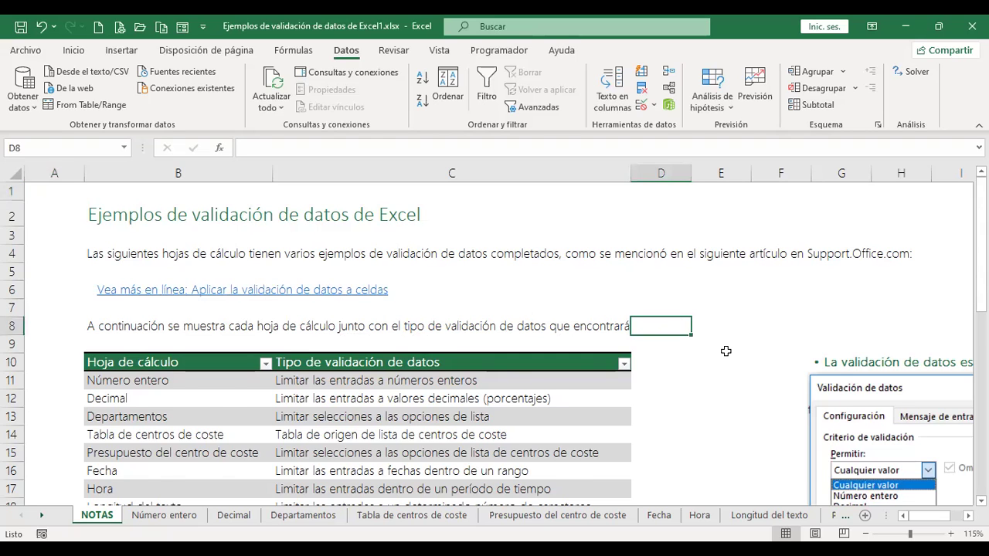
Examine the rest of the worksheet list on the NOTAS sheet and the highlighted sample entry cell B27
scroll(726, 351, "down", 2)
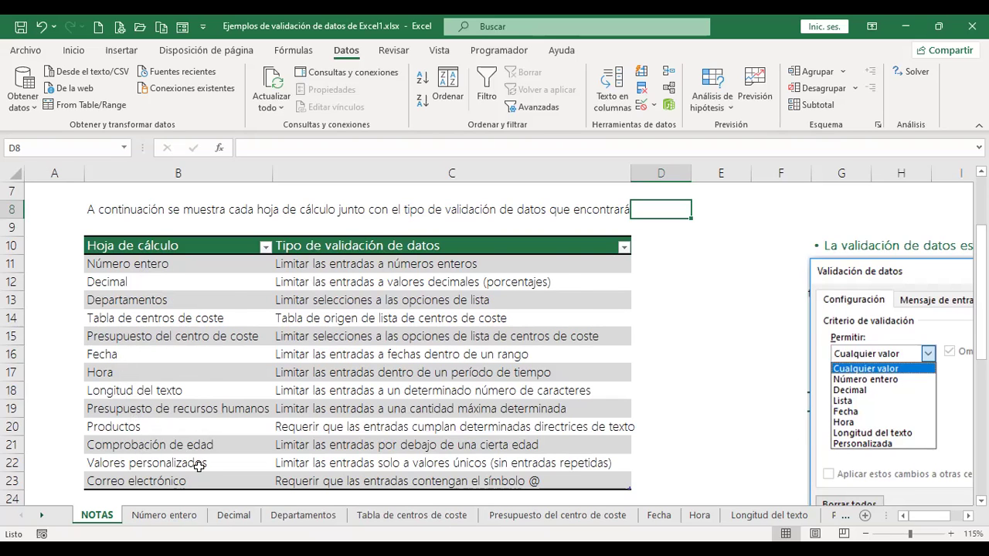
scroll(199, 467, "down", 1)
scroll(215, 402, "down", 3)
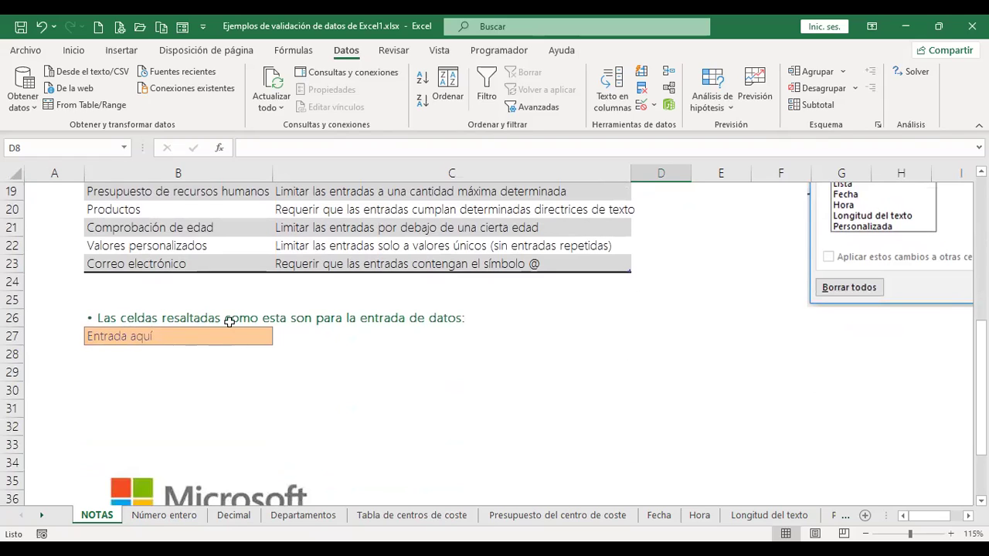
left_click(193, 336)
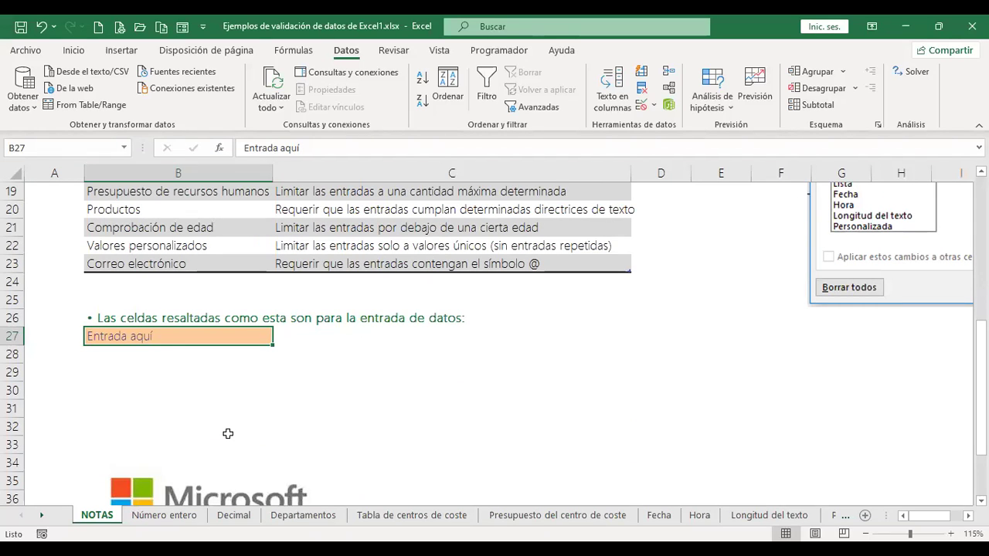
scroll(228, 434, "up", 5)
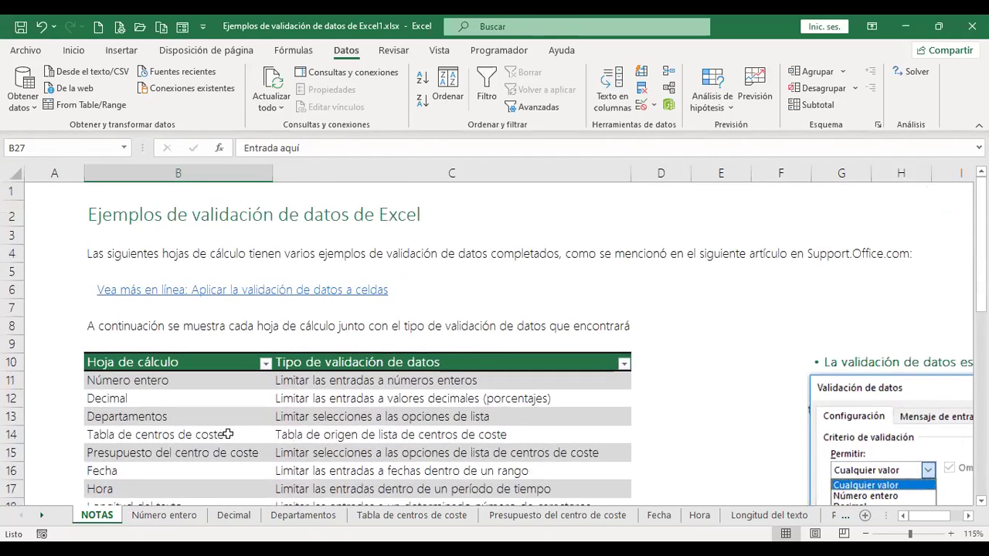
scroll(228, 433, "down", 2)
scroll(170, 438, "up", 3)
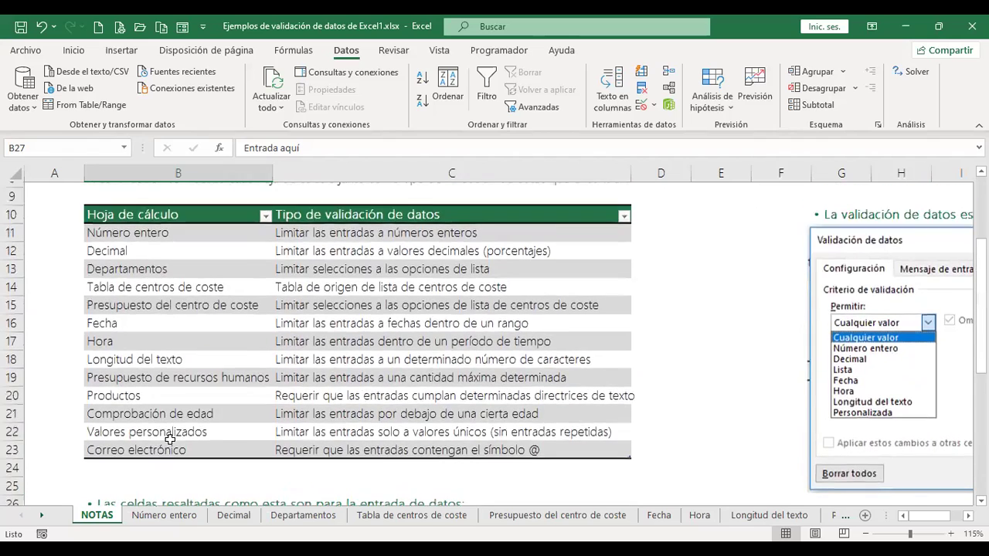
scroll(707, 398, "down", 3)
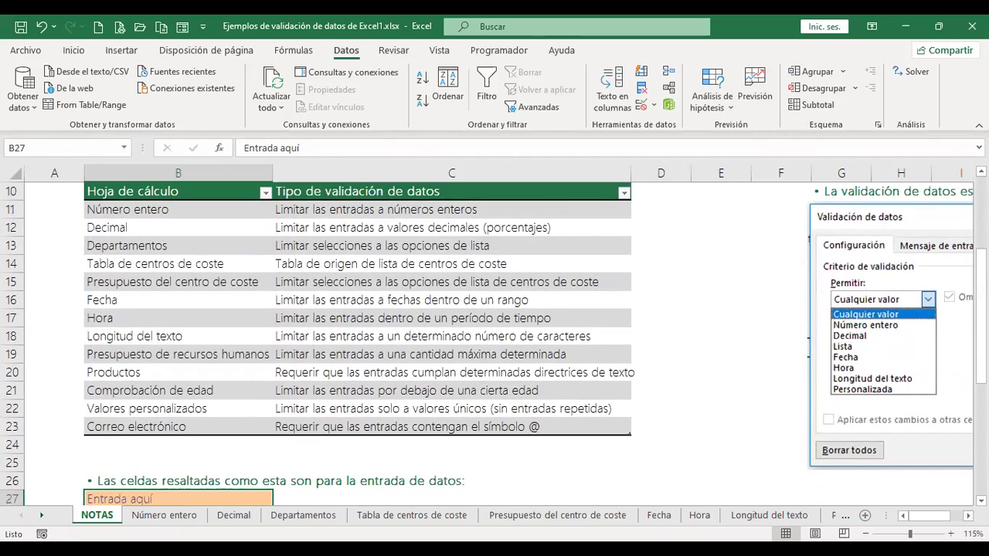
Examine the picture of the available data validation options beside the table on the NOTAS sheet
scroll(286, 307, "right", 3)
scroll(286, 308, "up", 3)
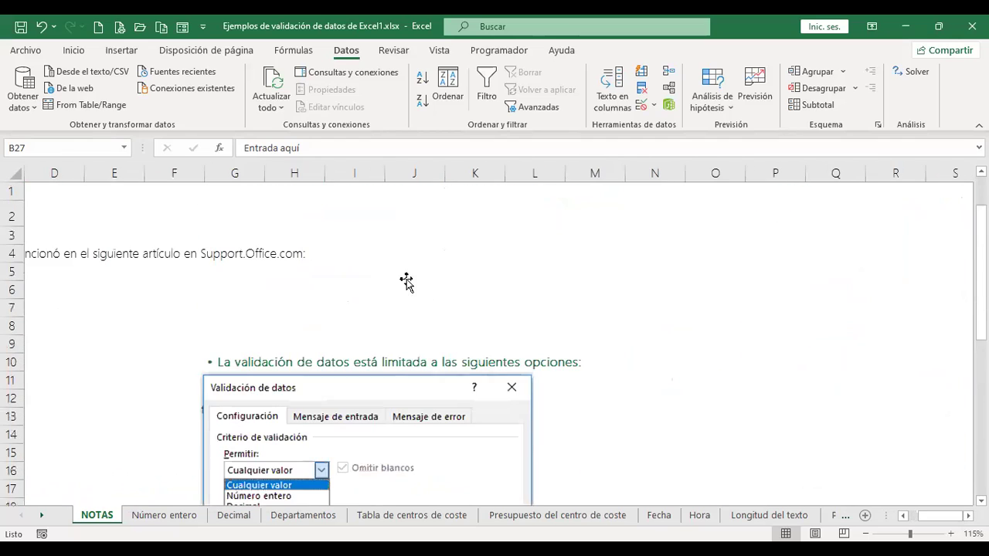
scroll(407, 283, "down", 2)
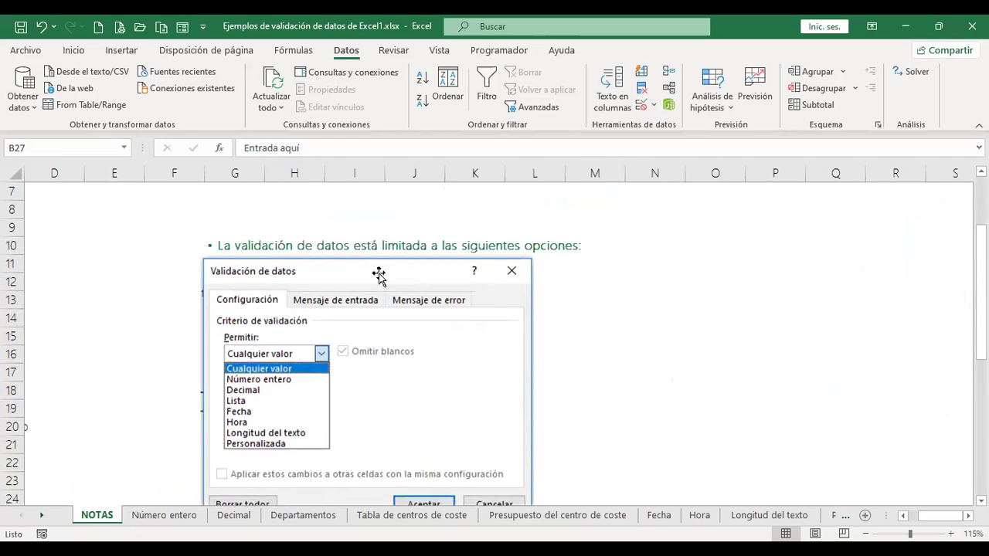
scroll(404, 350, "down", 1)
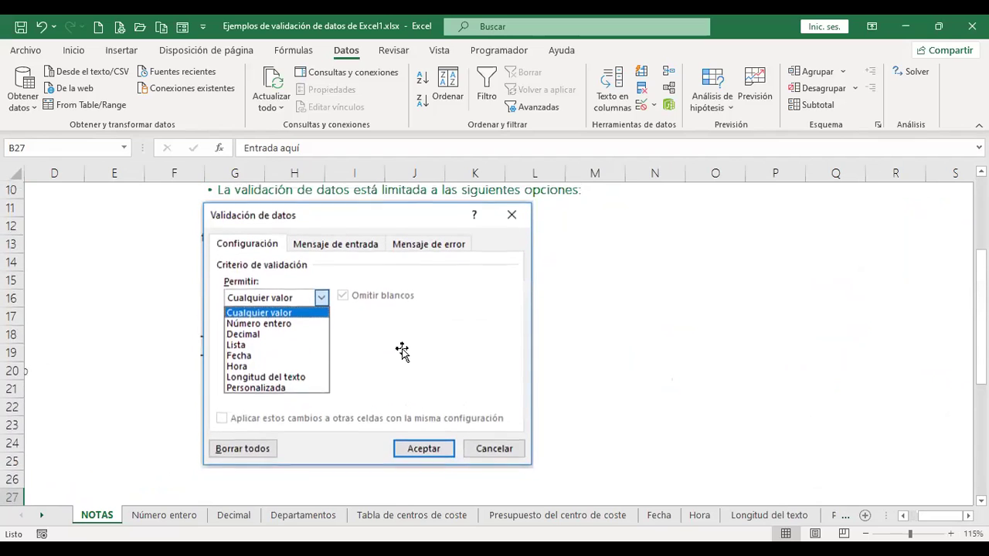
scroll(403, 350, "up", 1)
scroll(404, 348, "down", 2)
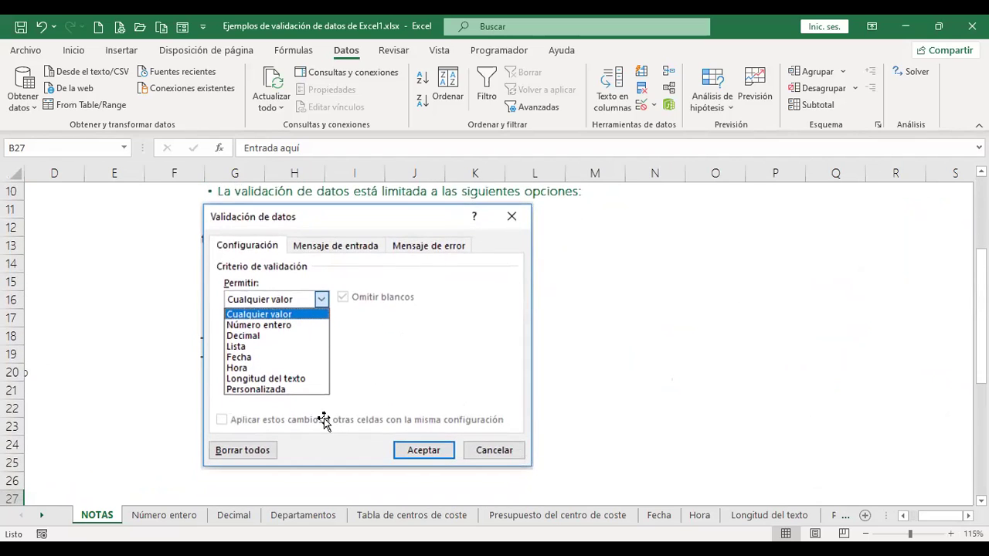
Open the Número entero sheet and enter 20 in the Clasificación cell A4
left_click(164, 515)
key("ctrl+Home")
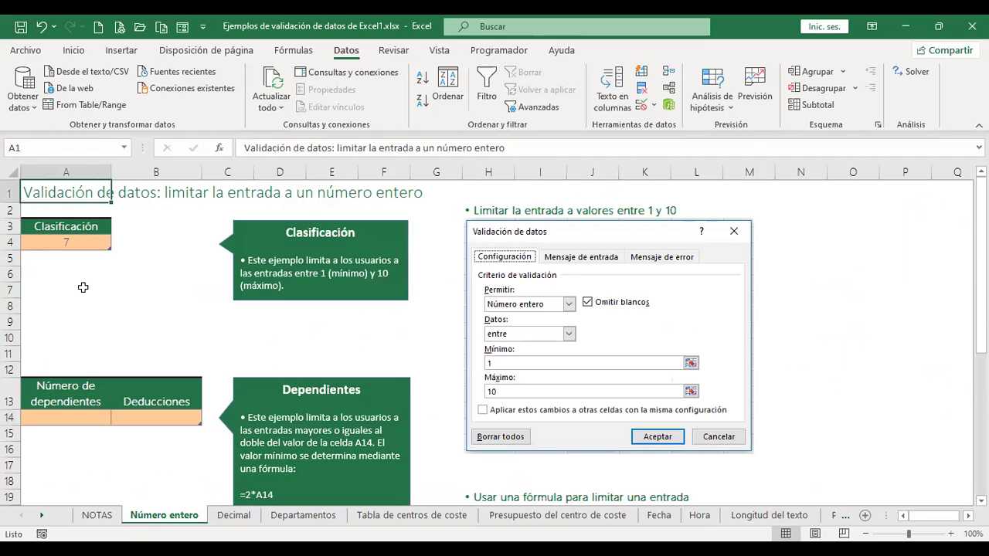
left_click(75, 242)
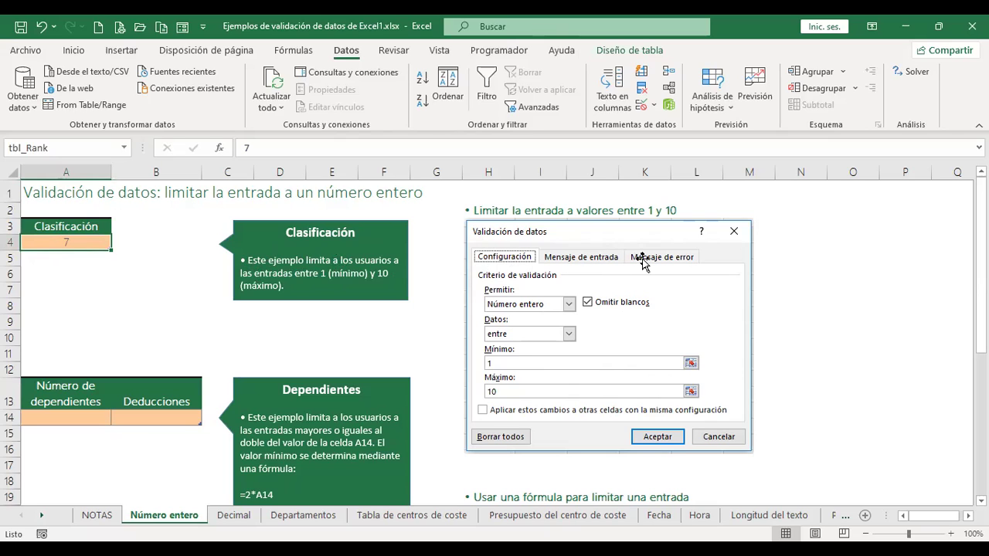
type("20")
key("Return")
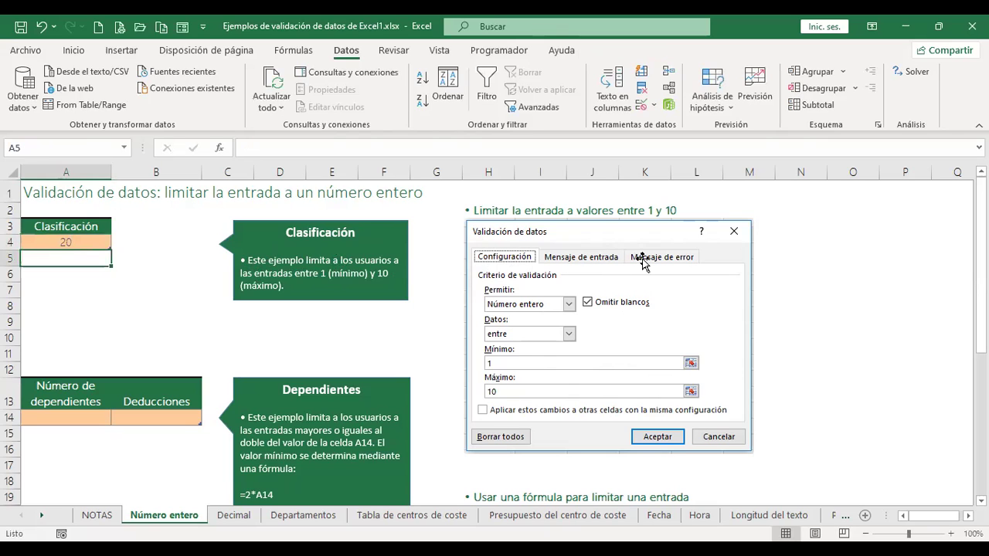
Review the name assigned to cell A4 and the list of defined names in the workbook
key("Up")
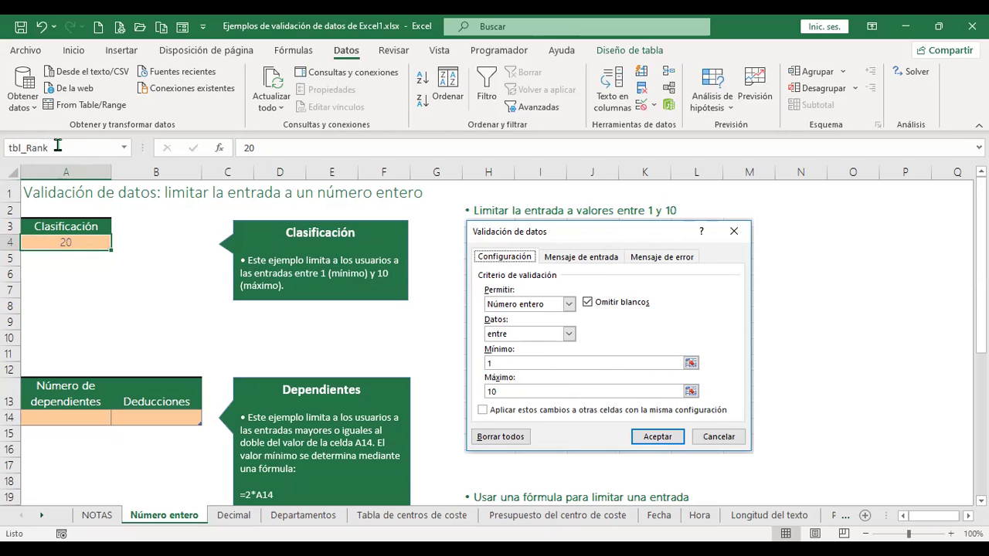
left_click(125, 148)
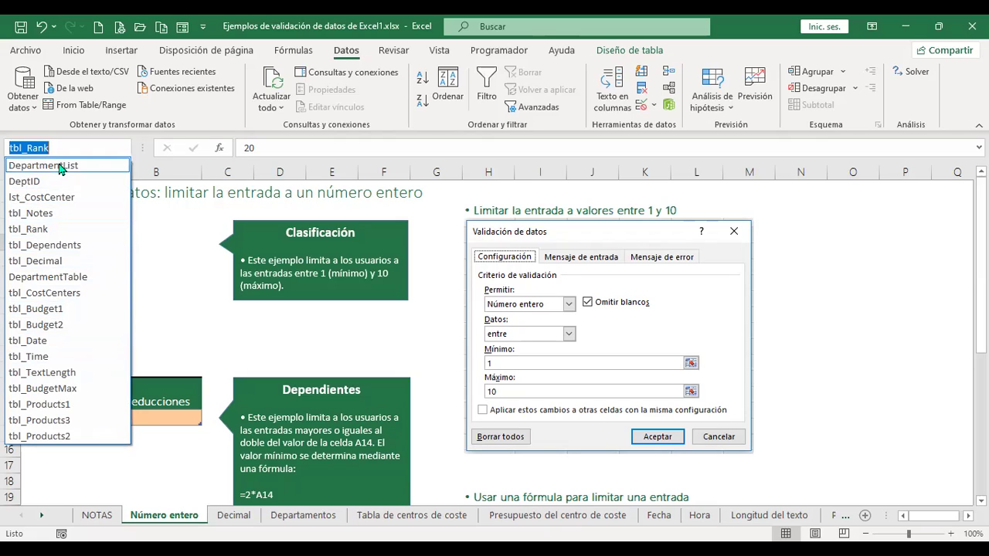
left_click(153, 247)
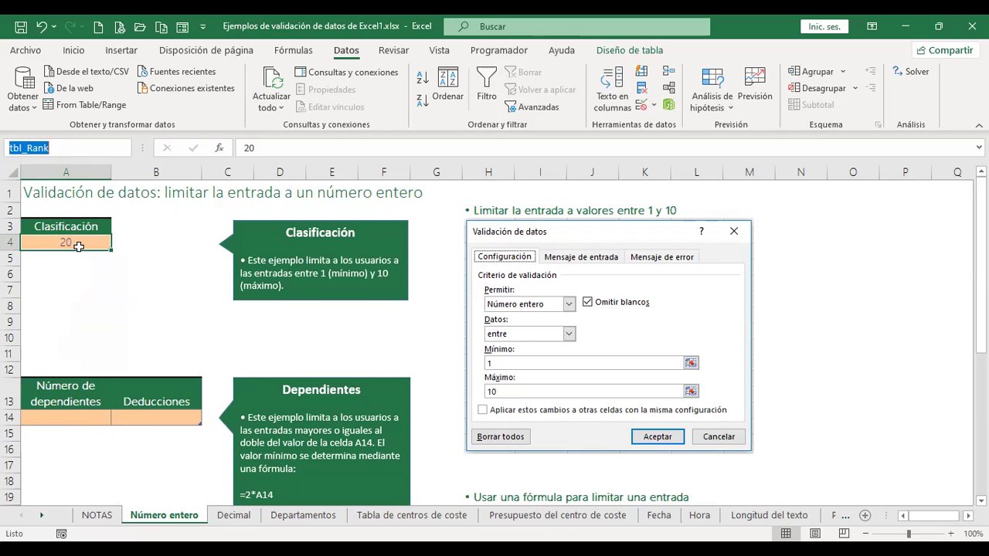
left_click(57, 147)
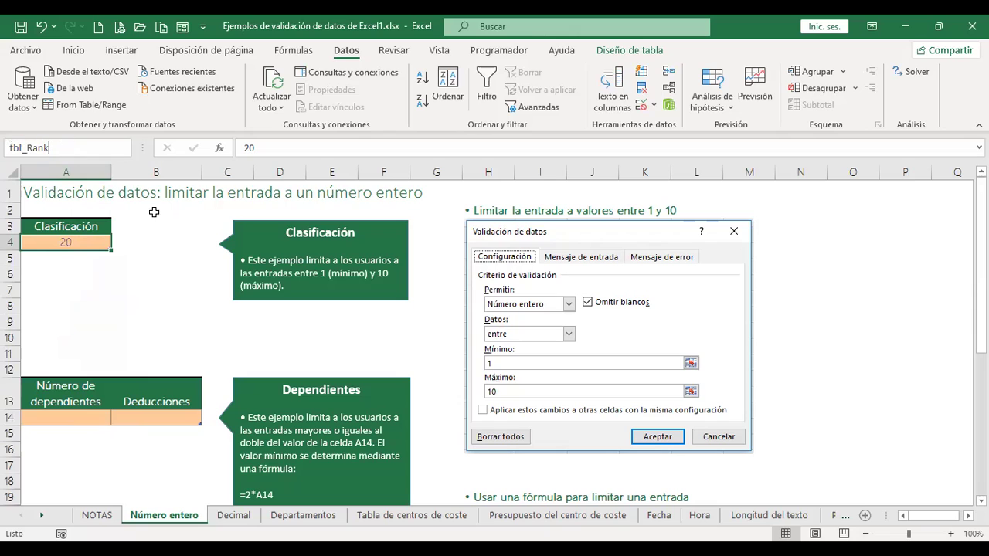
left_click(167, 239)
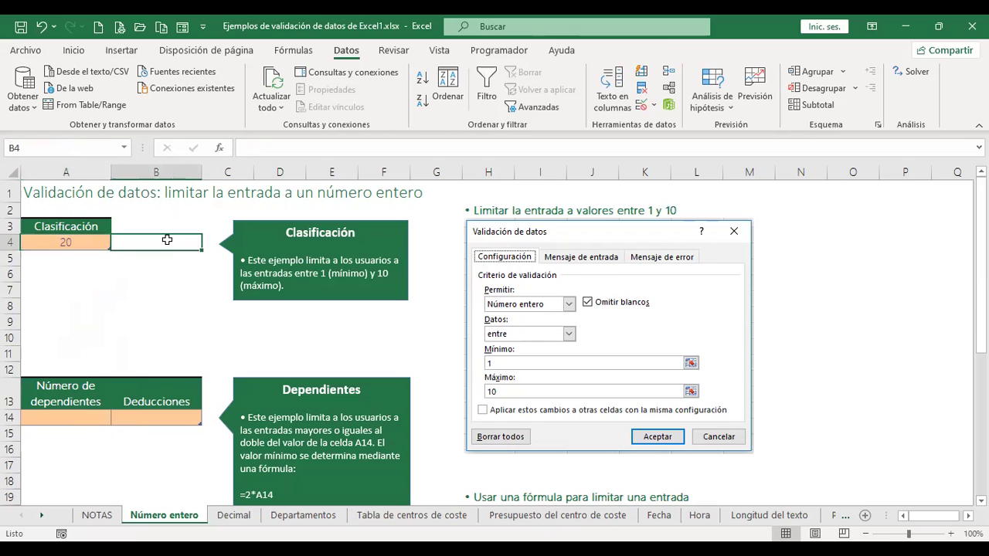
left_click(91, 242)
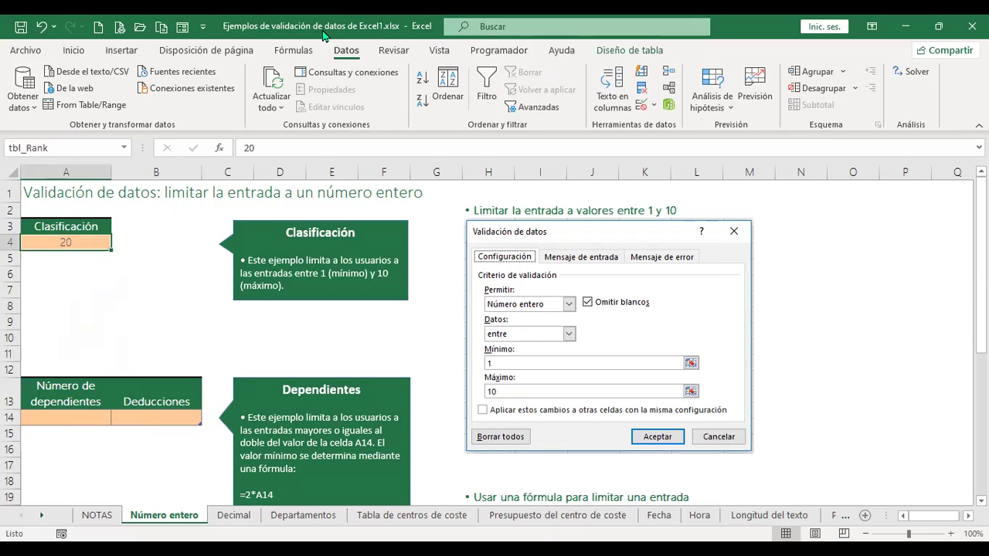
Restrict cell A4 with data validation to whole numbers between 1 and 10
left_click(642, 109)
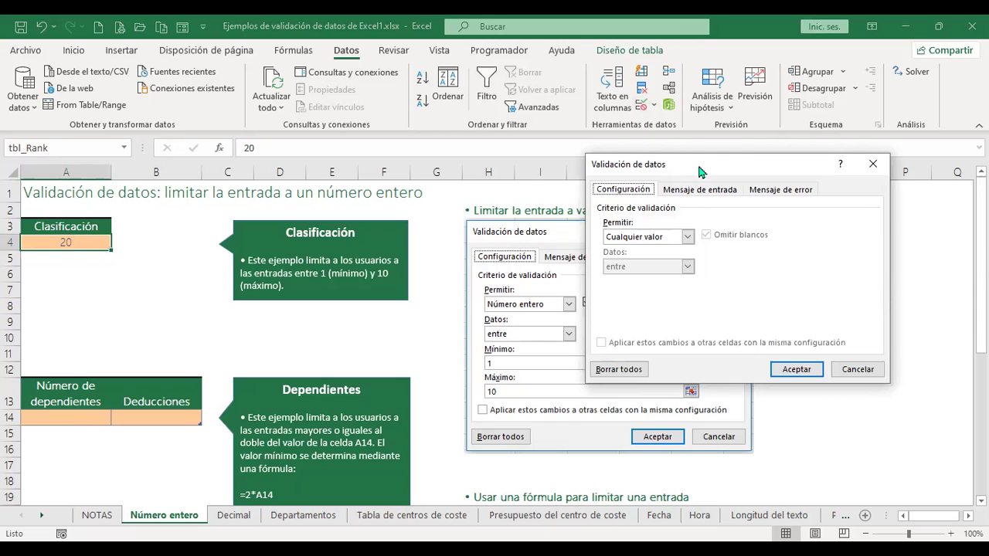
left_click_drag(697, 162, 768, 217)
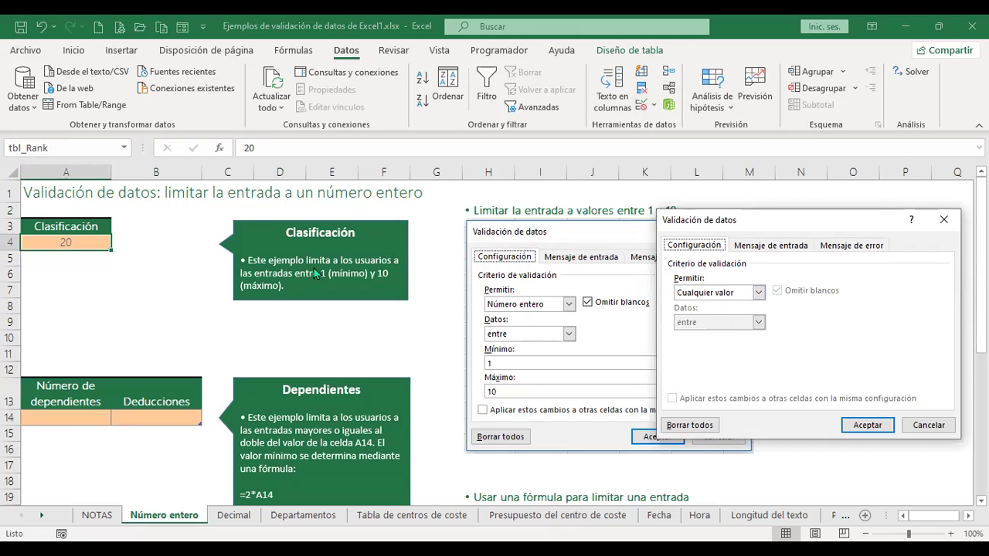
left_click(759, 293)
left_click(717, 316)
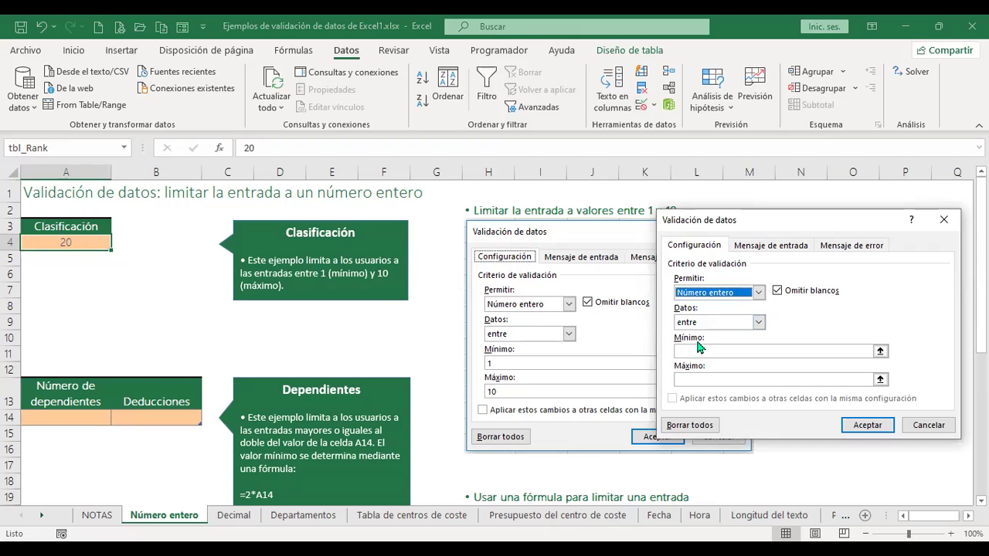
left_click(788, 353)
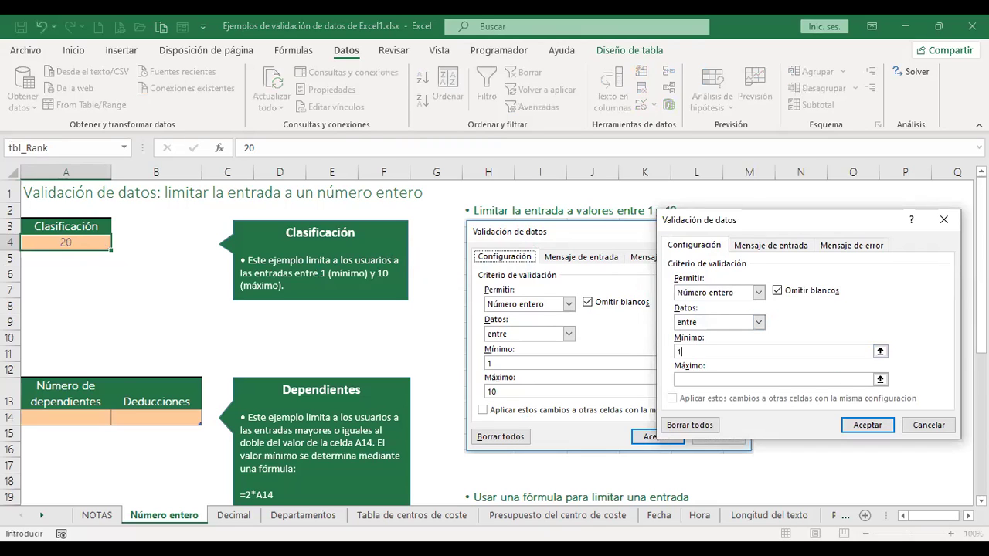
left_click(812, 379)
left_click(867, 425)
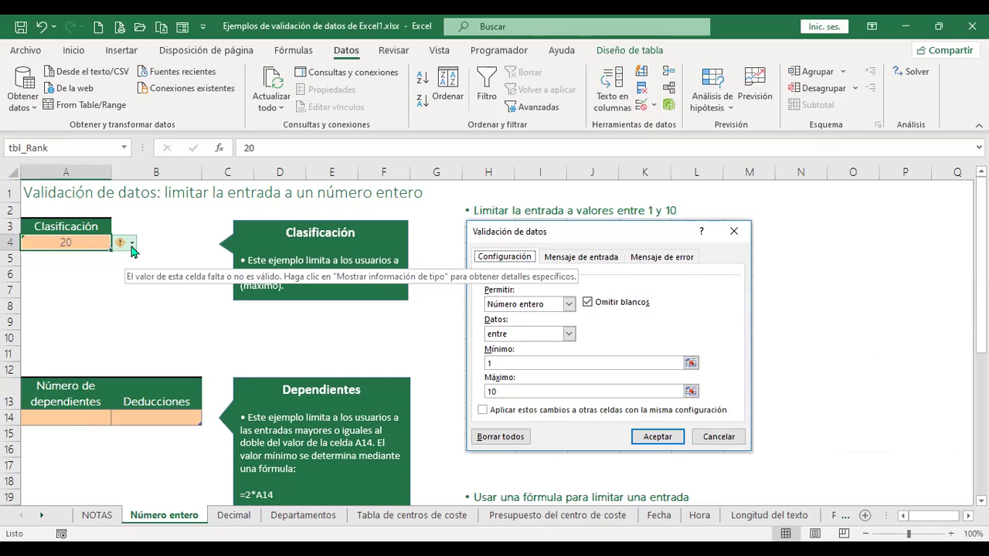
Review the error options offered for the invalid value in cell A4 without choosing any of them
left_click(132, 244)
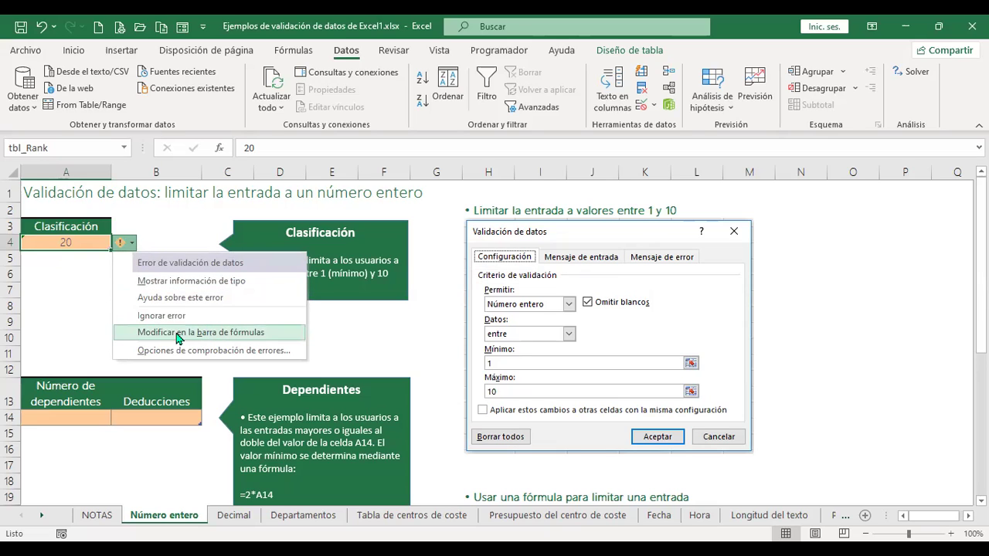
left_click(83, 322)
left_click(77, 241)
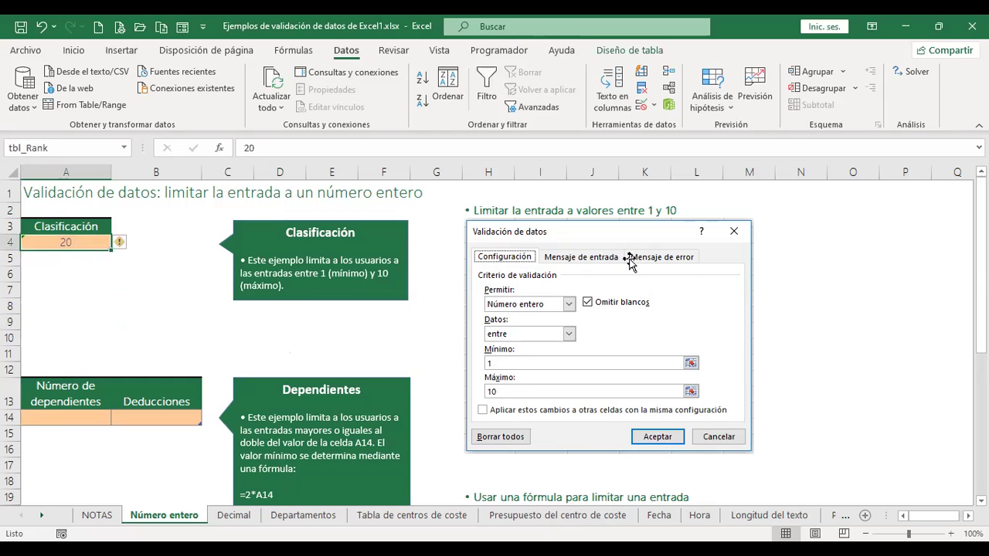
Test the restriction in cell A4 with 0, dismiss the alert, and enter 10 instead
type("0")
key("Return")
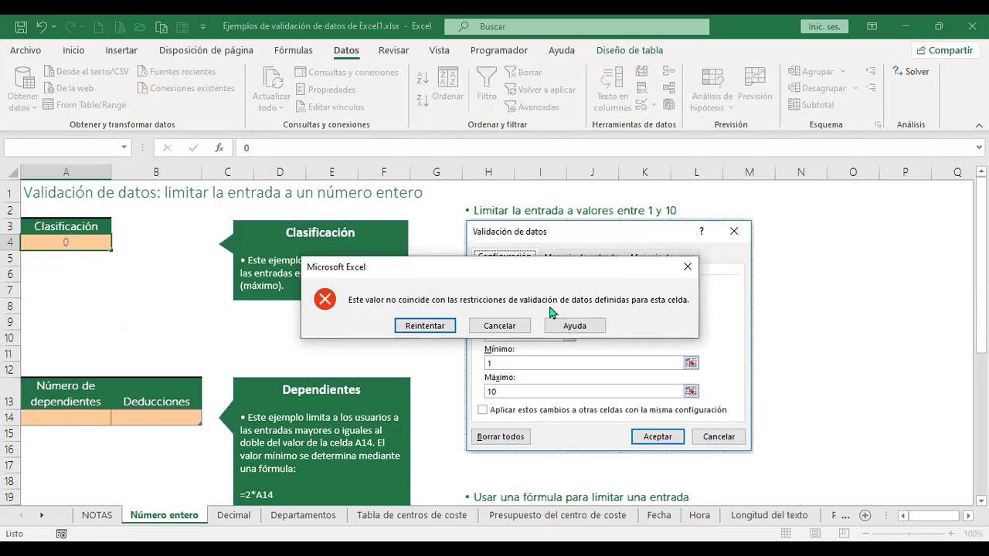
left_click(689, 270)
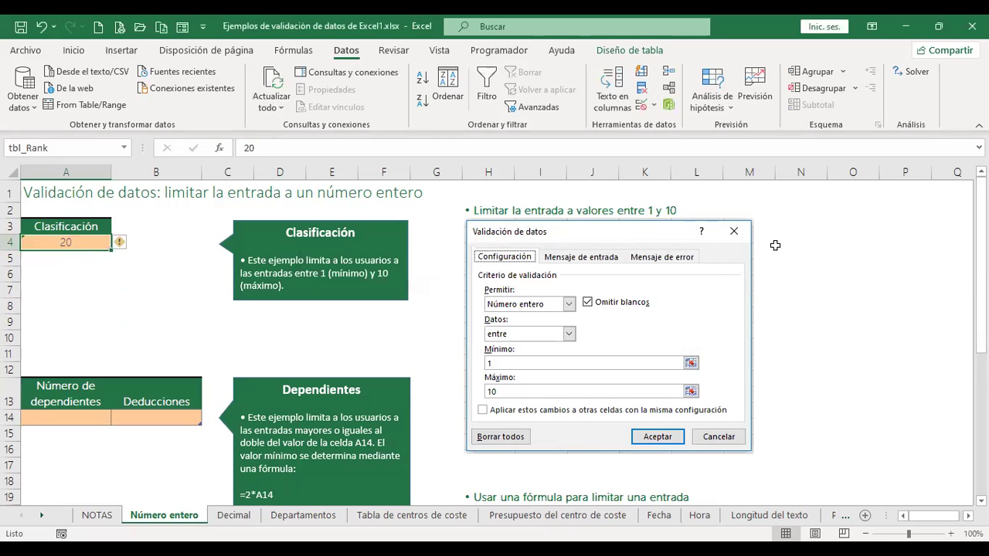
type("10")
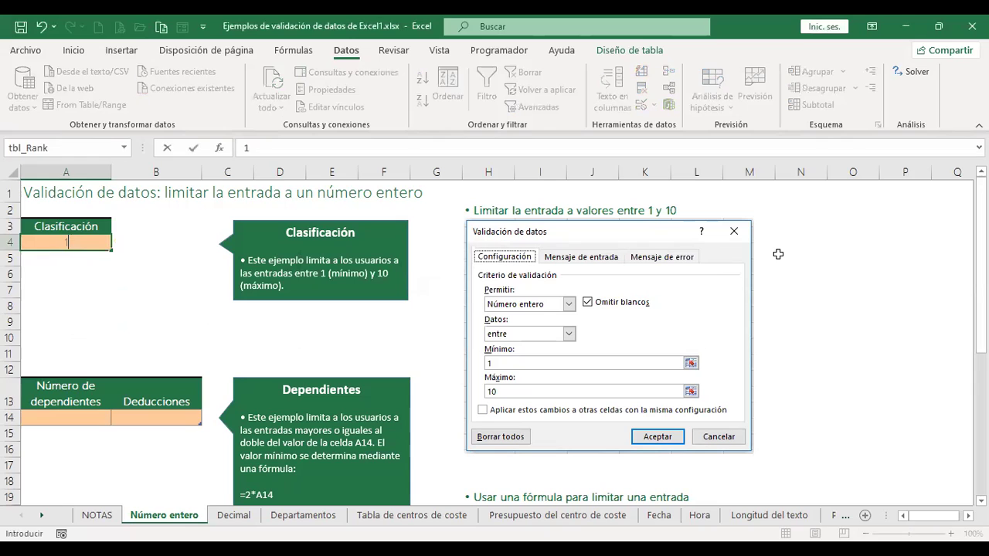
key("Return")
Try the values 11 and 2.5 in cell A4, cancelling each entry at the validation alert
key("Up")
type("11")
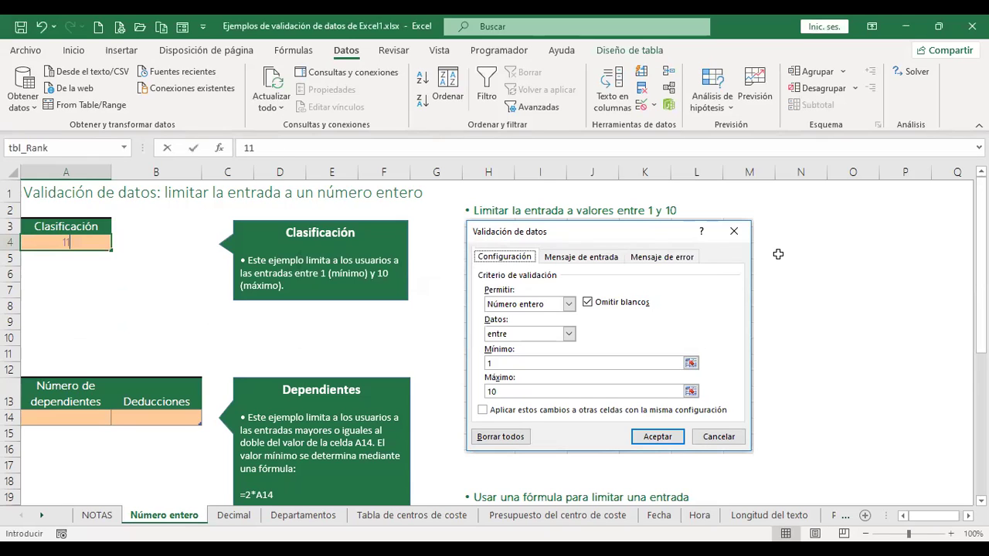
key("Return")
key("Escape")
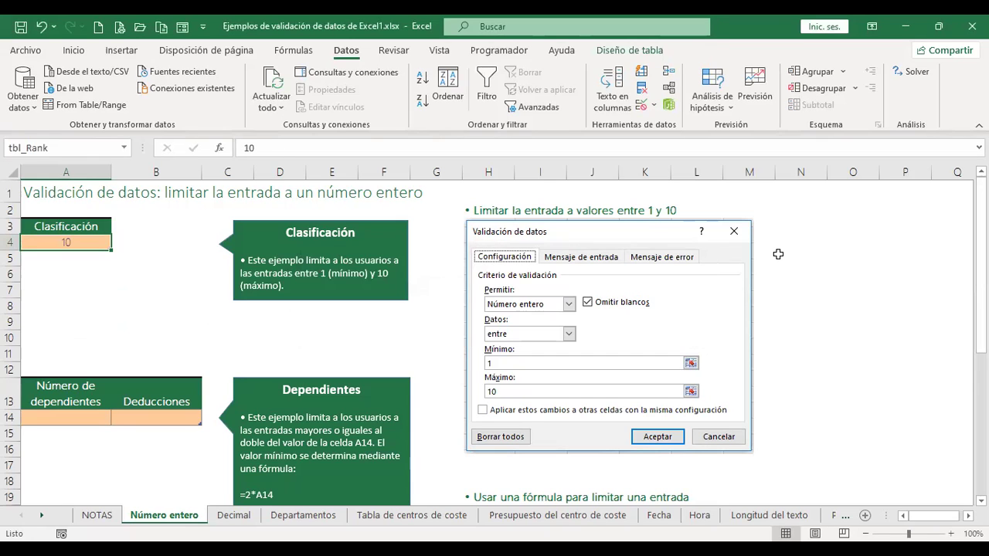
type("2.5")
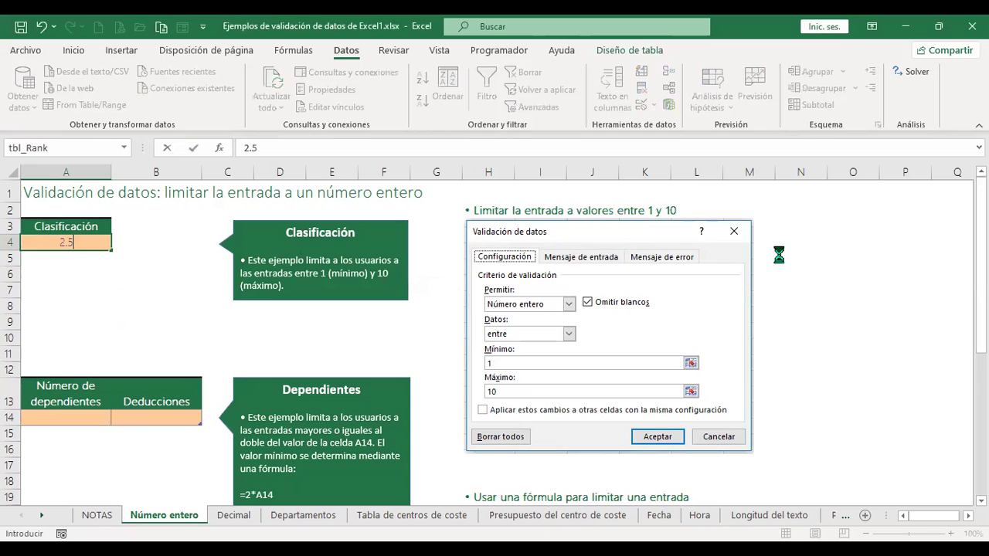
key("Return")
key("Escape")
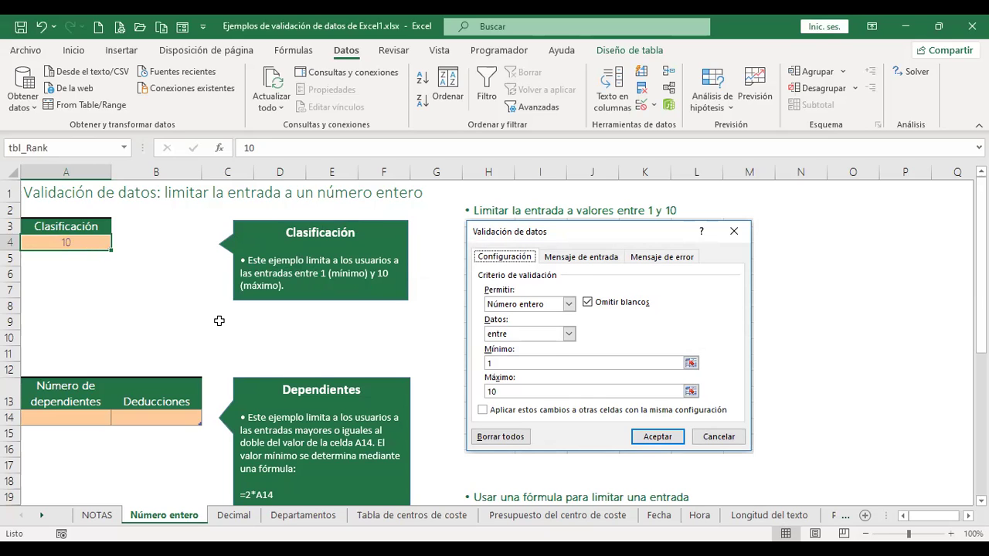
Examine the Dependientes example, comparing its minimum rule with the Número de dependientes and Deducciones cells A14 and B14
scroll(219, 321, "down", 1)
scroll(219, 320, "down", 1)
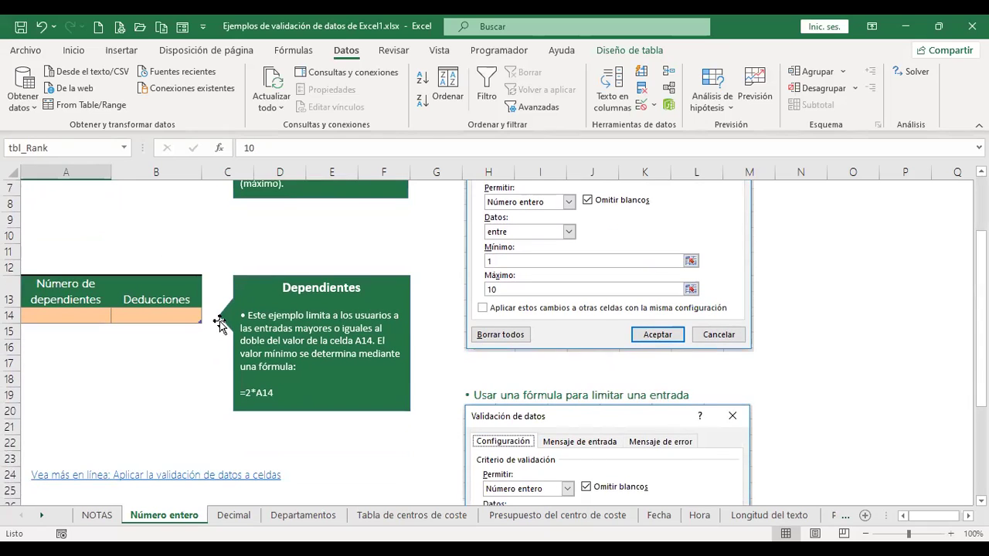
scroll(219, 321, "down", 1)
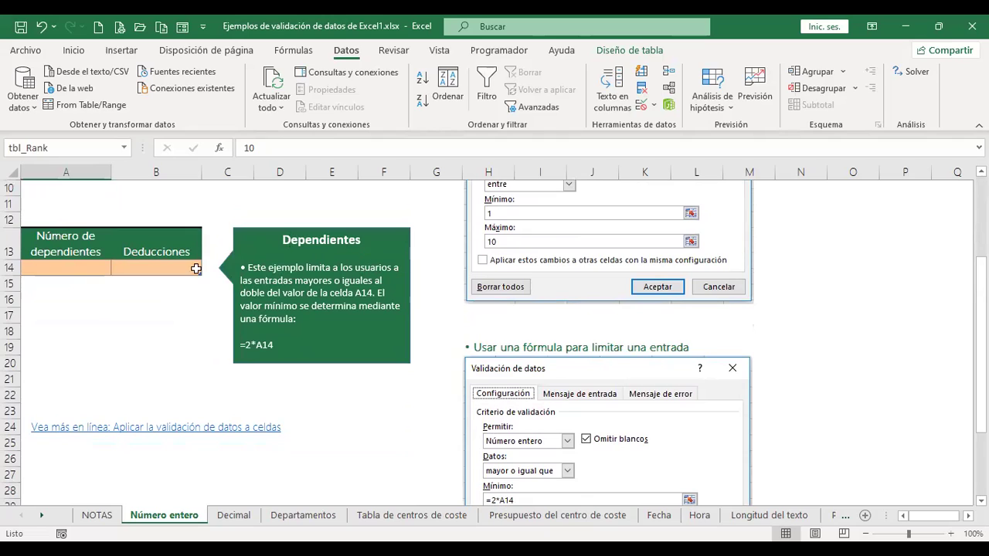
left_click(68, 270)
left_click(140, 268)
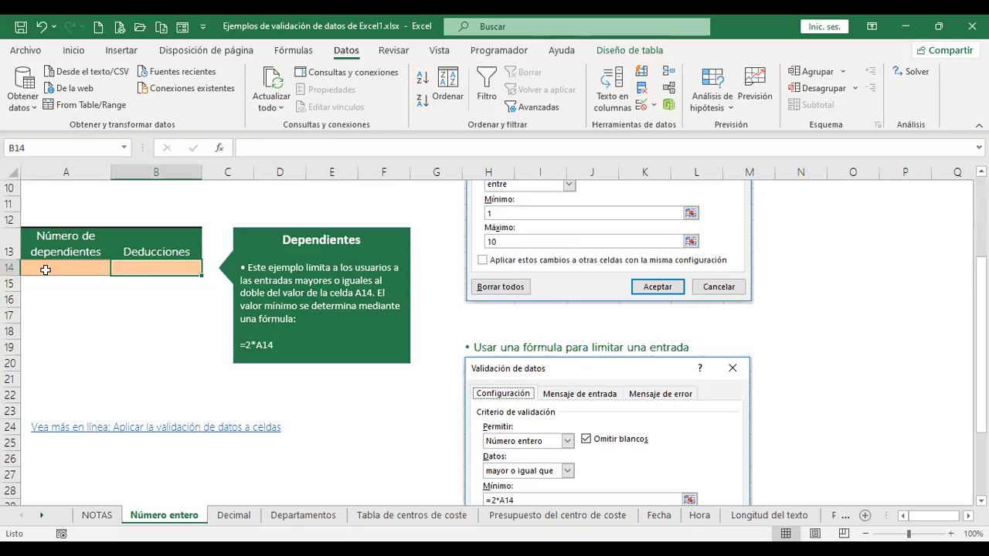
left_click(71, 265)
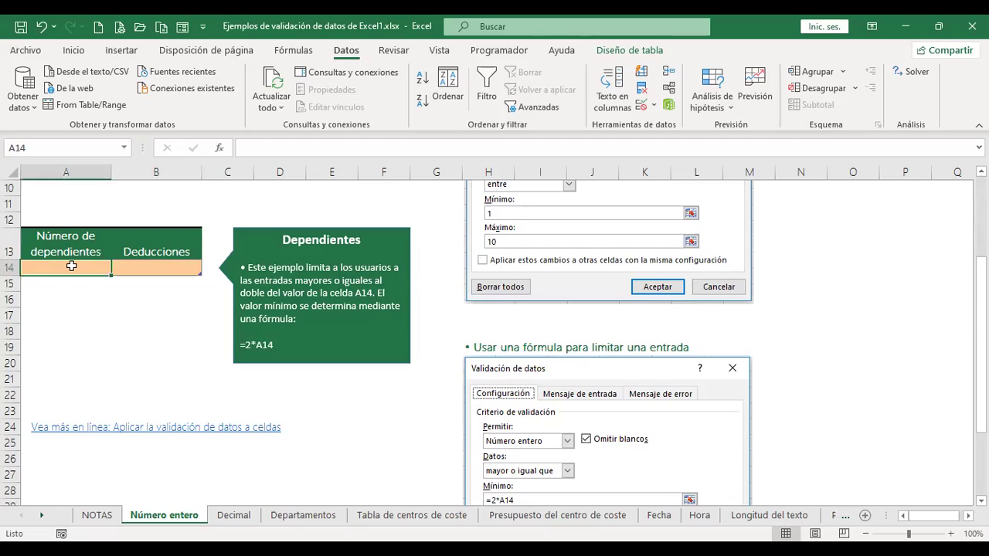
left_click(153, 266)
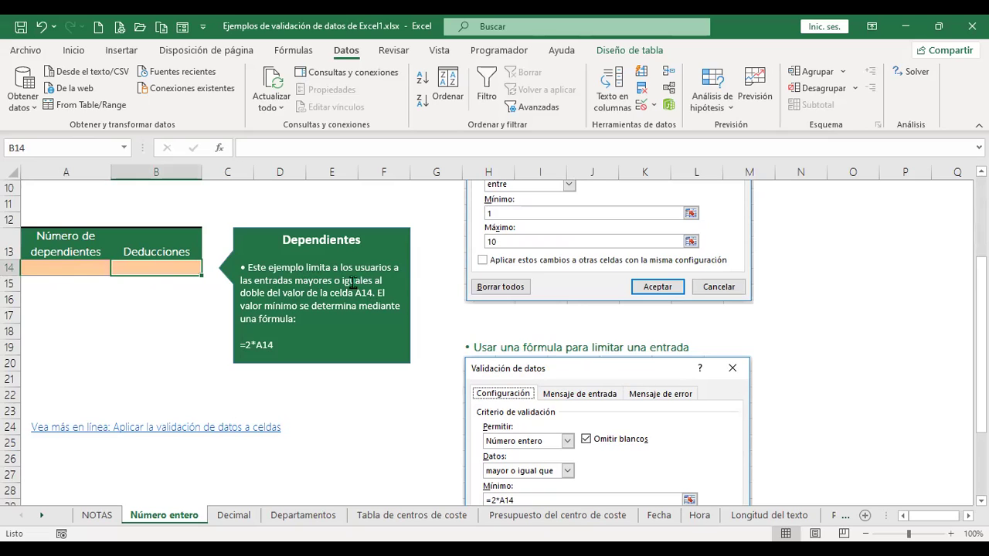
left_click(76, 266)
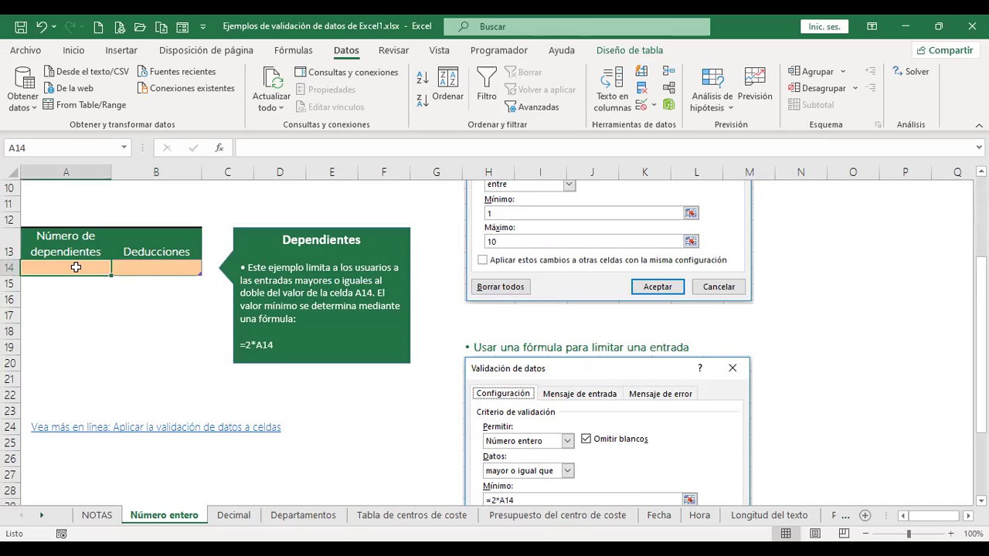
left_click(170, 266)
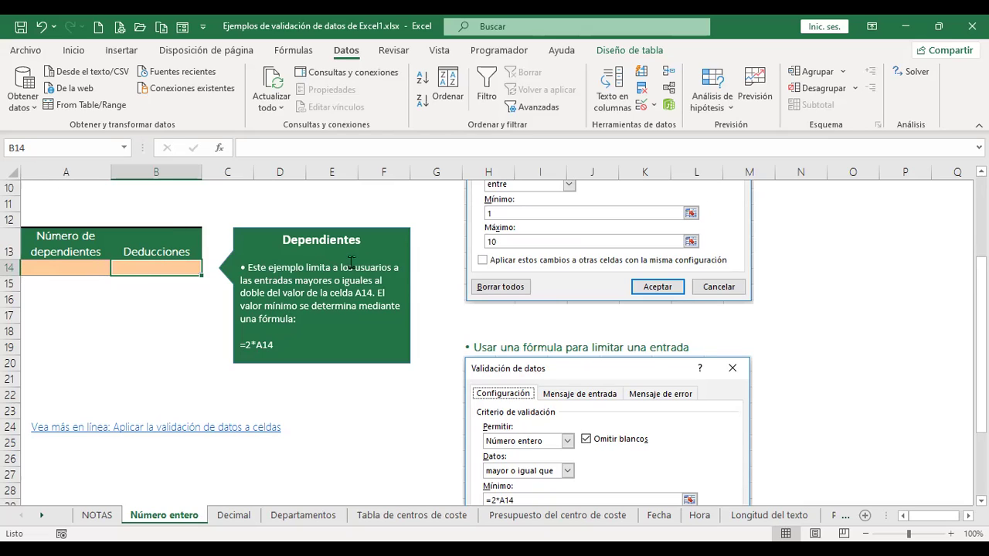
Compare cell B14's data validation settings with the sample settings for limiting an entry with a formula, without changing anything
left_click(640, 108)
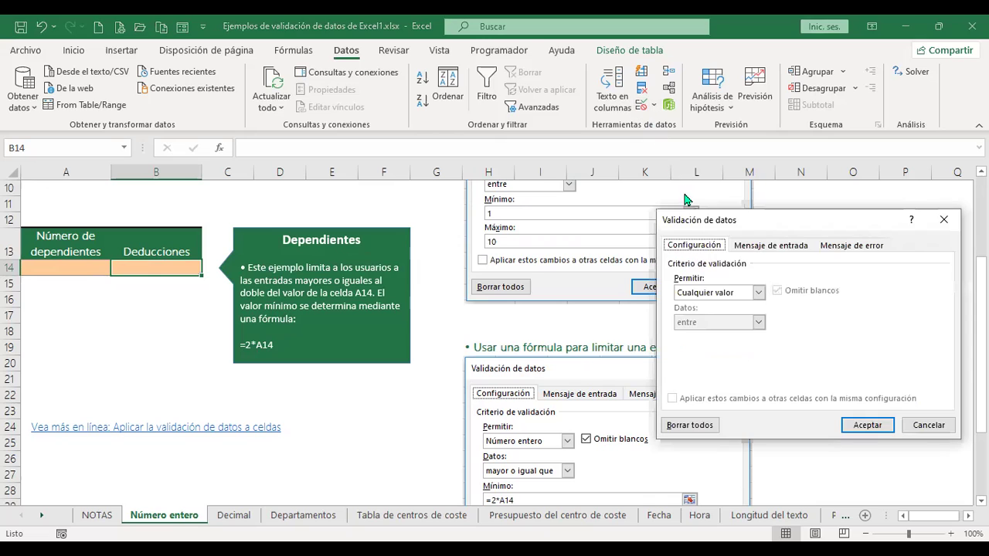
left_click(928, 425)
scroll(679, 395, "down", 2)
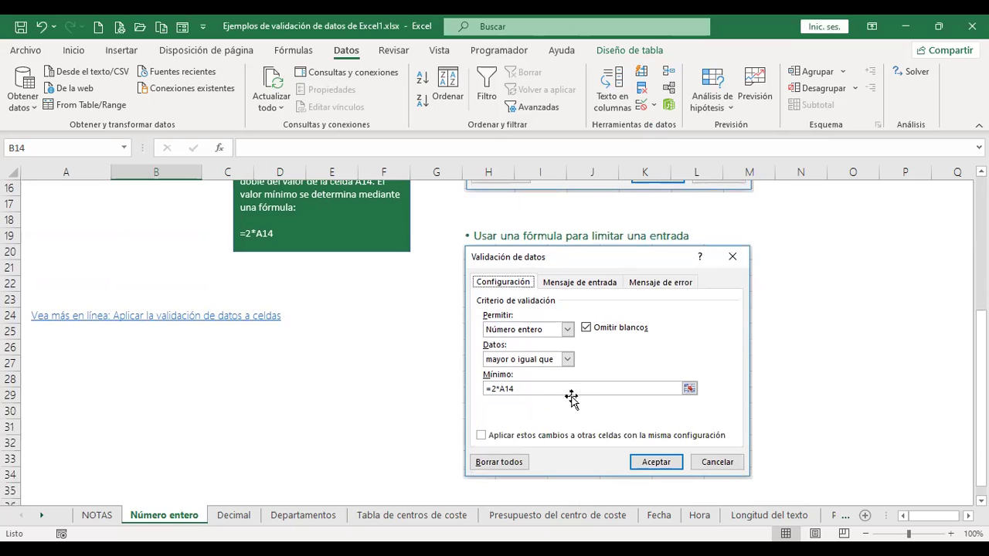
scroll(321, 237, "up", 1)
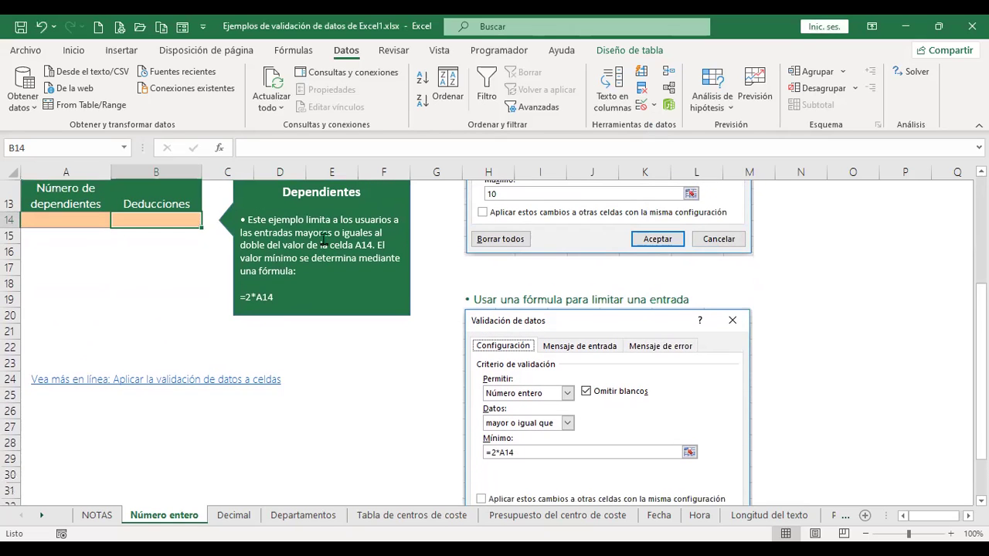
scroll(323, 240, "down", 1)
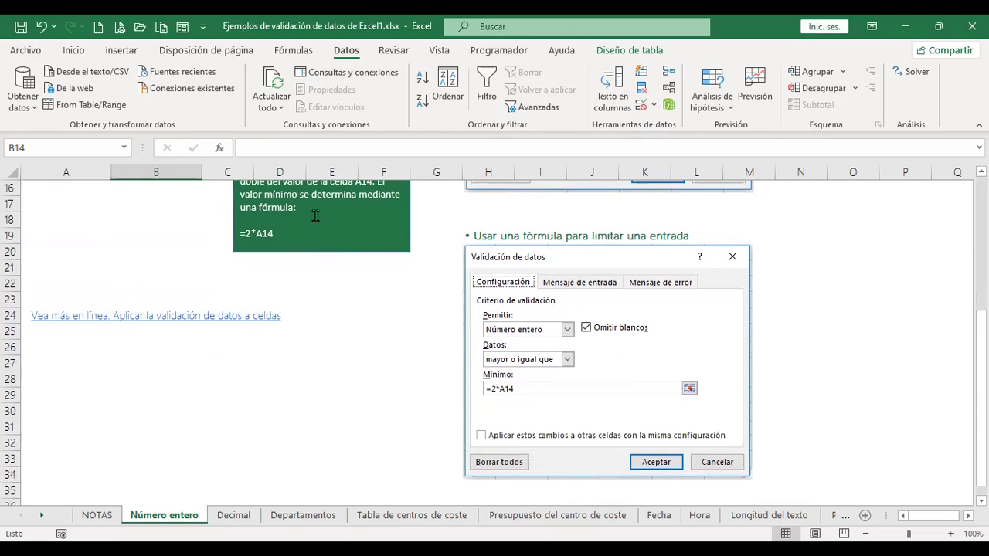
scroll(294, 234, "up", 1)
scroll(317, 236, "down", 1)
left_click(641, 108)
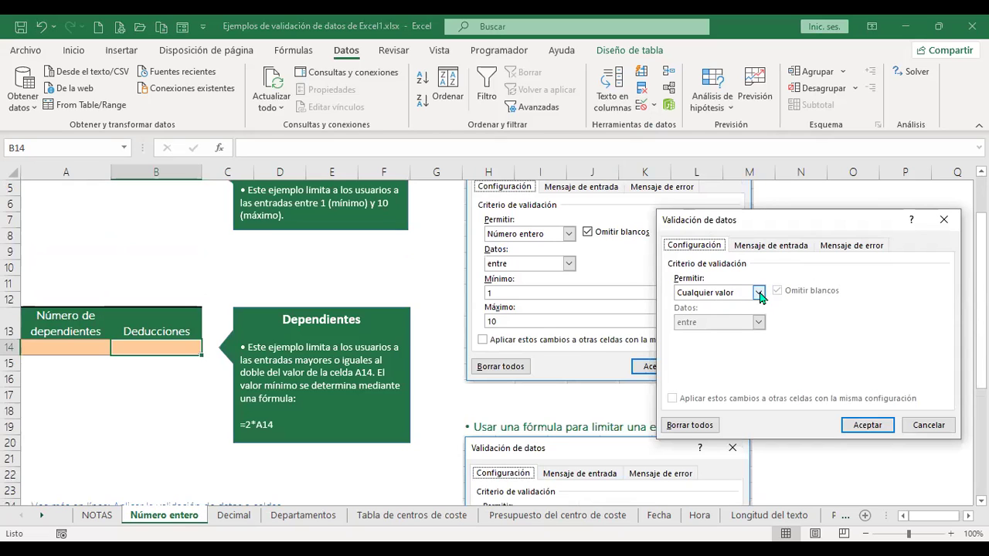
left_click(929, 425)
left_click_drag(981, 232, 981, 345)
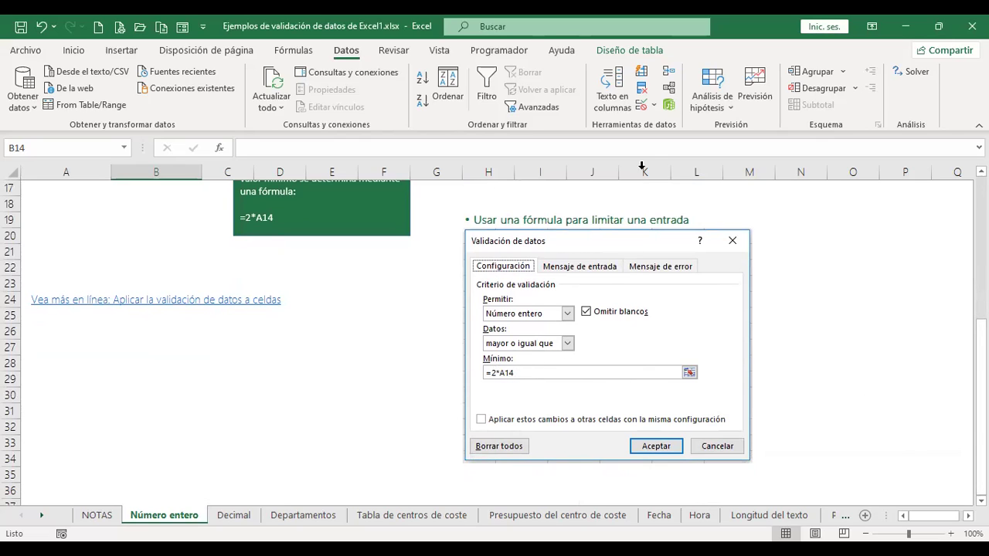
left_click(389, 344)
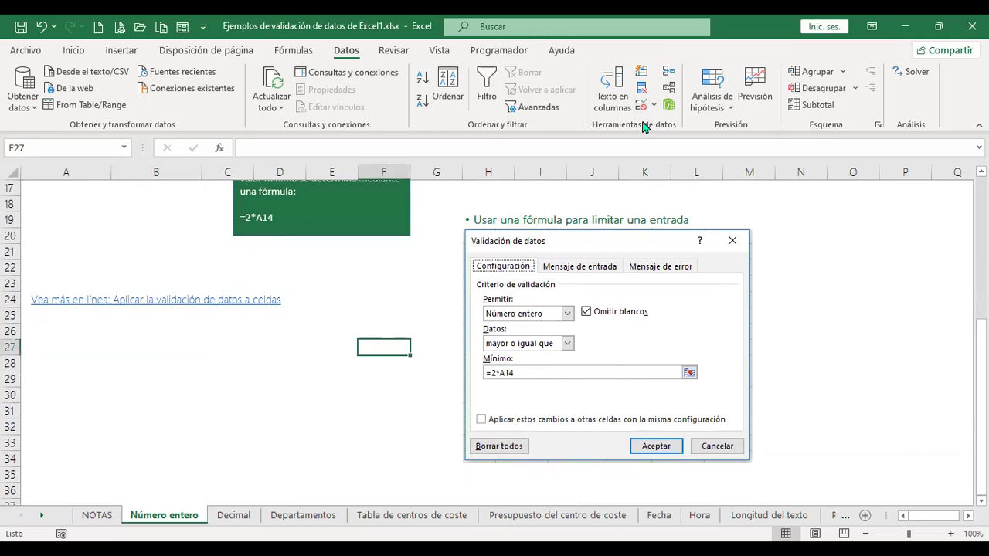
scroll(451, 237, "up", 1)
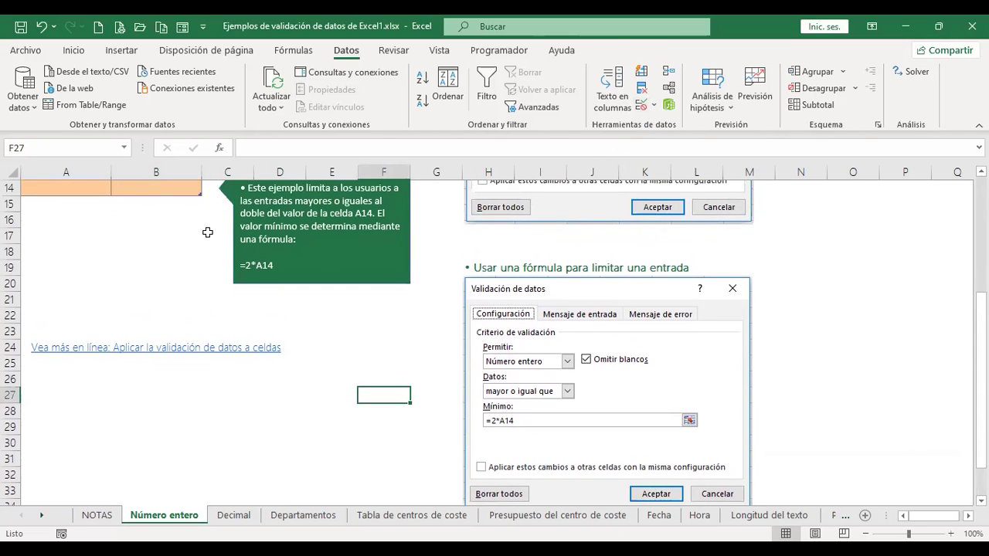
Set the data validation criteria of cell B14 to whole numbers (Número entero) with the condition "mayor o igual que"
left_click(160, 190)
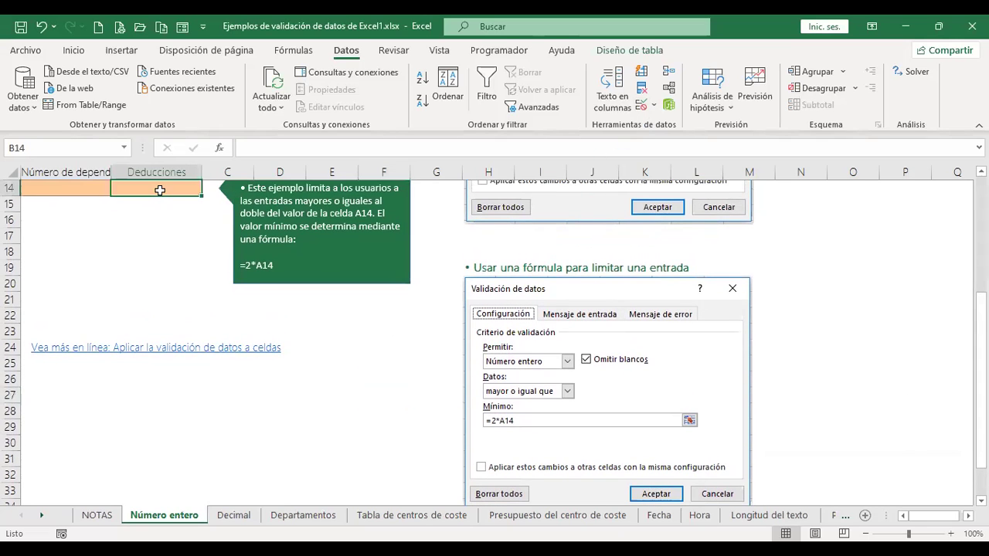
left_click(642, 111)
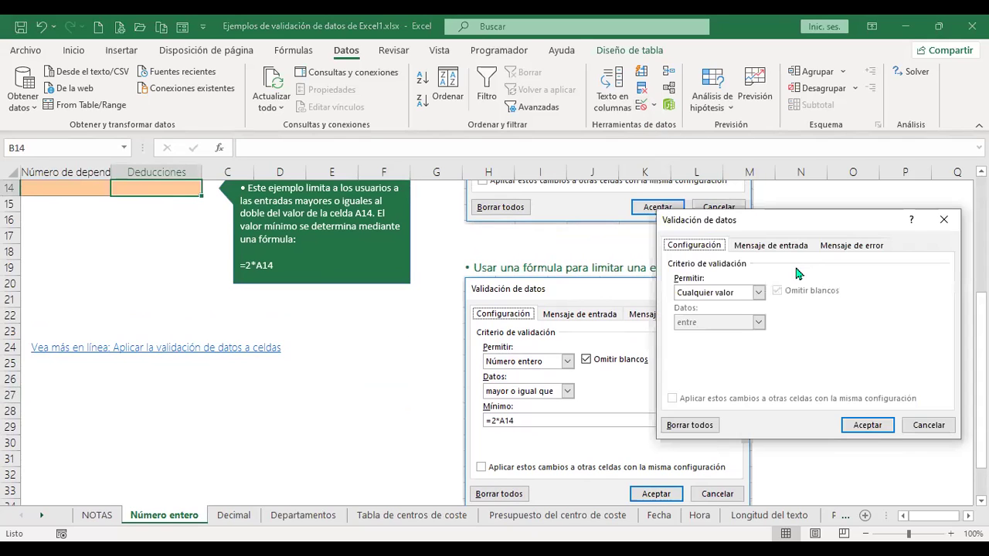
left_click(759, 293)
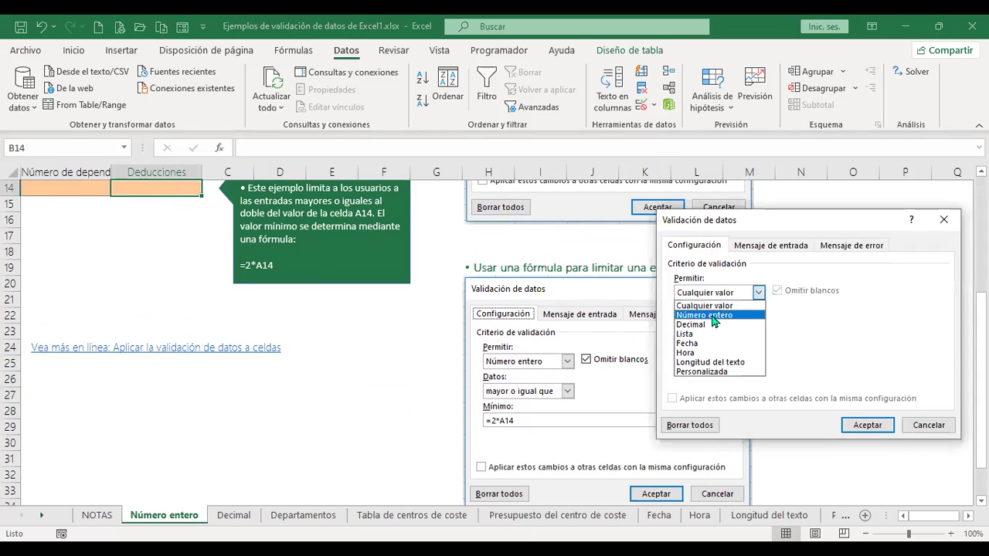
left_click(713, 321)
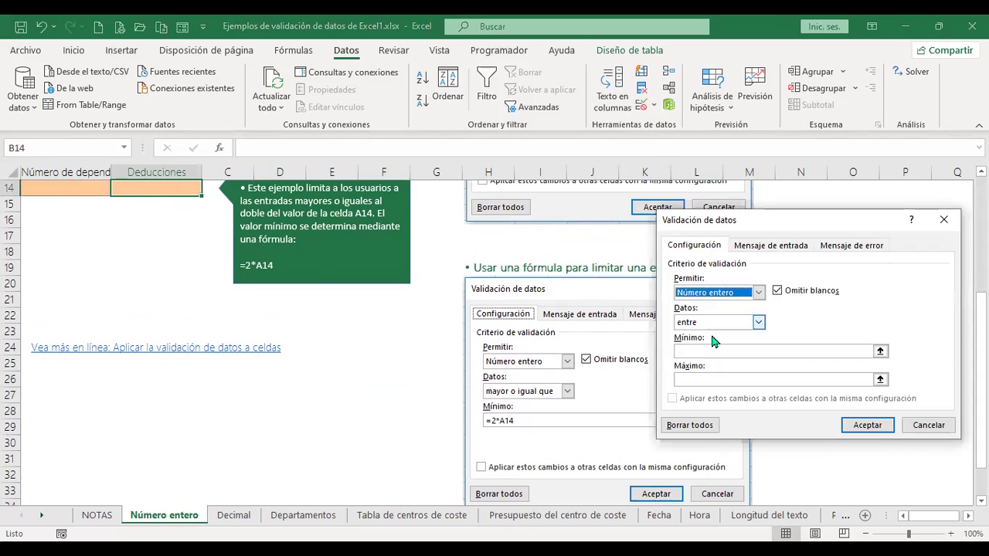
left_click(759, 323)
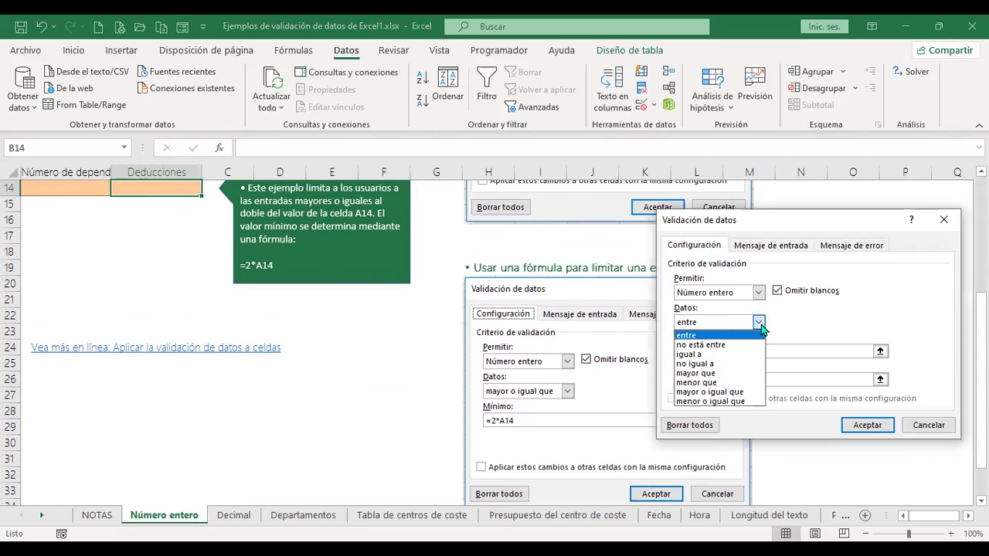
left_click(741, 393)
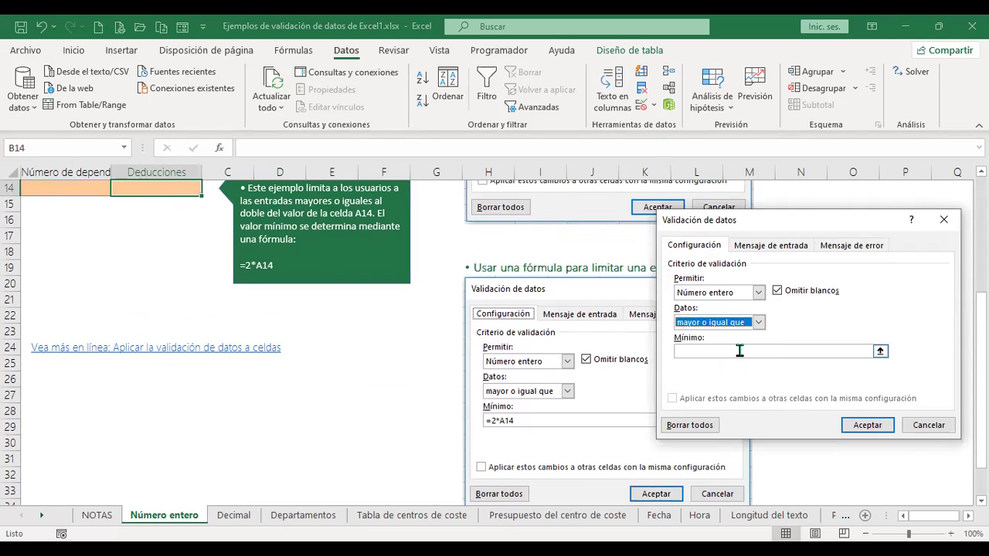
Set the rule's minimum to the formula =2*A14, referencing the Número de dependientes cell, and apply the validation
left_click(739, 350)
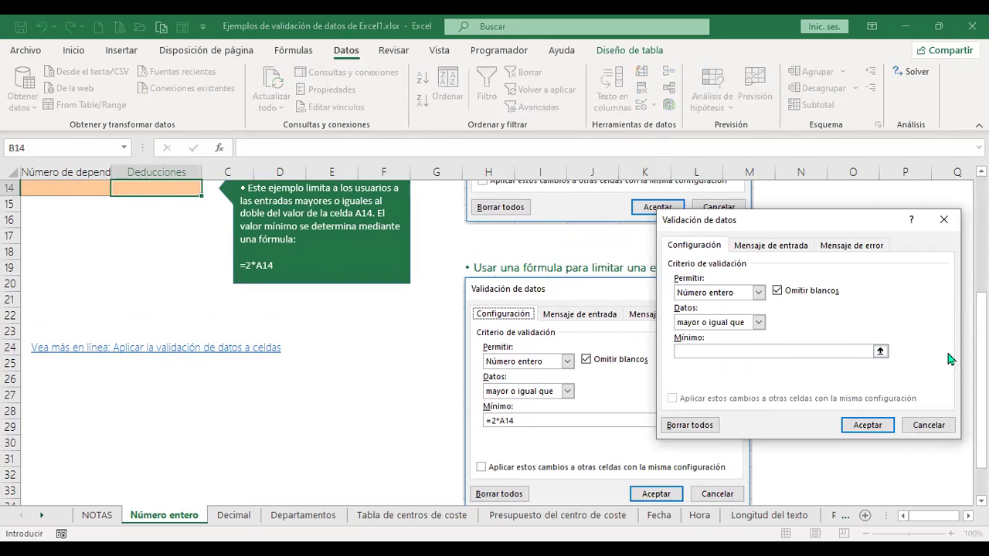
type("=")
type("2")
type("*a14")
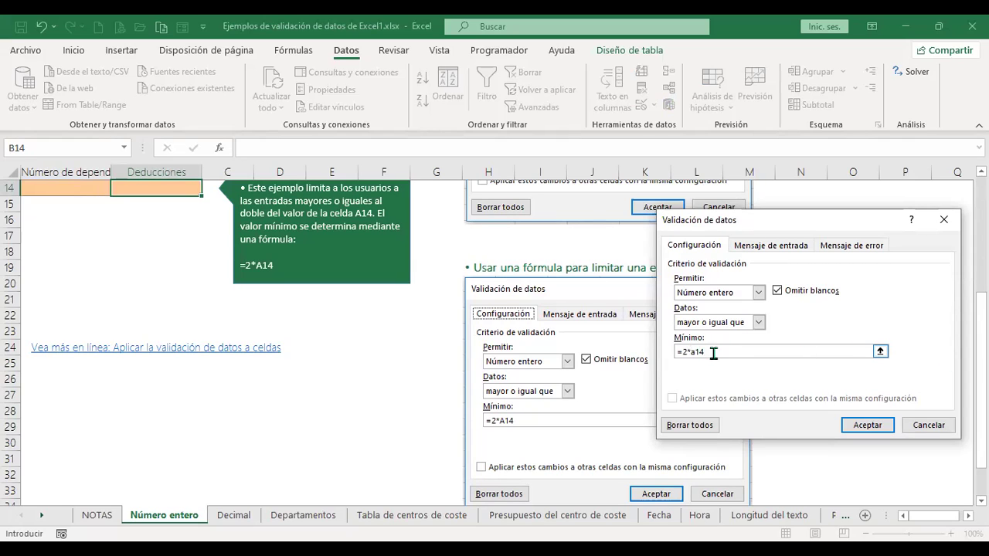
key("BackSpace")
key("BackSpace")
key("BackSpace")
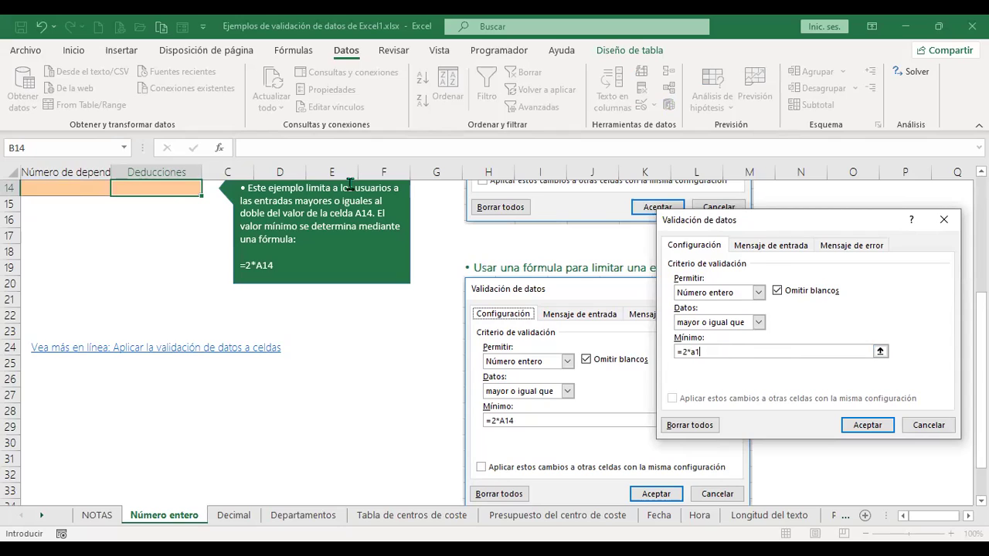
left_click(79, 185)
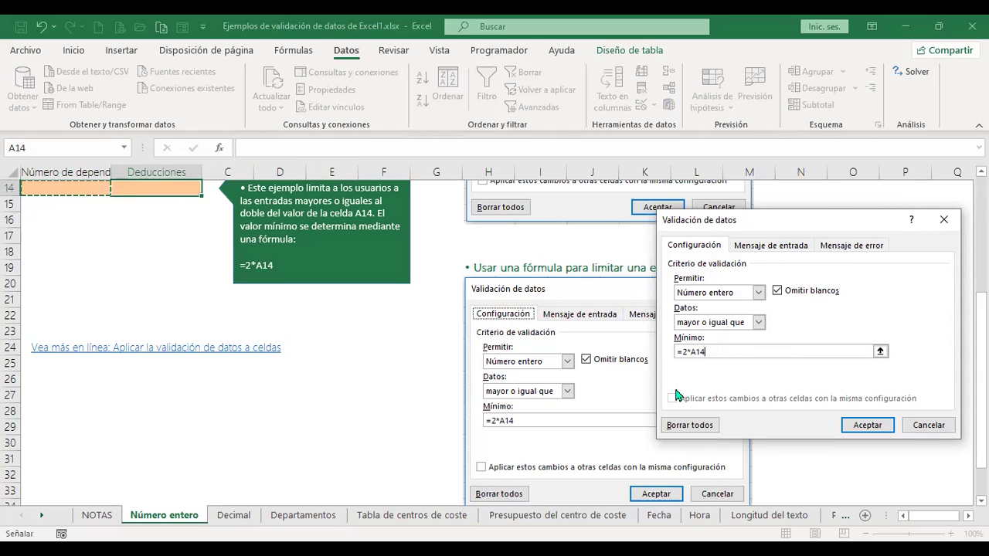
left_click(886, 423)
Enter 1 in cell A14 and try the value 1 in cell B14, cancelling that entry at the validation alert
scroll(305, 348, "up", 1)
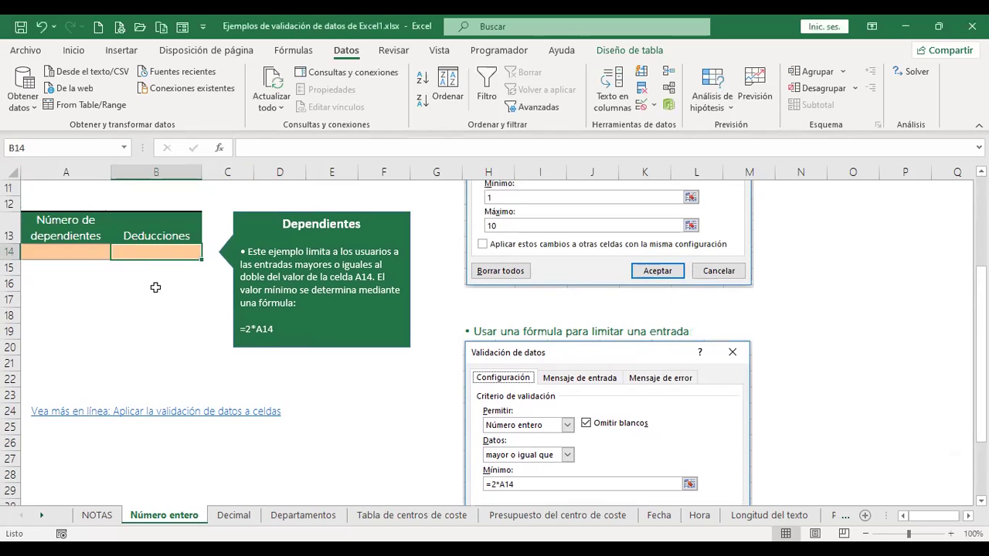
left_click(72, 253)
type("1")
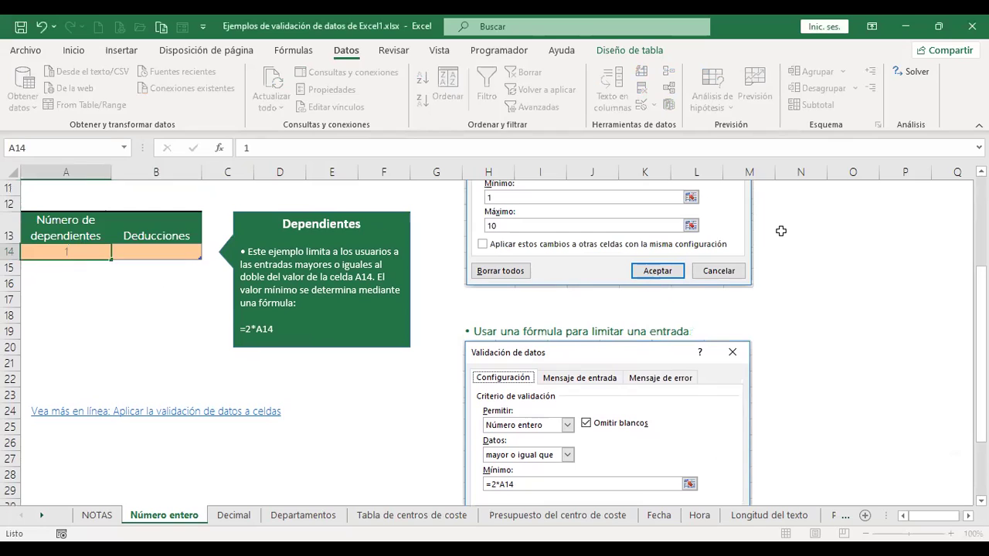
key("Tab")
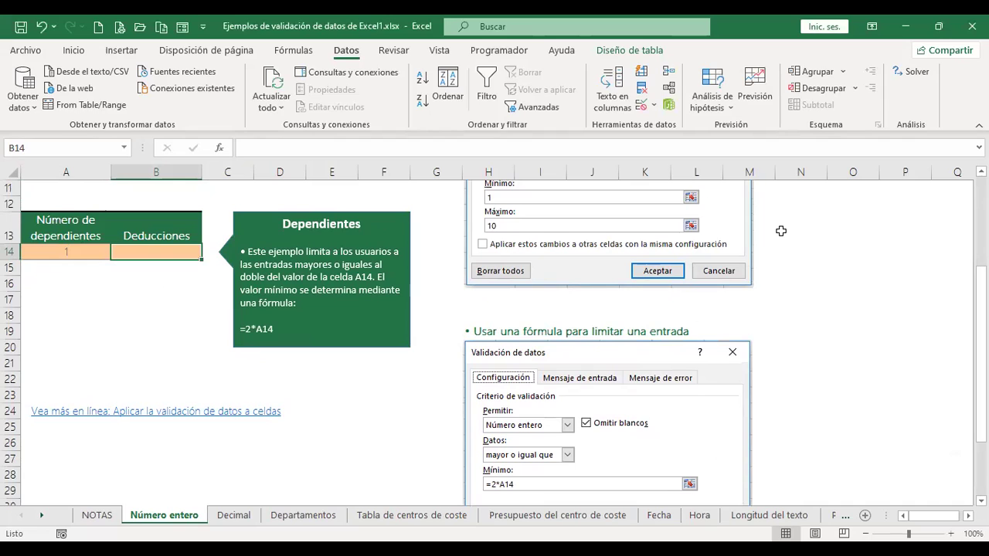
type("1")
key("Return")
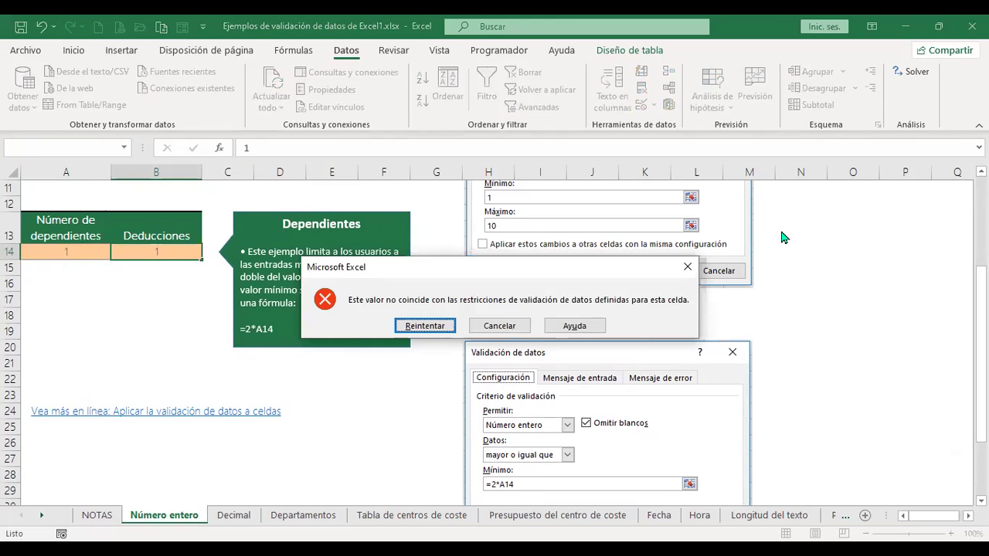
key("Escape")
Enter 2 as the deductions value in cell B14 and change the number of dependents in A14 to 2
key("Left")
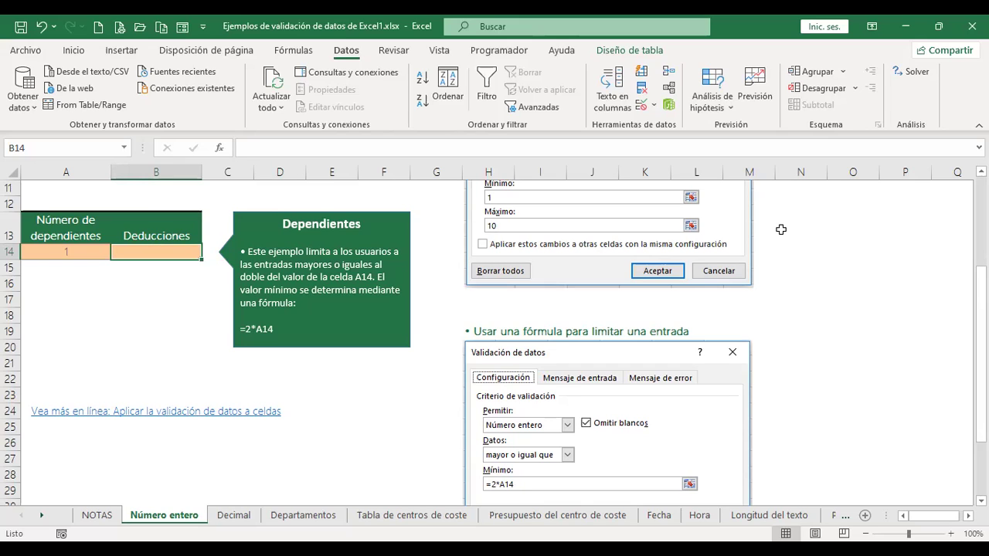
type("2")
key("Tab")
key("Left")
key("Left")
type("2")
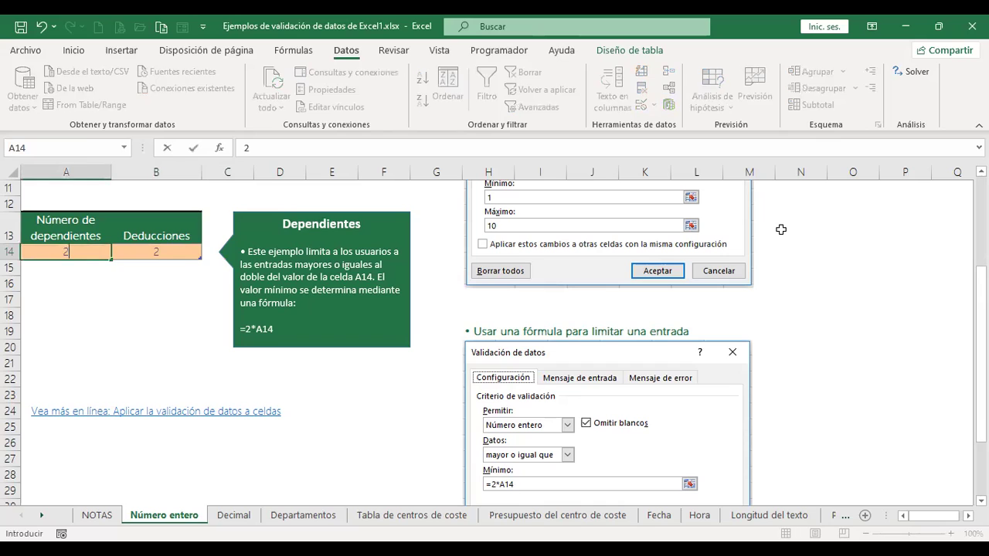
key("Tab")
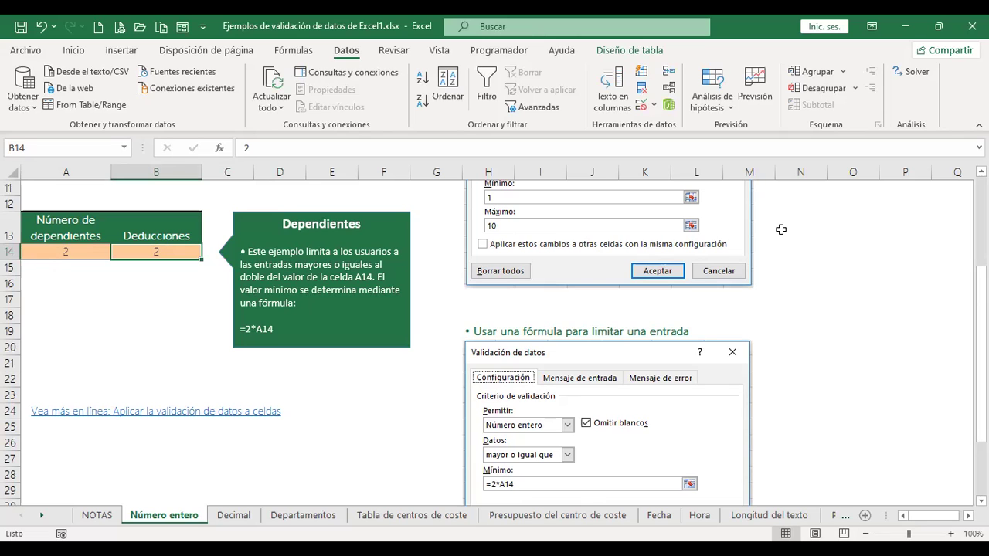
Try the value 3 in cell B14, cancel it at the validation alert, and enter 4 instead
type("3")
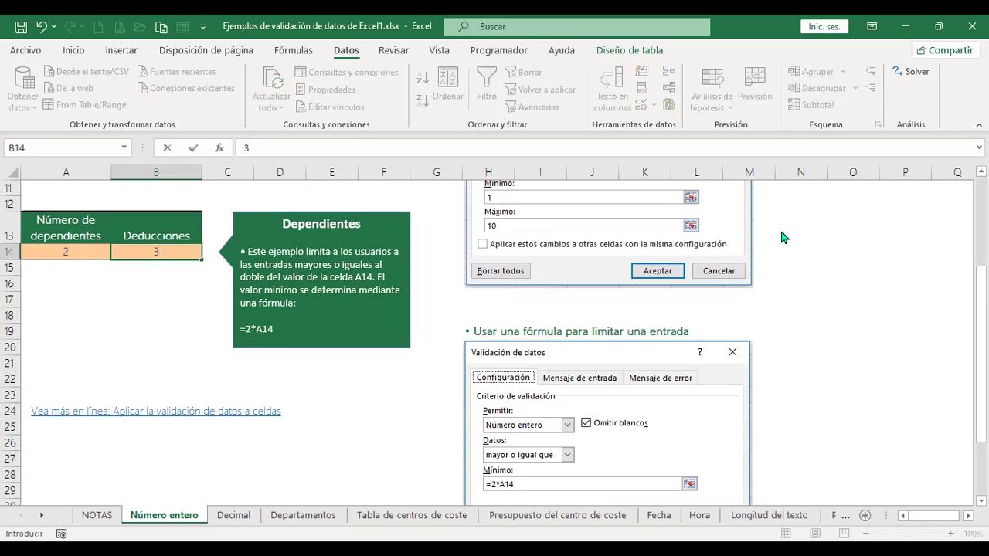
key("Return")
key("Escape")
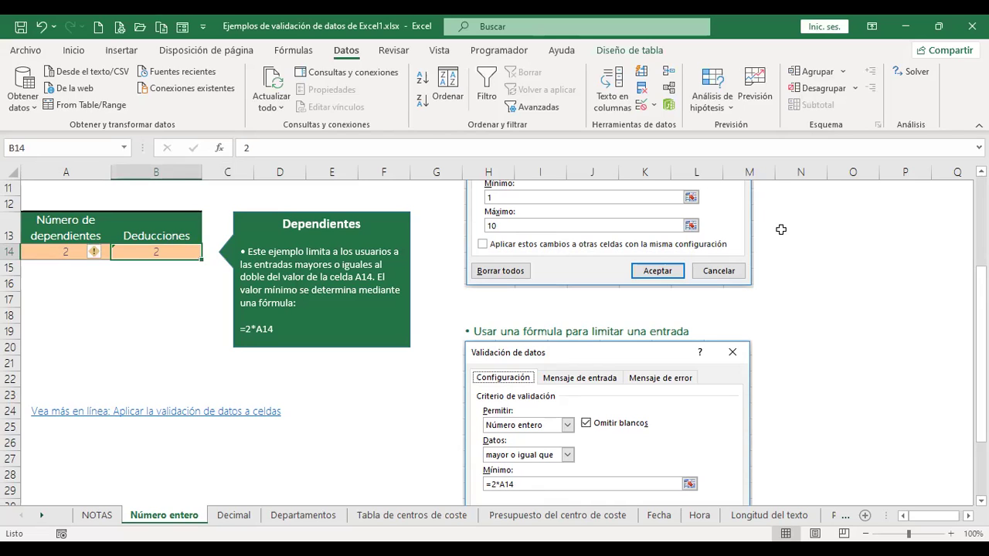
type("4")
key("Return")
key("Up")
key("Left")
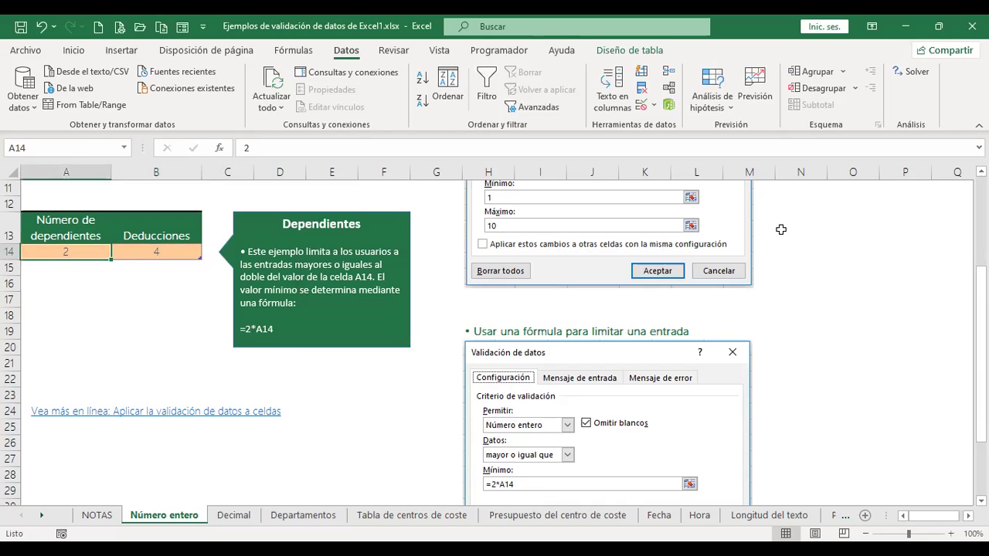
Set the number of dependents in cell A14 to 3 and enter 6 as the deductions value in cell B14
type("3")
key("Tab")
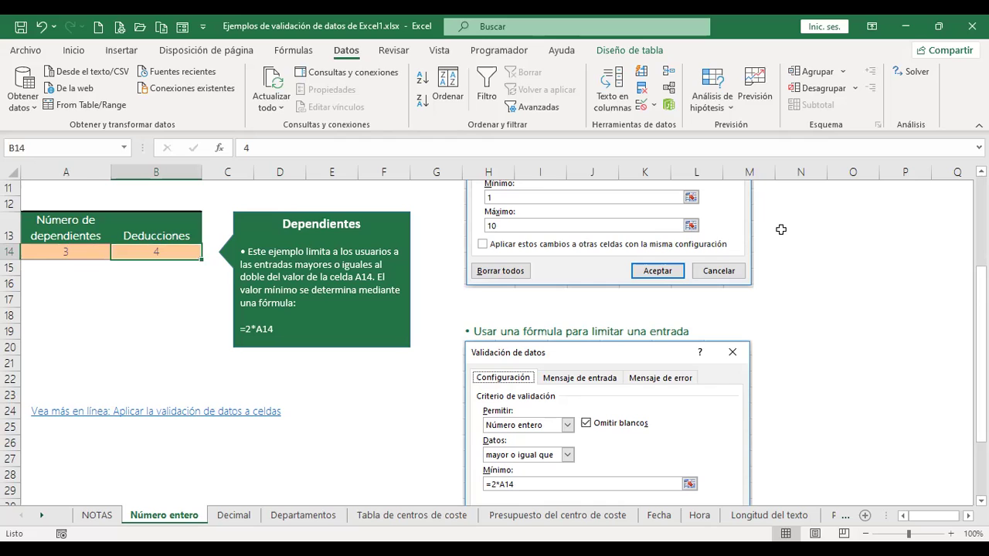
type("5")
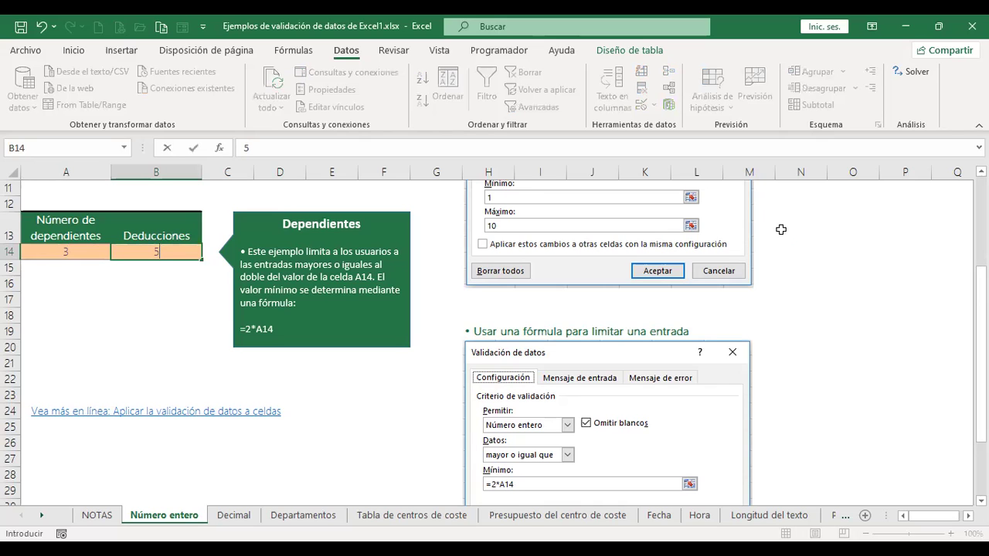
key("BackSpace")
type("6")
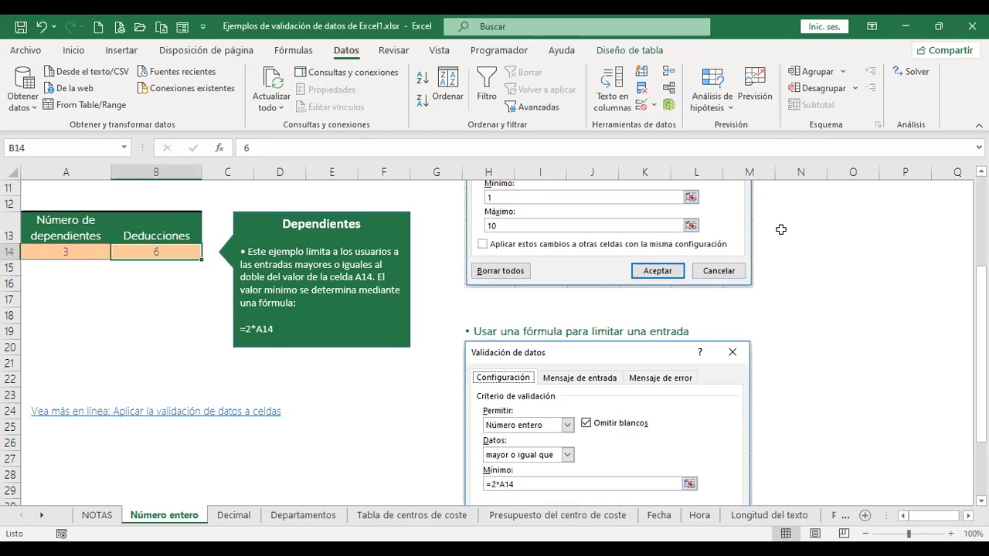
key("shift+Tab")
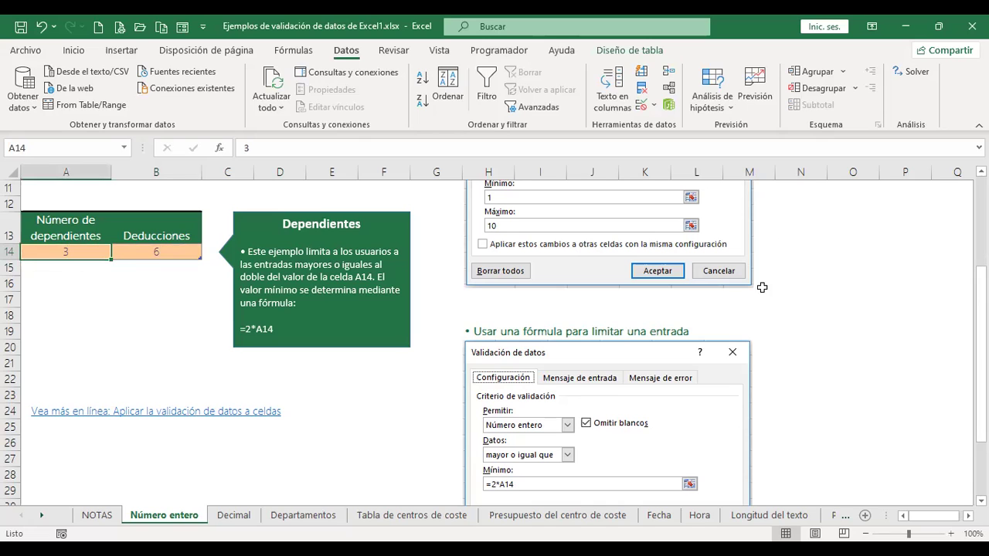
Open the Decimal sheet and select the Aumento por cell B4
scroll(445, 354, "down", 1)
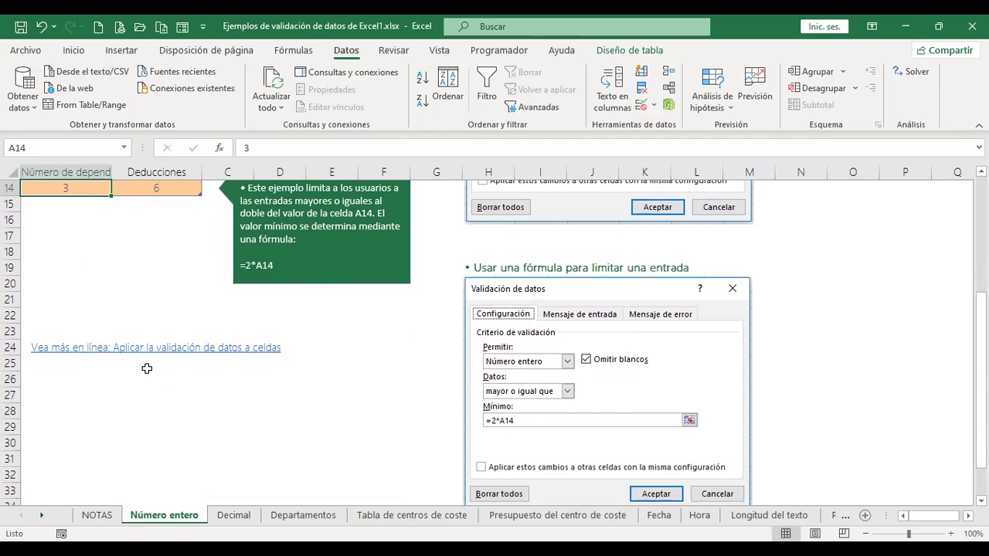
scroll(147, 368, "up", 1)
scroll(146, 368, "up", 4)
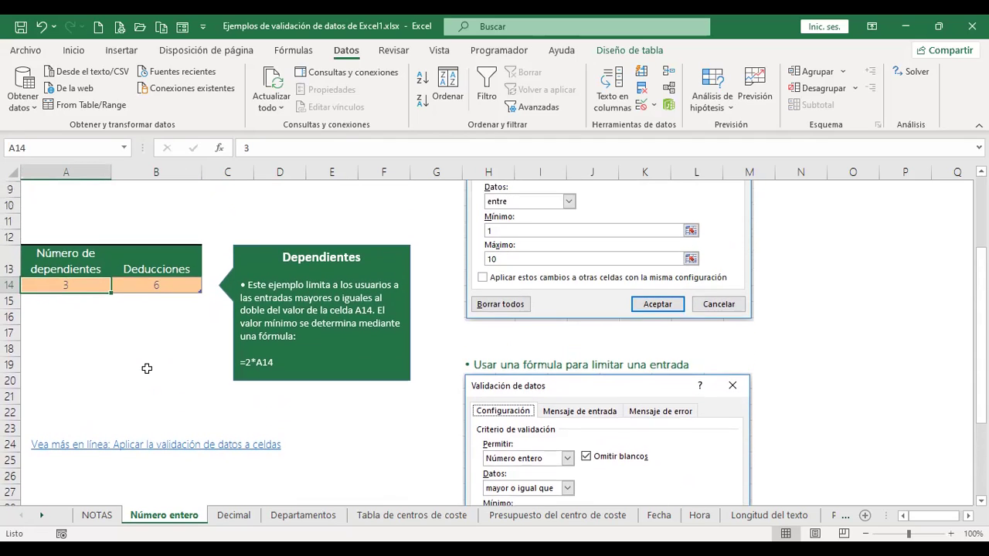
left_click(237, 520)
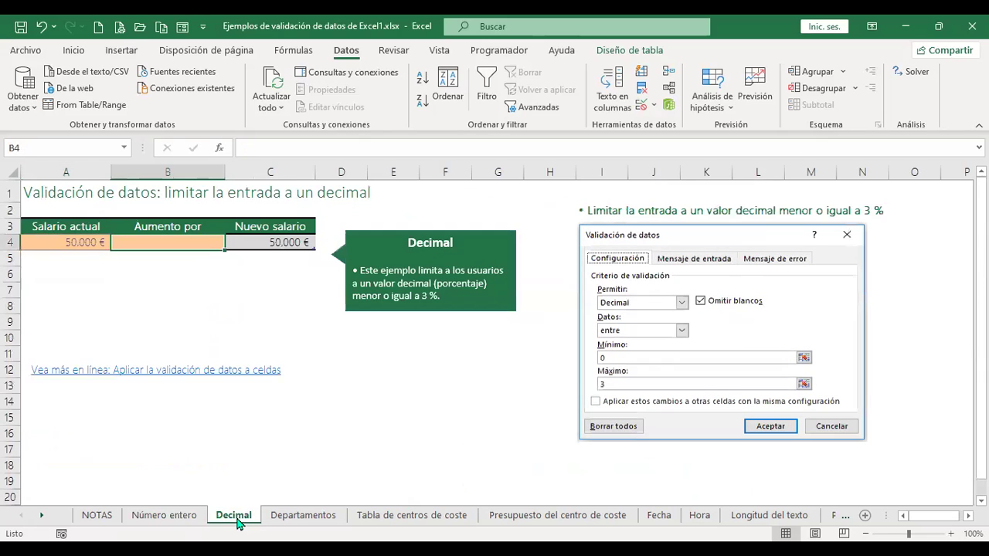
left_click(481, 388)
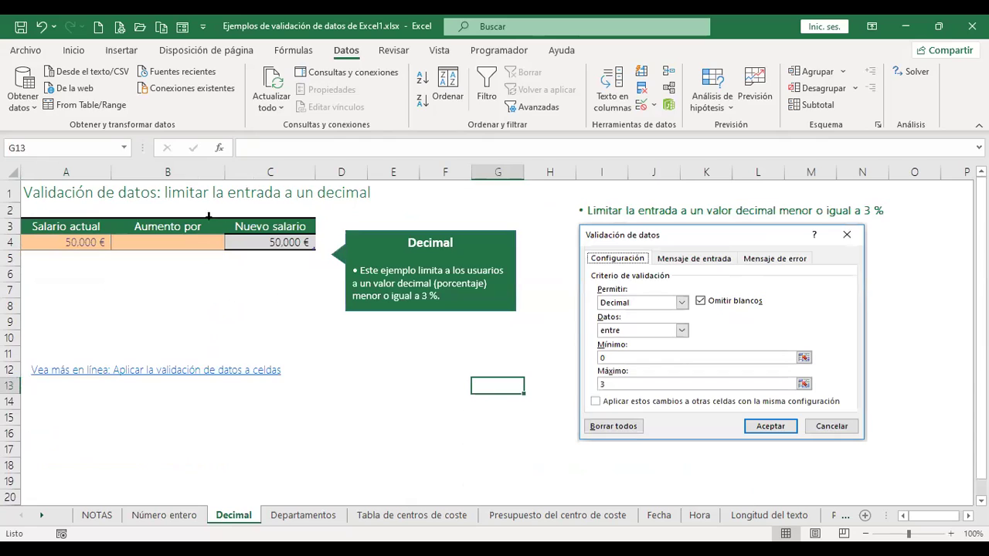
left_click(176, 237)
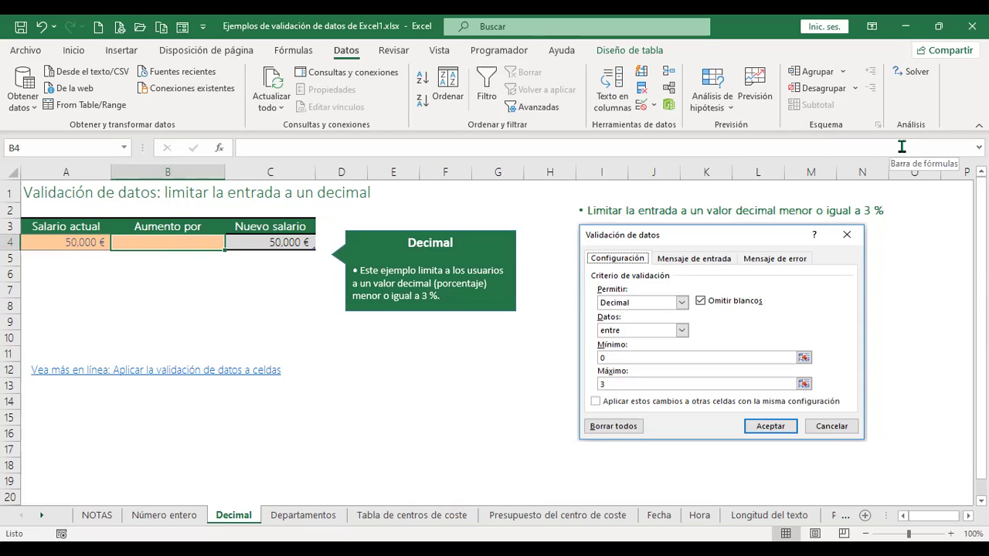
Try 5 as the Aumento por value in cell B4 and clear the entry
type("5")
key("Return")
key("Up")
key("Delete")
Apply a data validation rule to cell B4 that allows only decimals between 0 and 3
left_click(640, 109)
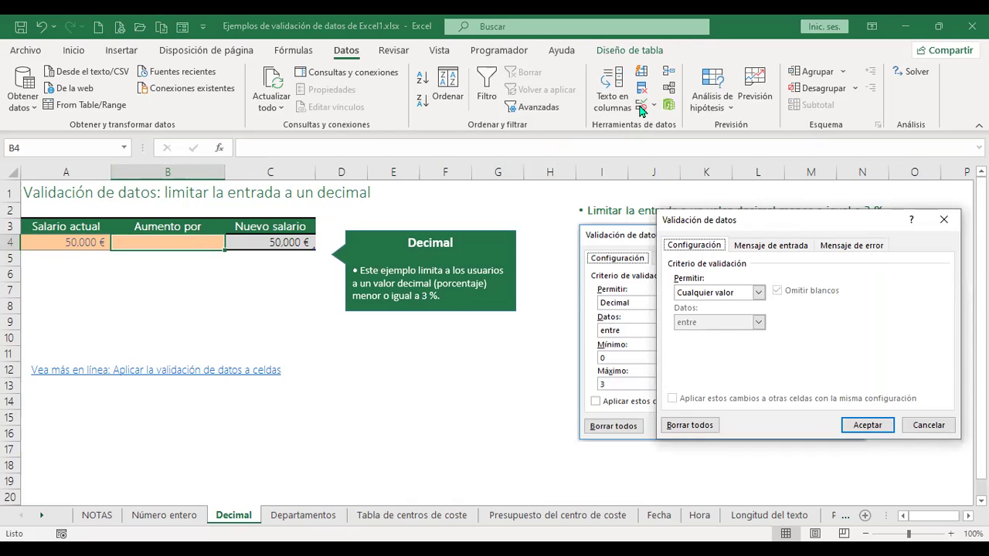
left_click(758, 294)
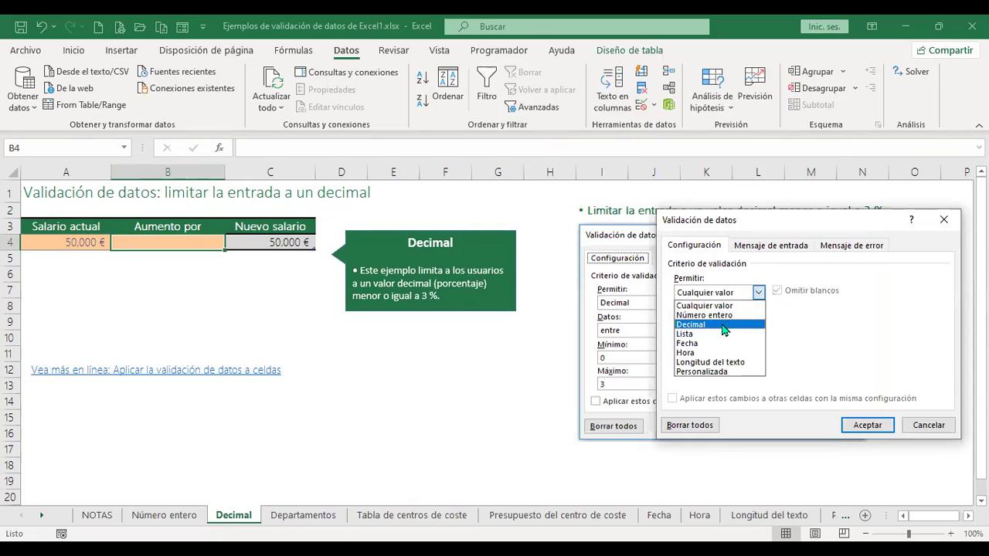
left_click(723, 326)
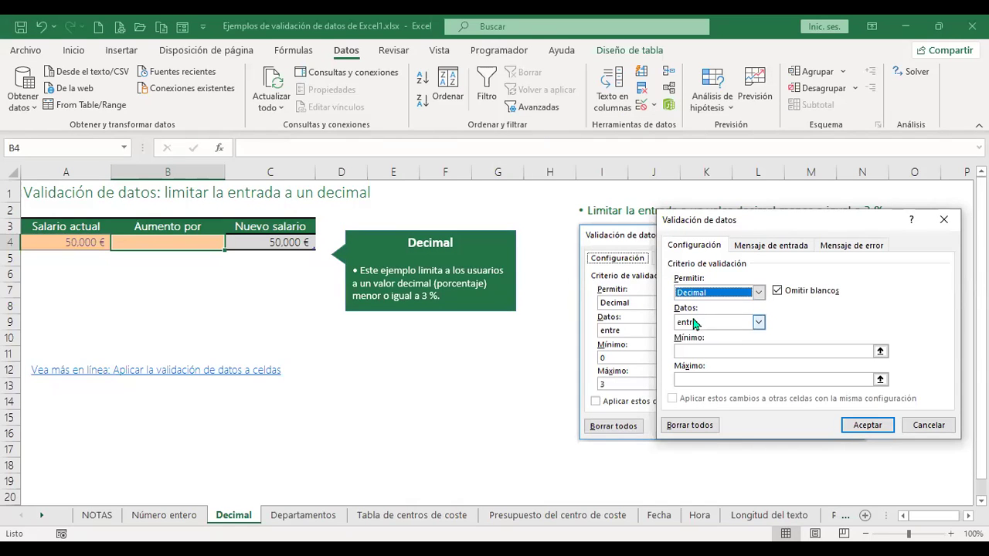
left_click(715, 353)
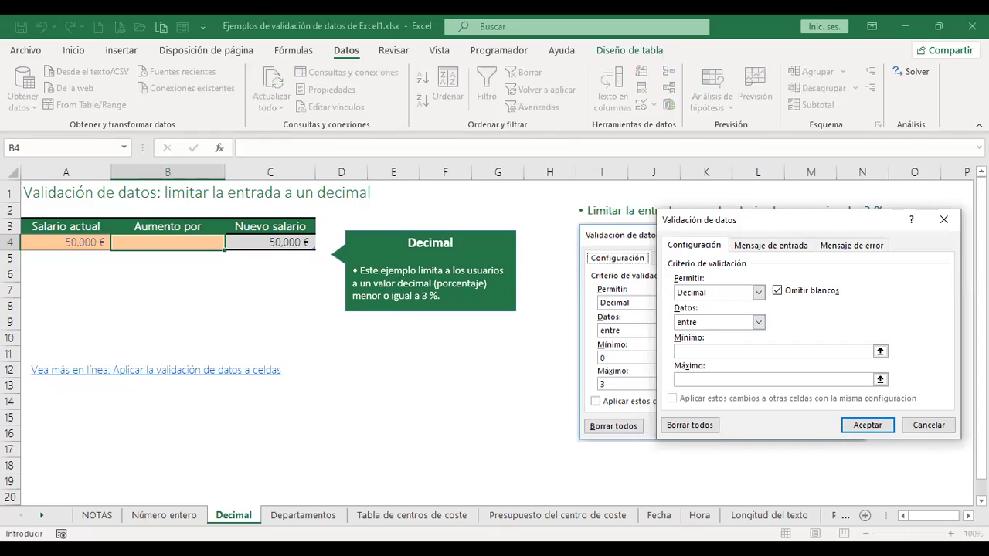
left_click(750, 380)
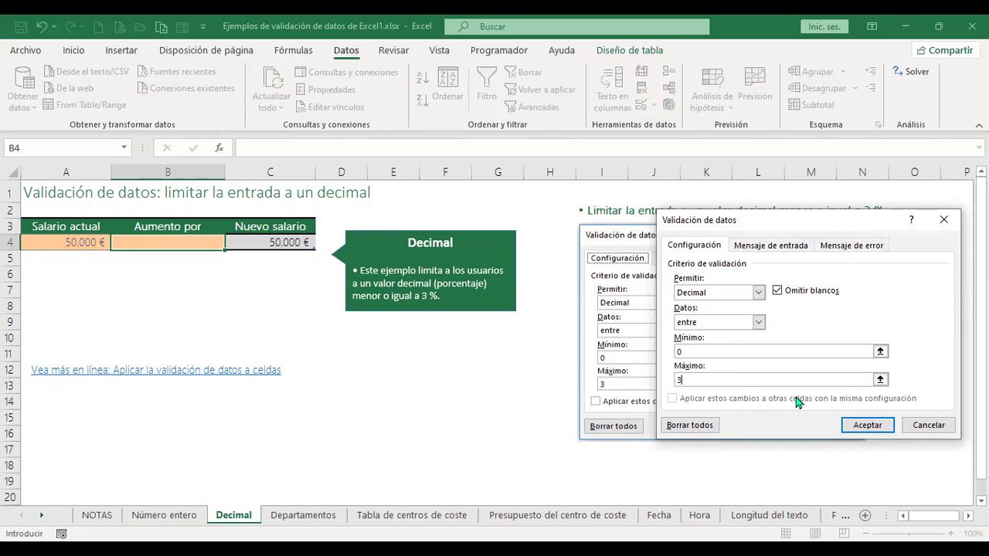
left_click(879, 430)
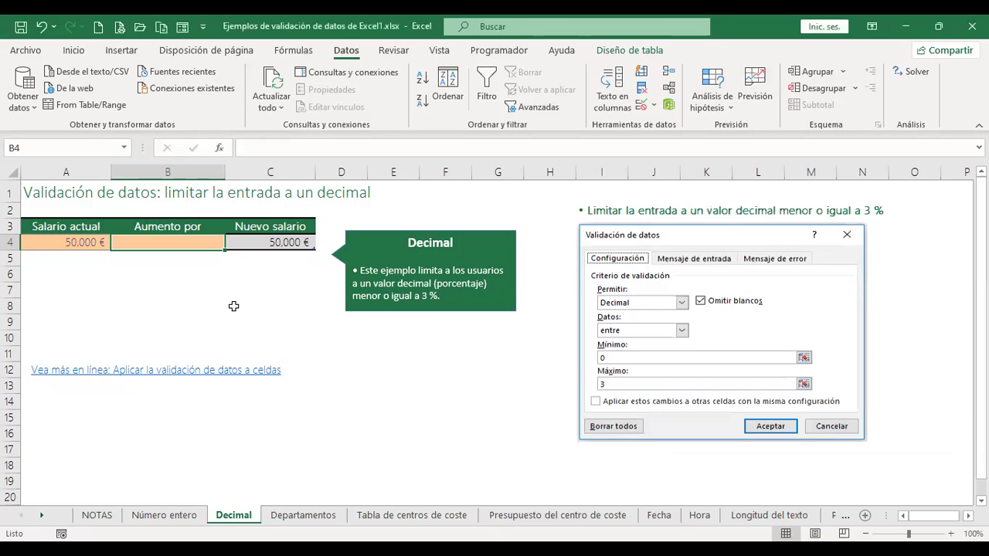
Enter 3 as the increase in cell B4 to test the decimal rule
type("3")
key("Return")
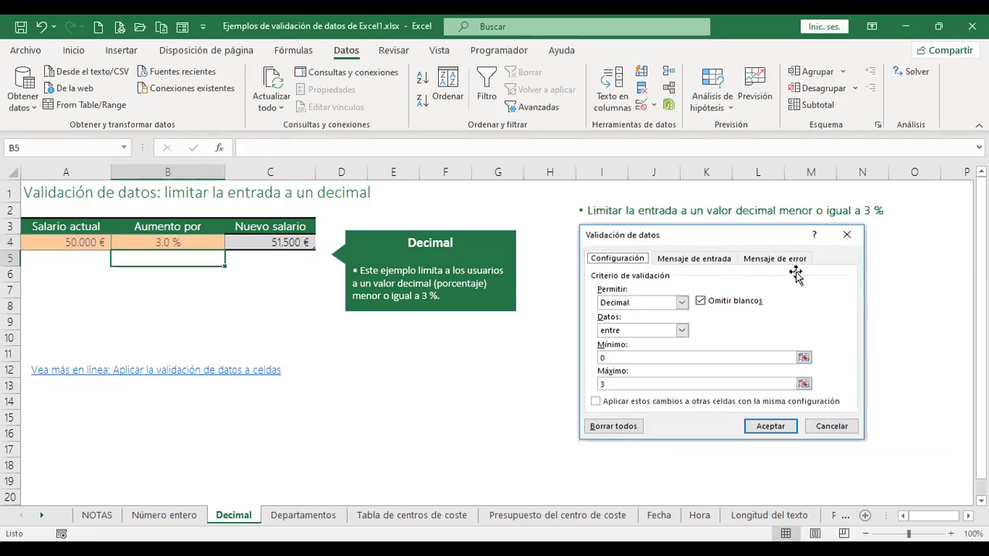
key("Up")
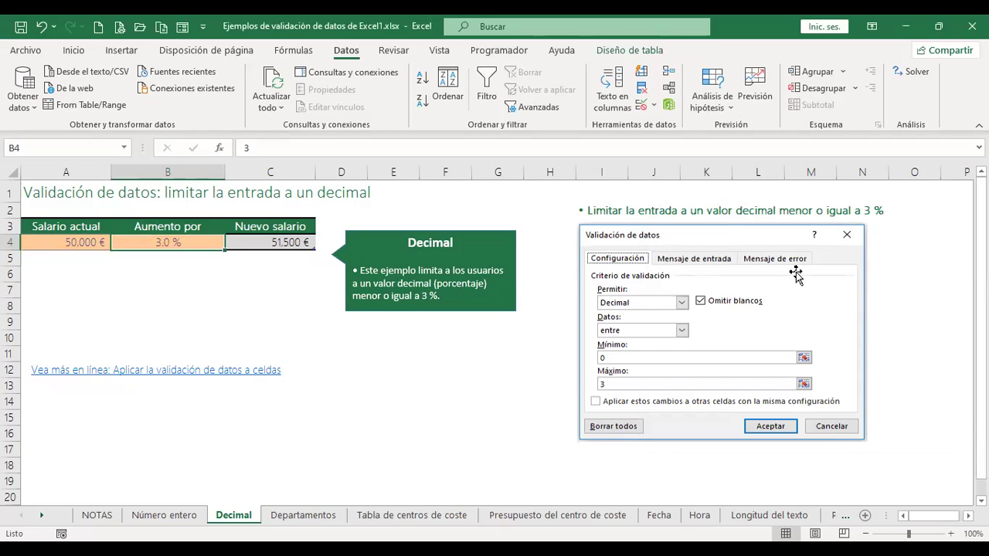
Try the value 5 in cell B4, cancel it at the validation alert, and enter 2.5 instead
type("3.5")
key("Return")
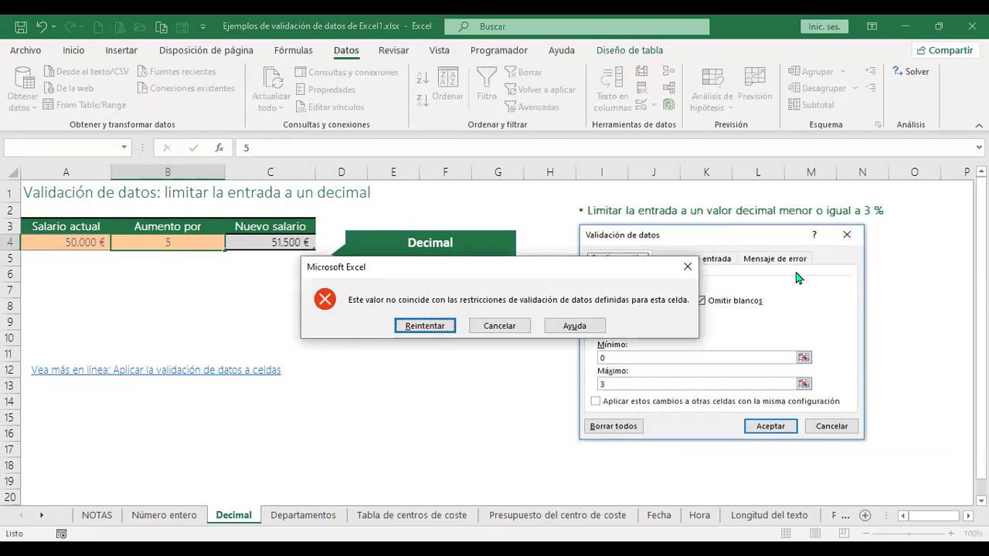
key("Escape")
type("2.5")
key("Return")
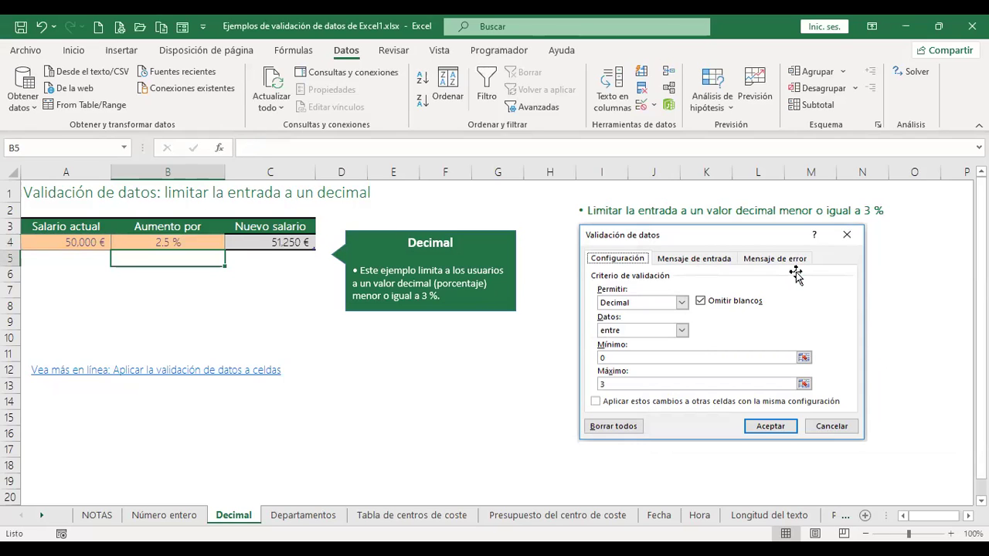
key("Up")
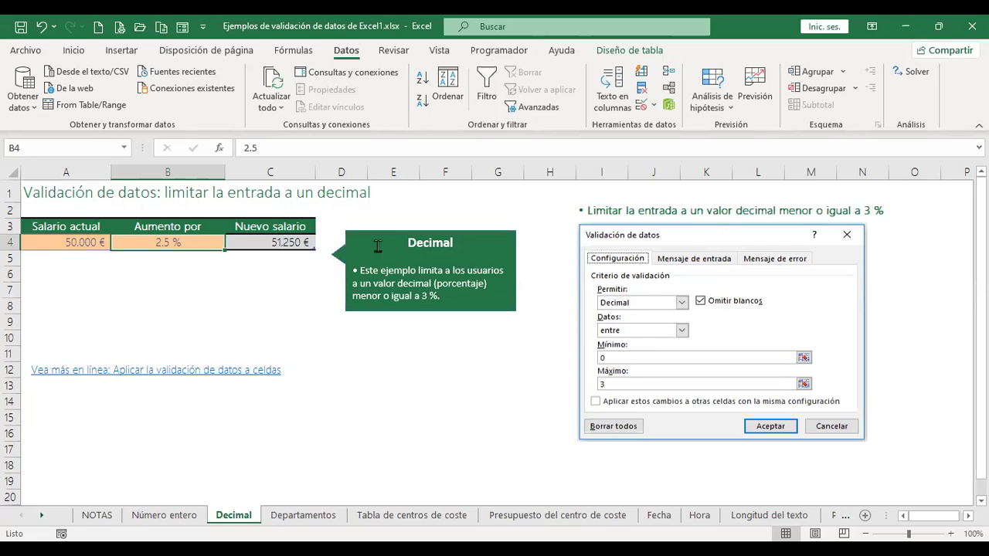
Open the Departamentos sheet and look over the department names in A4:A10
left_click(304, 515)
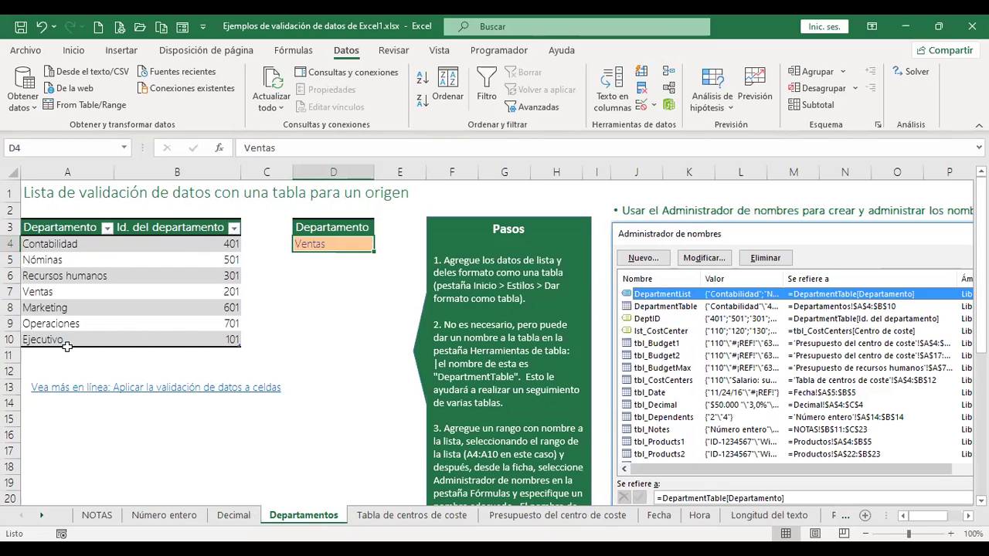
left_click(50, 244)
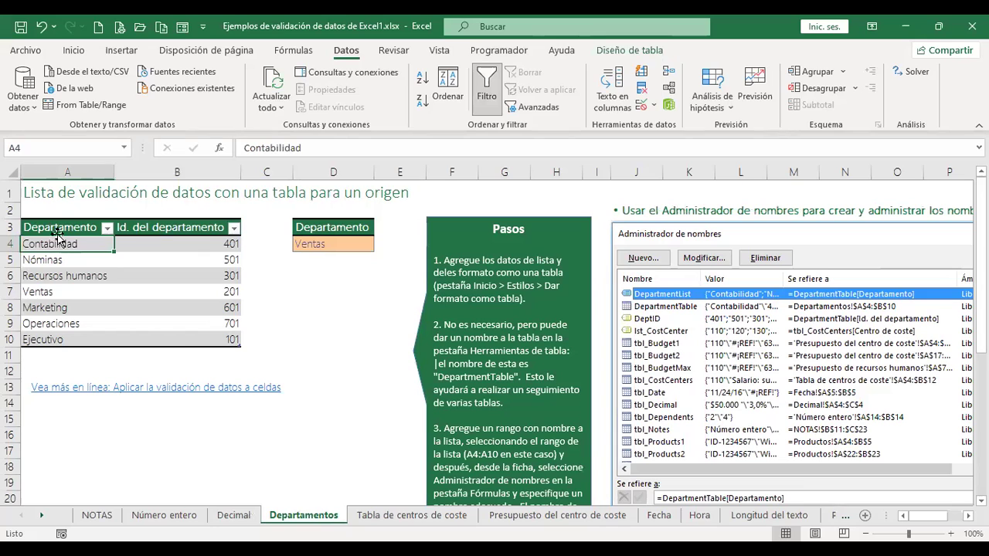
left_click_drag(58, 243, 45, 334)
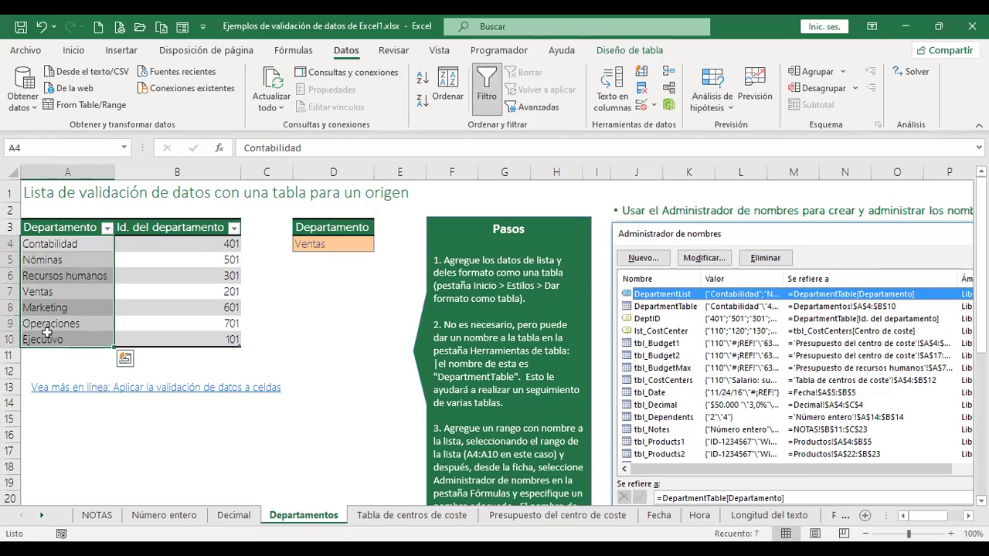
left_click(68, 244)
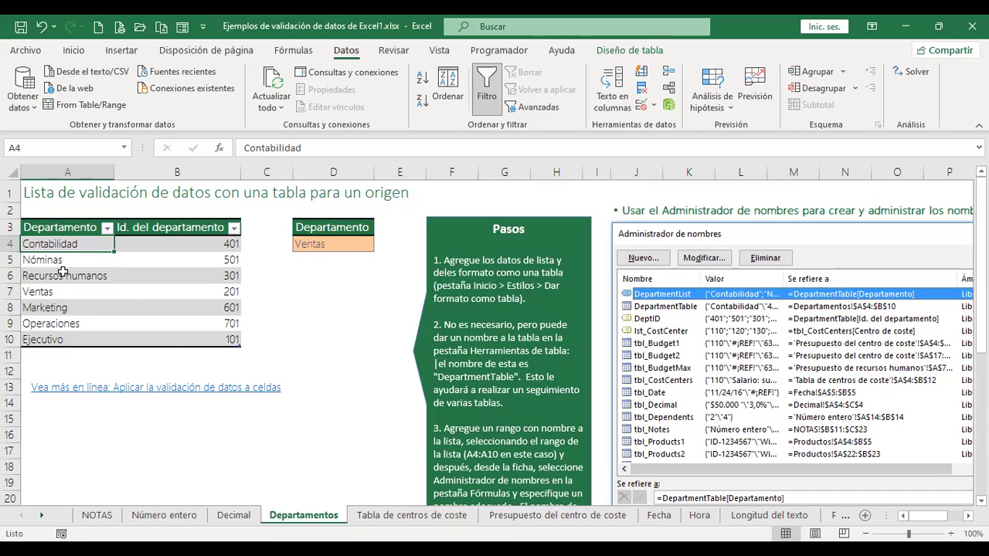
Replace the department in cell D4 with RRHH, and clear the cell
left_click(354, 245)
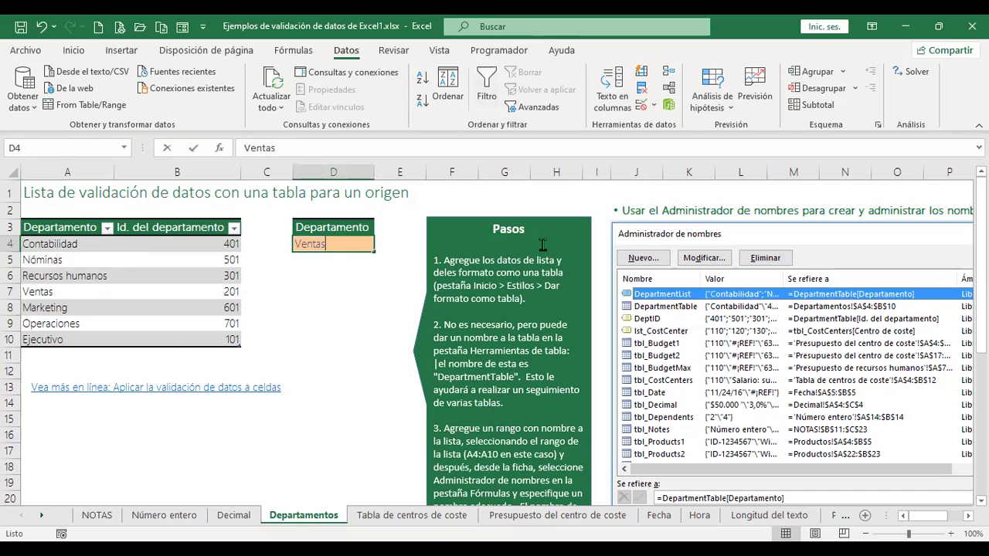
type("RRHH")
key("Return")
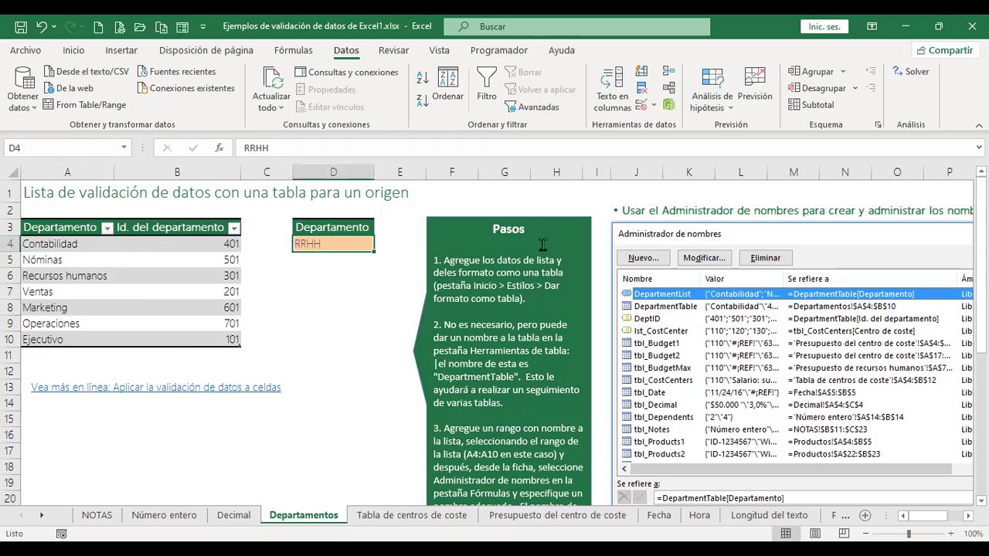
key("Delete")
left_click_drag(57, 242, 57, 339)
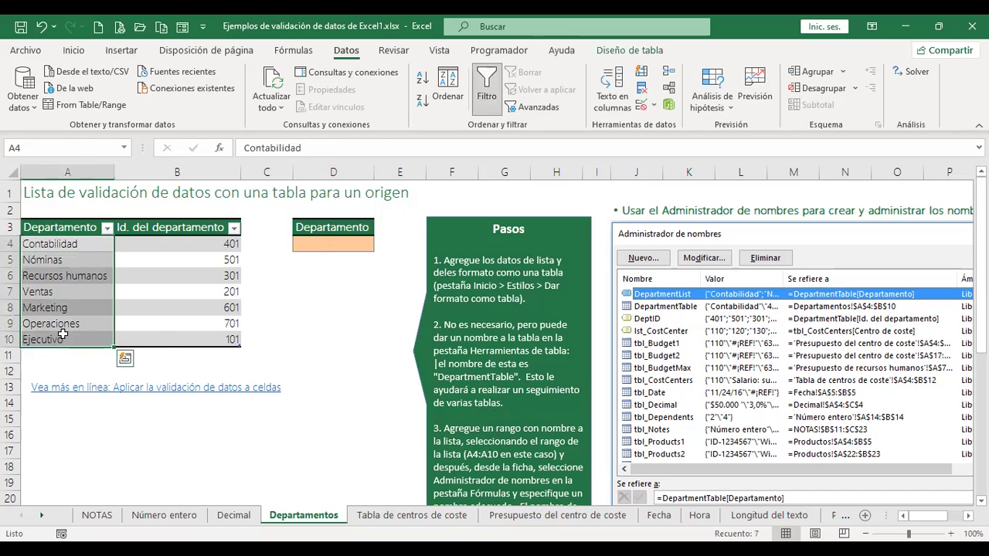
left_click(323, 243)
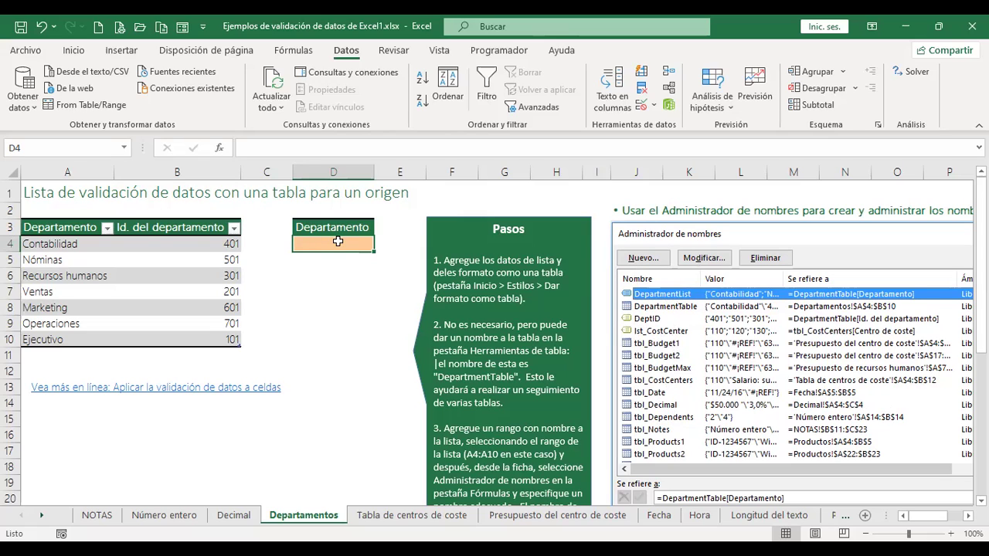
left_click(52, 247)
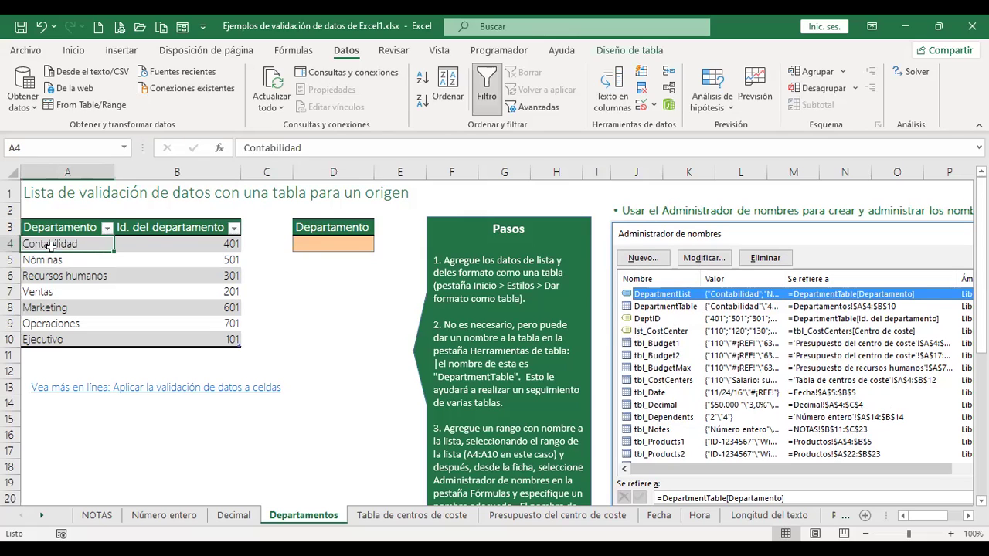
Apply a list validation rule to cell D4 with the department names in =$A$4:$A$10 as its source
left_click(326, 240)
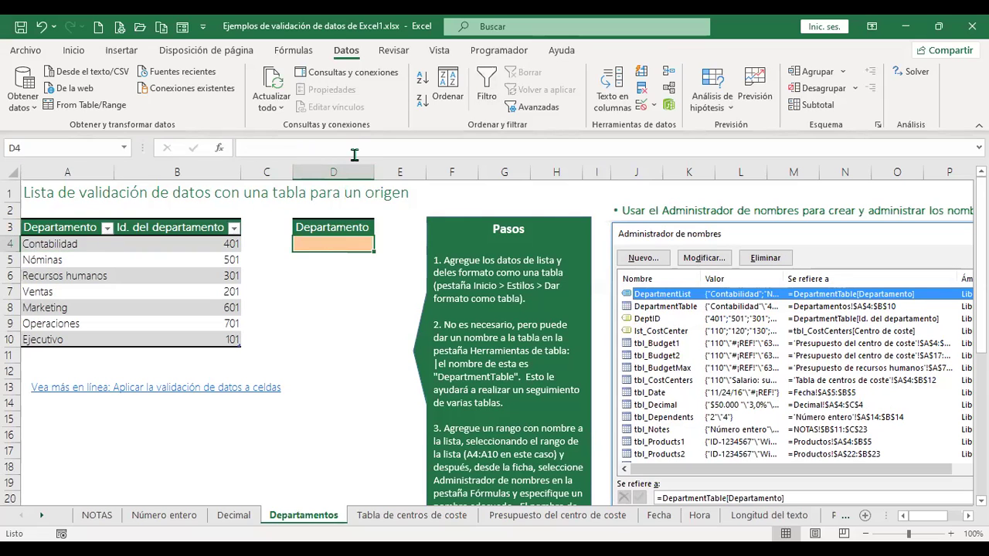
left_click(641, 105)
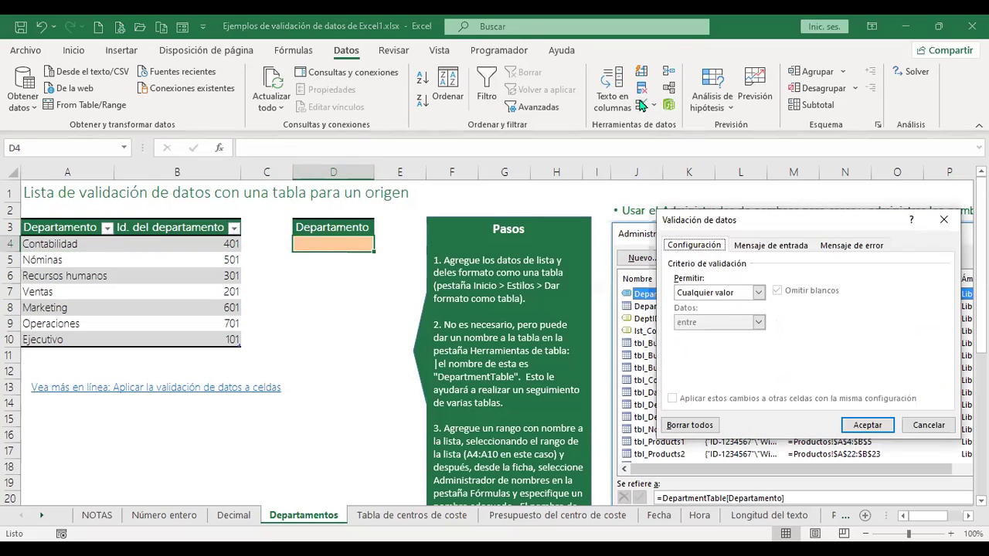
left_click(758, 293)
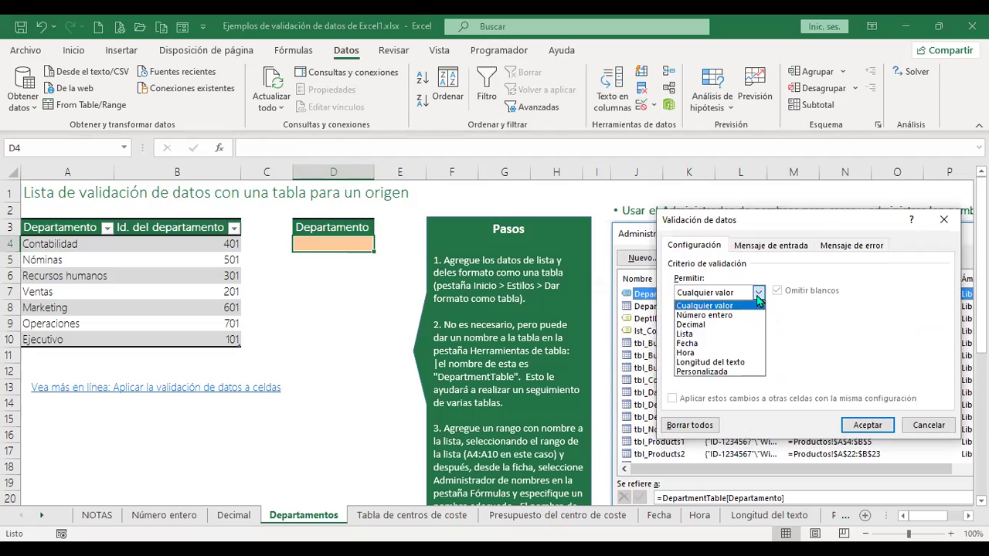
left_click(716, 336)
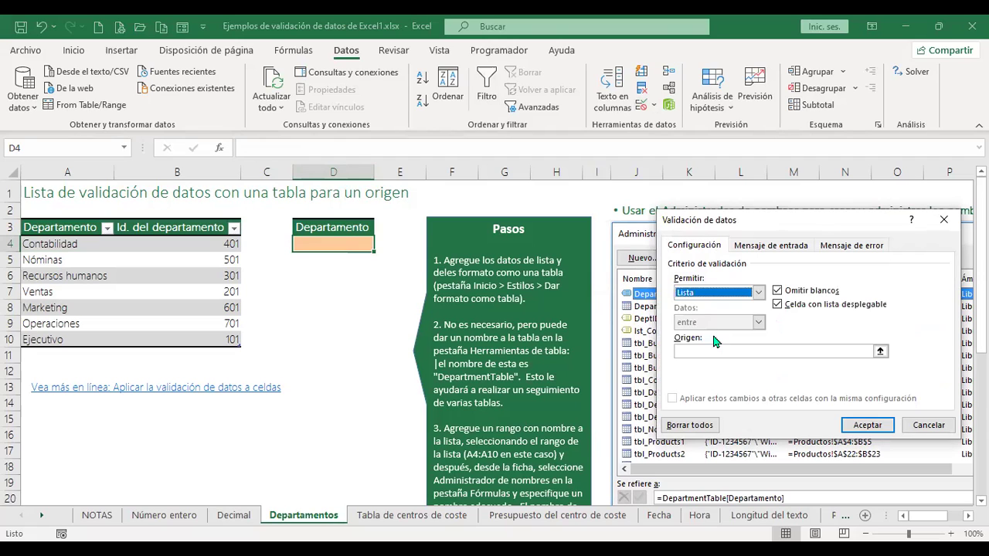
left_click(716, 352)
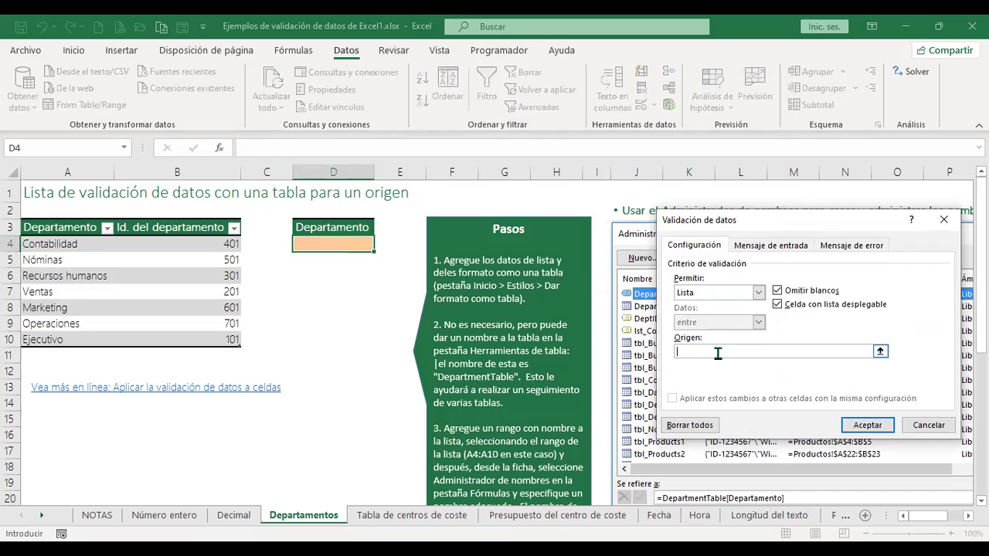
left_click(49, 243)
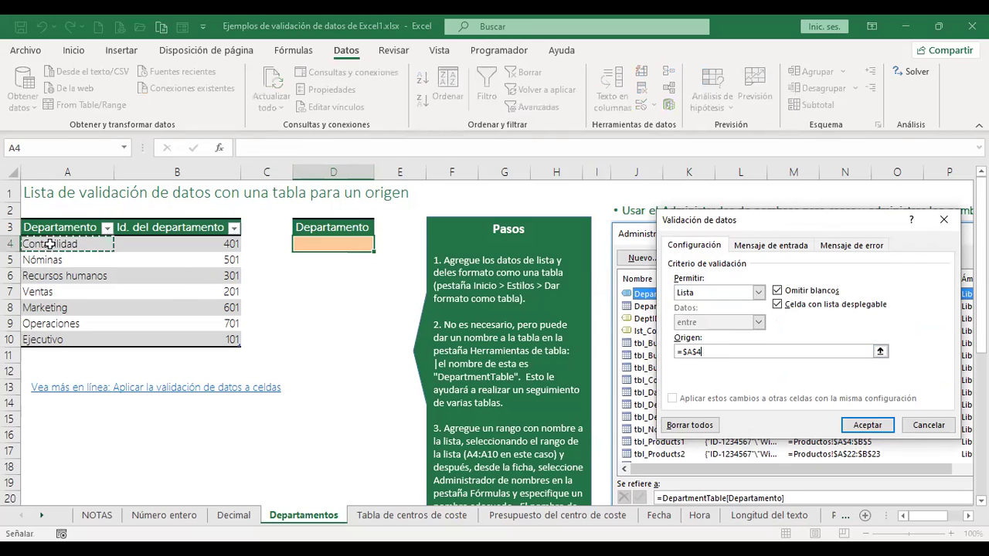
left_click(45, 340, "shift")
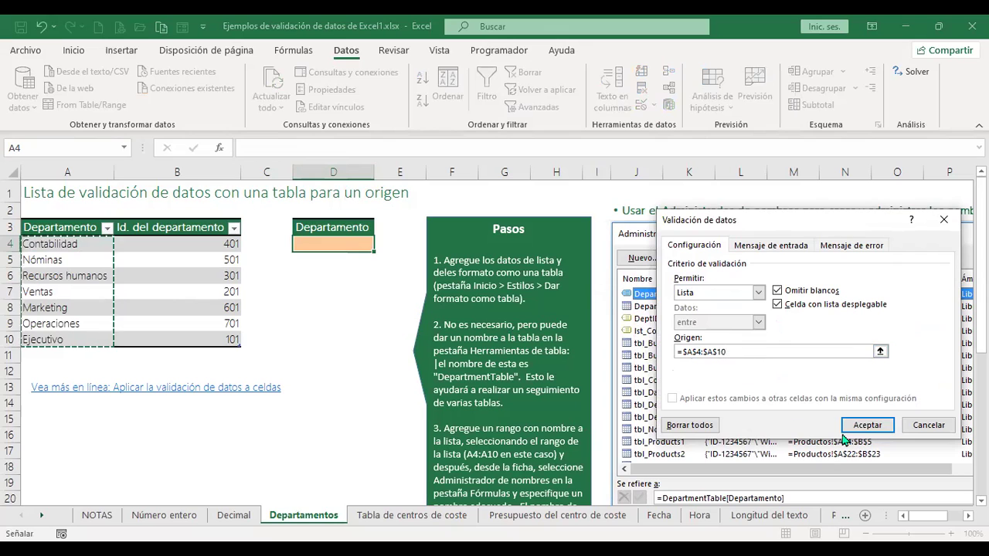
left_click(867, 425)
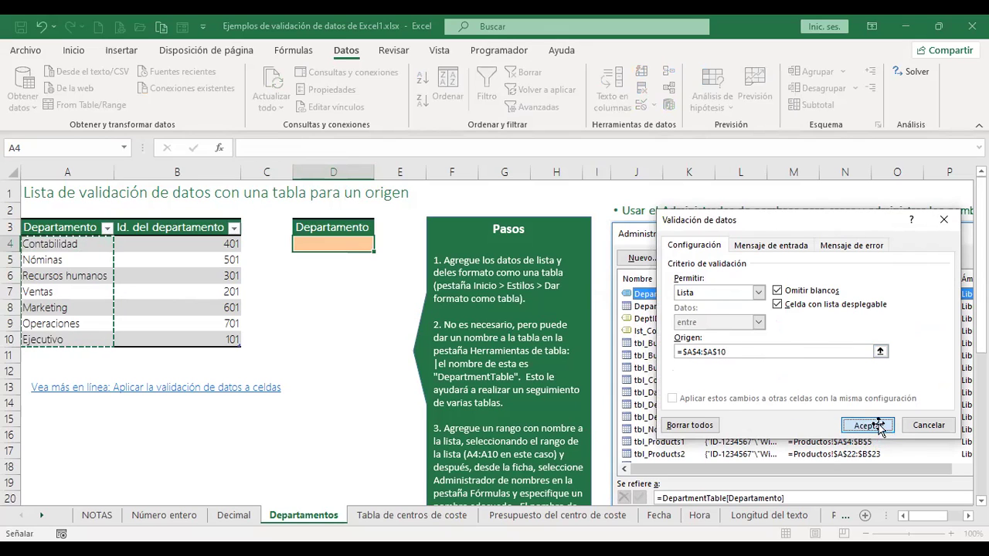
Choose Recursos humanos from the list in cell D4, and test the rule by trying RRHH and cancelling that entry
left_click(381, 244)
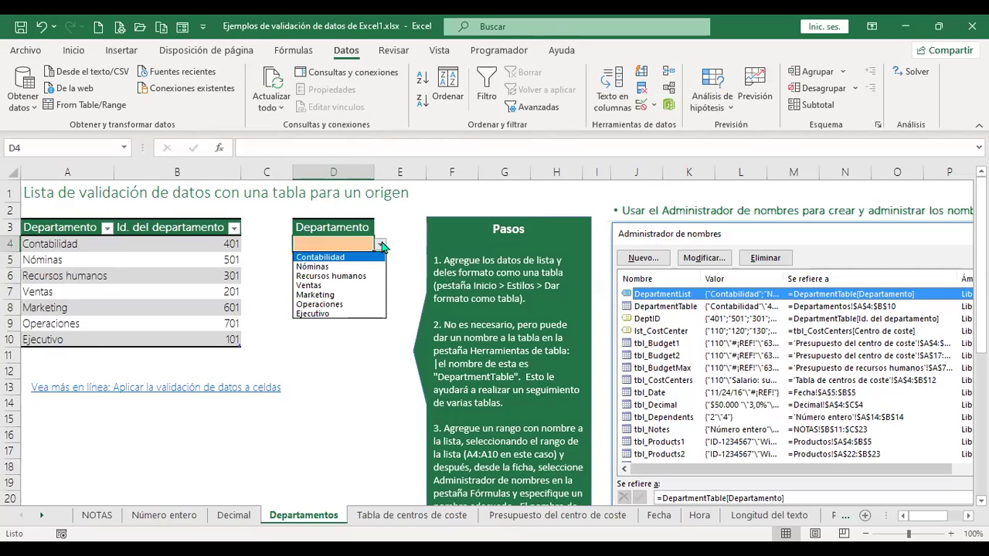
left_click(345, 275)
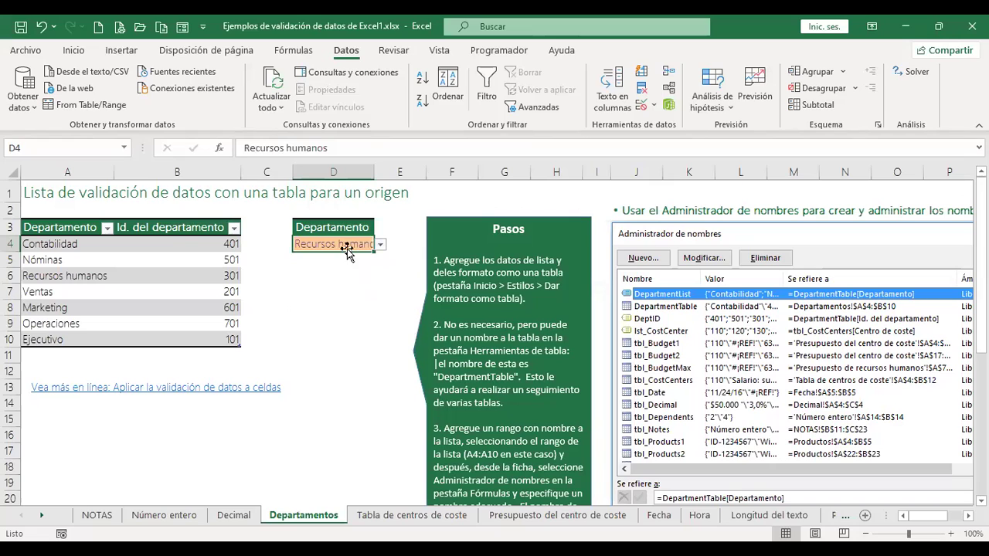
type("RRHH")
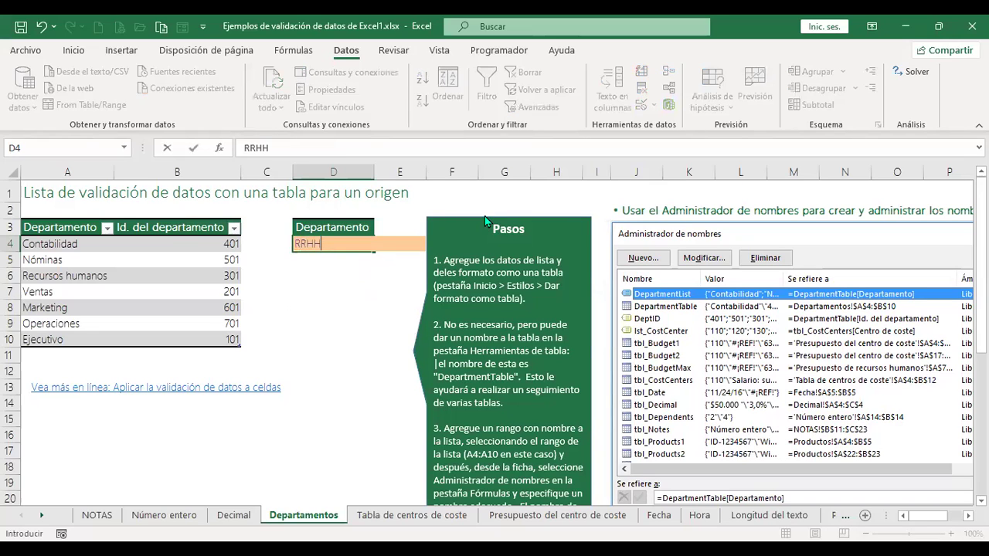
key("Return")
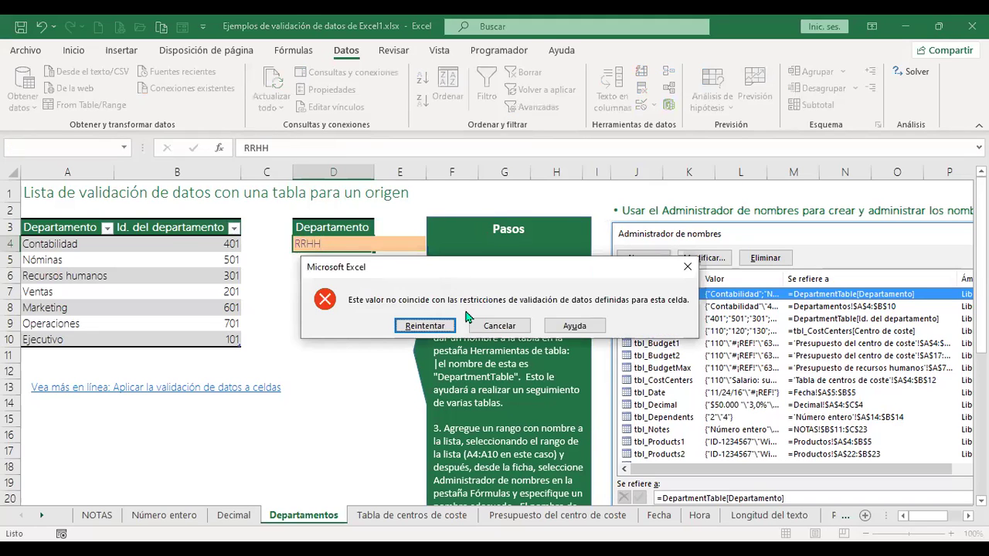
key("Escape")
left_click(380, 244)
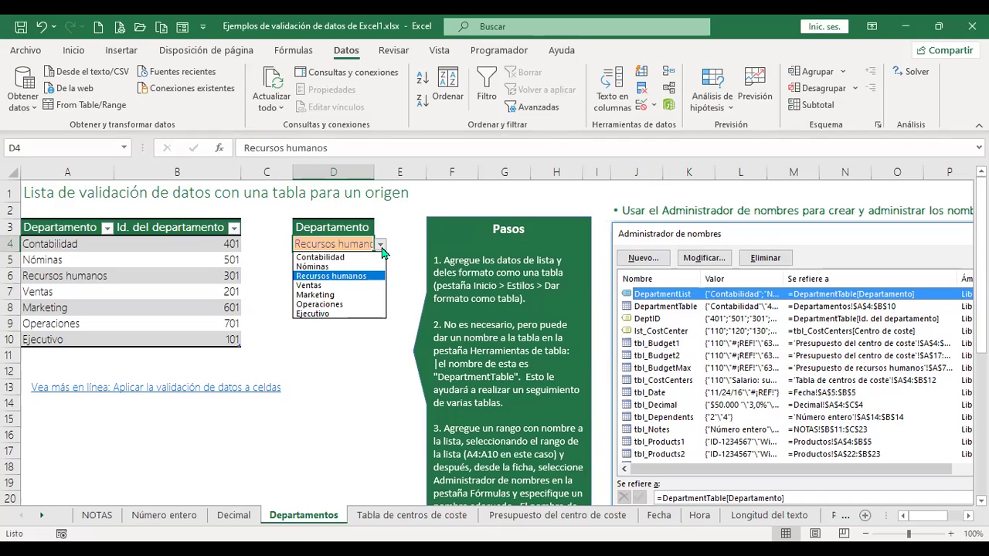
Choose Operaciones from the department list in D4 and review the written steps beside the table
left_click(348, 305)
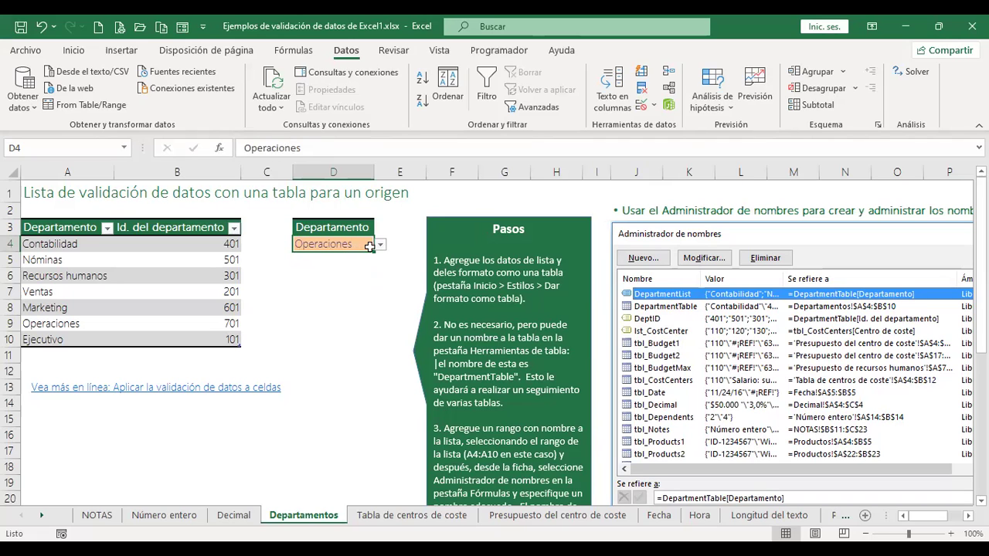
scroll(356, 376, "down", 3)
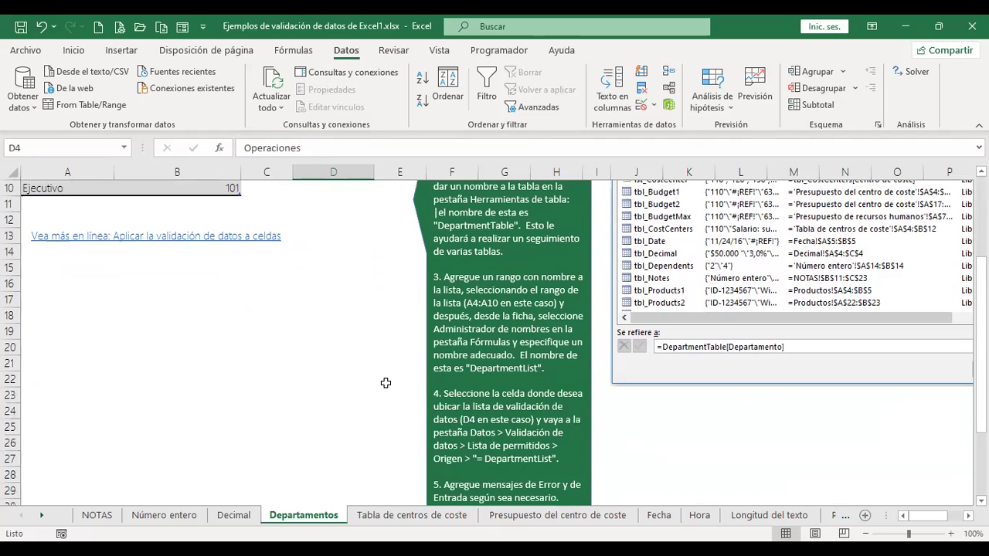
scroll(355, 375, "down", 3)
scroll(355, 376, "up", 3)
scroll(356, 376, "up", 3)
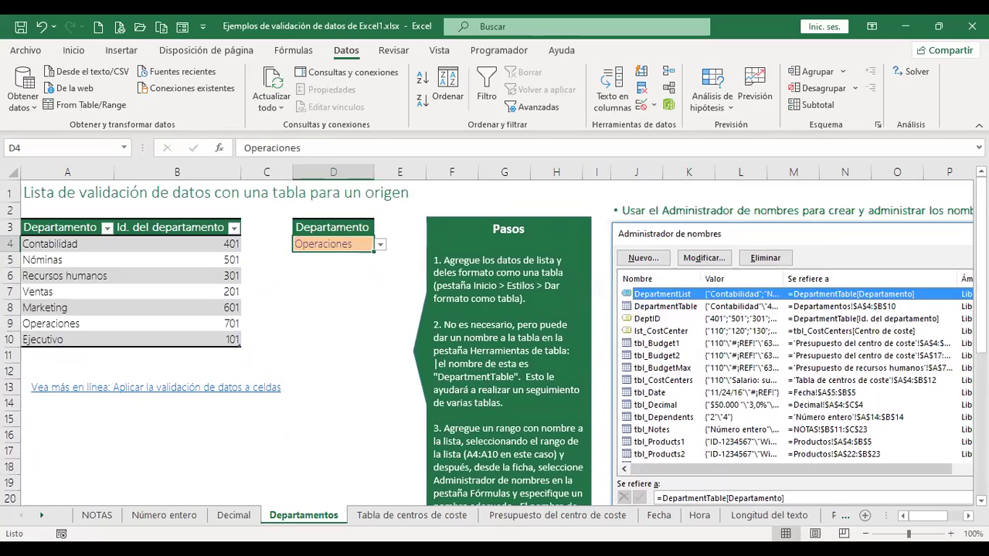
Examine the example images of the name manager and the data validation settings for the department list
scroll(494, 340, "right", 5)
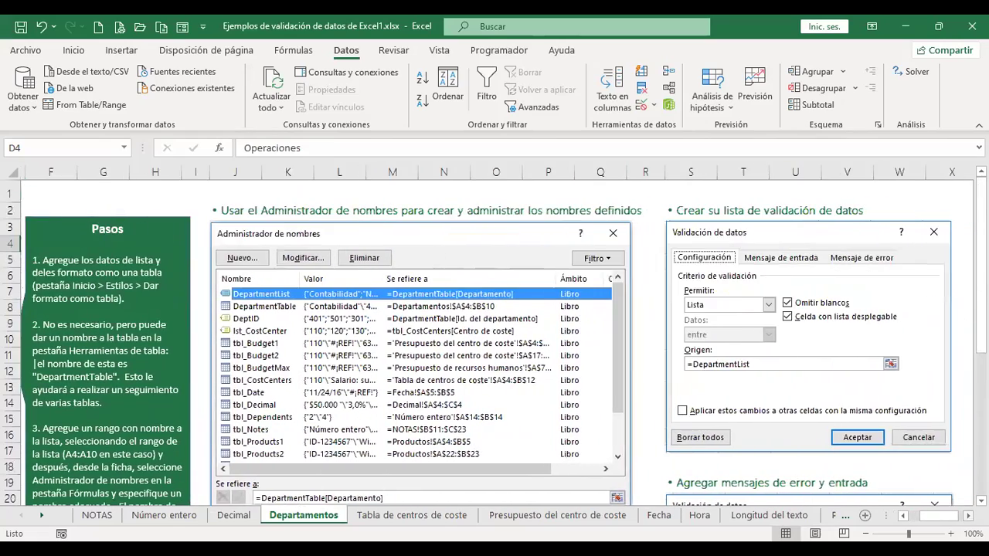
scroll(495, 340, "right", 3)
left_click(802, 292)
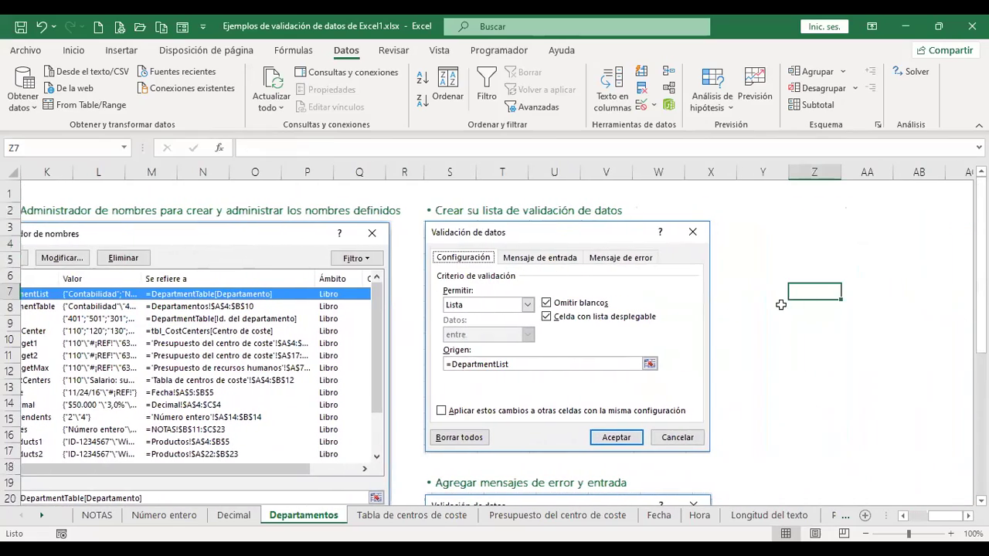
scroll(510, 328, "down", 2)
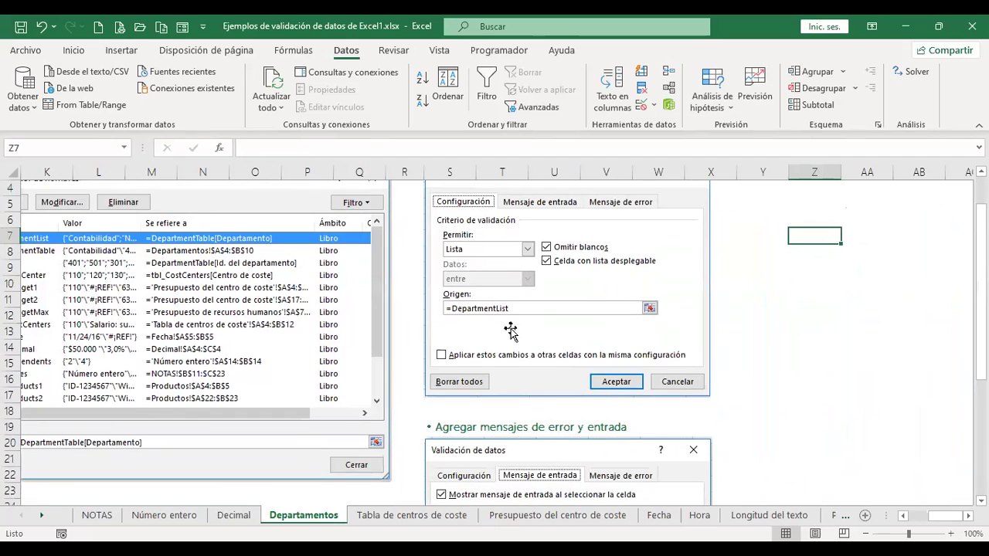
scroll(510, 331, "up", 2)
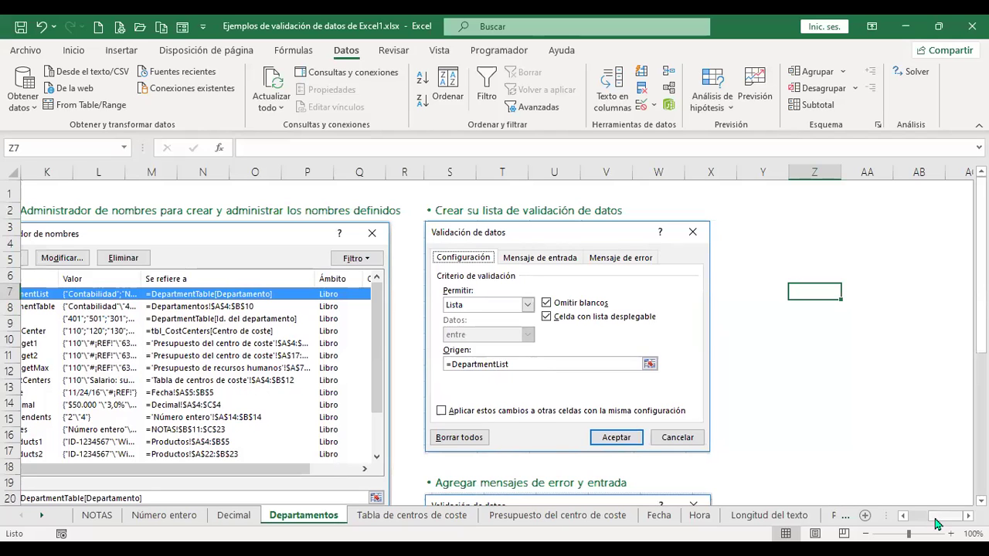
left_click_drag(937, 522, 910, 520)
scroll(714, 401, "down", 2)
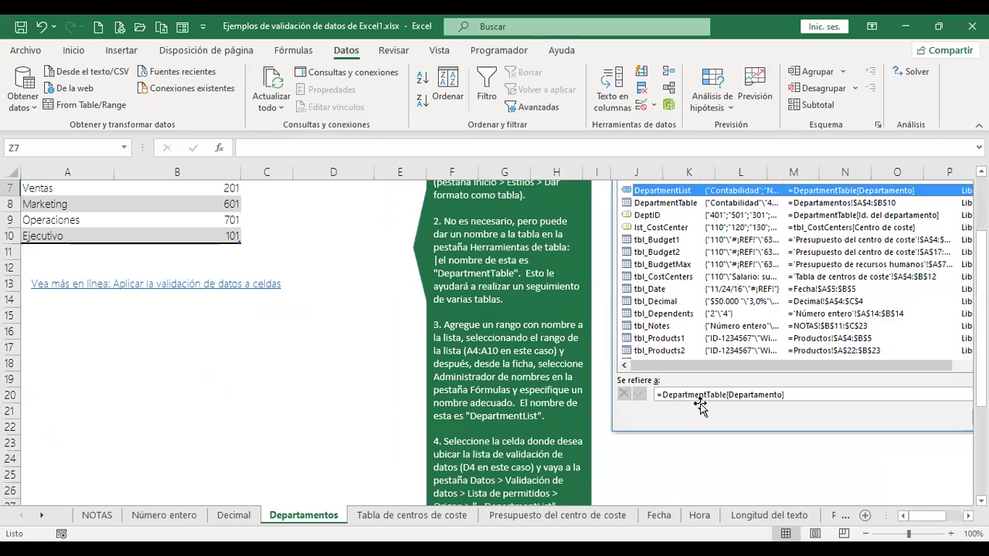
scroll(718, 274, "right", 5)
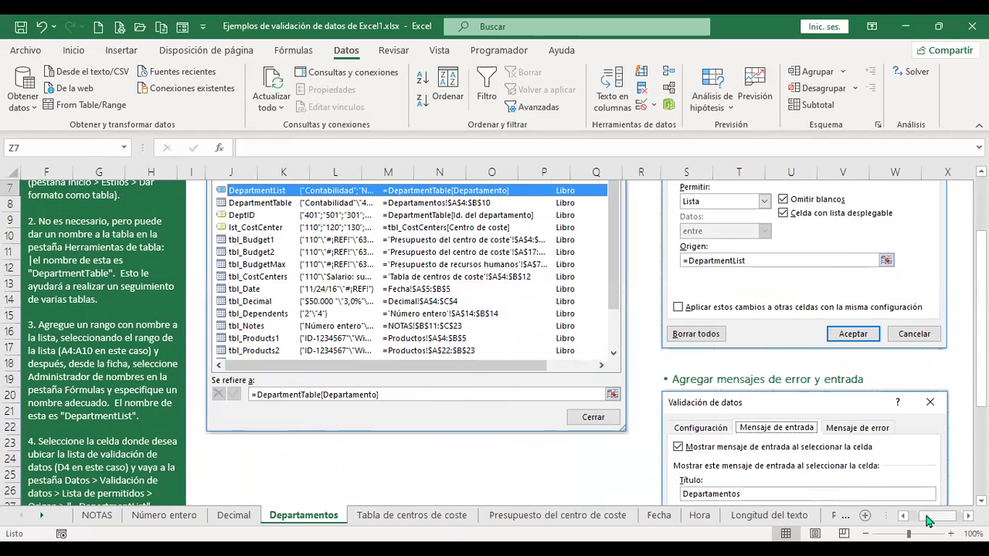
scroll(927, 521, "left", 5)
Go to the named range DepartmentList to see which cells it covers
left_click(372, 296)
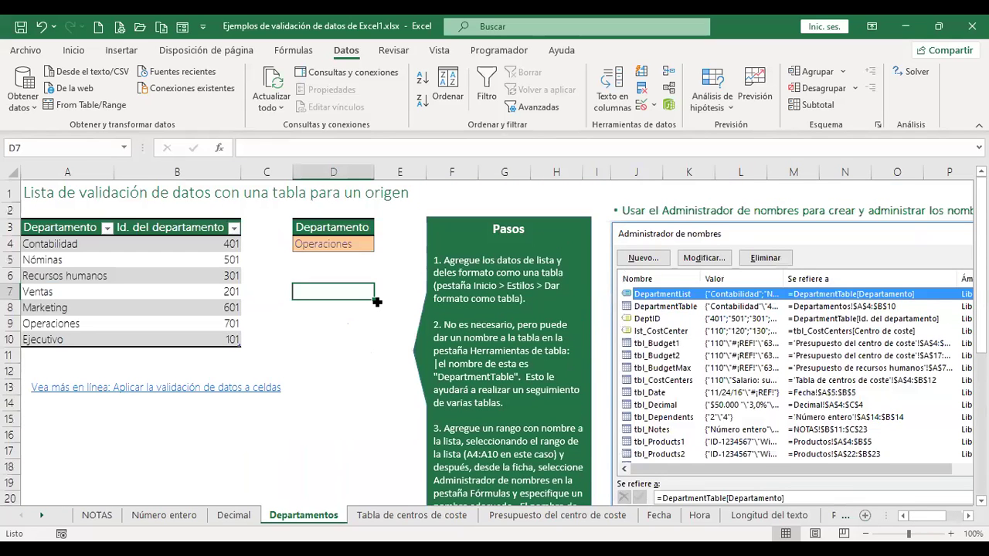
left_click(123, 147)
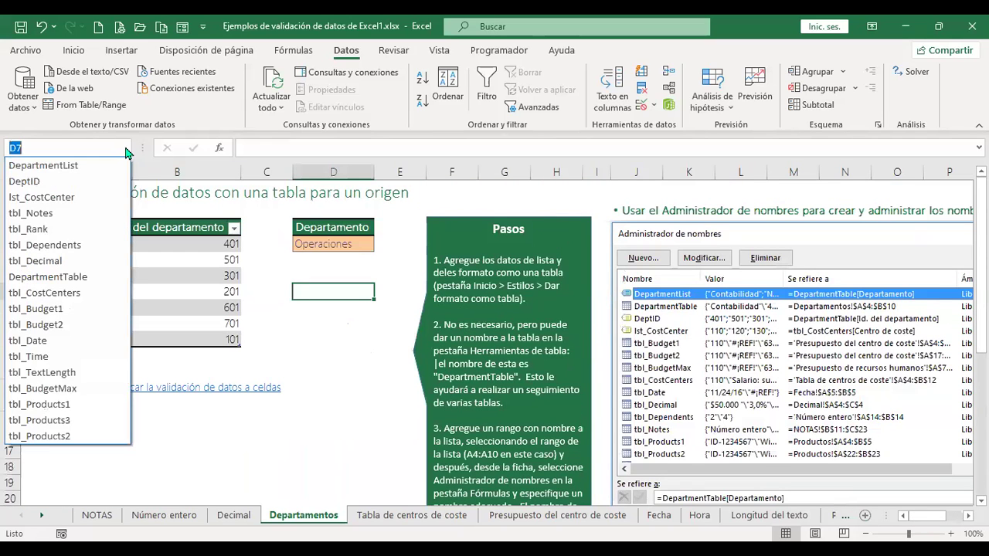
left_click(73, 167)
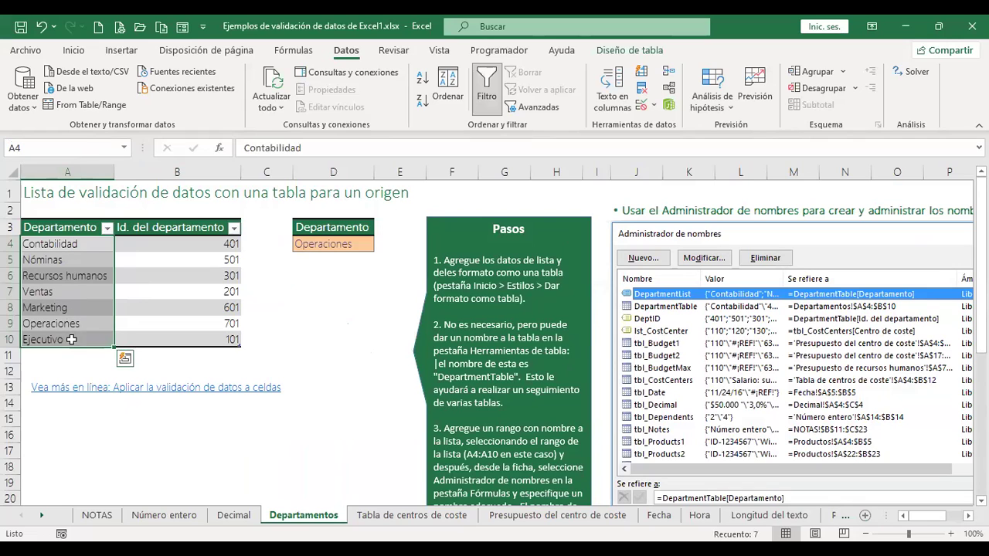
Compare cell D4 with the example images of the list source and the input message settings
left_click(353, 242)
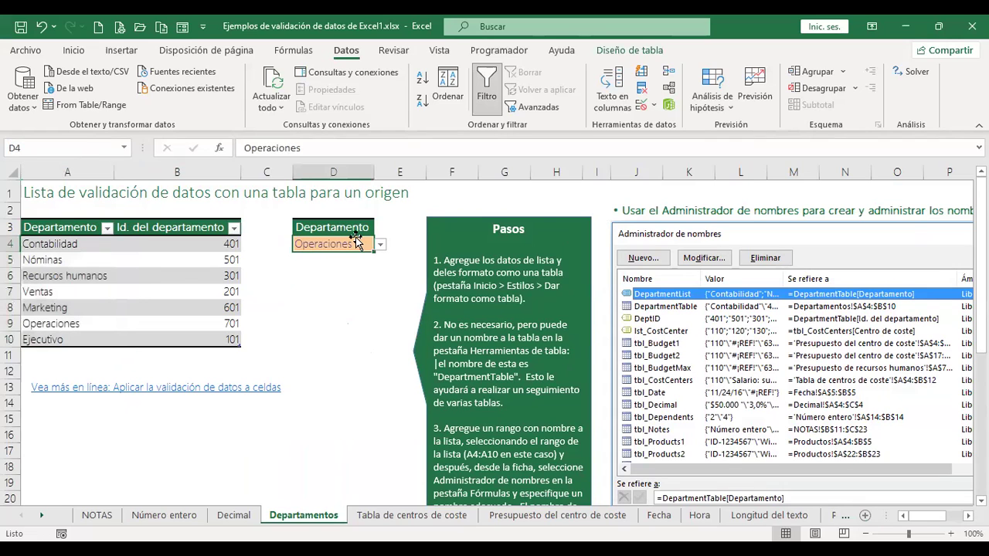
scroll(951, 516, "right", 3)
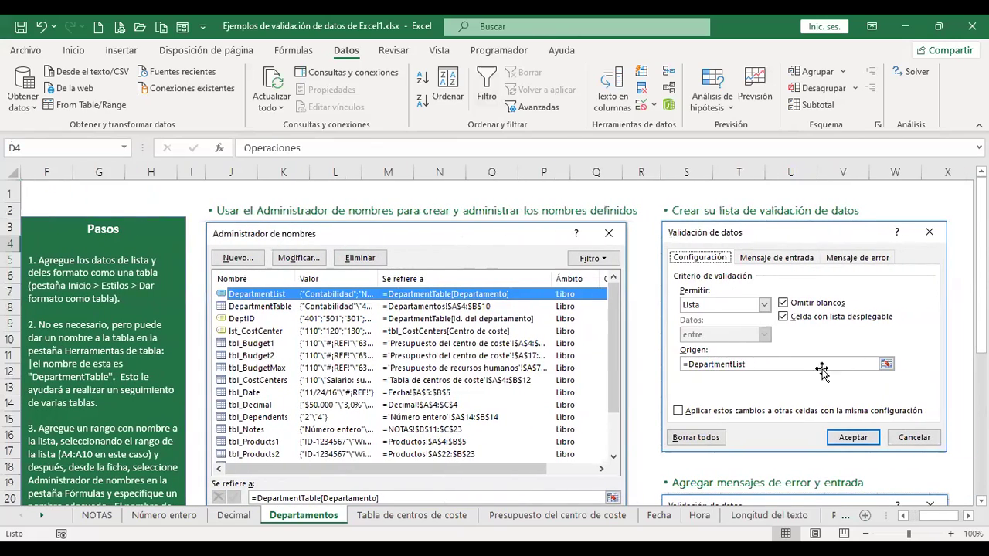
scroll(722, 346, "right", 3)
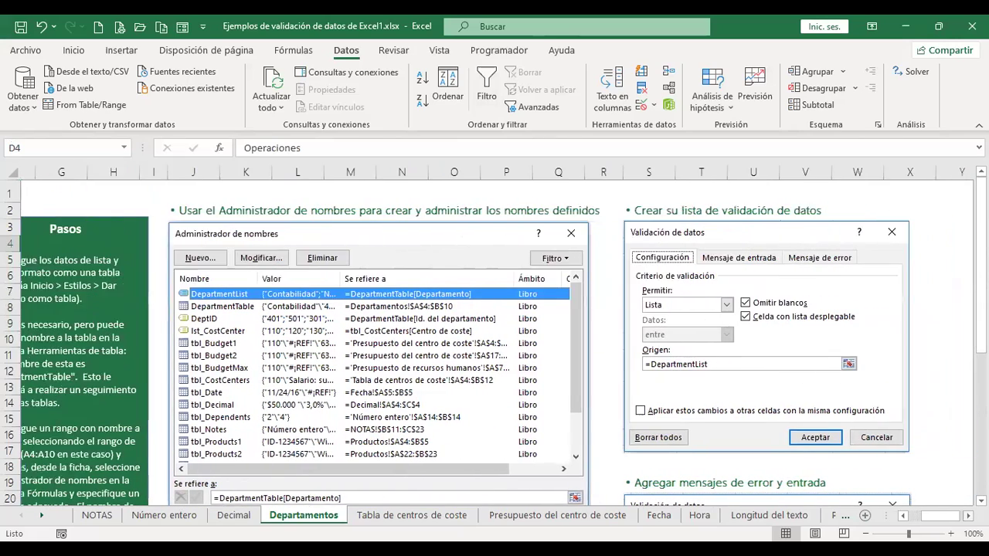
left_click(815, 312)
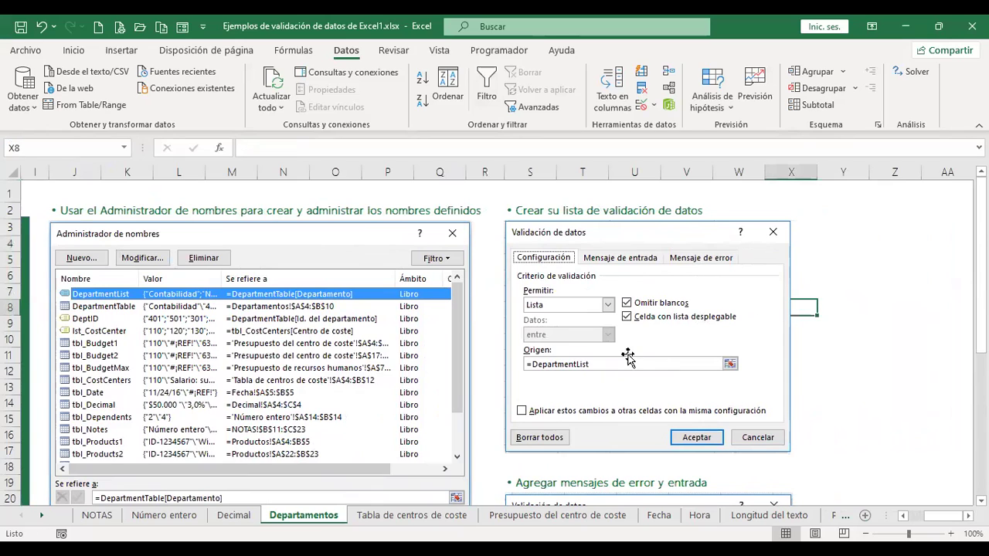
scroll(673, 400, "down", 4)
scroll(675, 405, "down", 1)
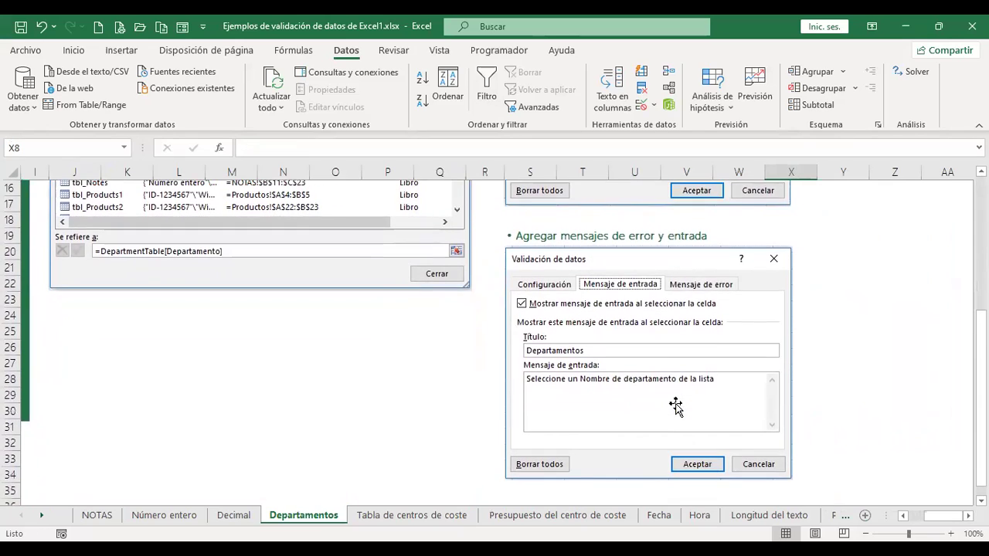
scroll(675, 405, "up", 5)
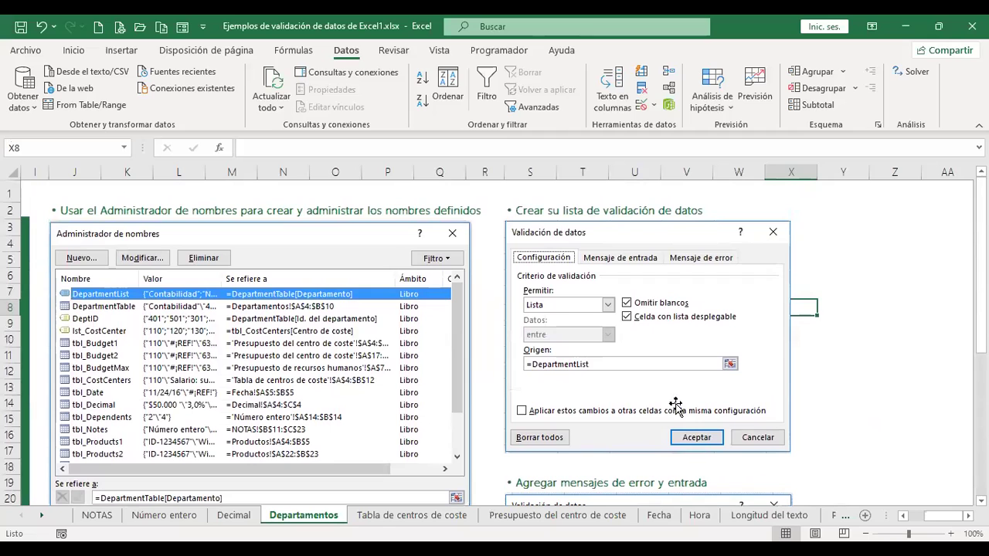
left_click(913, 517)
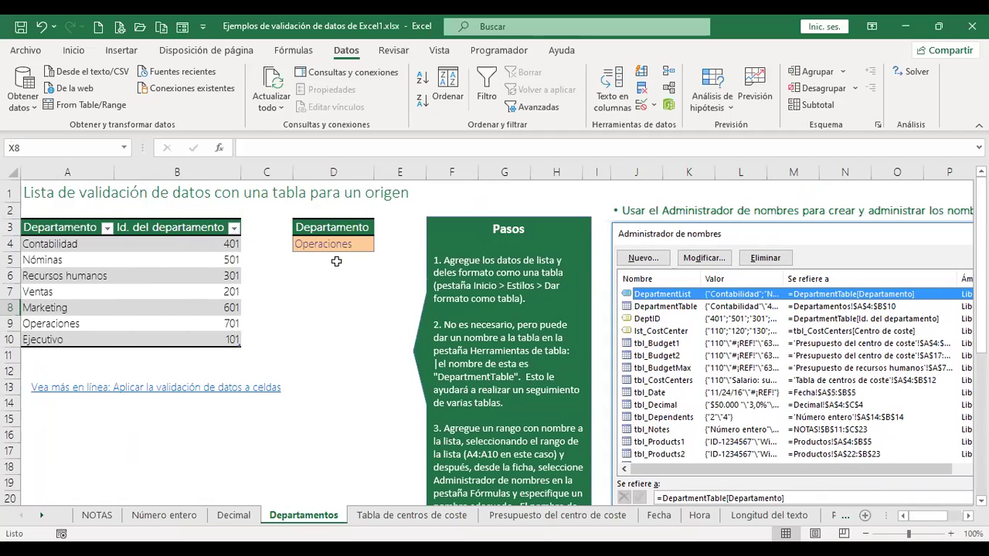
Try clearing the source of D4's validation list and reselecting A4:A10 as its range
left_click(360, 244)
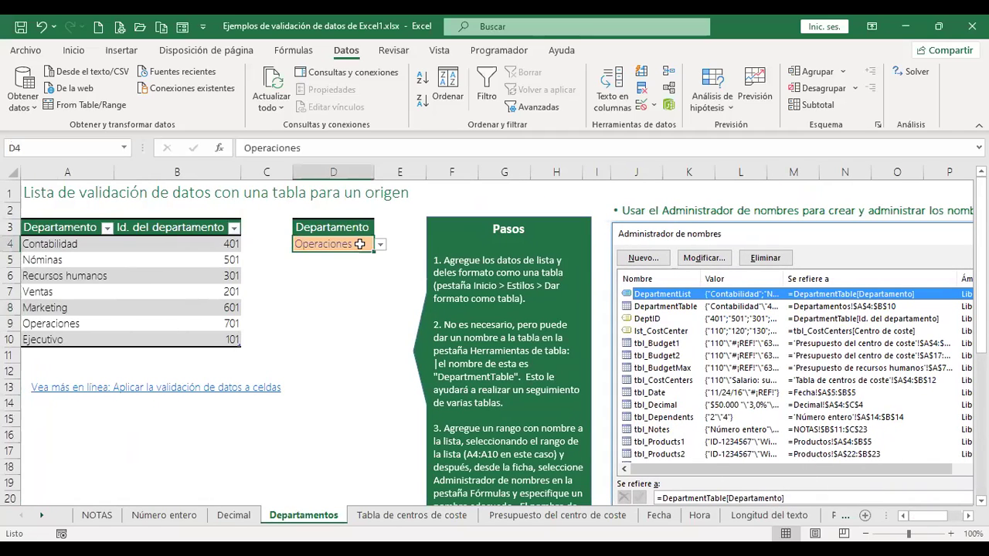
left_click(654, 106)
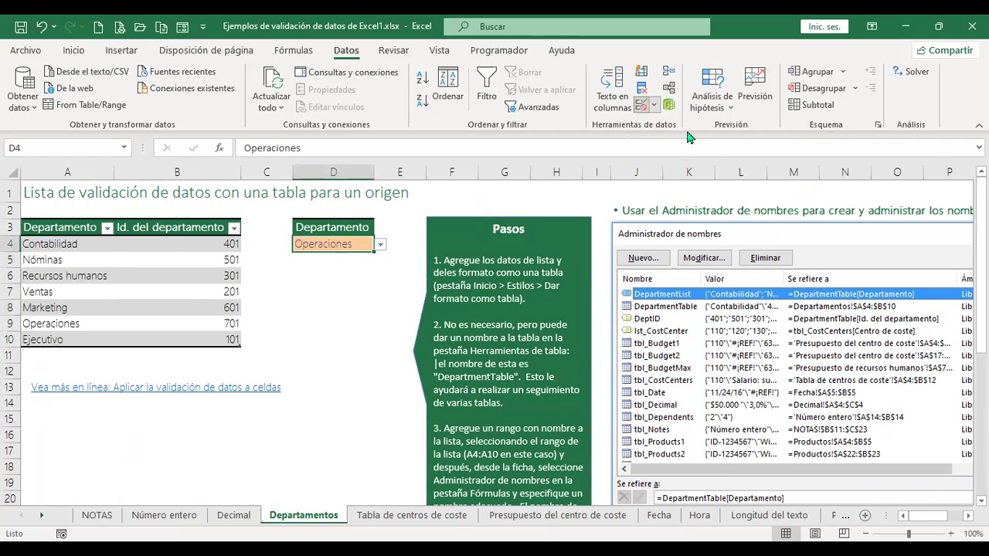
left_click(695, 125)
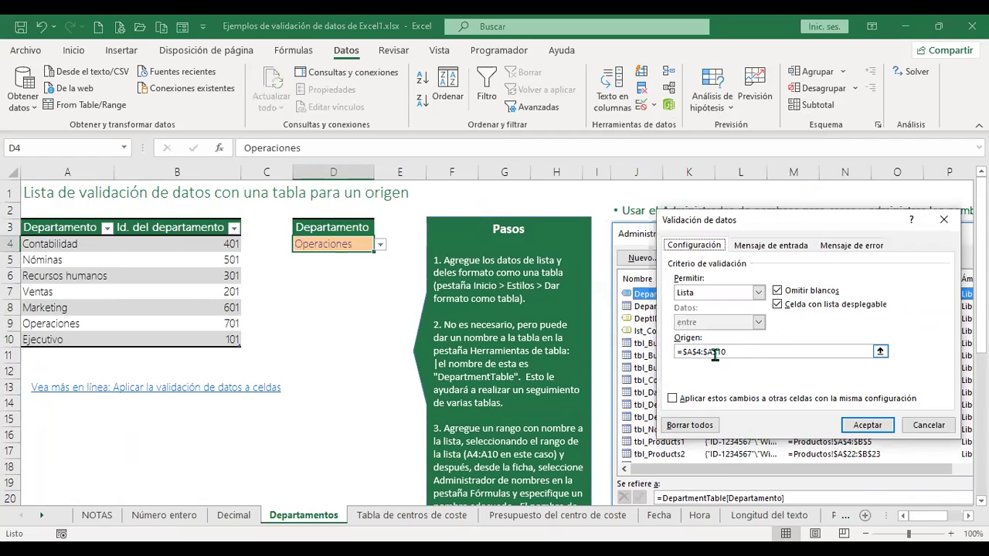
left_click_drag(686, 352, 742, 352)
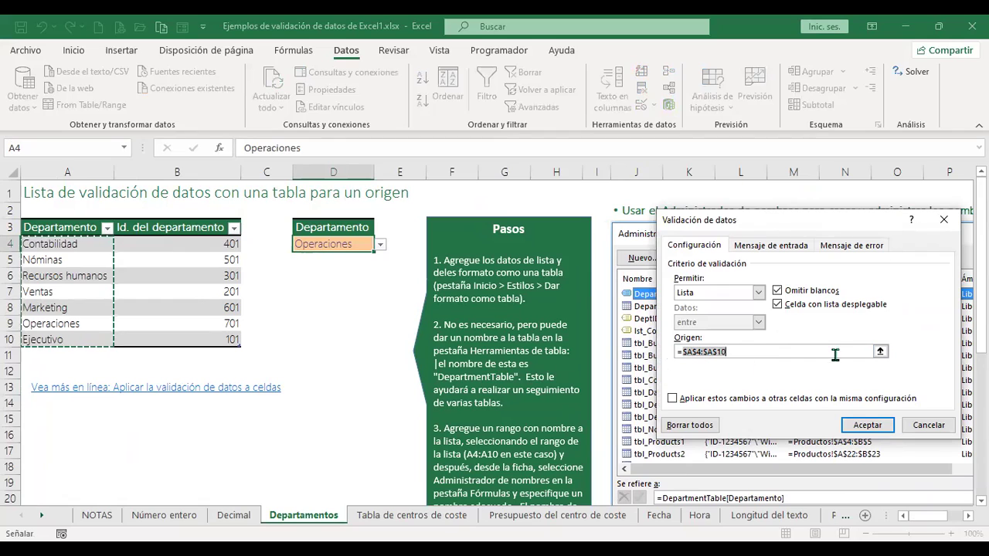
key("BackSpace")
key("BackSpace")
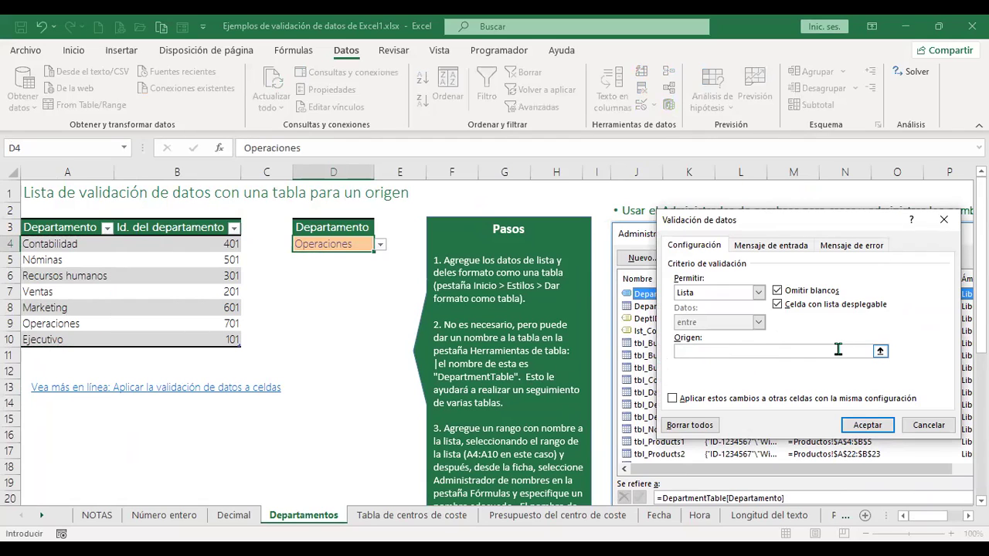
left_click(45, 244)
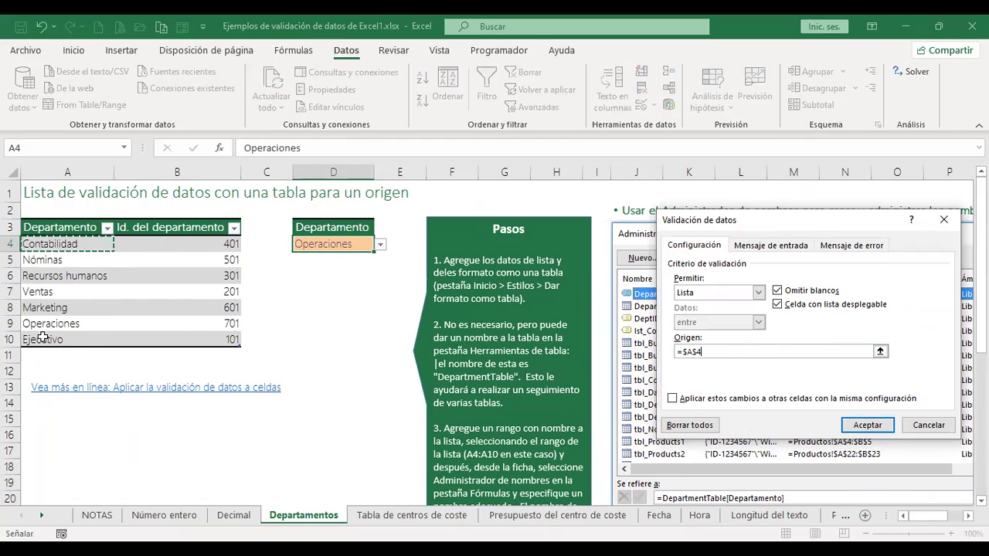
key("ctrl+shift+Down")
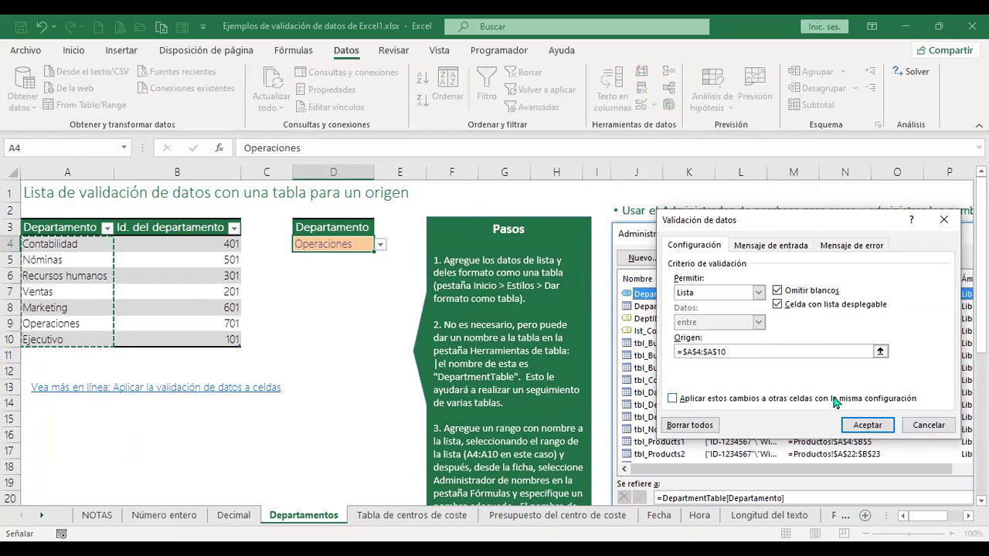
left_click(929, 426)
Check the defined names, then try to set D4's validation list source to =DepartamentList
left_click(124, 147)
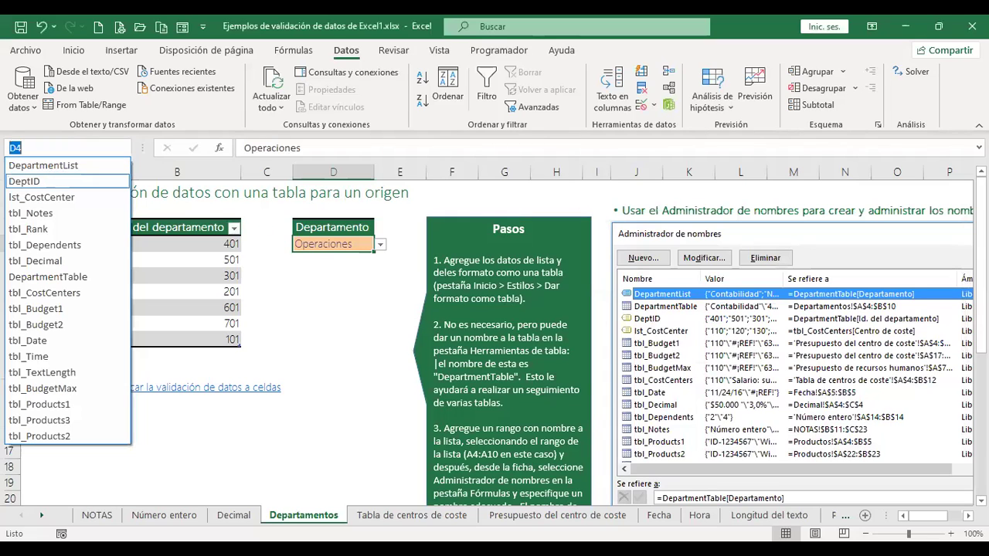
key("Escape")
left_click(351, 244)
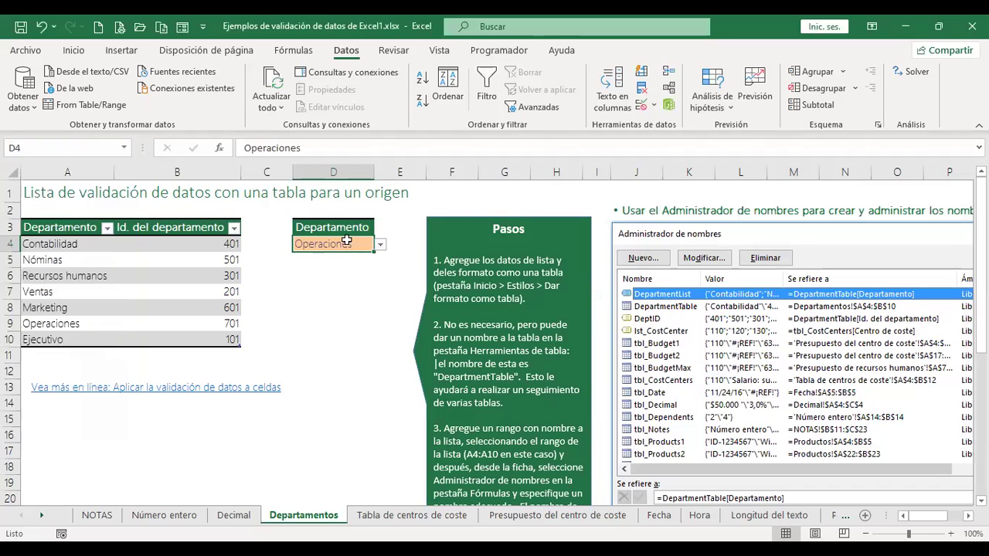
left_click(645, 105)
left_click(713, 352)
double_click(713, 351)
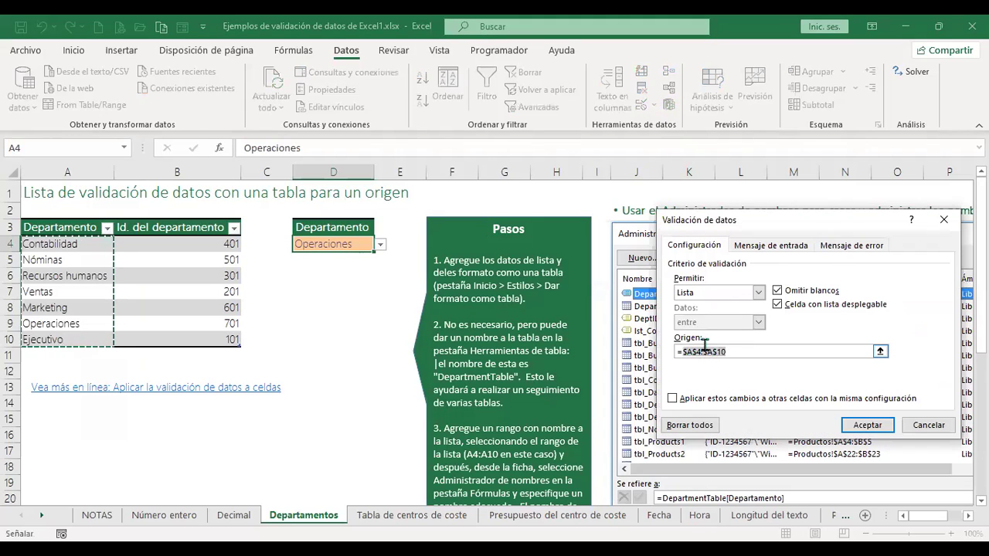
key("BackSpace")
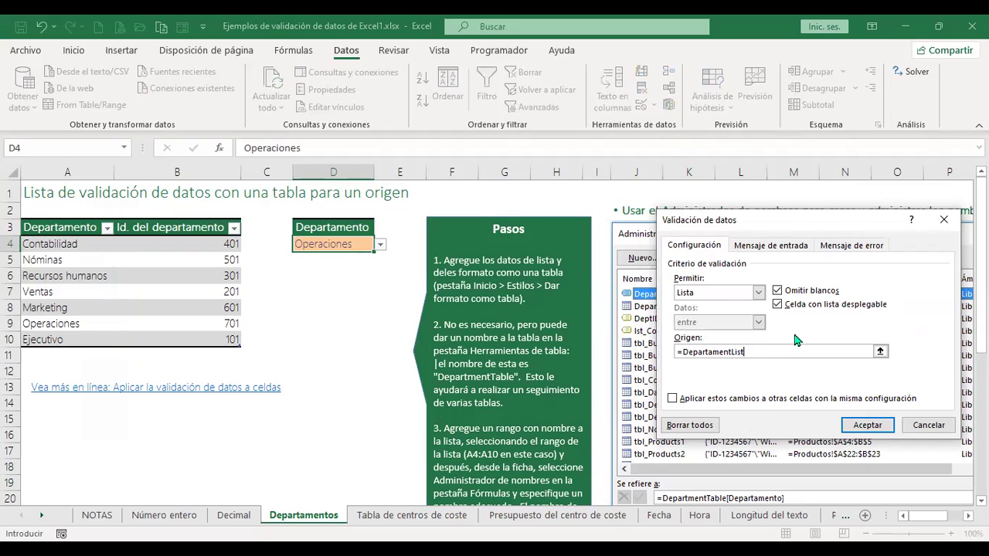
left_click(860, 435)
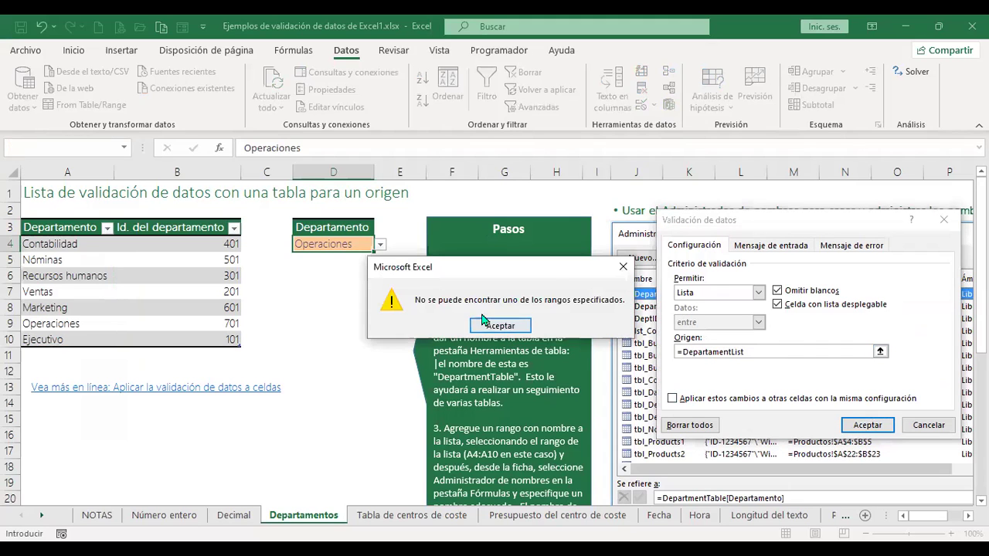
key("Return")
left_click(925, 432)
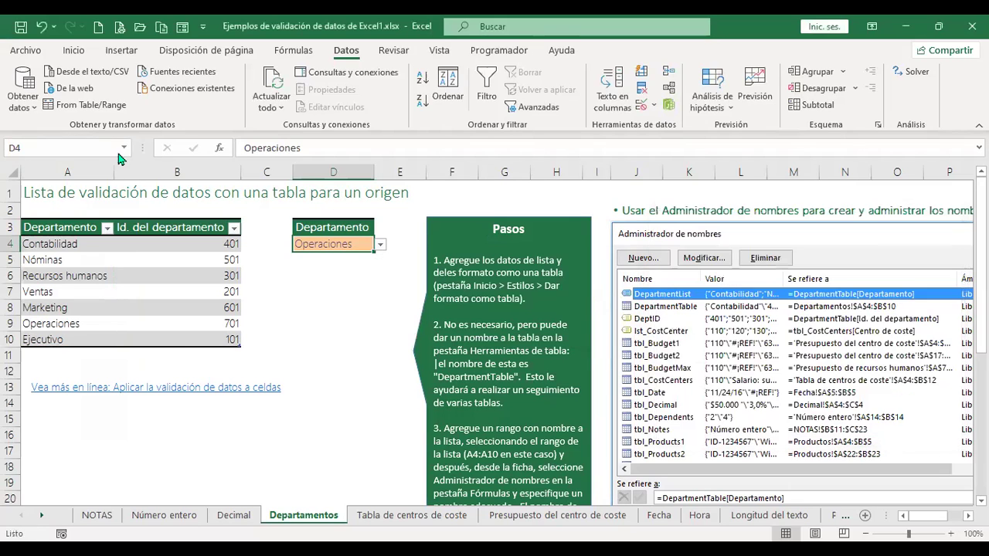
Check the exact name of the department range among the defined names and in the example validation image
left_click(123, 148)
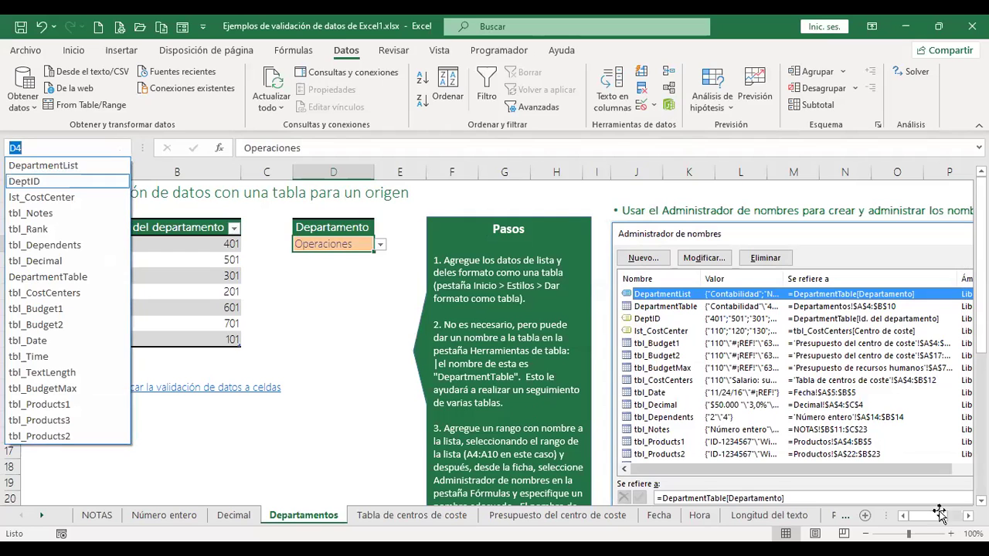
key("Escape")
left_click(356, 342)
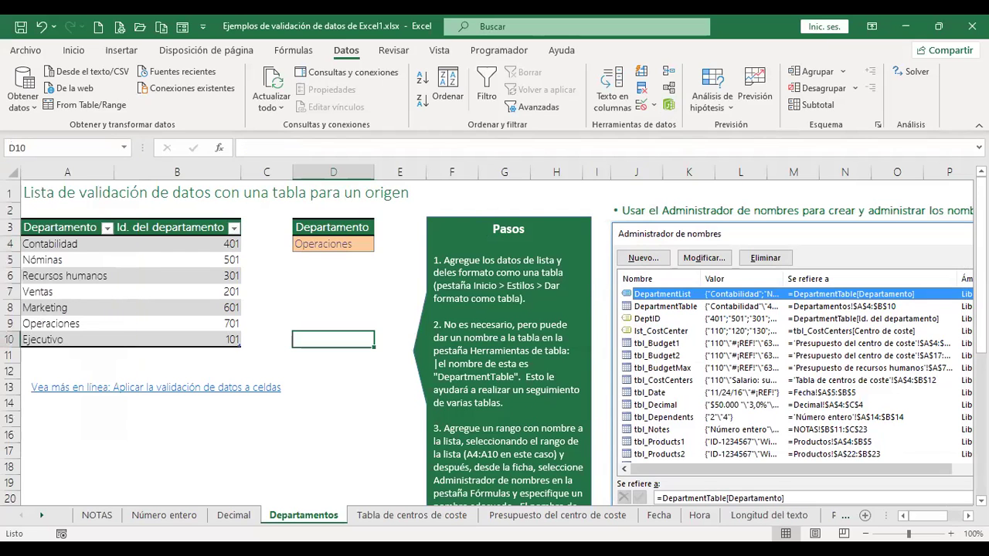
scroll(670, 384, "right", 6)
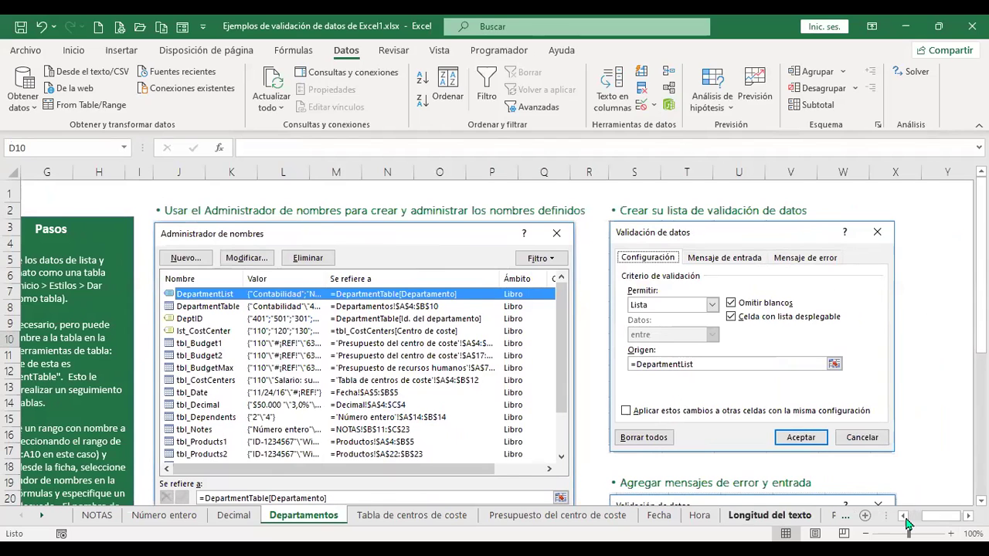
Replace the source of D4's validation list with the named range =DepartmentList and apply it
scroll(936, 512, "left", 6)
left_click(333, 243)
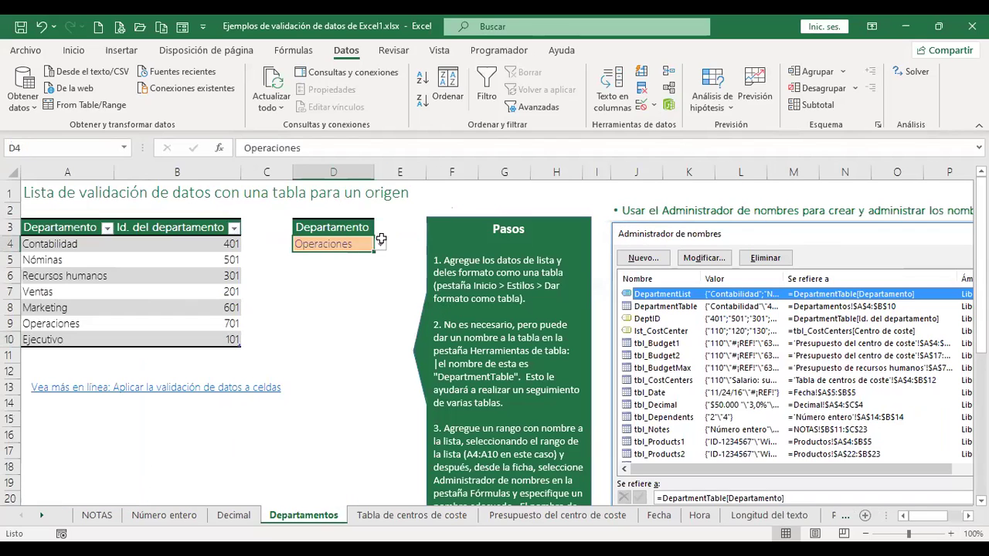
left_click(642, 110)
left_click(730, 354)
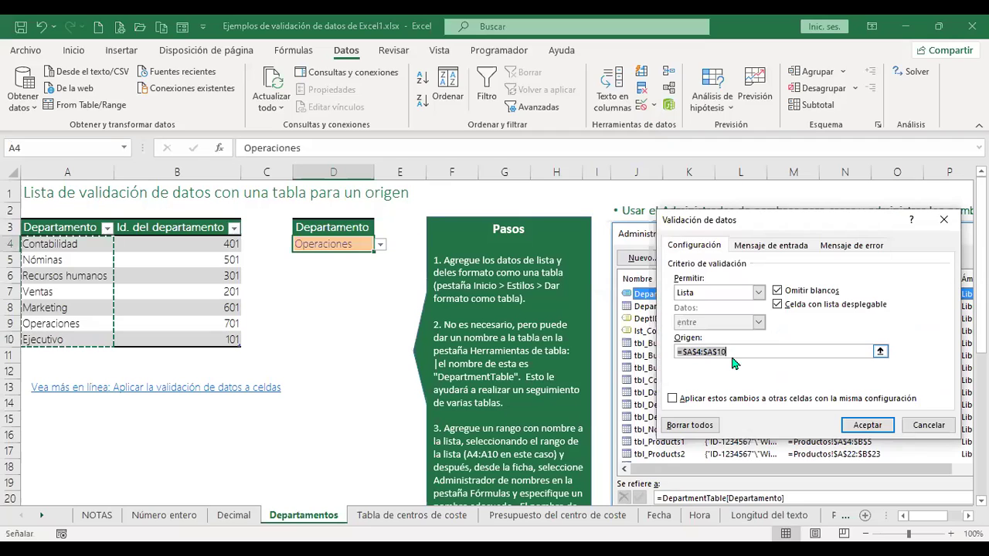
key("BackSpace")
key("BackSpace")
key("BackSpace")
key("BackSpace")
key("BackSpace")
key("BackSpace")
key("BackSpace")
key("BackSpace")
key("BackSpace")
key("BackSpace")
key("BackSpace")
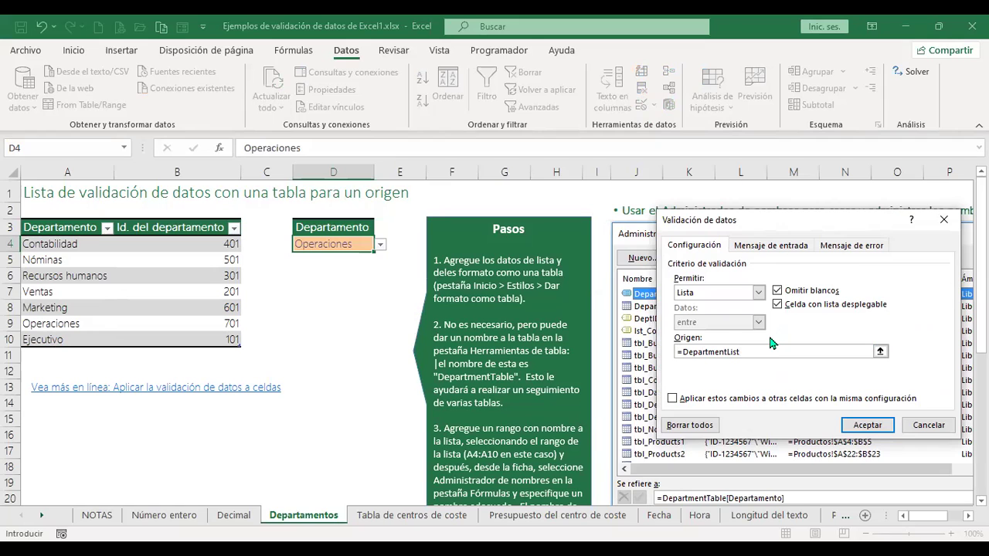
left_click(867, 425)
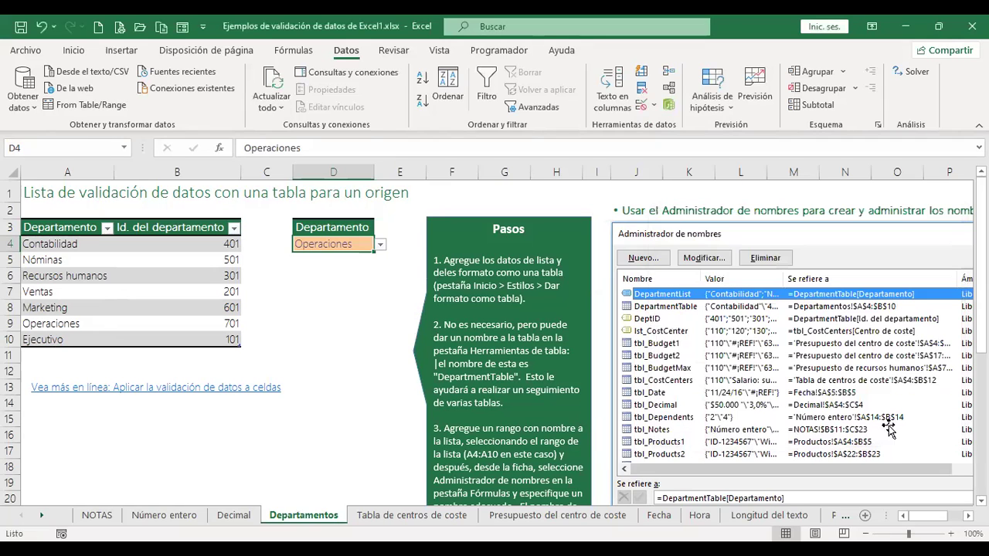
Test D4's drop-down list by choosing Operaciones and reviewing the departments it offers
left_click(381, 246)
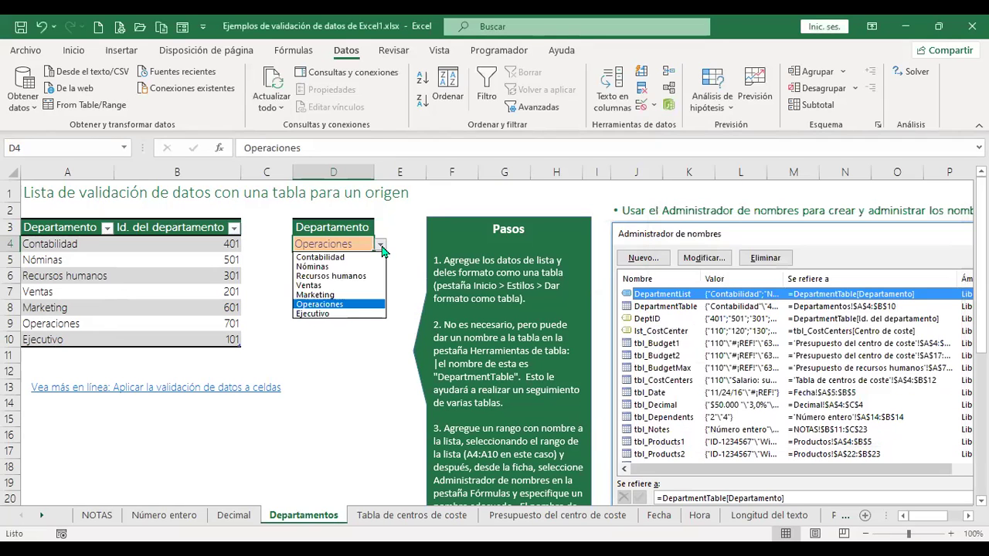
left_click(346, 304)
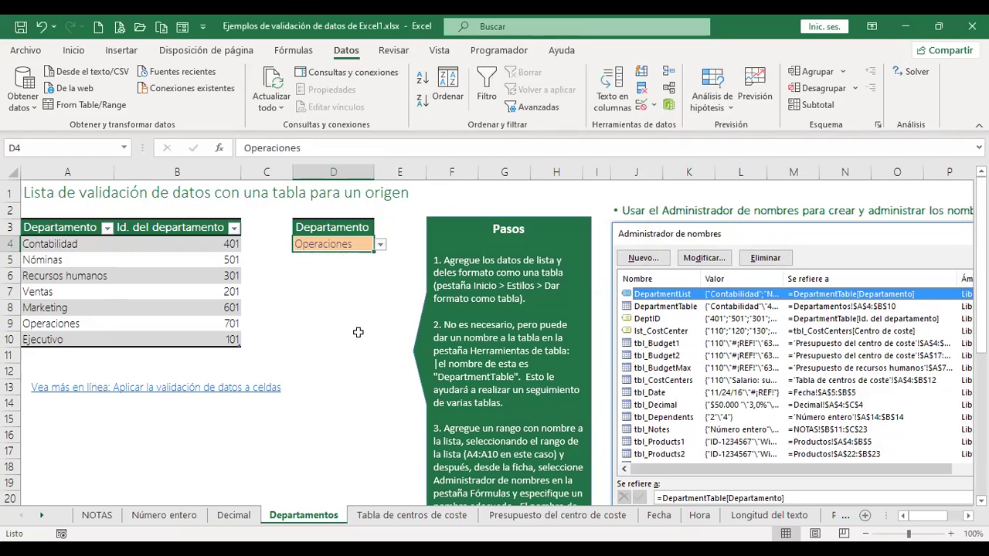
left_click(380, 245)
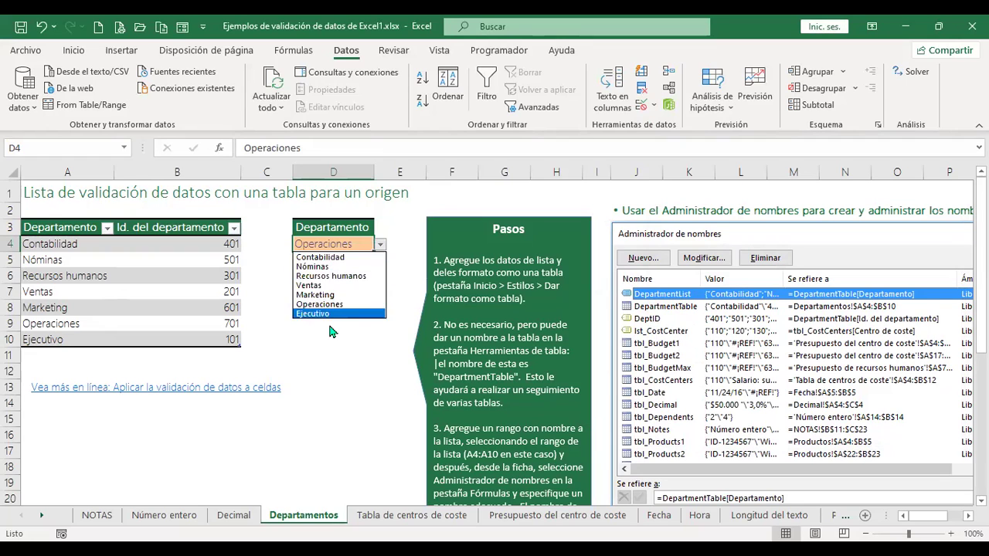
left_click(340, 380)
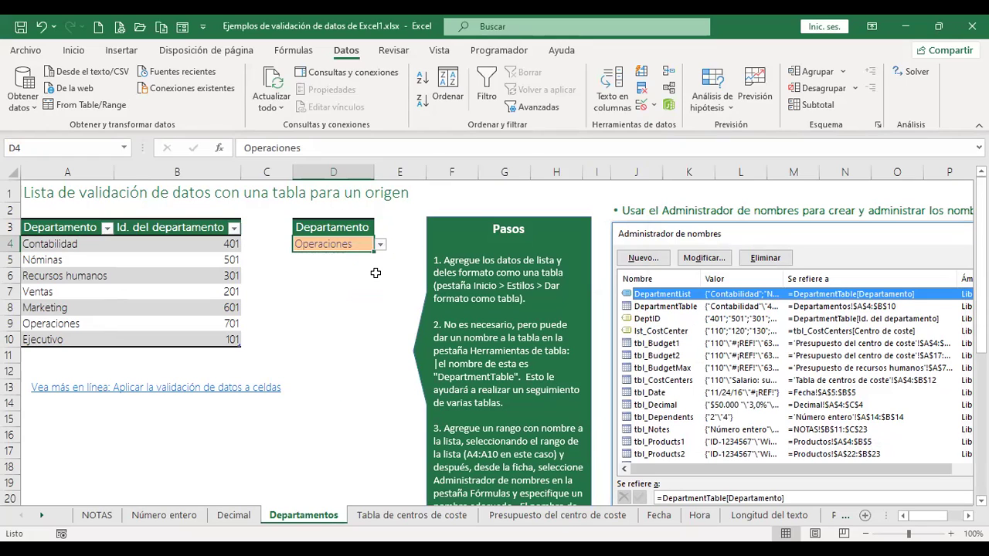
left_click(377, 274)
left_click(344, 241)
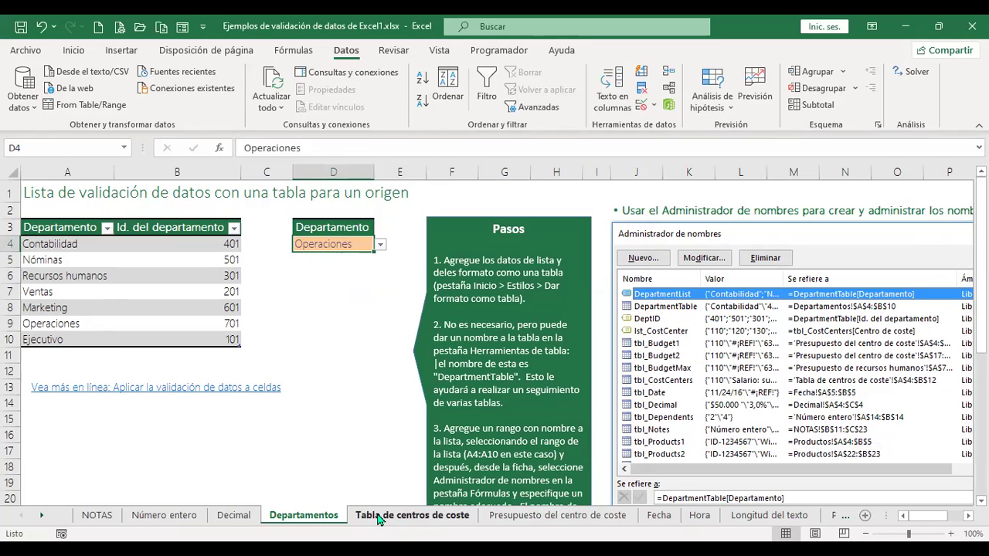
Compare the Tabla de centros de coste sheet with the department names on the Departamentos sheet
left_click(411, 518)
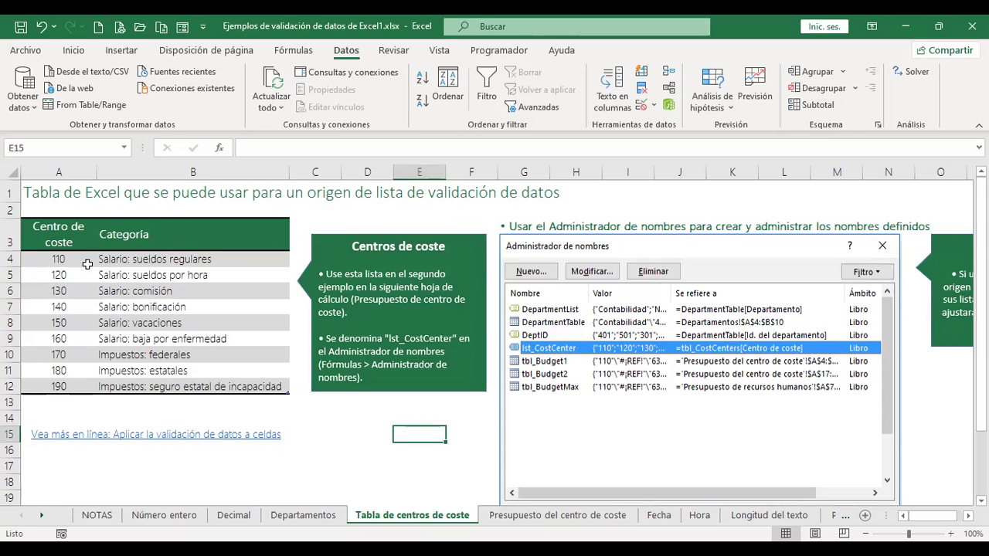
left_click(303, 515)
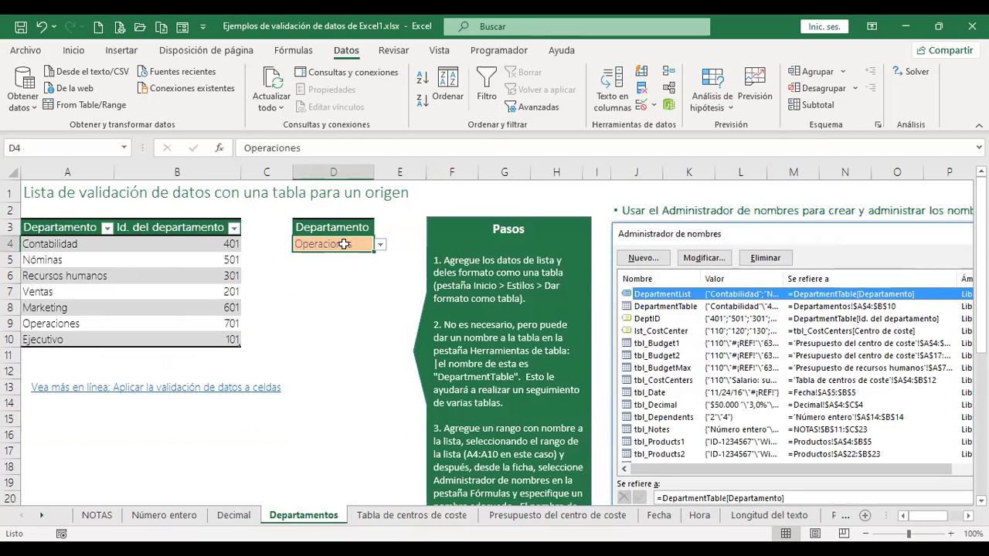
left_click_drag(66, 244, 54, 324)
left_click(333, 291)
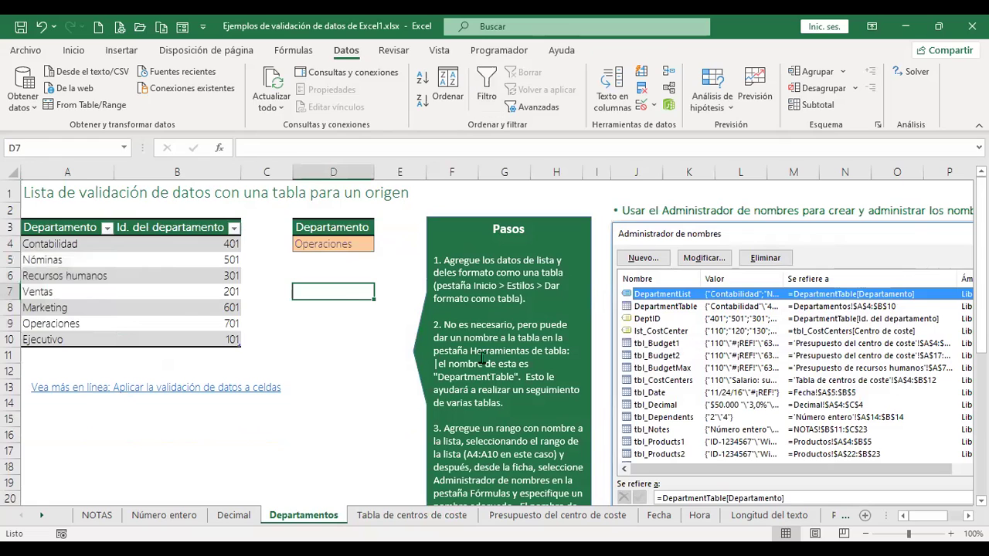
On the Tabla de centros de coste sheet, locate the cells covered by the defined name lst_CostCenter
left_click(393, 521)
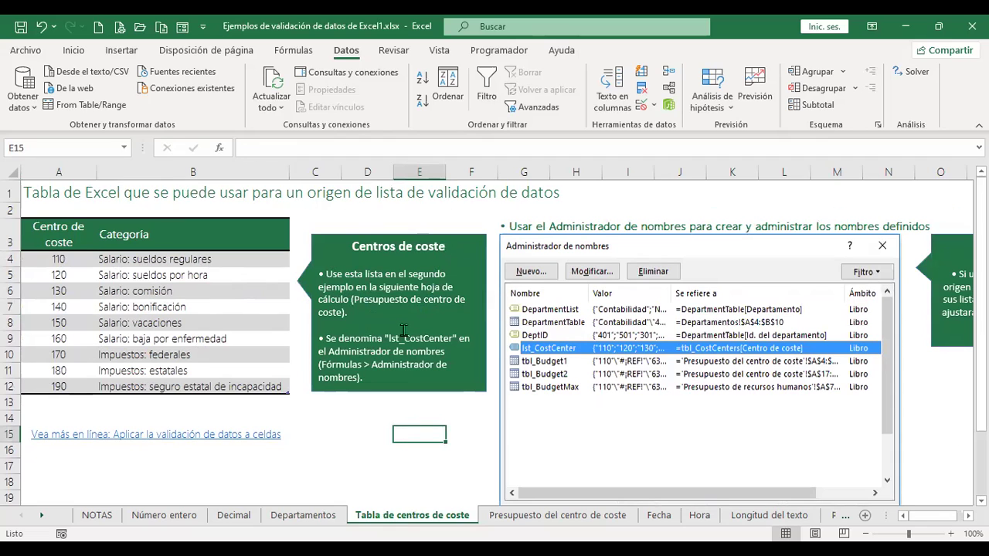
left_click(124, 148)
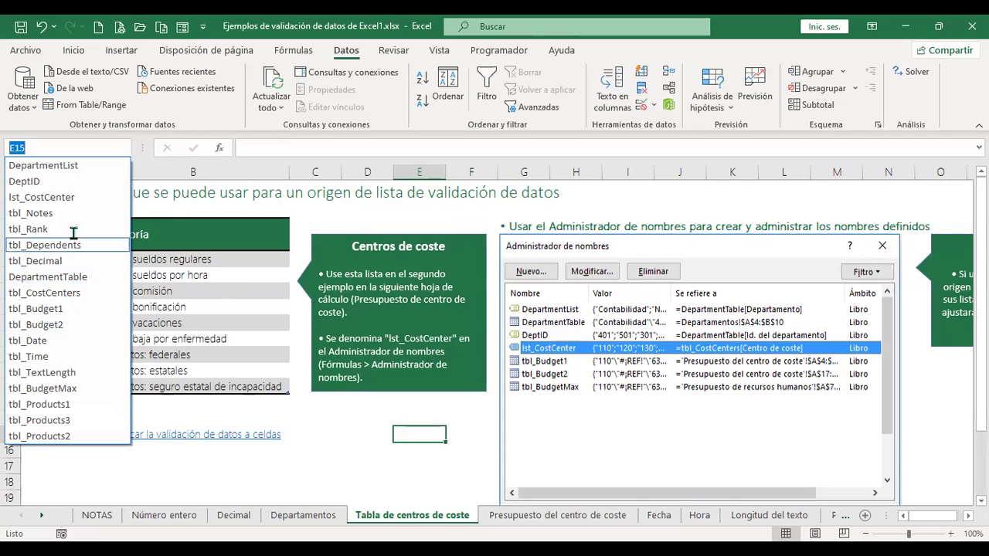
left_click(68, 198)
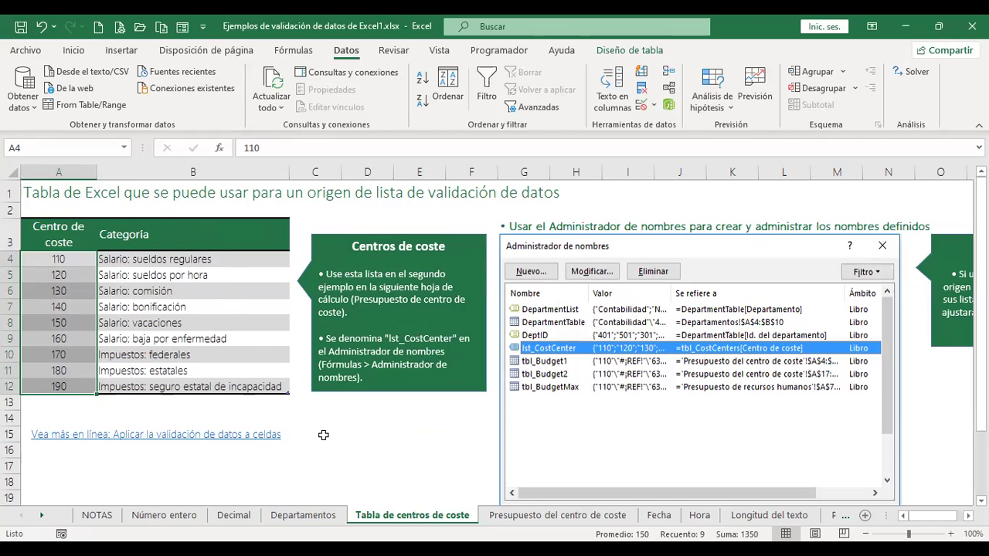
left_click(419, 449)
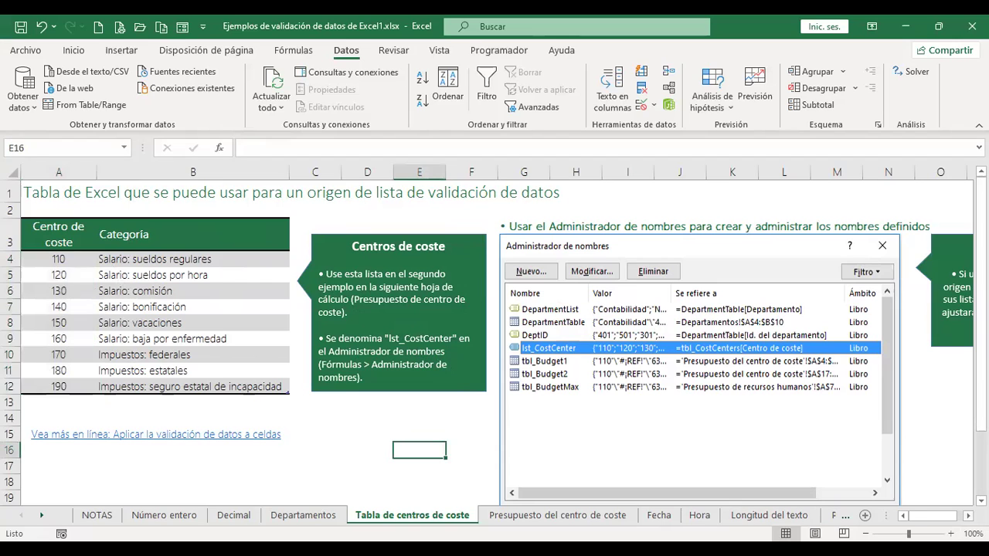
Read the note on dynamic lists based on Excel tables, and highlight the whole cost centre table A3:B12
scroll(538, 263, "right", 6)
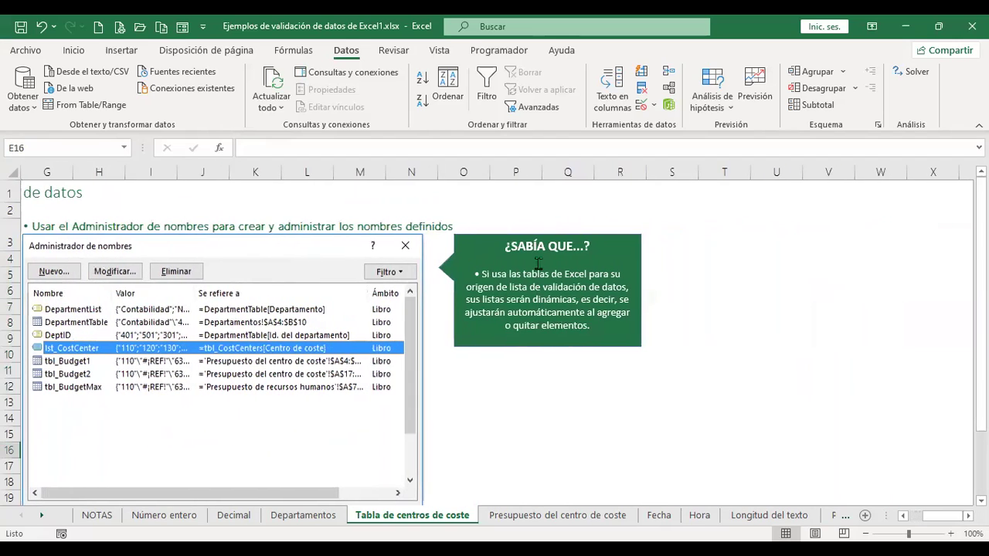
left_click(688, 295)
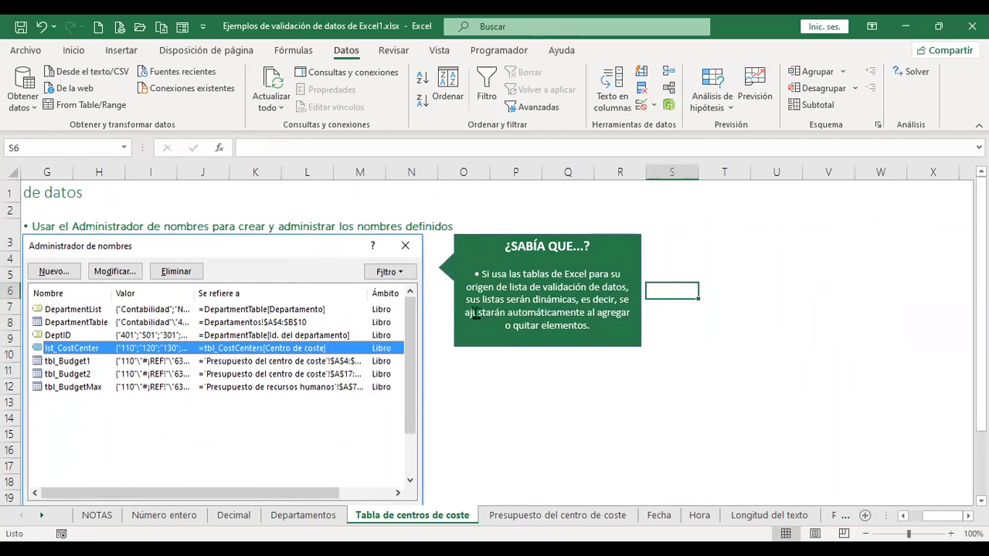
left_click(910, 516)
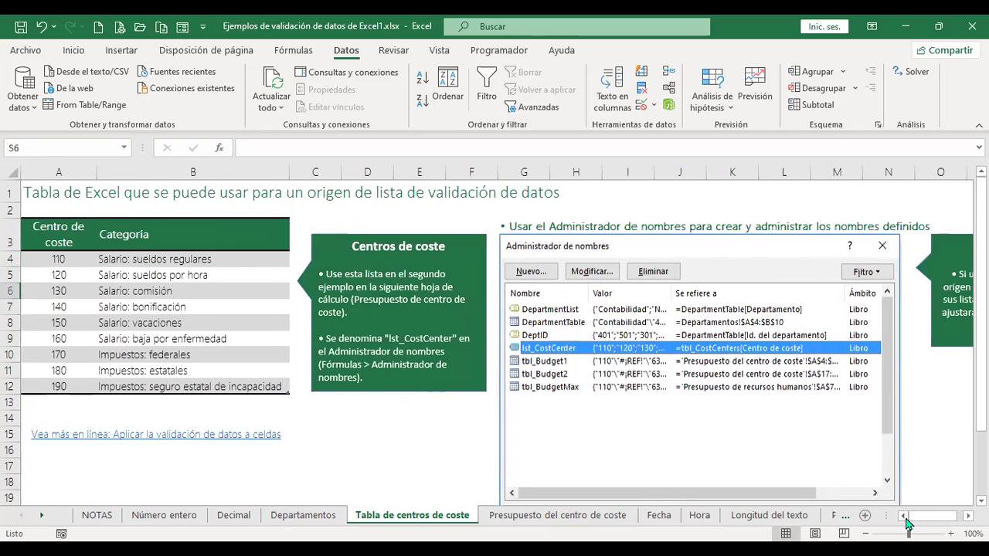
left_click(150, 279)
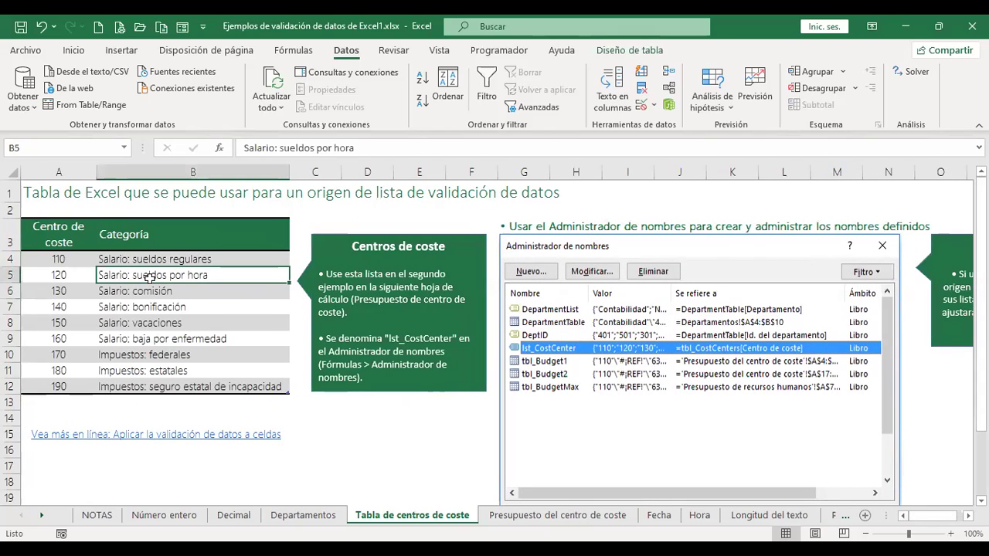
left_click_drag(59, 229, 189, 382)
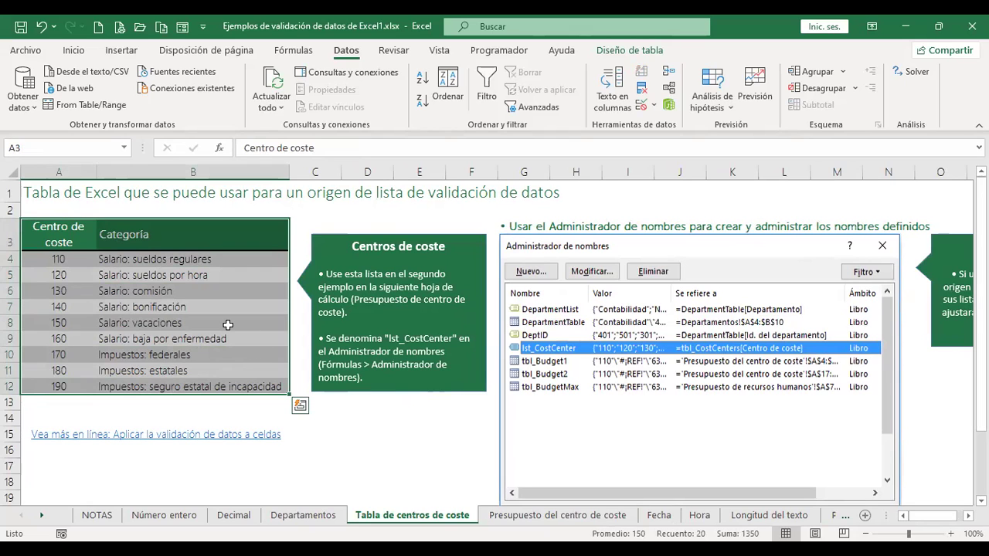
Review D4's drop-down list on the Departamentos sheet, and return to the Tabla de centros de coste sheet
left_click(303, 515)
left_click(363, 244)
left_click(382, 245)
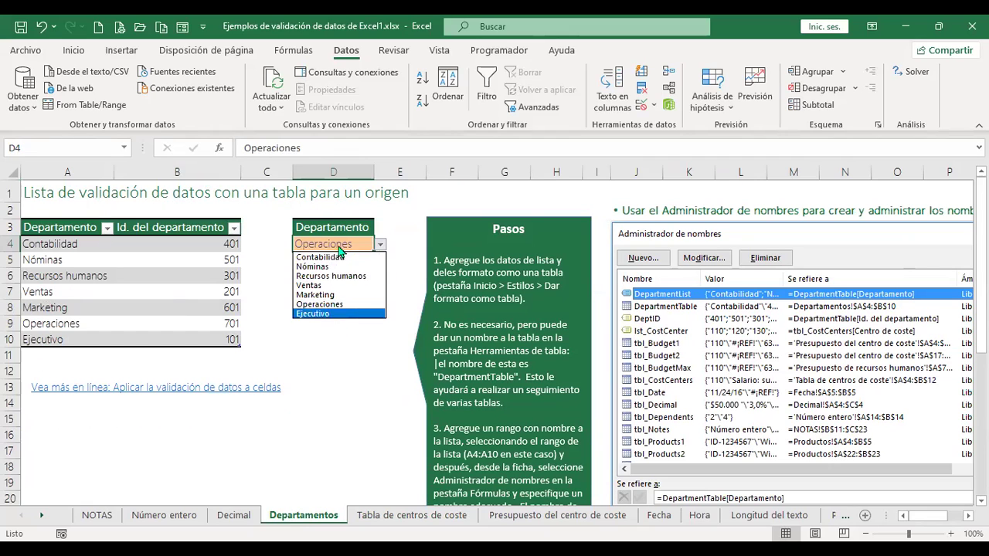
left_click(412, 515)
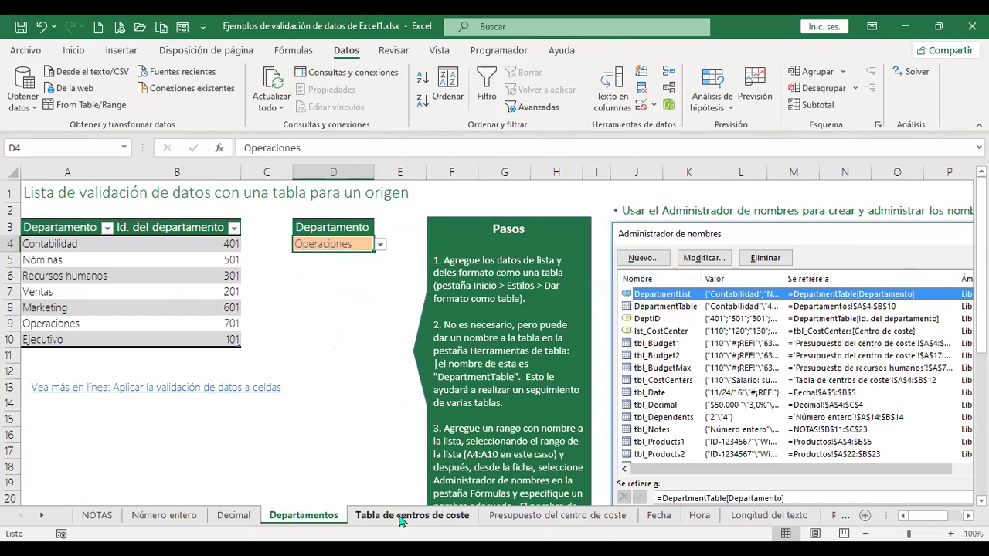
left_click(367, 450)
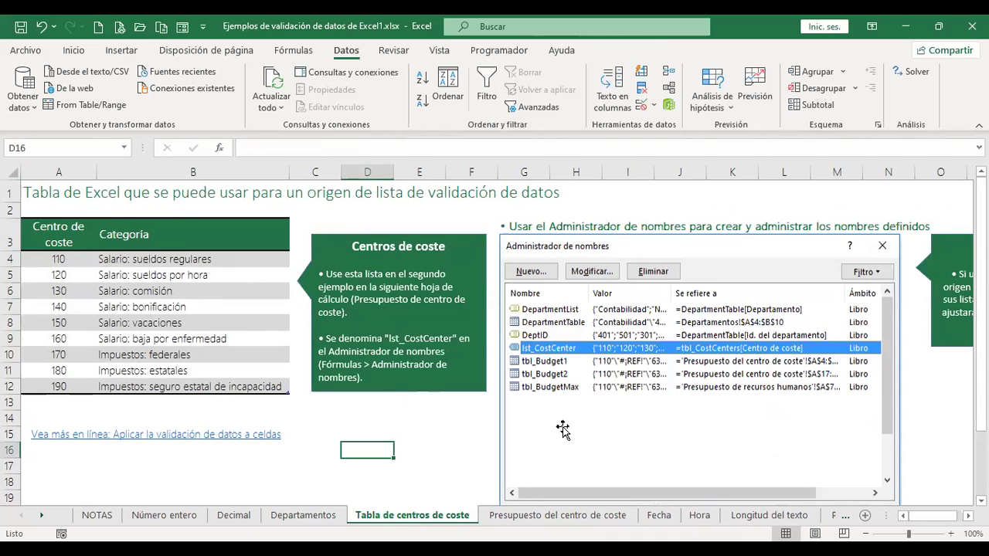
On the Presupuesto del centro de coste sheet, inspect B4's formula and the validation settings of A4:A12 without changing them
left_click(569, 516)
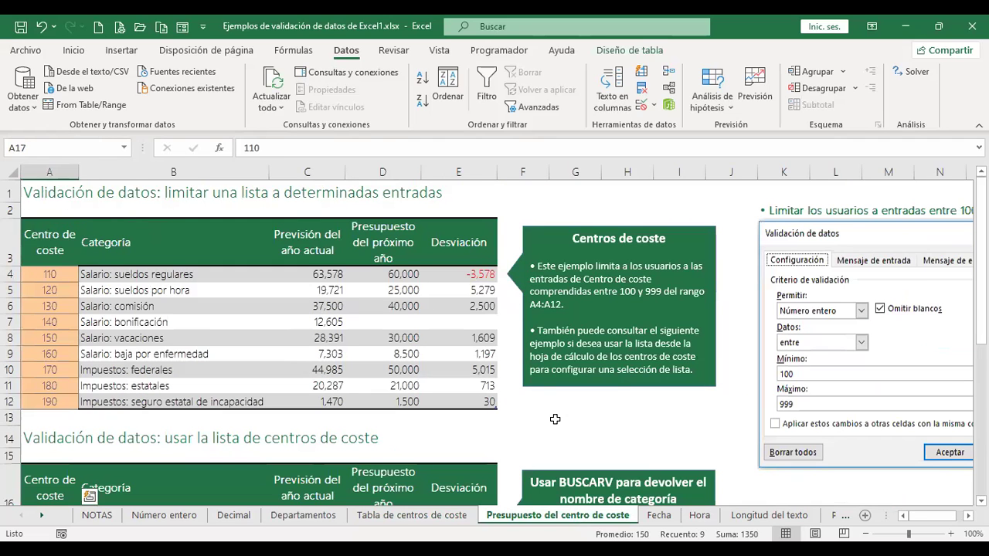
left_click(555, 419)
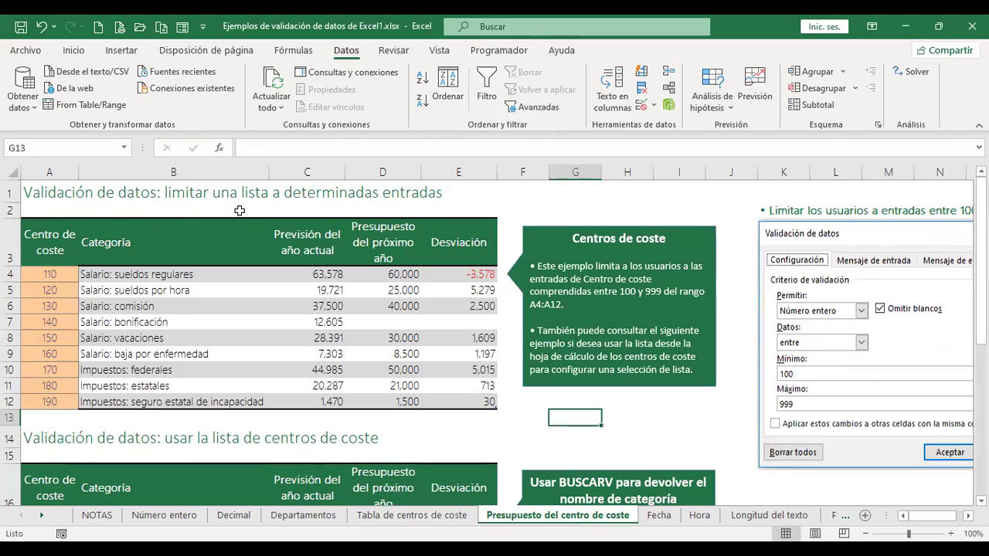
left_click(159, 274)
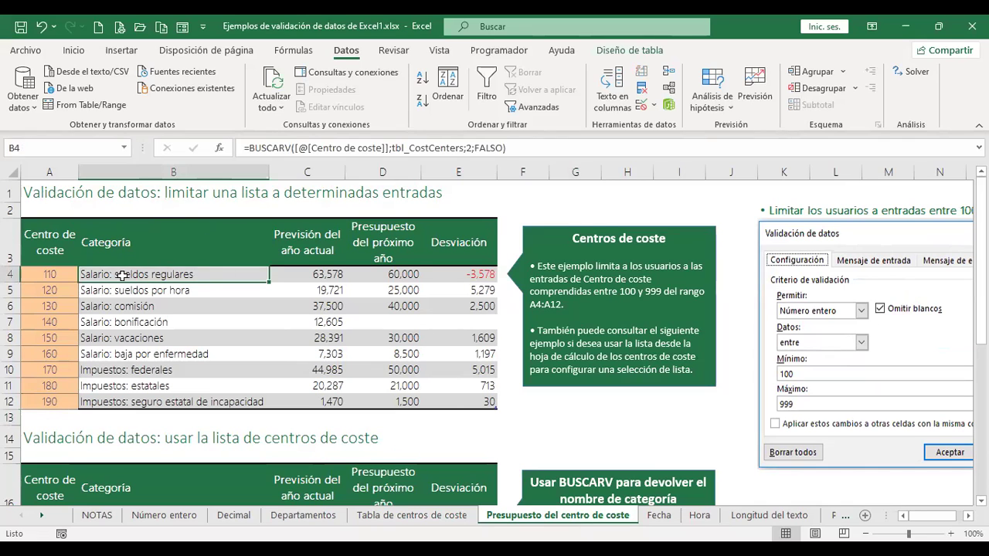
left_click(64, 273)
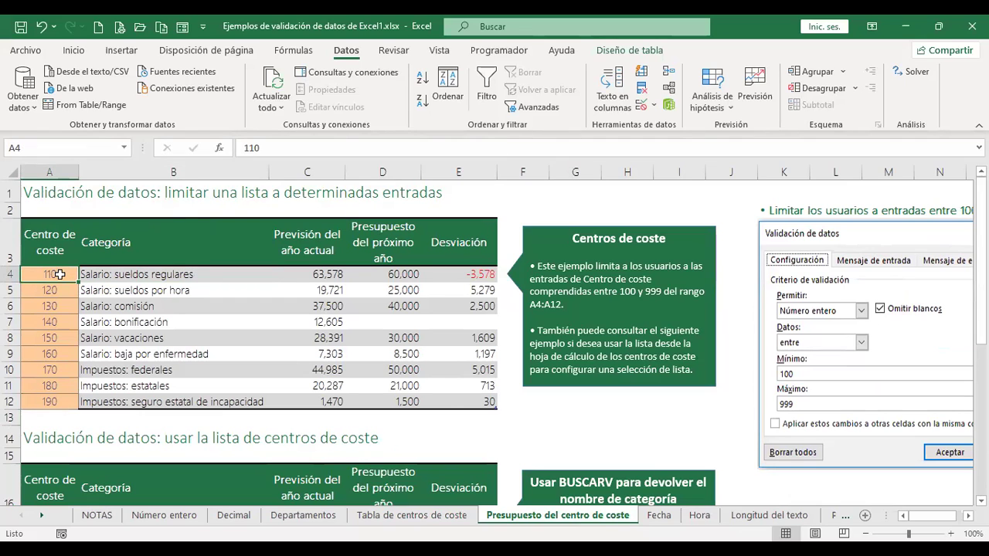
left_click_drag(58, 274, 53, 404)
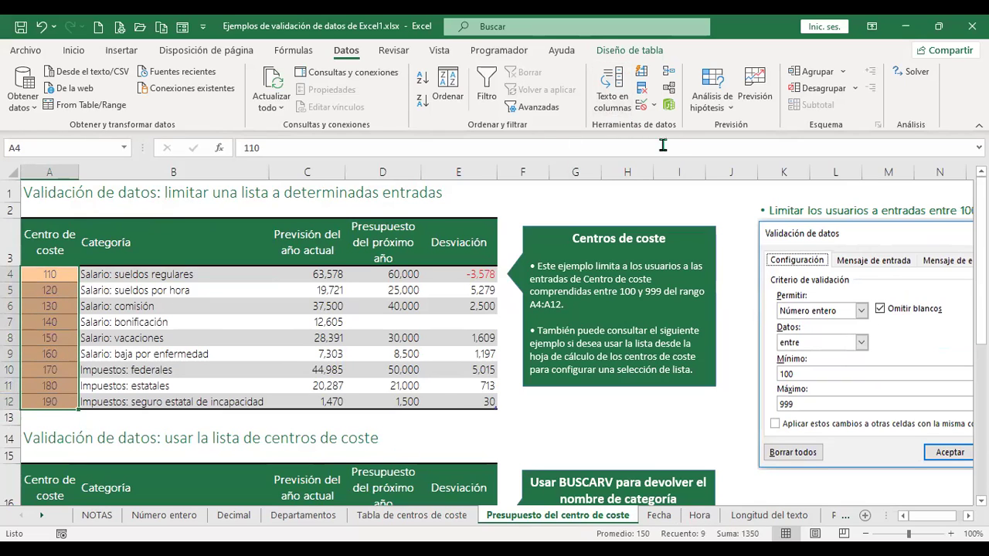
left_click(641, 108)
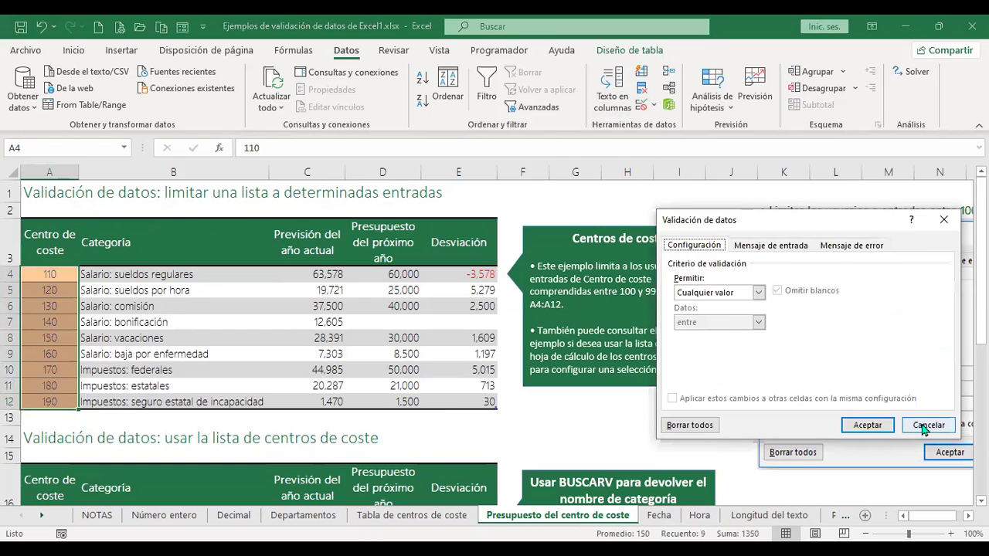
left_click(924, 427)
Compare the BUSCARV formula in B4 and its code in A4 with the Tabla de centros de coste sheet
left_click(168, 273)
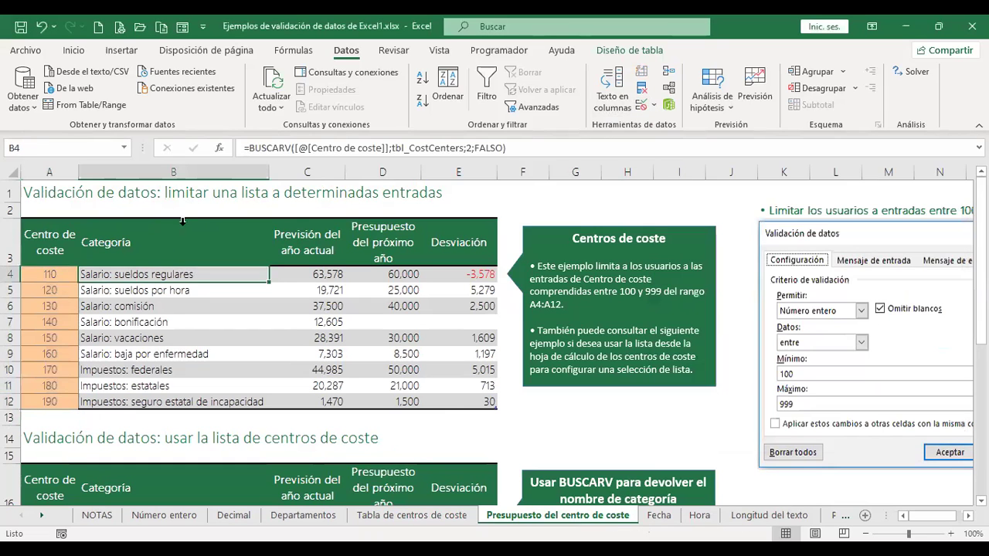
left_click(54, 275)
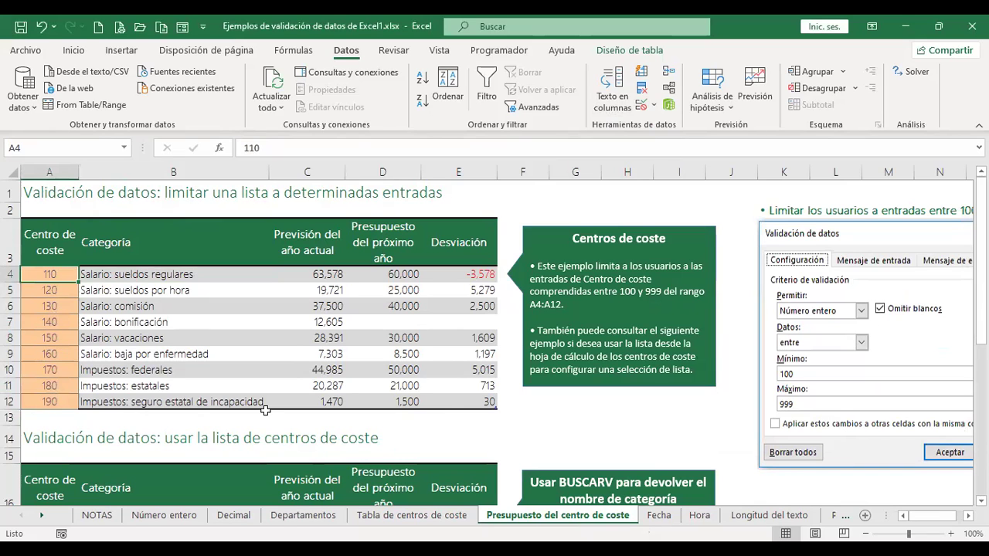
left_click(411, 515)
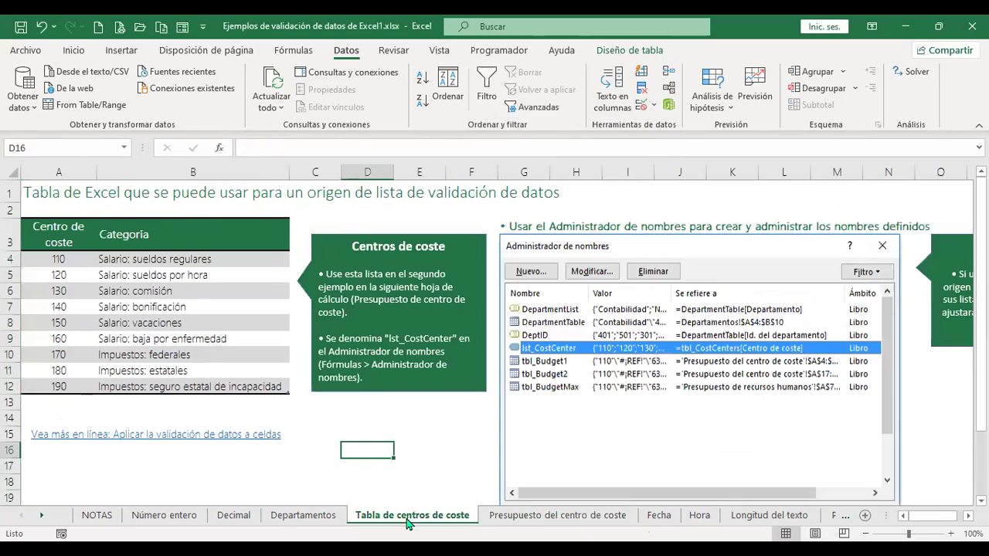
left_click(557, 515)
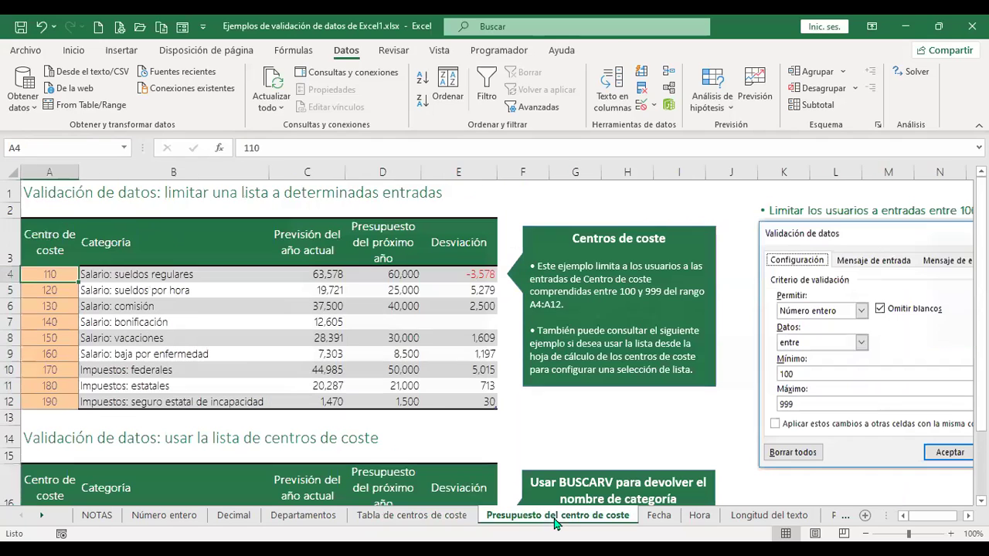
left_click(160, 276)
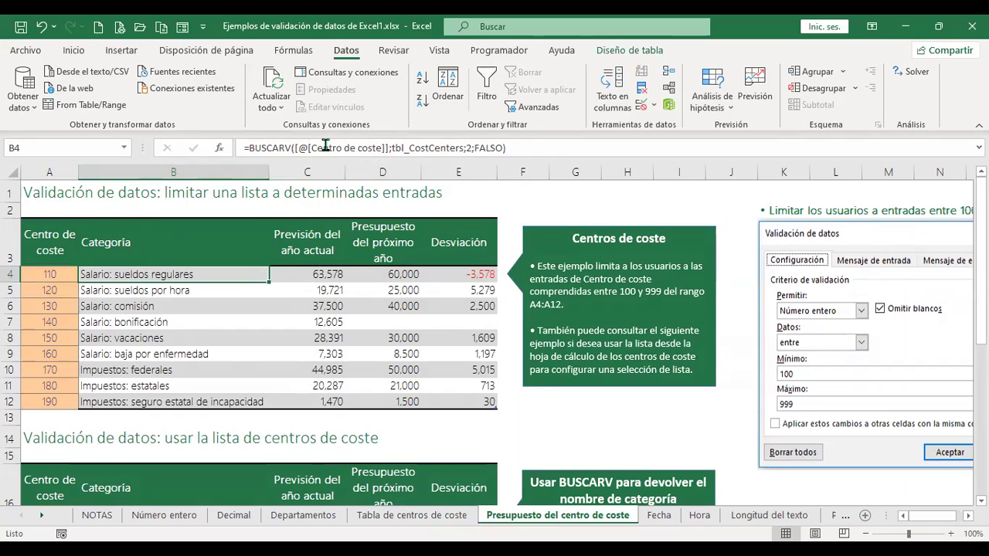
Check the codes on the Tabla de centros de coste sheet, and enter 200 as the cost centre in A4 of the budget sheet
left_click(56, 273)
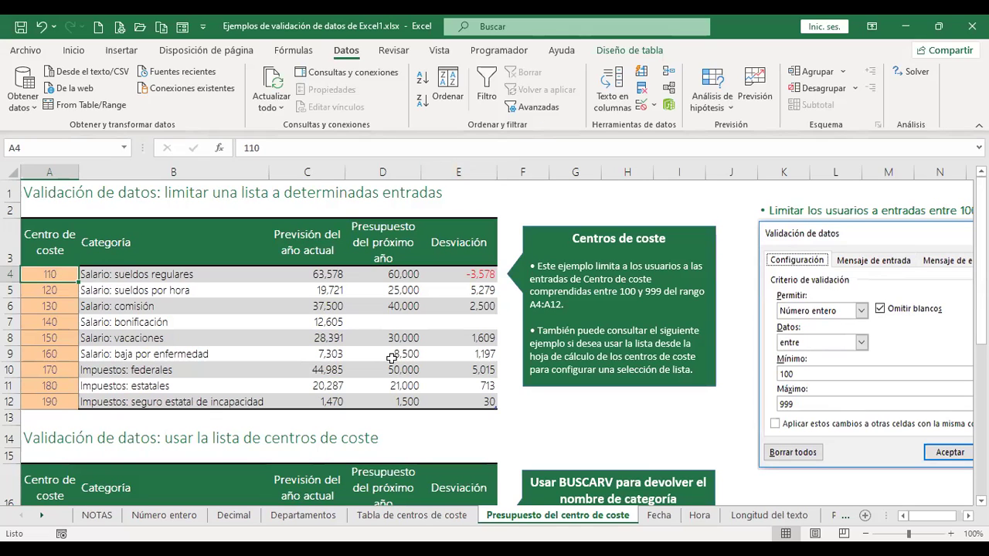
left_click(412, 515)
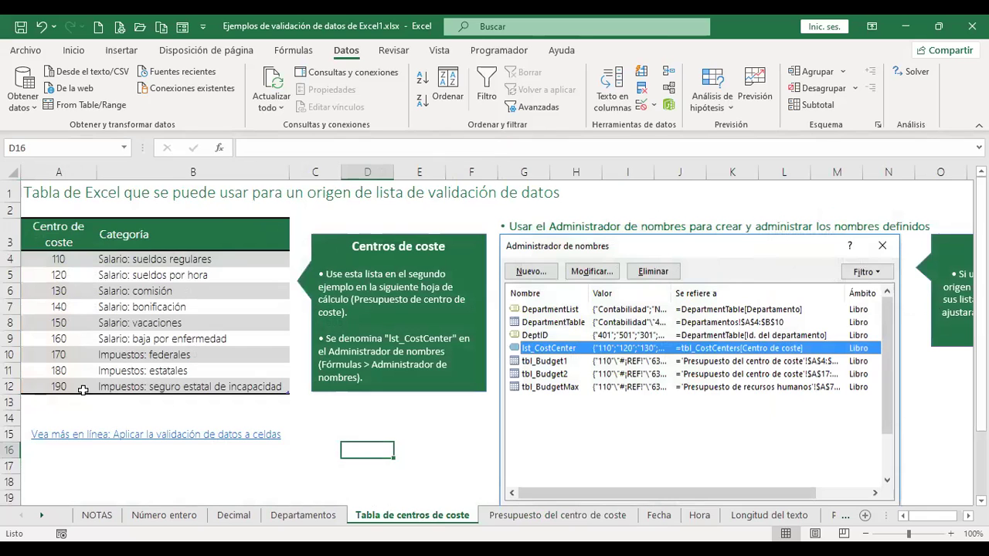
left_click(557, 515)
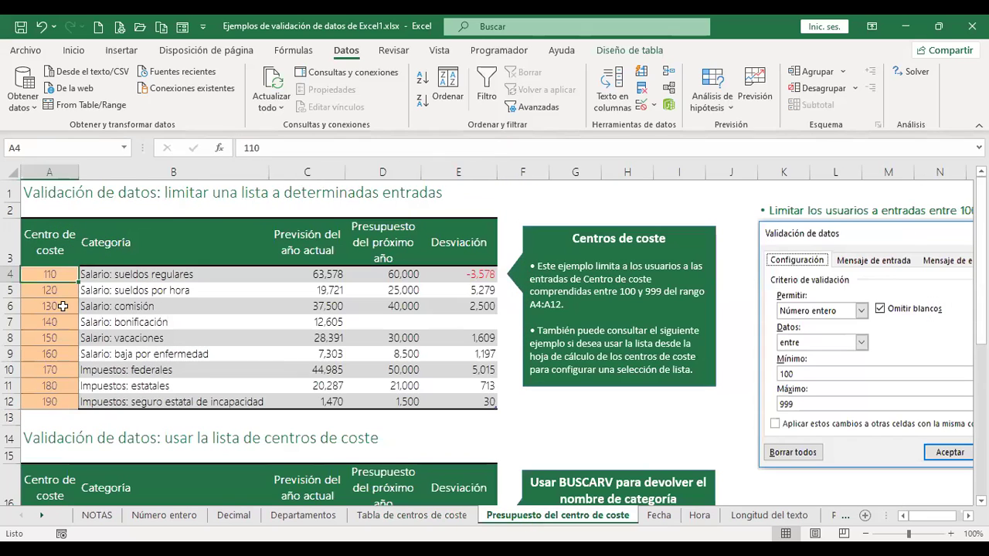
type("200")
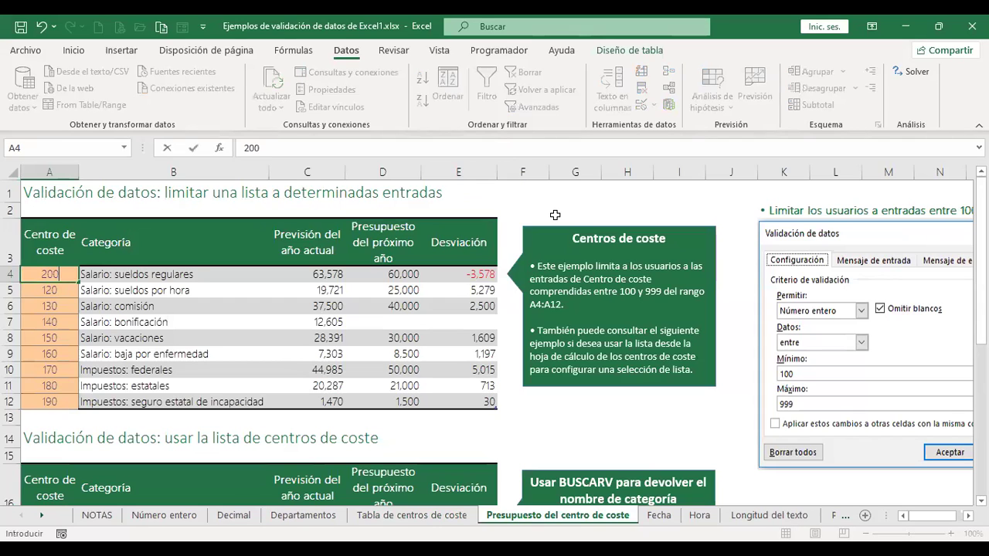
key("Return")
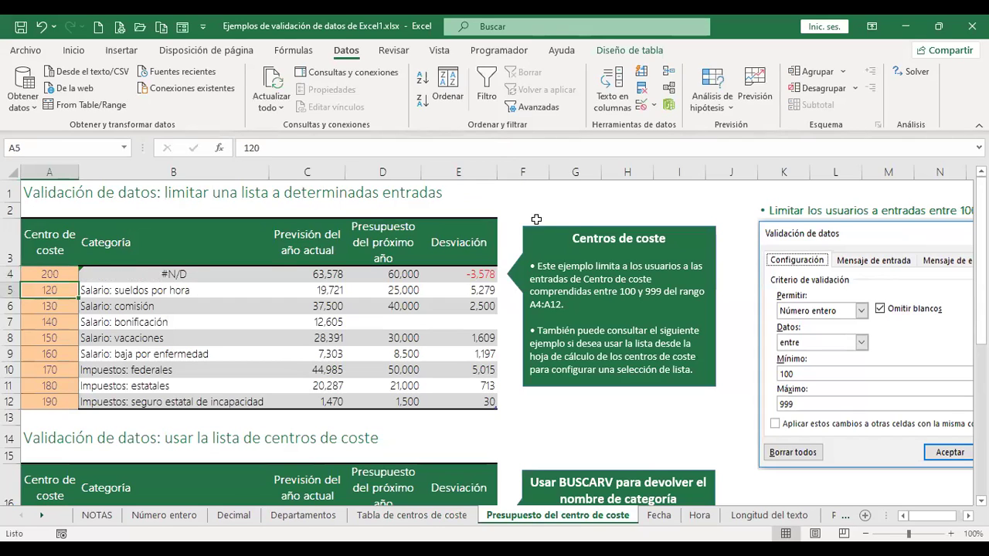
Compare B4's lookup for code 200 with the codes listed on the Tabla de centros de coste sheet
left_click(224, 276)
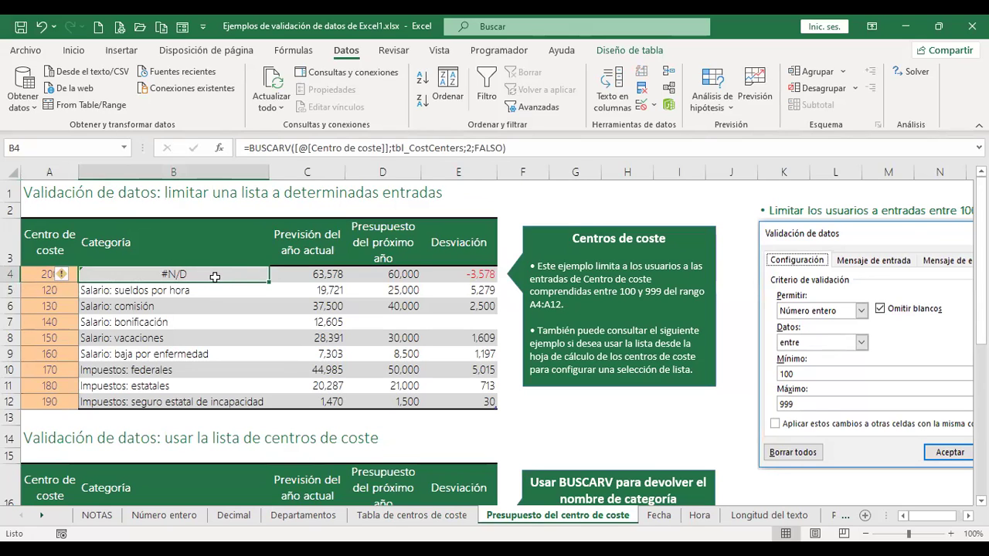
left_click(434, 515)
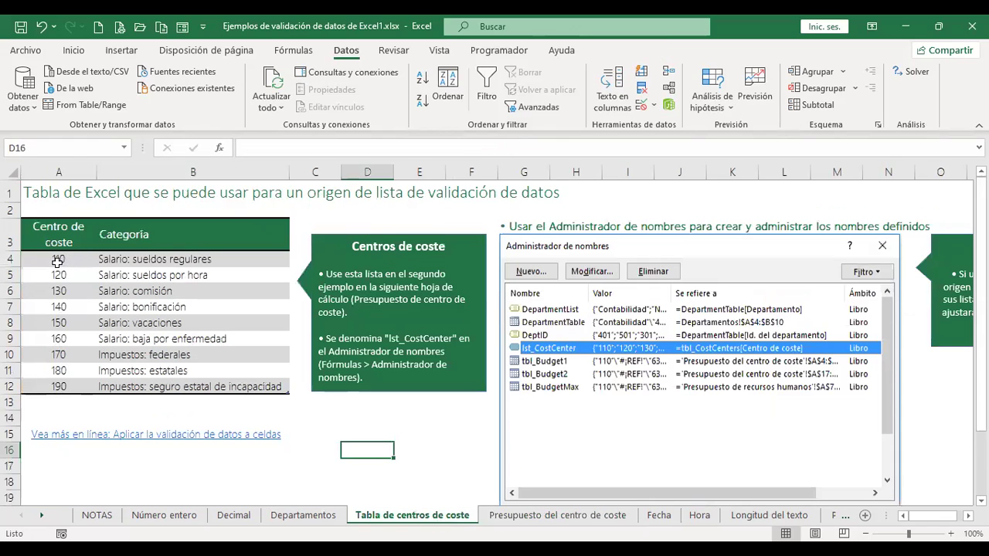
left_click(518, 515)
Clear the cost centre codes in A4:A12 of the first budget table
left_click(44, 273)
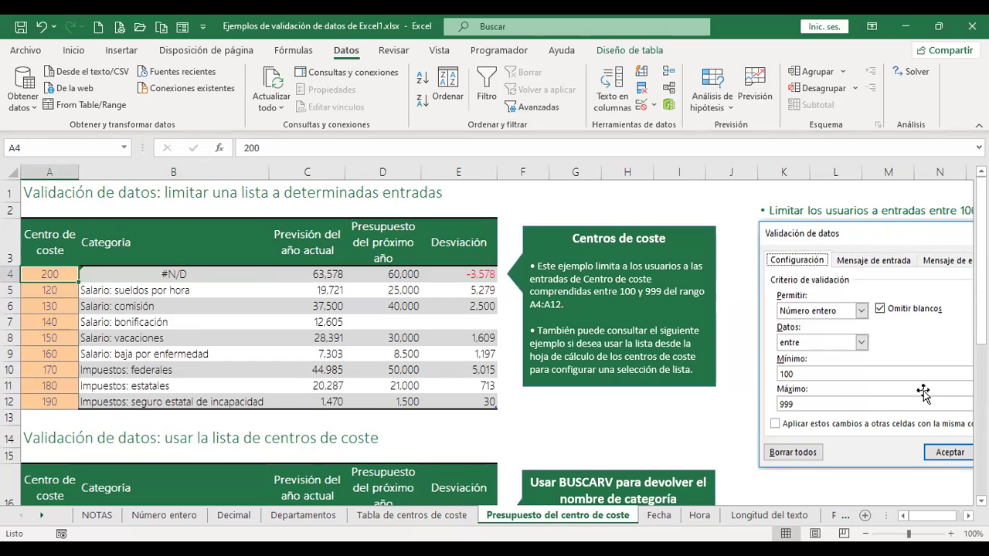
key("shift+Down")
key("shift+Down")
key("shift+Down")
key("shift+Down")
key("shift+Down")
key("shift+Down")
key("shift+Down")
key("shift+Down")
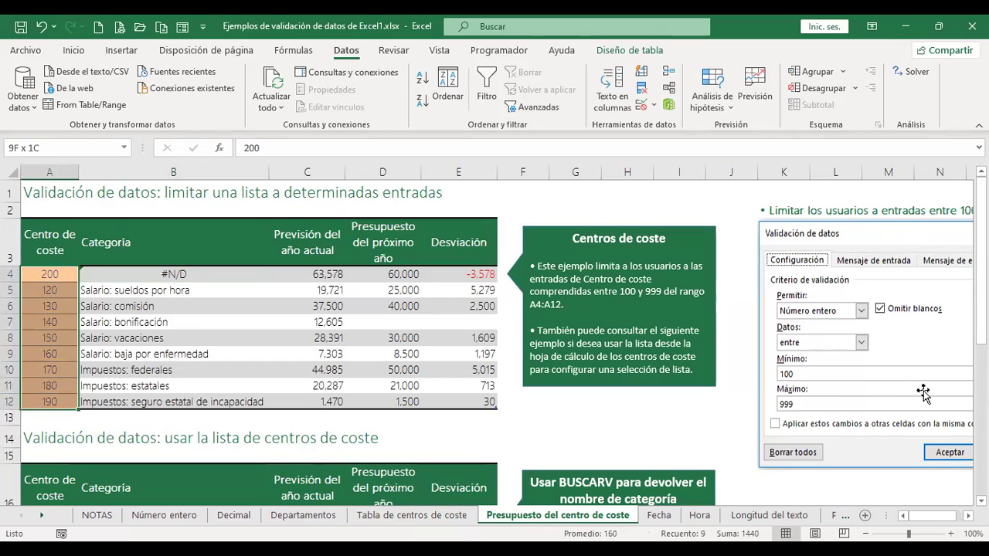
key("Delete")
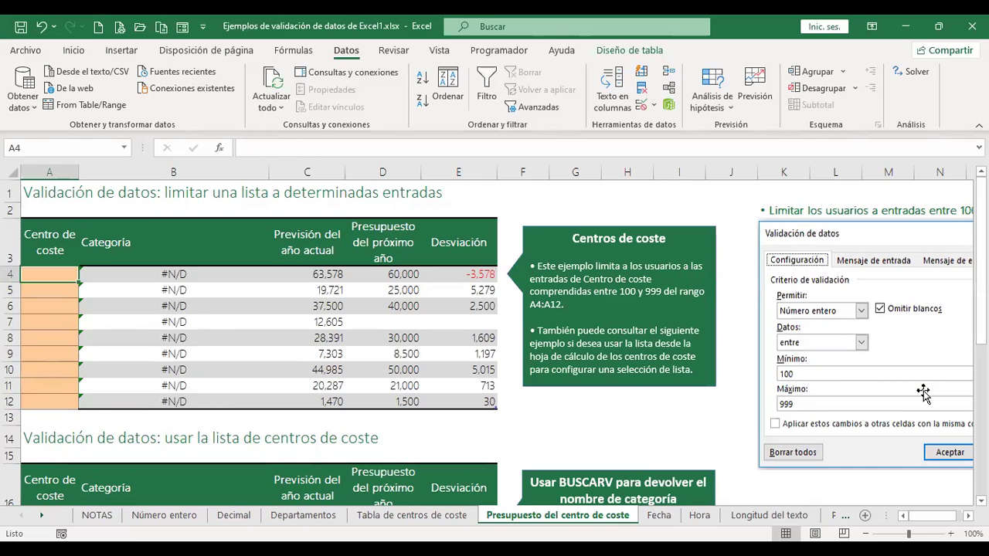
Apply data validation to A4:A12 that allows only whole numbers (Número entero) between 100 and 999
key("shift+Down")
key("shift+Down")
key("shift+Down")
key("shift+Down")
key("shift+Down")
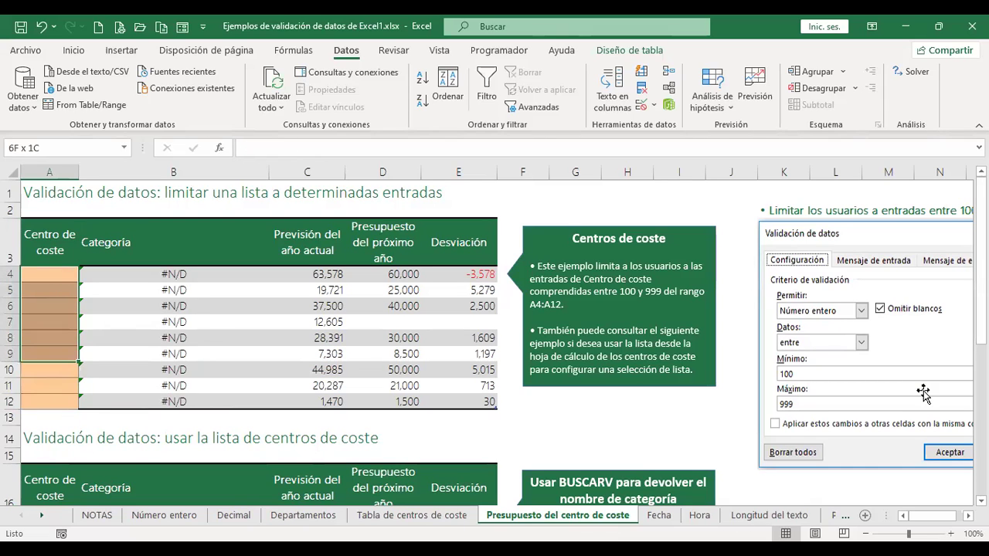
key("shift+Down")
key("shift+Down")
key("shift+Down")
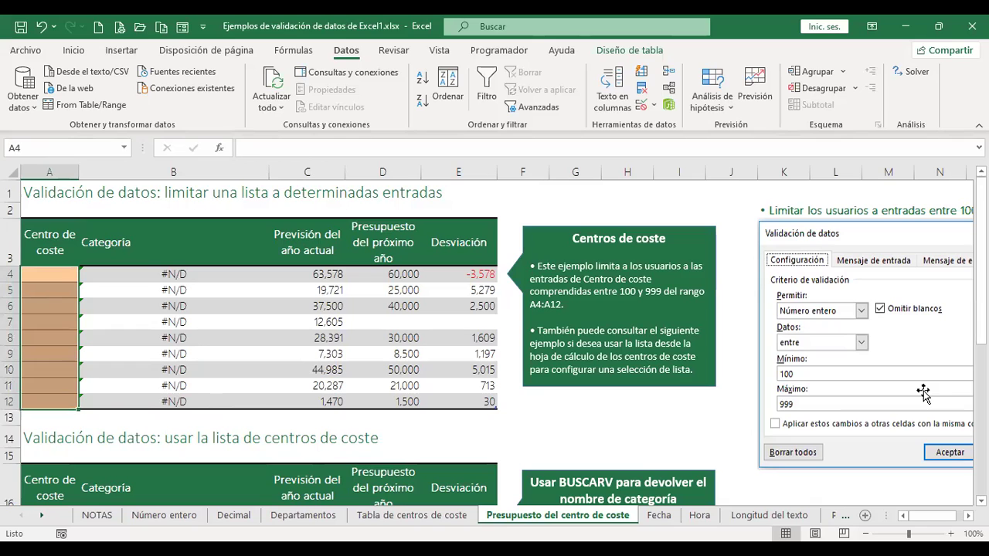
left_click(643, 104)
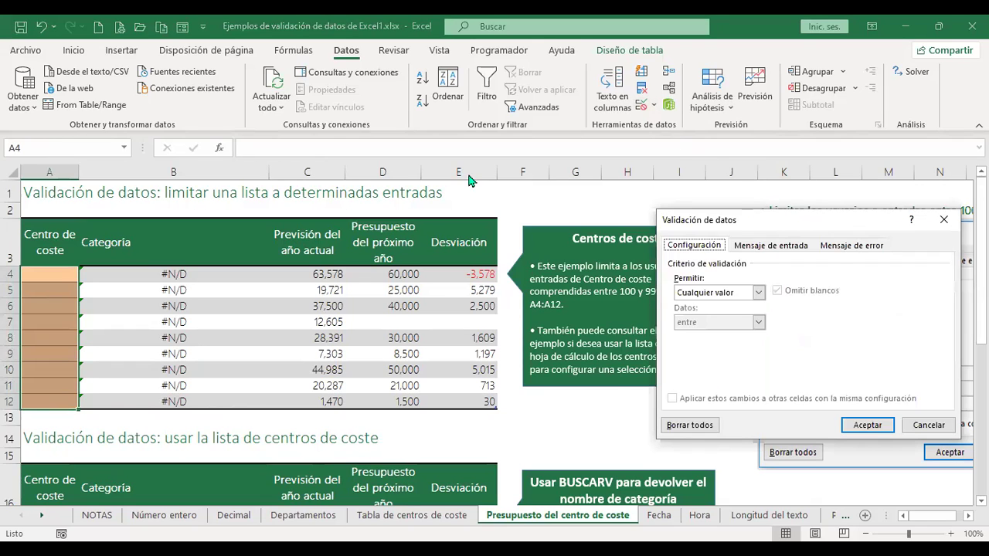
left_click_drag(786, 215, 469, 179)
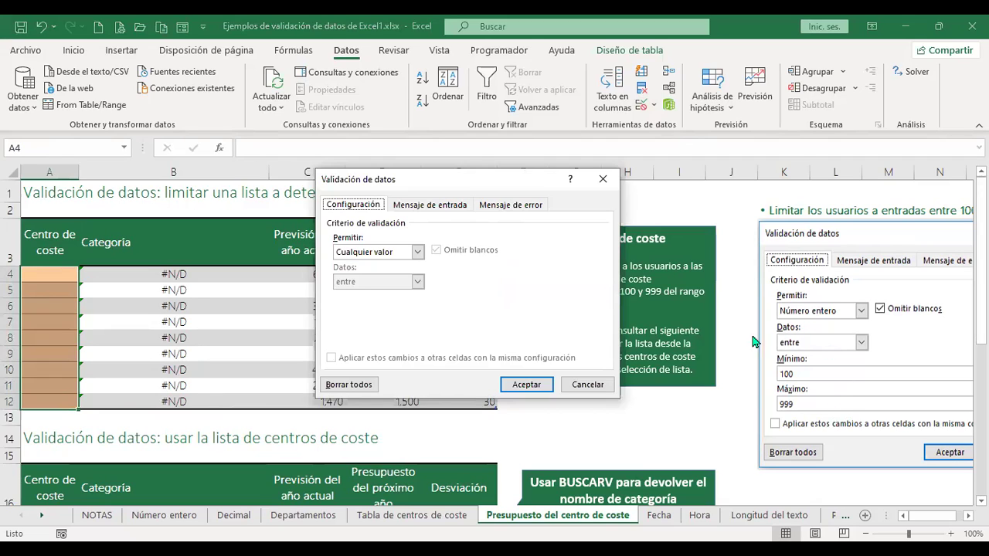
left_click(417, 253)
left_click(380, 275)
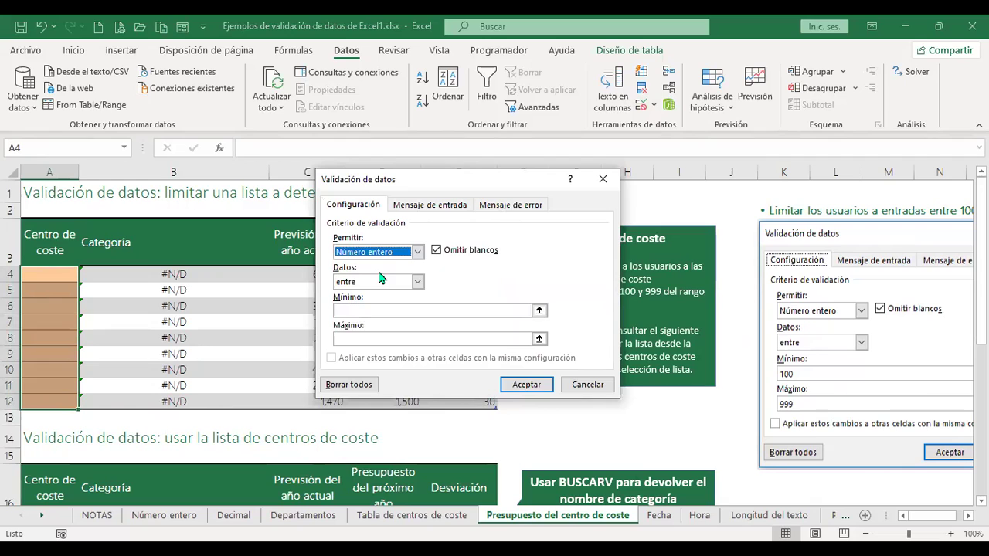
left_click(374, 309)
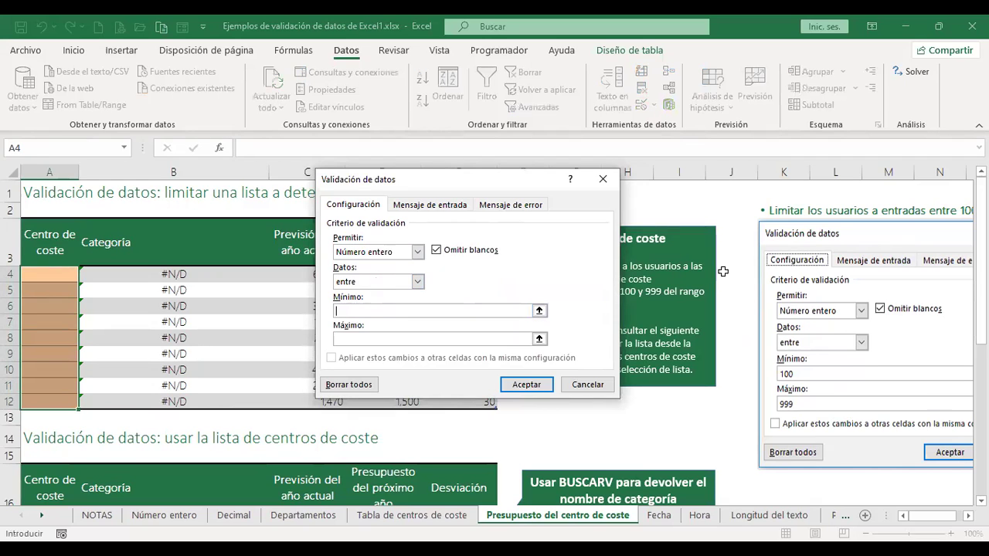
type("100")
left_click(452, 341)
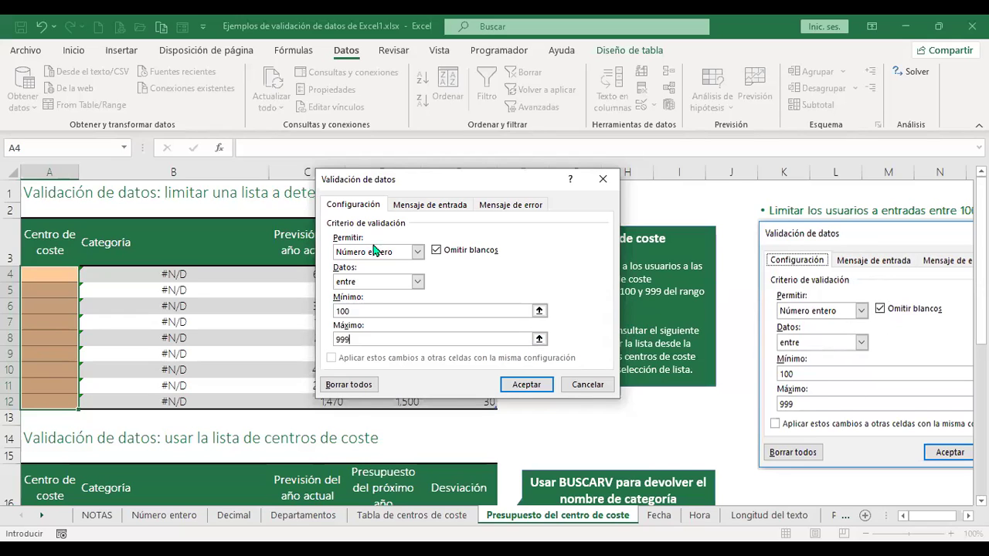
left_click(526, 385)
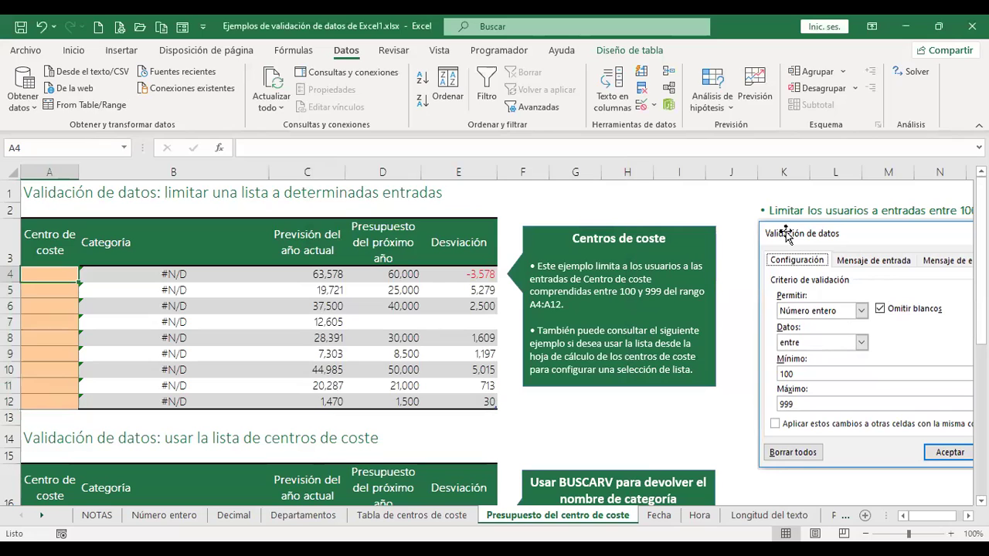
Try to enter 90 in A4 to test the validation rule
type("90")
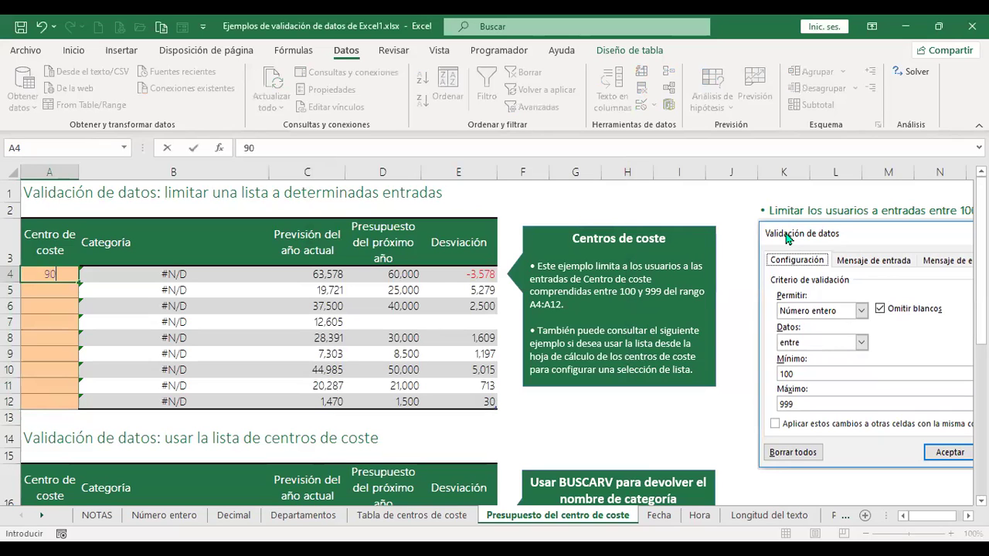
key("Return")
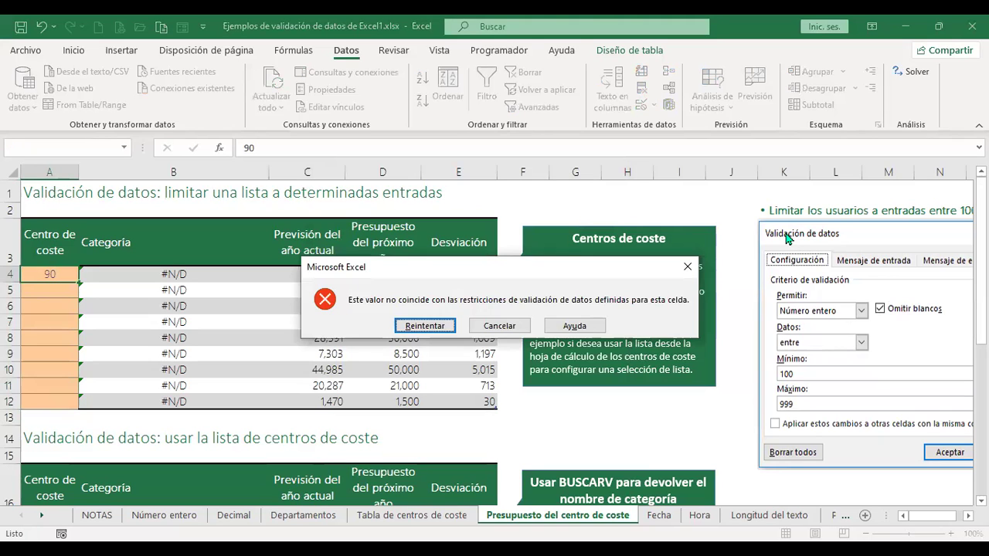
key("Escape")
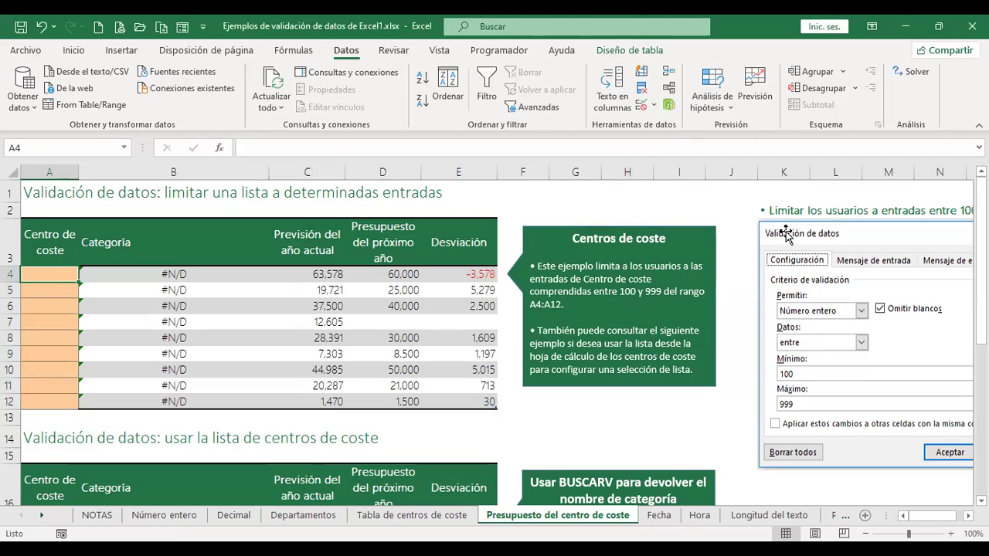
Enter 200 in A4 and inspect the BUSCARV formula in B4 without changing it
type("200")
key("Return")
key("Up")
key("Right")
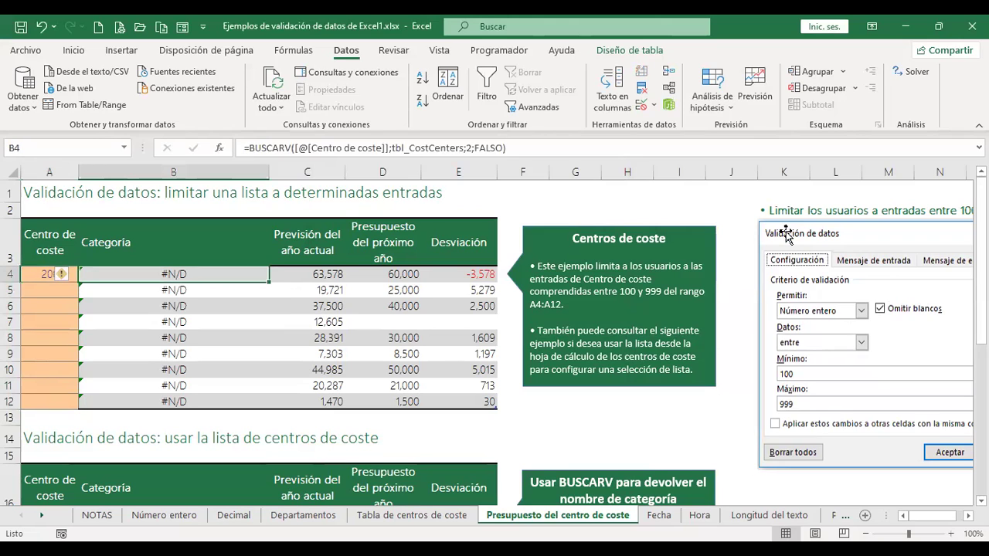
key("F2")
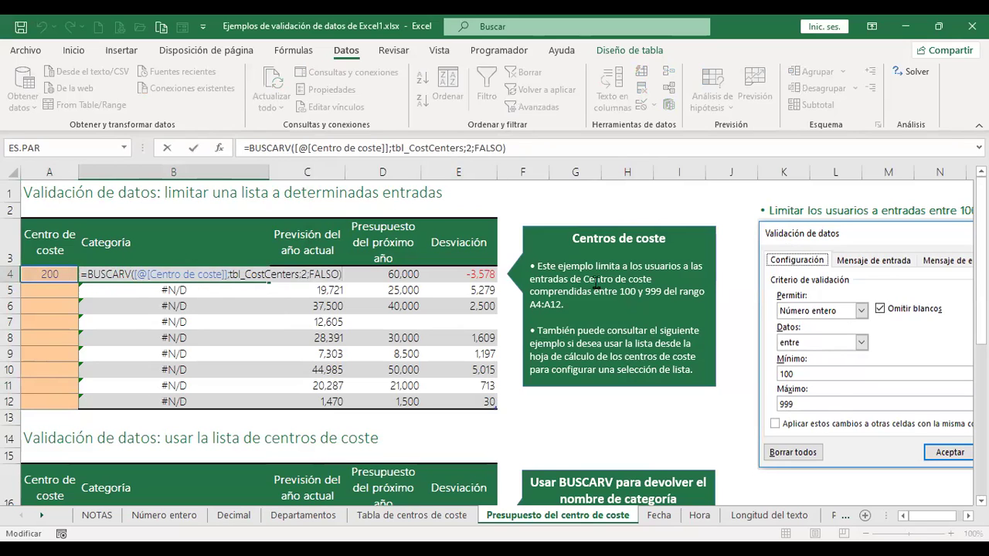
key("Escape")
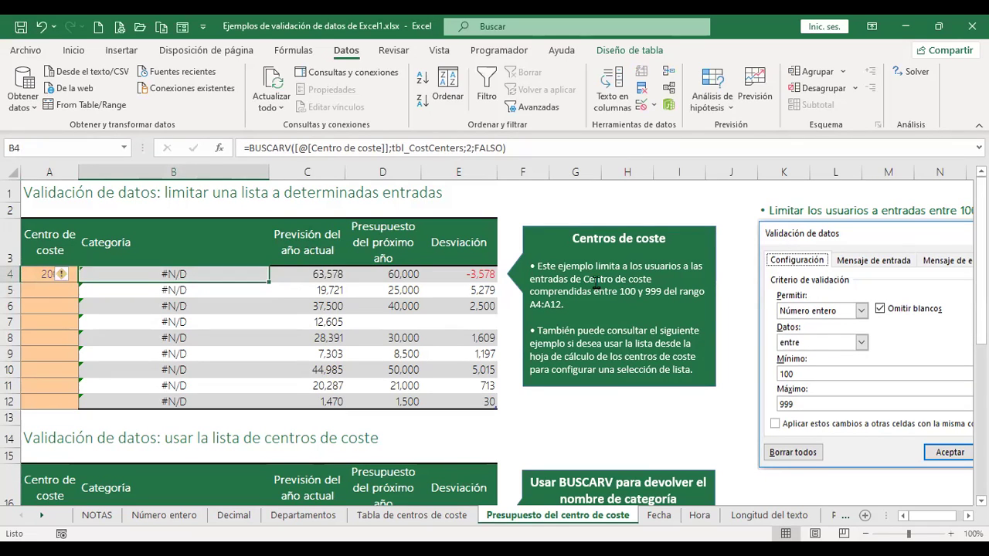
Enter cost centre code 110 in A4 and 120 in A5
key("Left")
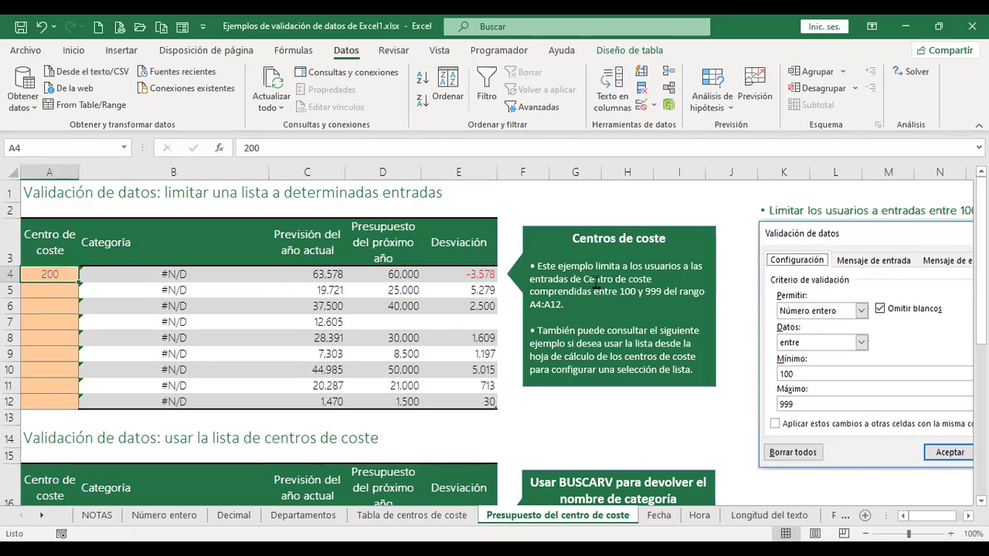
type("110")
key("Return")
type("120")
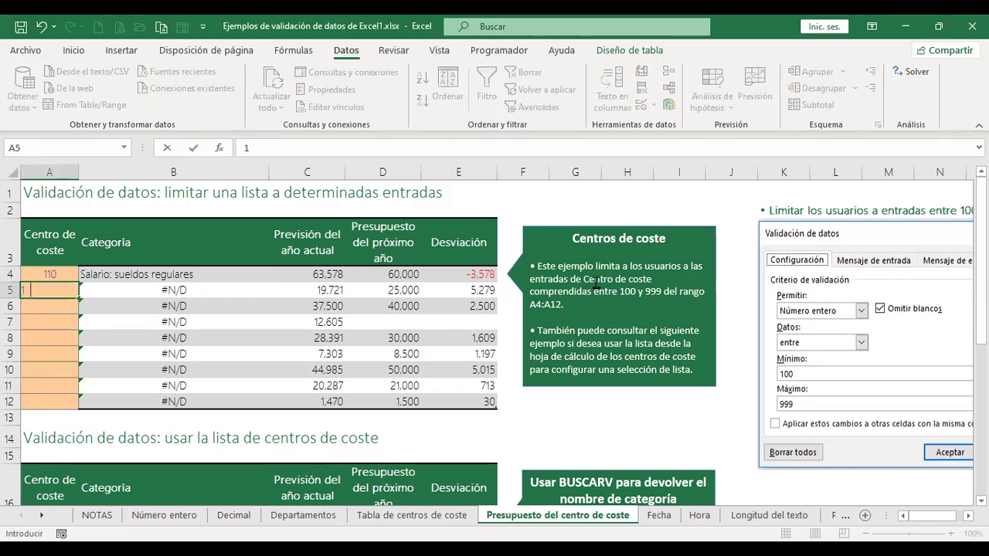
key("Return")
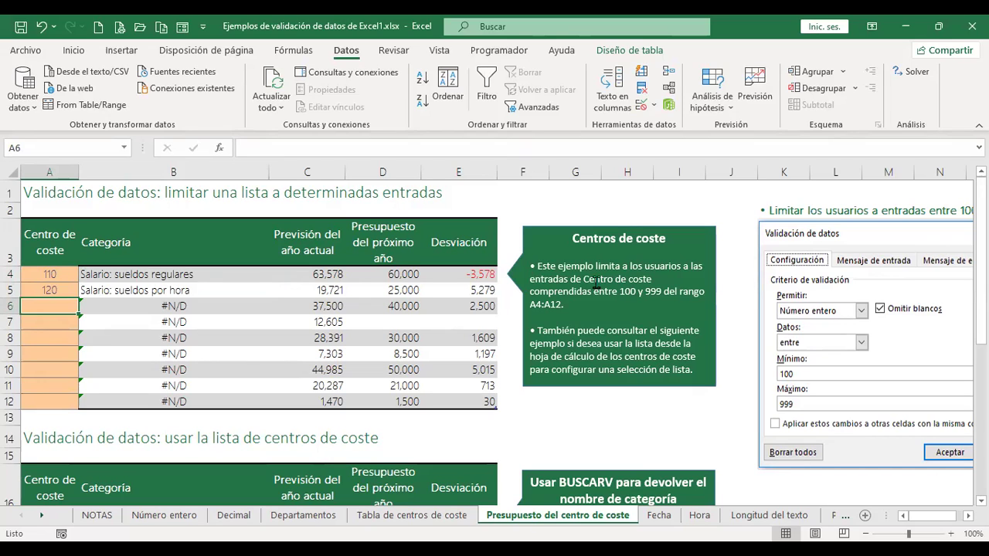
Try cost centre code 230 in A6, and clear the cell again
type("230")
key("Return")
key("Up")
key("Delete")
Enter cost centre codes 130, 140 and 150 in A6, A7 and A8
type("130")
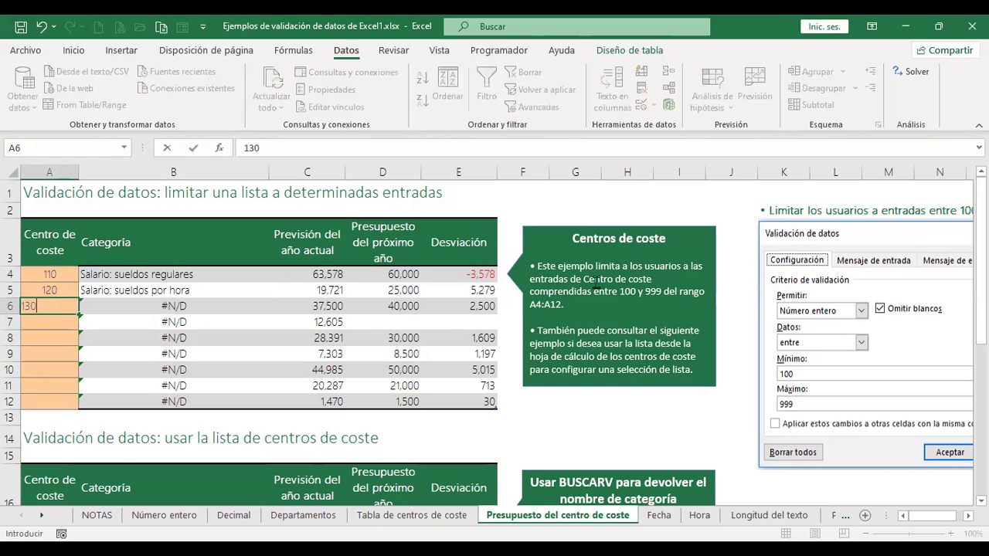
key("Return")
type("140")
key("Return")
type("150")
key("Return")
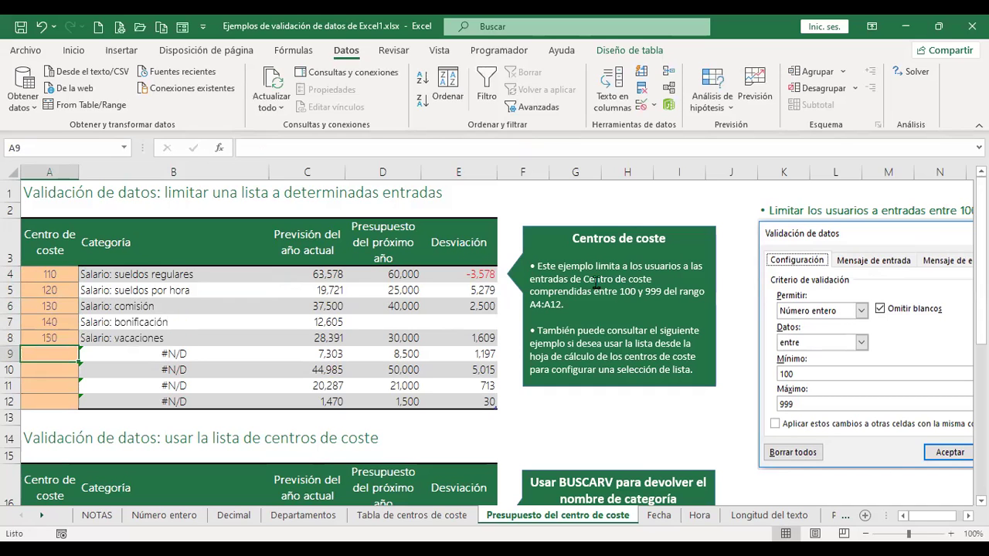
Delete the Categoría formulas in B4:B12 of the first budget table
key("Up")
key("Right")
key("Up")
key("Up")
key("Up")
key("Up")
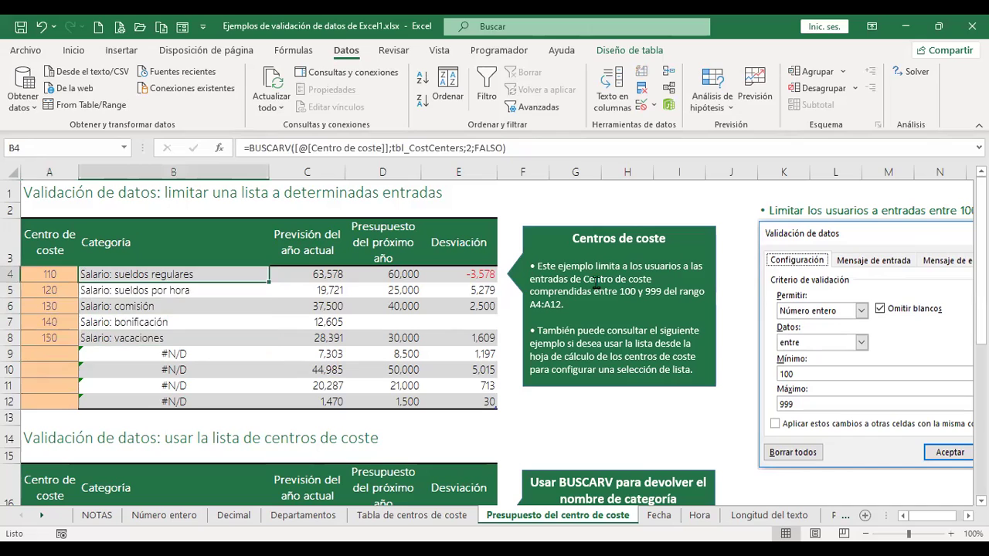
key("shift+Down")
key("shift+Down")
key("shift+Down")
key("shift+Down")
key("shift+Down")
key("shift+Down")
key("shift+Down")
key("shift+Down")
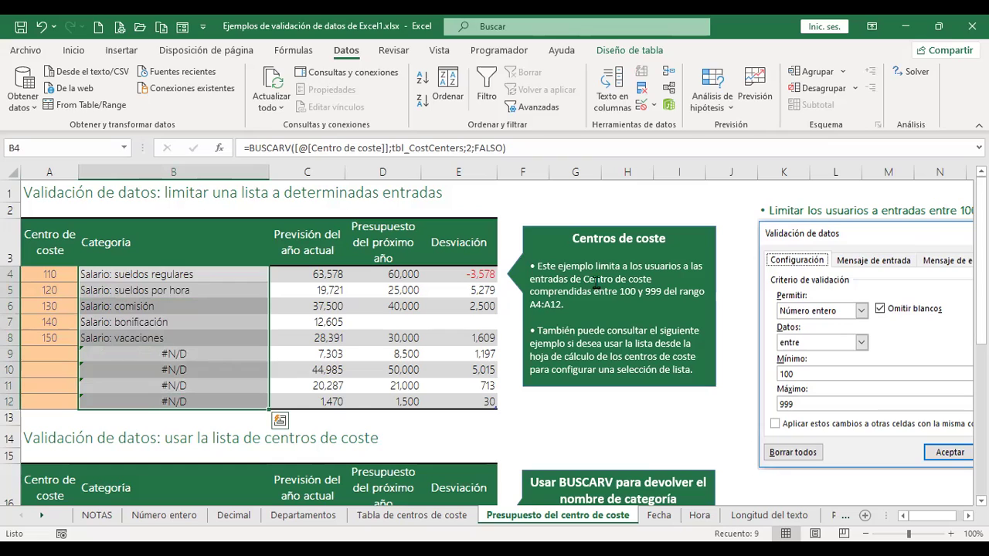
key("Delete")
Start a BUSCARV formula in B4 with the row's [@[Centro de coste]] value as the lookup value
key("Up")
key("Down")
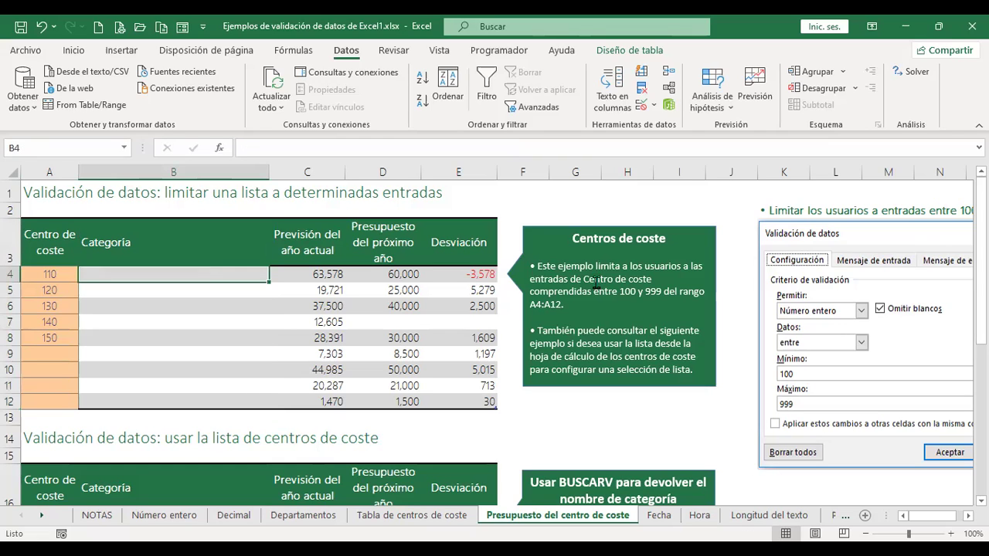
type("+buscar")
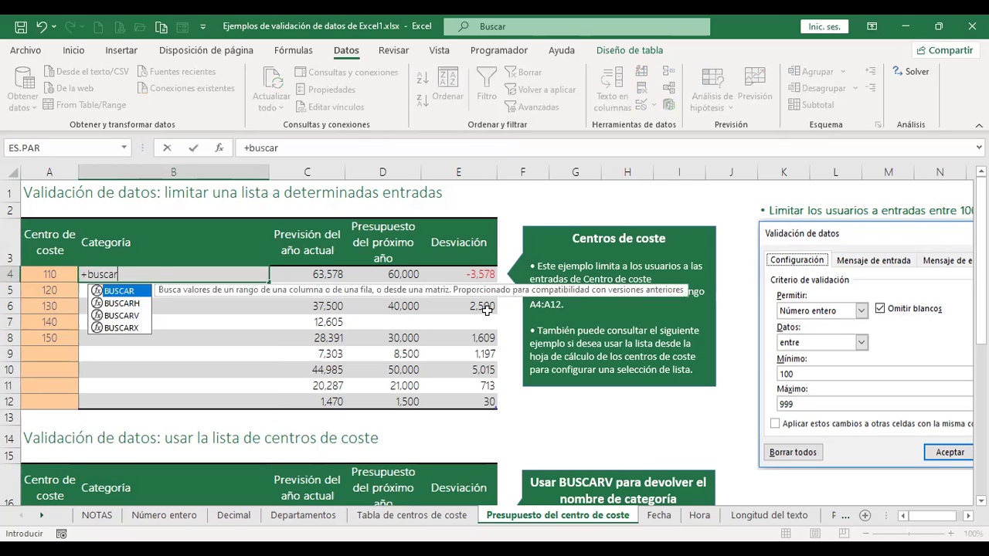
left_click(129, 317)
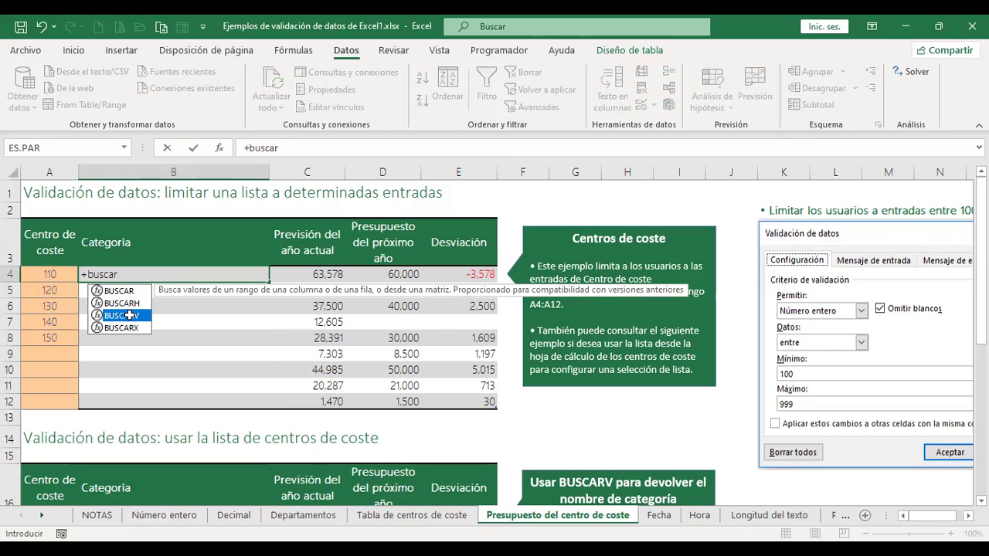
double_click(129, 316)
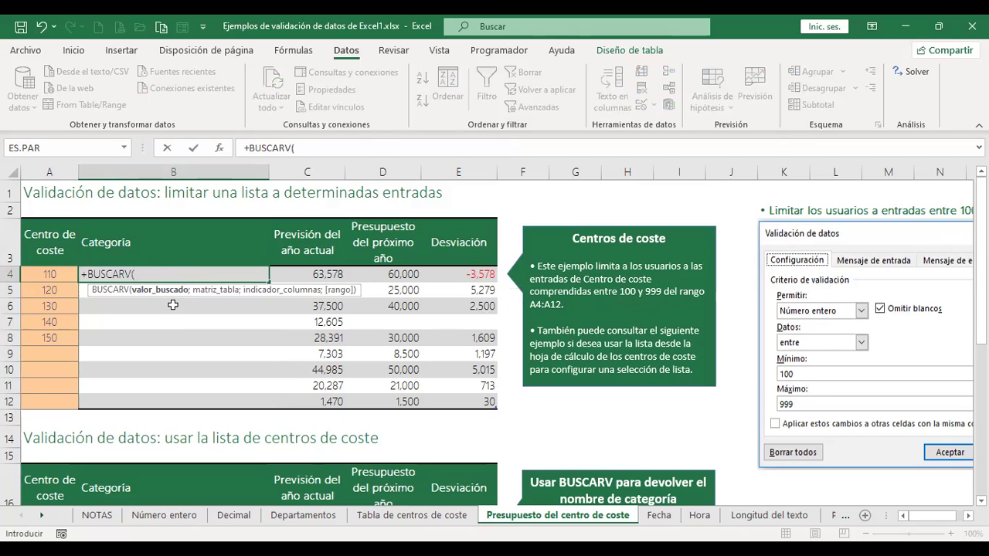
left_click(53, 274)
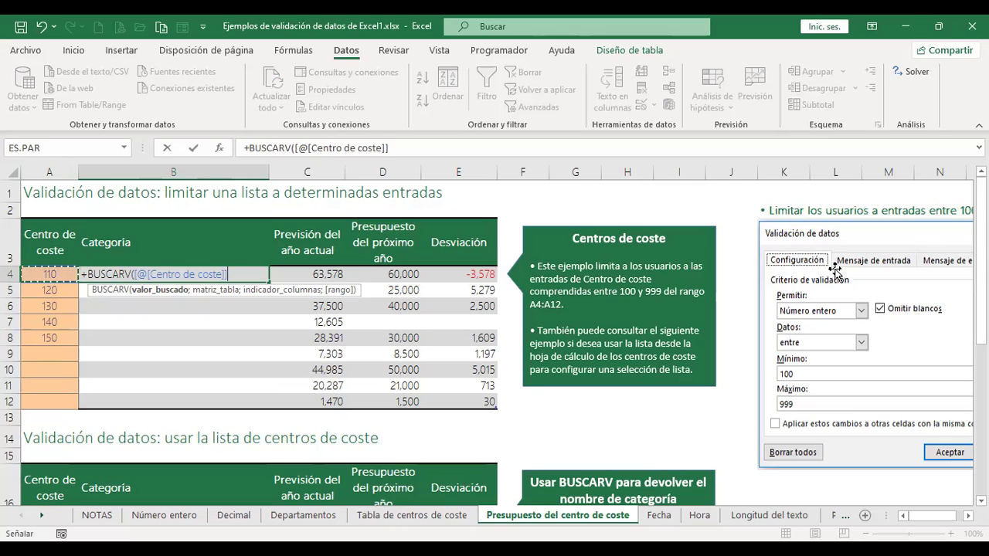
type(";")
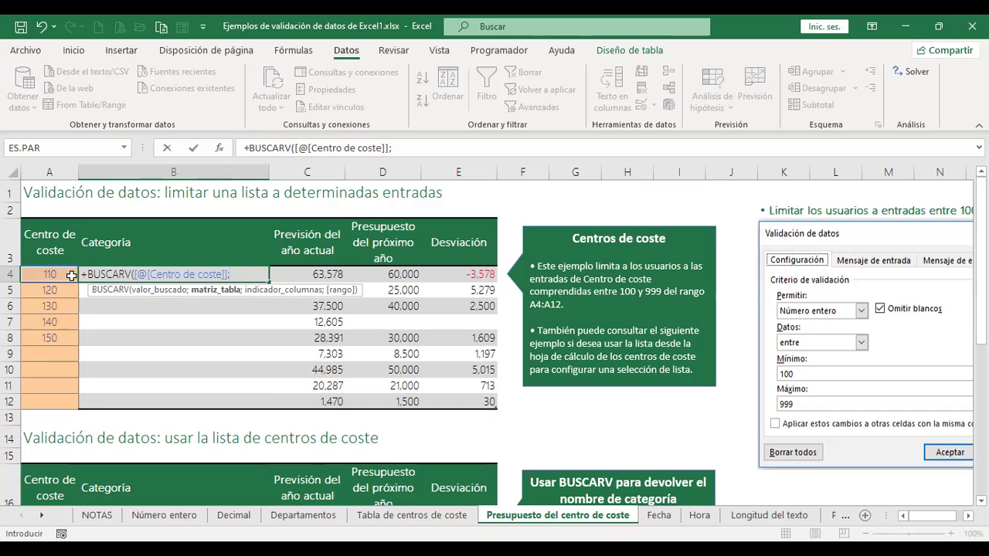
Set the formula's lookup table to tbl_CostCenters by selecting A4:B12 on the Tabla de centros de coste sheet
left_click(448, 526)
left_click(66, 255)
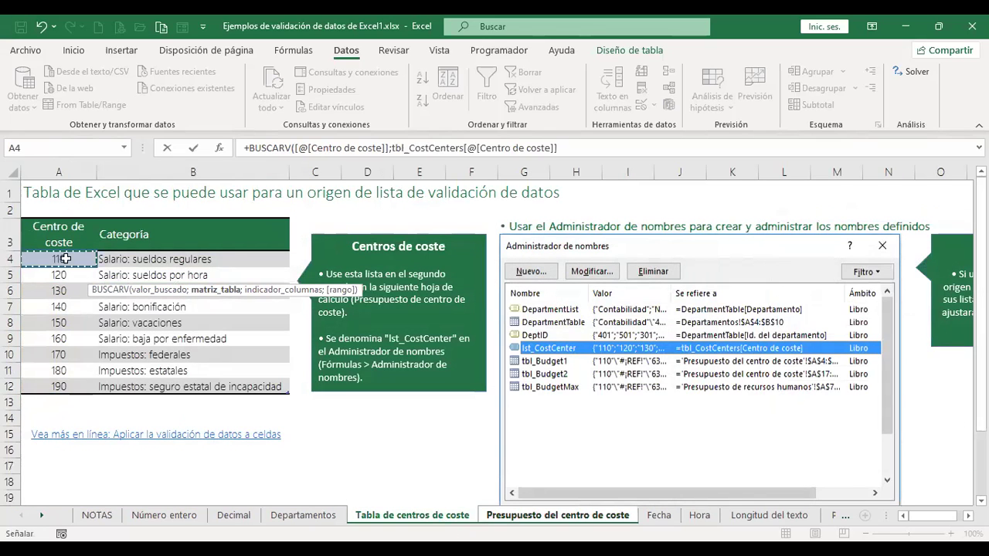
left_click(170, 389, "shift")
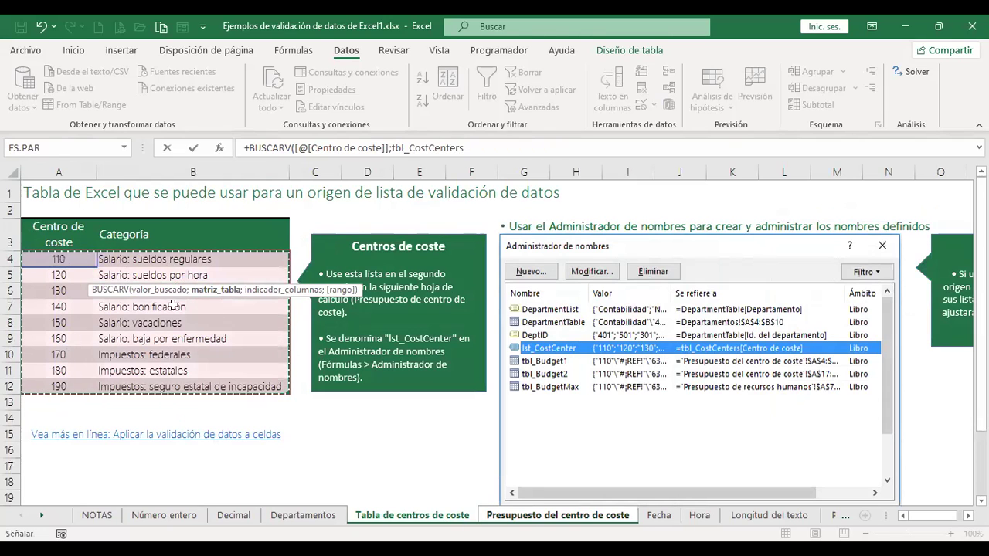
left_click(496, 149)
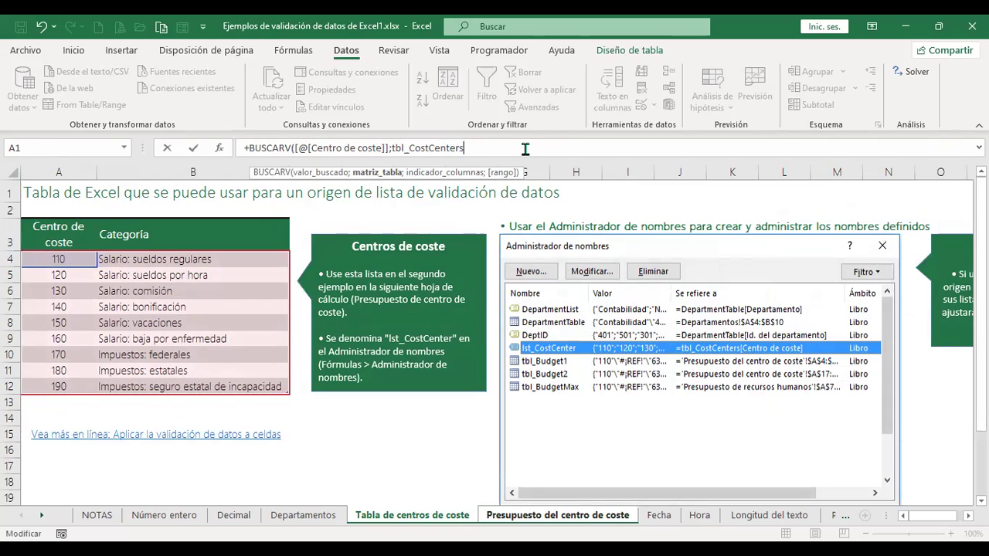
type(";")
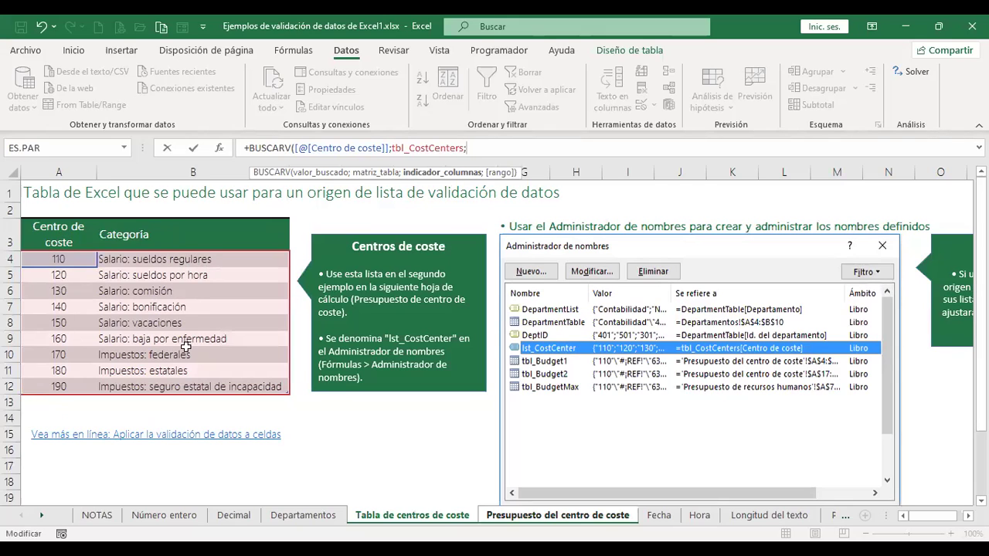
Complete the BUSCARV formula with column index 2 and FALSO for an exact match, and commit it
type("2")
type(";")
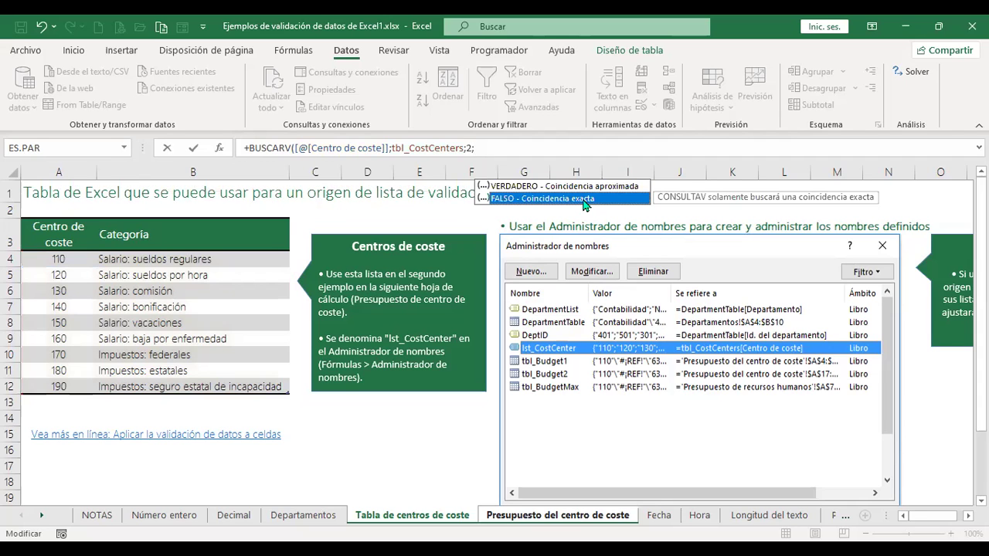
double_click(585, 200)
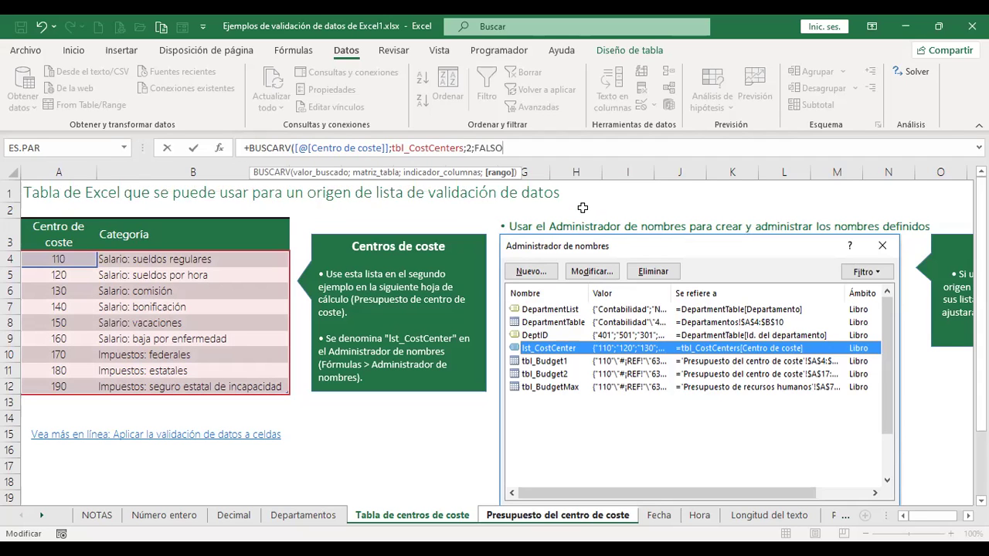
key("Return")
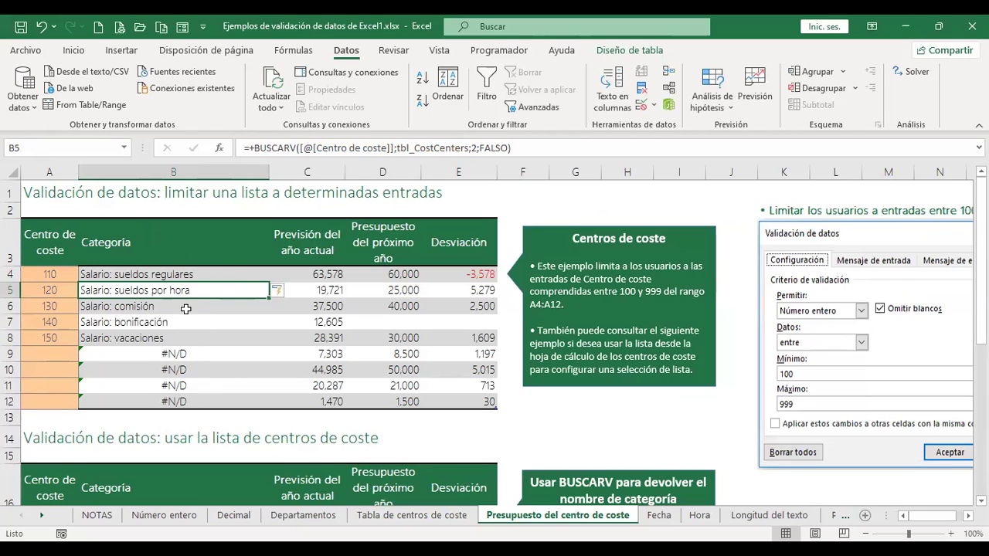
Enter cost centre codes 160, 170, 180 and 190 in cells A9 through A12
left_click(57, 359)
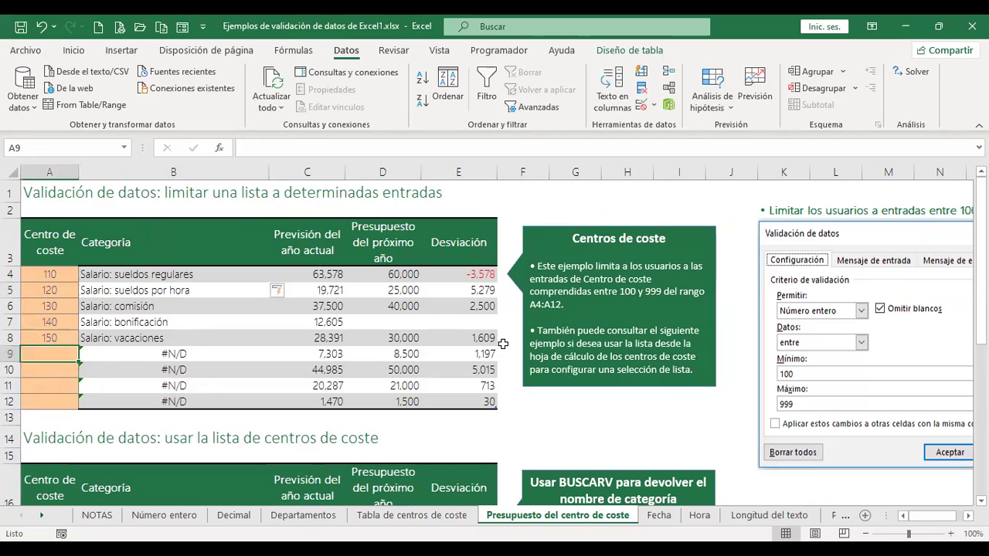
key("Return")
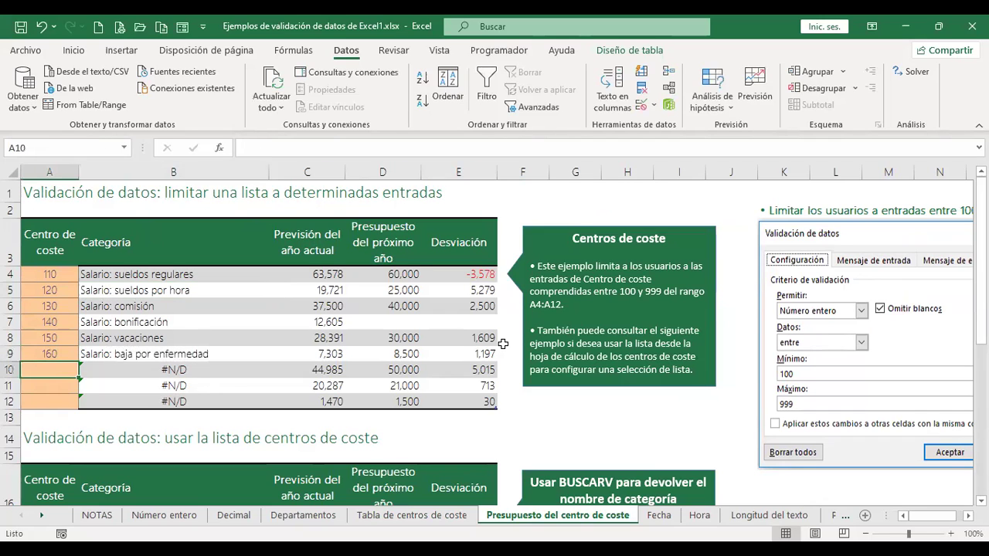
type("170")
key("Return")
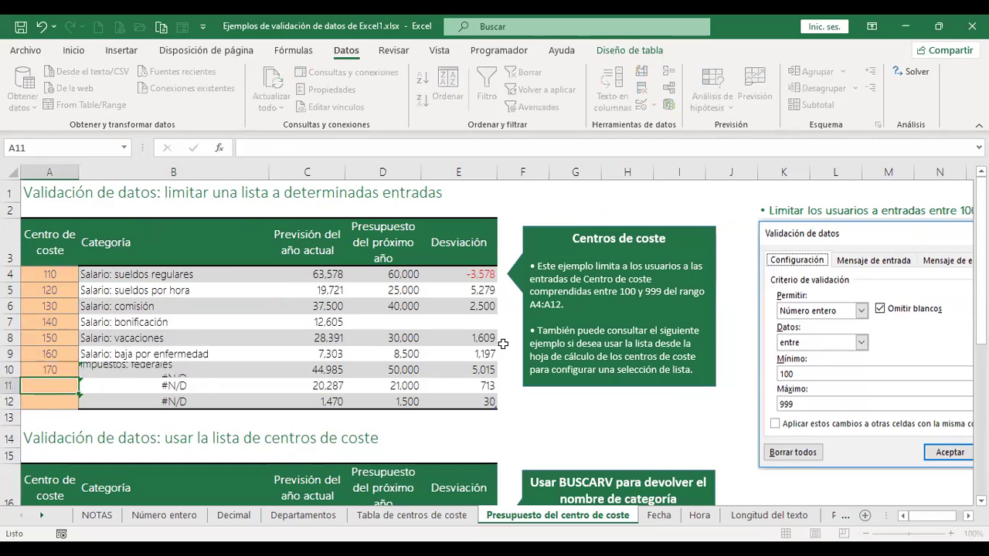
type("180")
key("Return")
type("190")
key("Return")
key("Up")
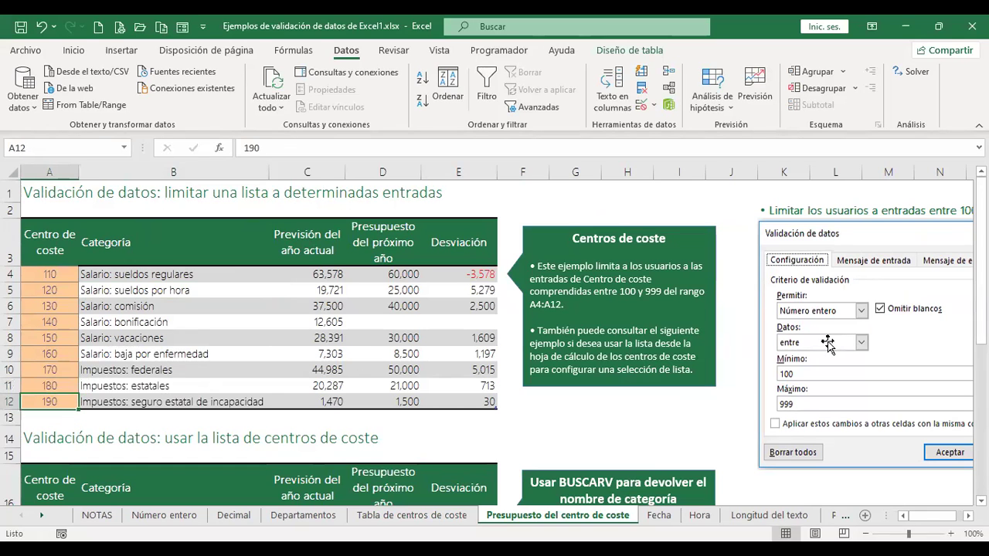
Clear the cost centre codes in A17:A25 of the second budget table
scroll(131, 338, "down", 3)
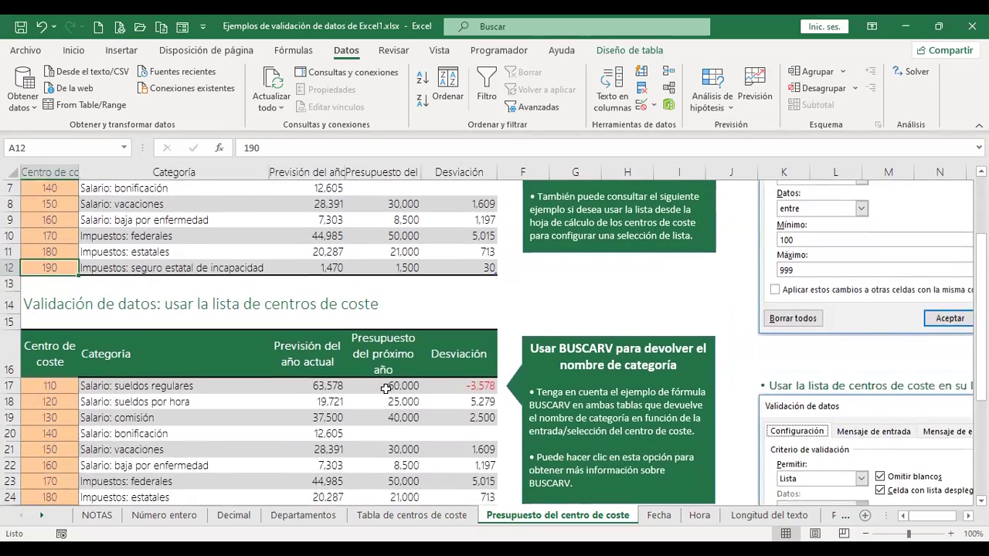
left_click(47, 338)
scroll(865, 379, "down", 3)
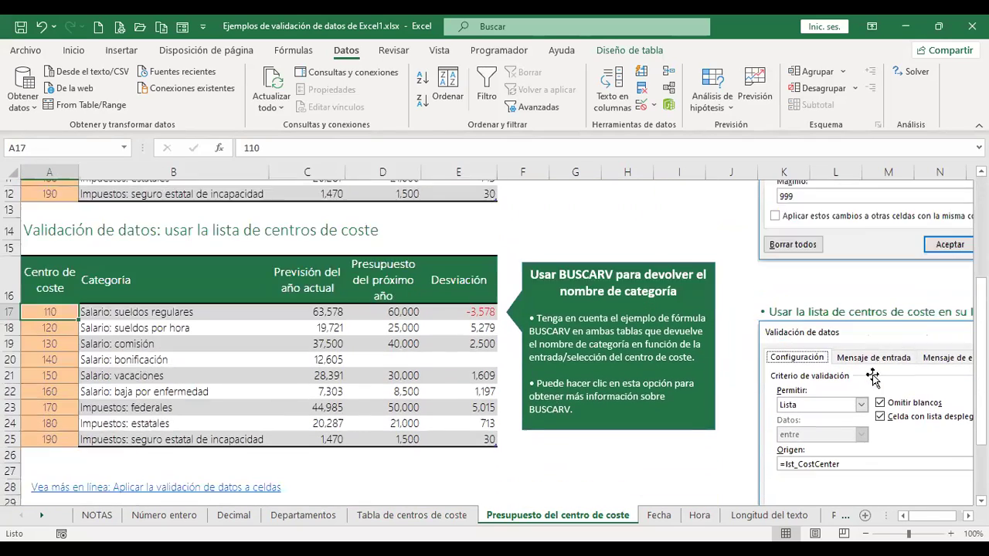
scroll(857, 276, "up", 1)
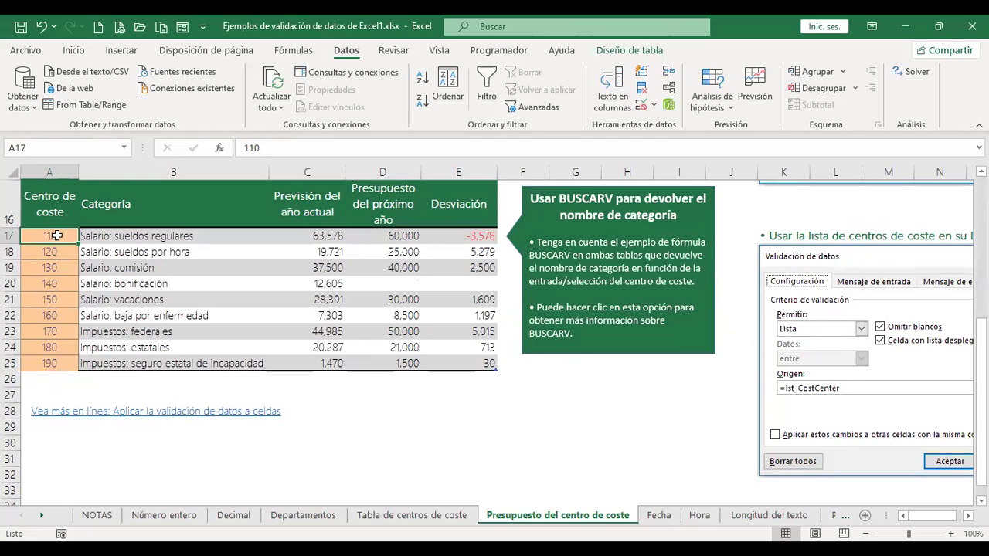
left_click(137, 248)
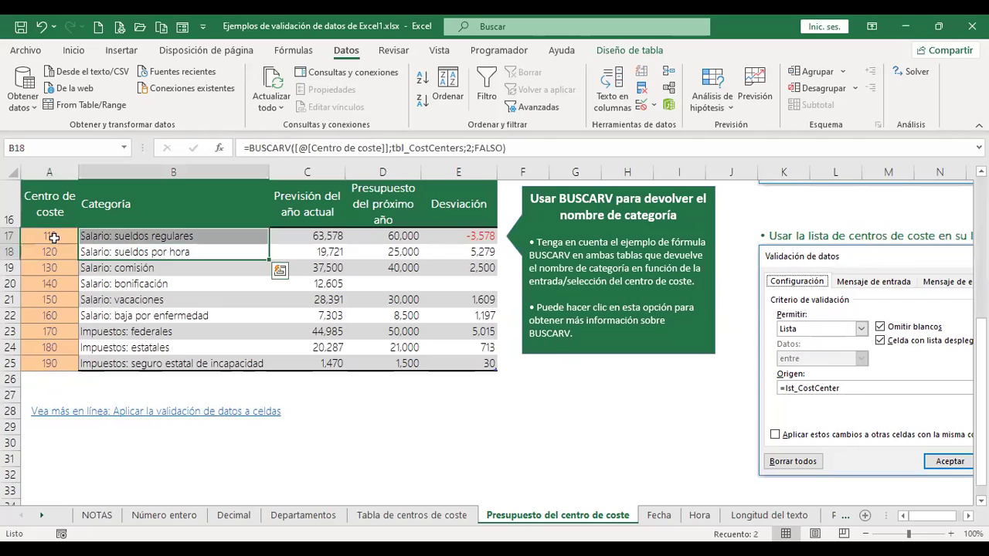
double_click(54, 237)
left_click(48, 283)
left_click_drag(51, 235, 56, 366)
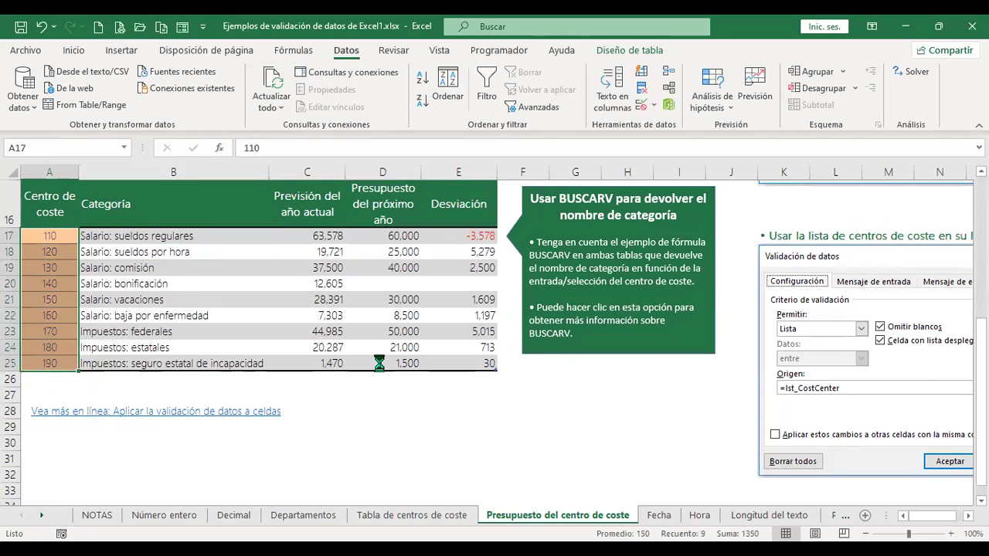
key("Delete")
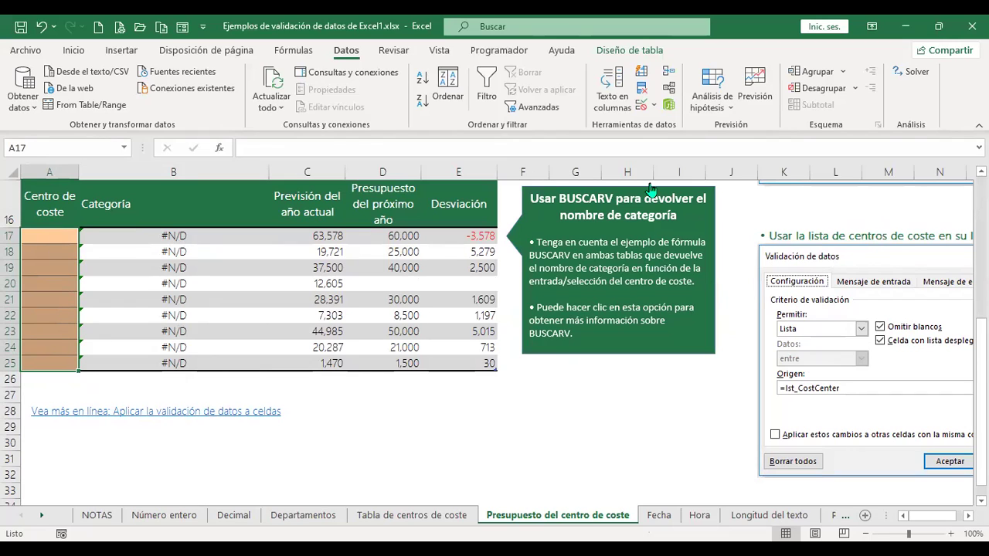
Apply Lista data validation to A17:A25 with the source ='Tabla de centros de coste'!$A$4:$A$12
left_click(642, 108)
left_click(417, 253)
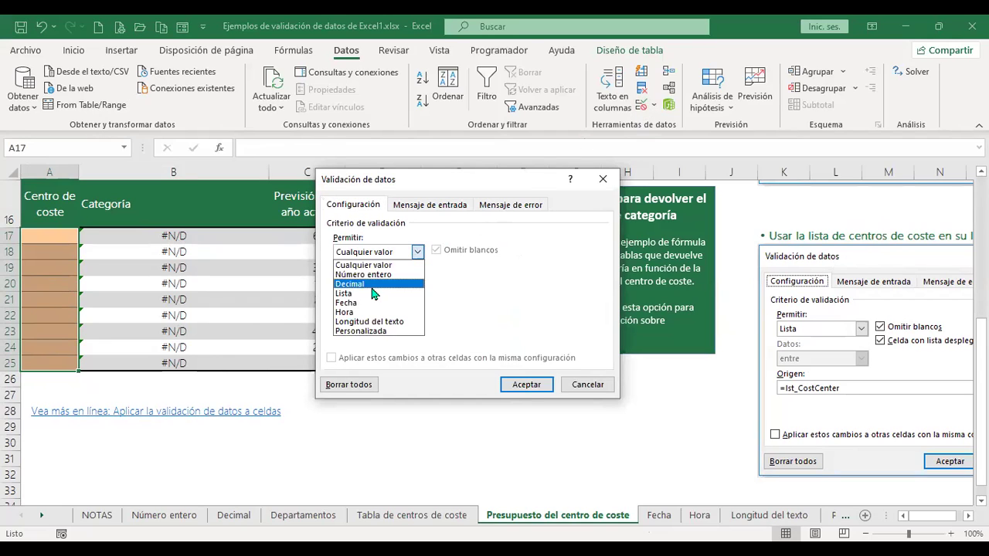
left_click(372, 295)
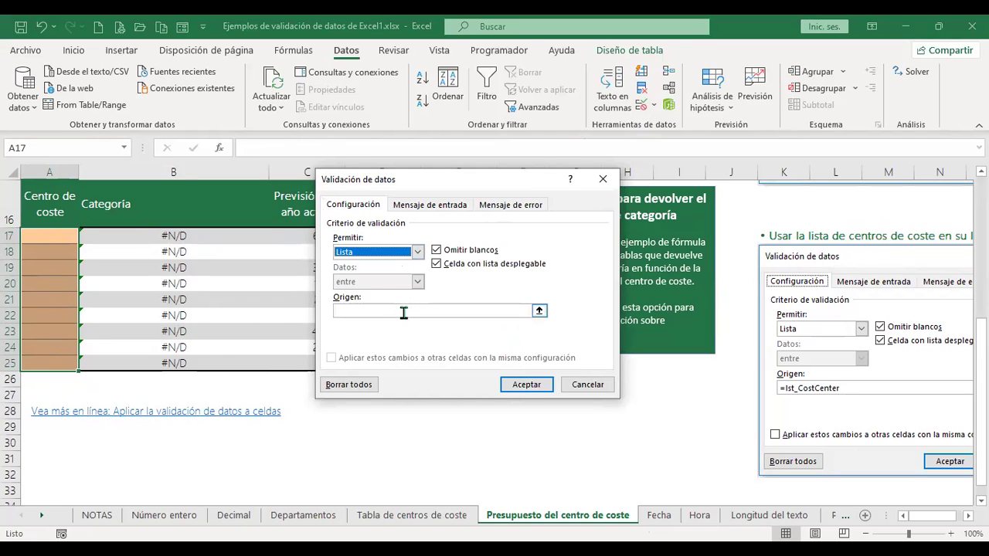
left_click(405, 312)
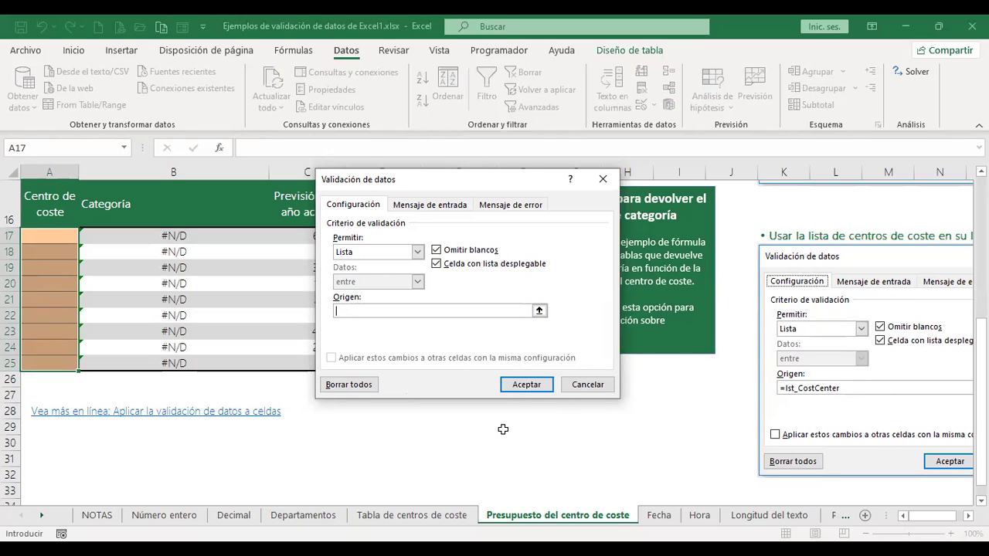
left_click(432, 523)
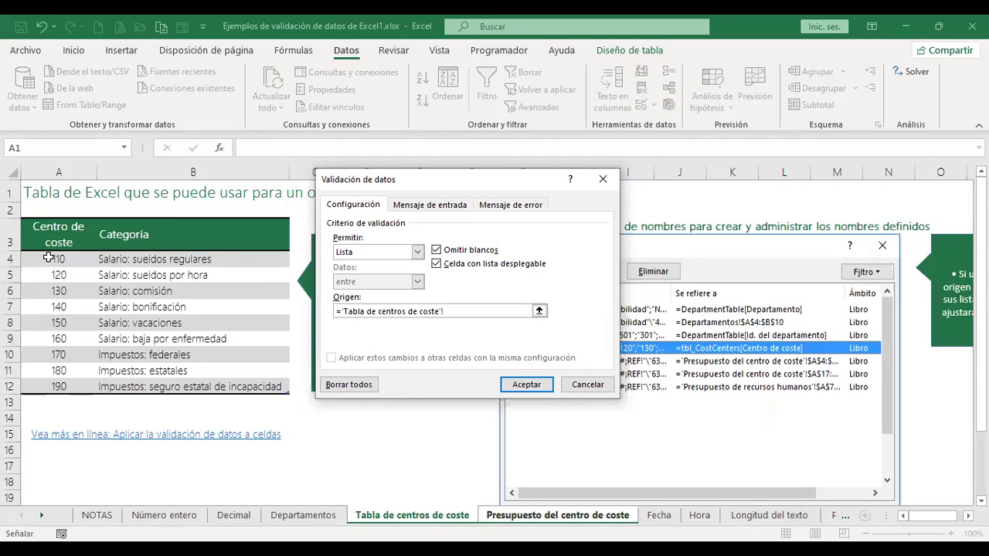
left_click(48, 259)
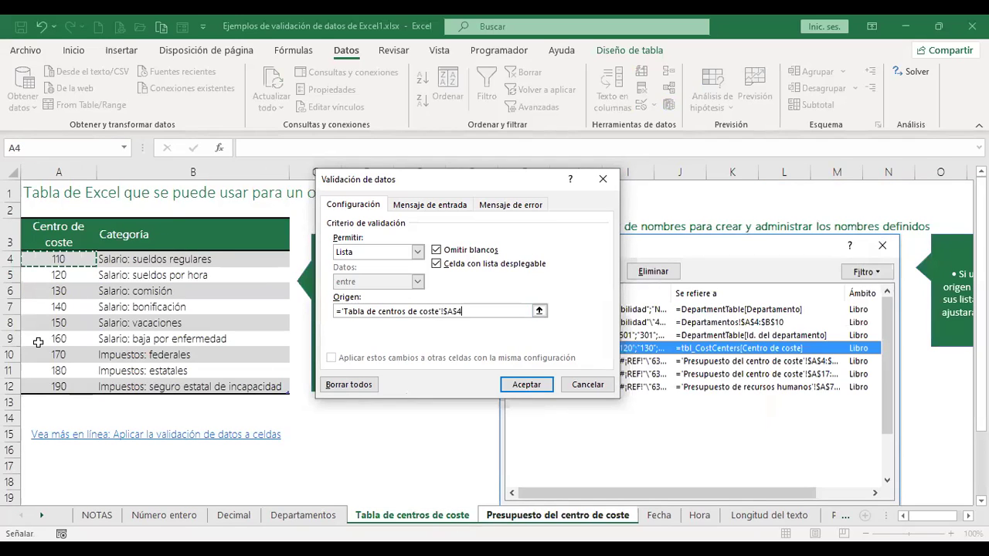
left_click(42, 387, "shift")
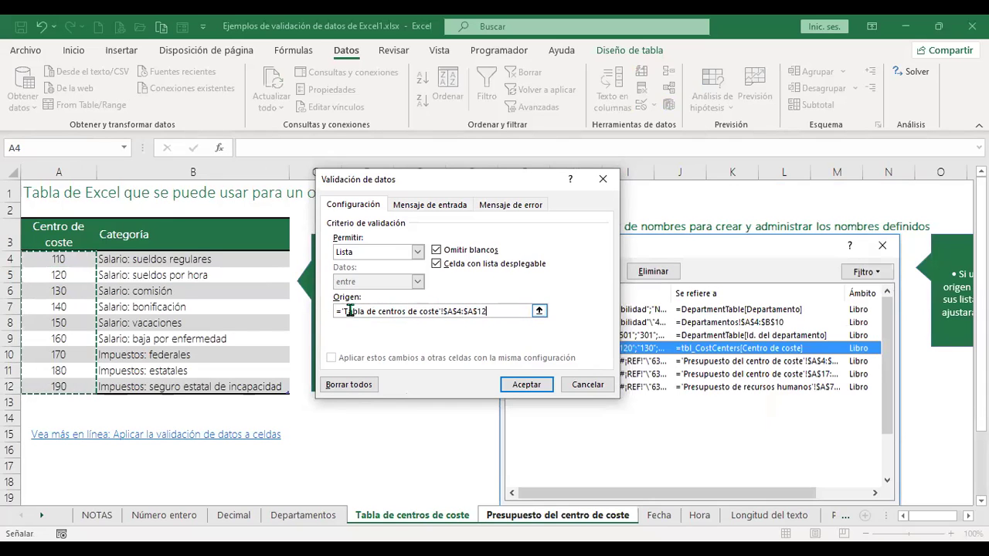
left_click(525, 385)
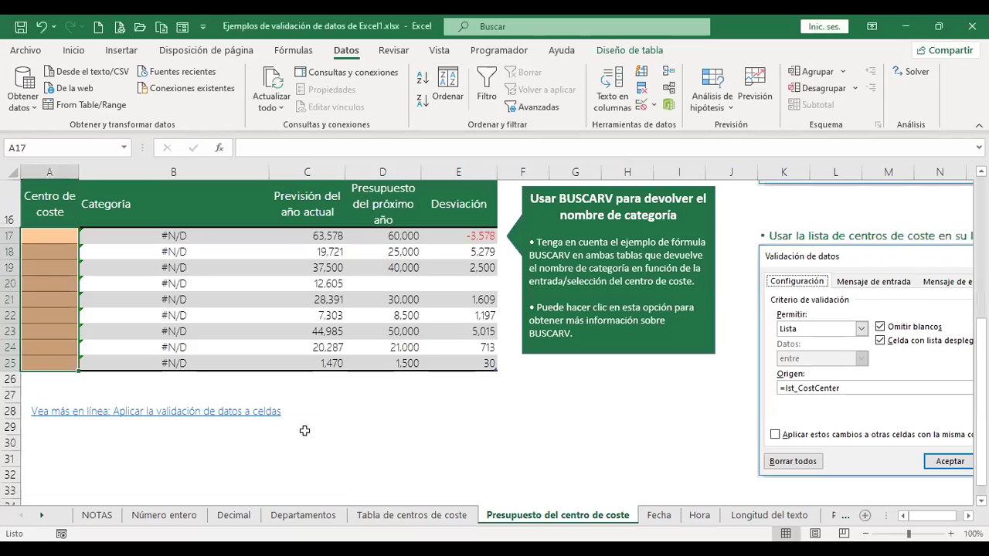
Choose cost centre code 110 for A17 from its validation list
left_click(170, 436)
left_click(61, 231)
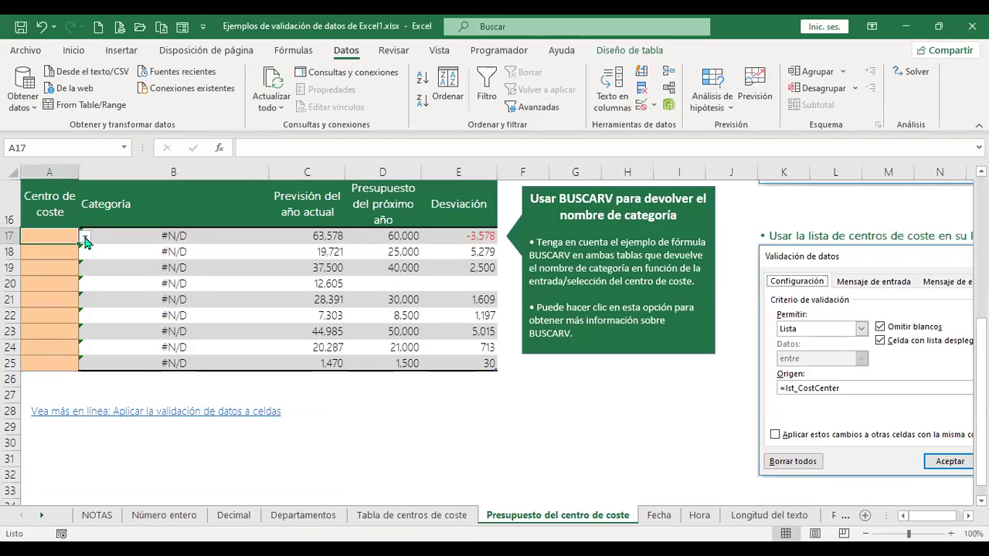
left_click(85, 236)
mouse_move(87, 276)
left_mouse_down()
mouse_move(86, 294)
mouse_move(87, 271)
left_mouse_up()
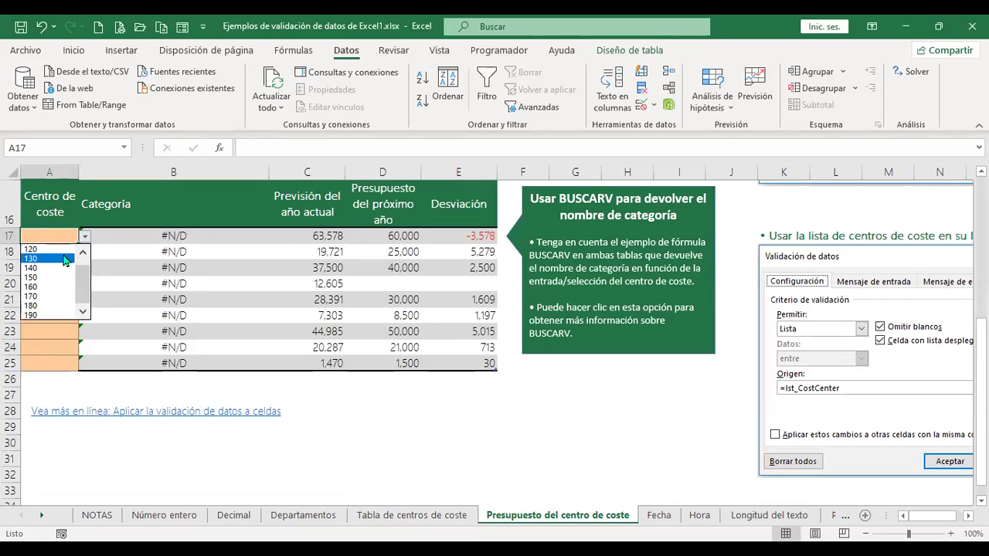
left_click(45, 258)
Try the unlisted cost centre code 200 in A18, and cancel the entry
left_click(45, 257)
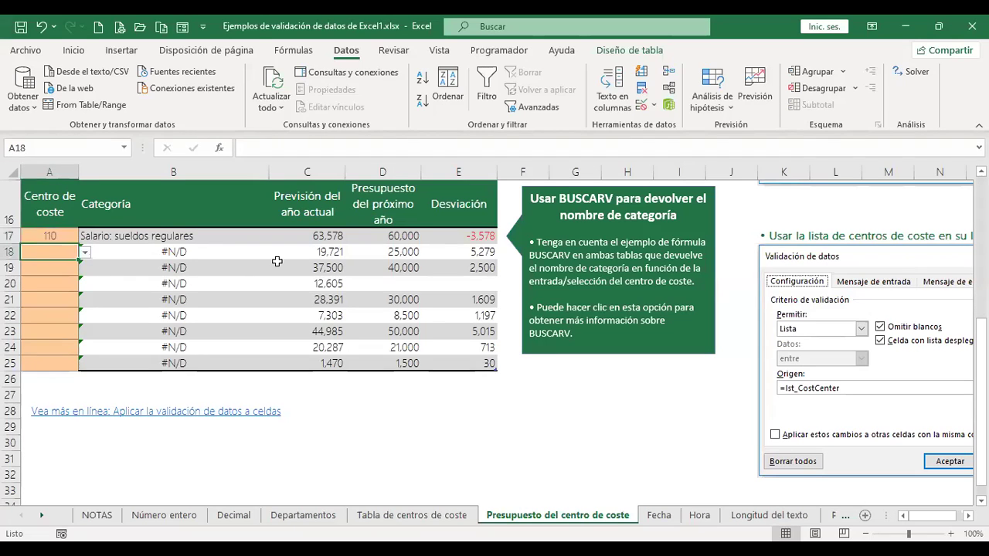
type("200")
key("Return")
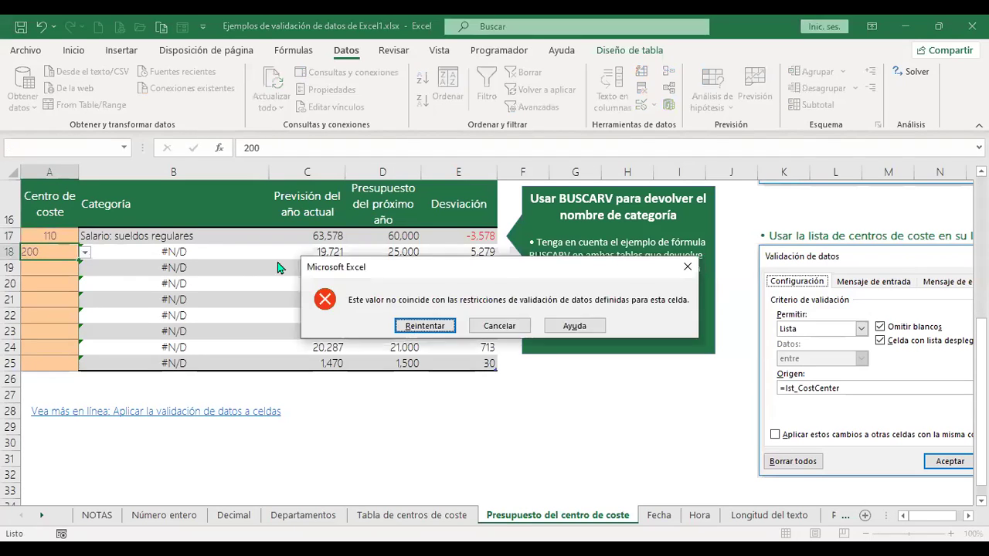
key("Escape")
Choose cost centre codes 120, 130, 140 and 150 for A18 to A21 from their validation lists
left_click(85, 253)
left_click(61, 275)
left_click(61, 268)
left_click(85, 268)
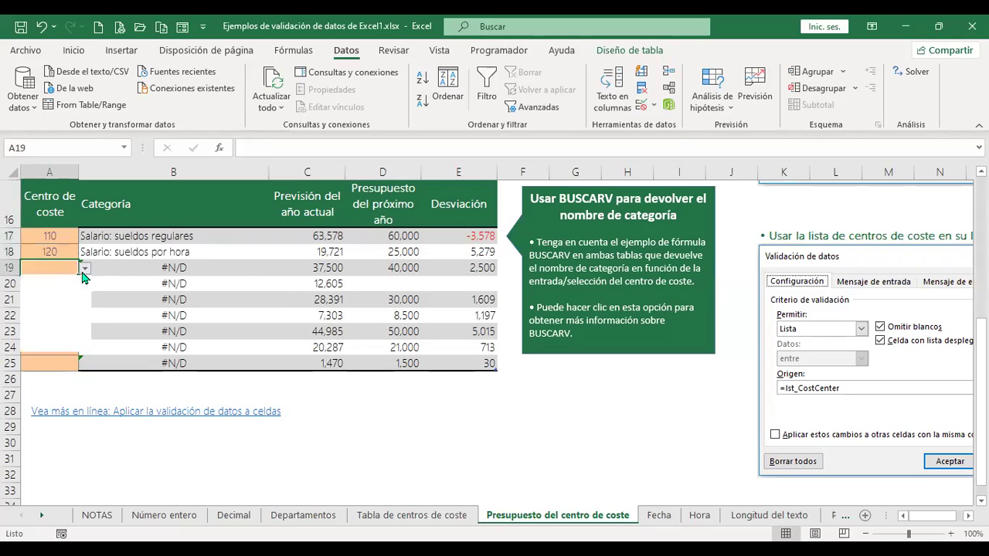
left_click(61, 300)
left_click(54, 283)
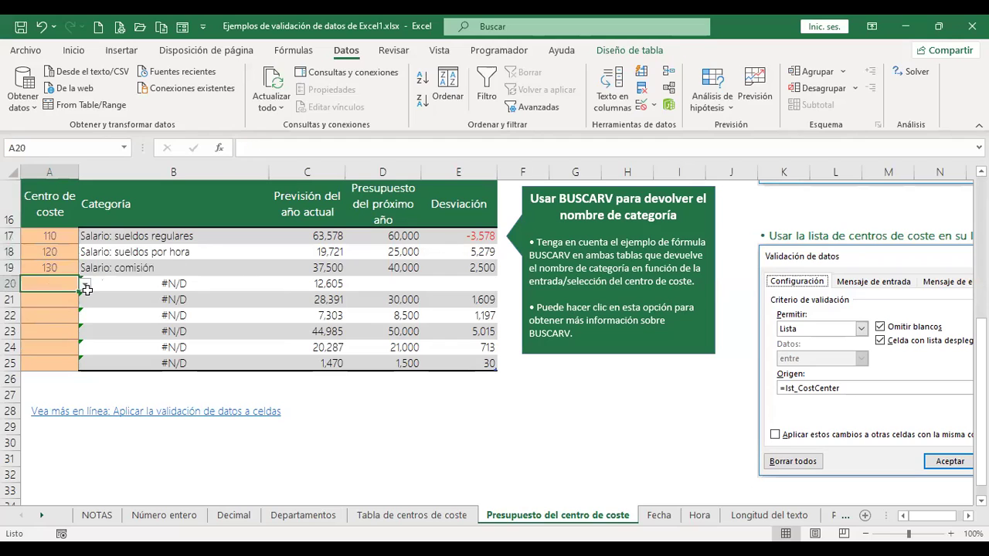
left_click(85, 283)
left_click(51, 325)
left_click(53, 301)
left_click(85, 301)
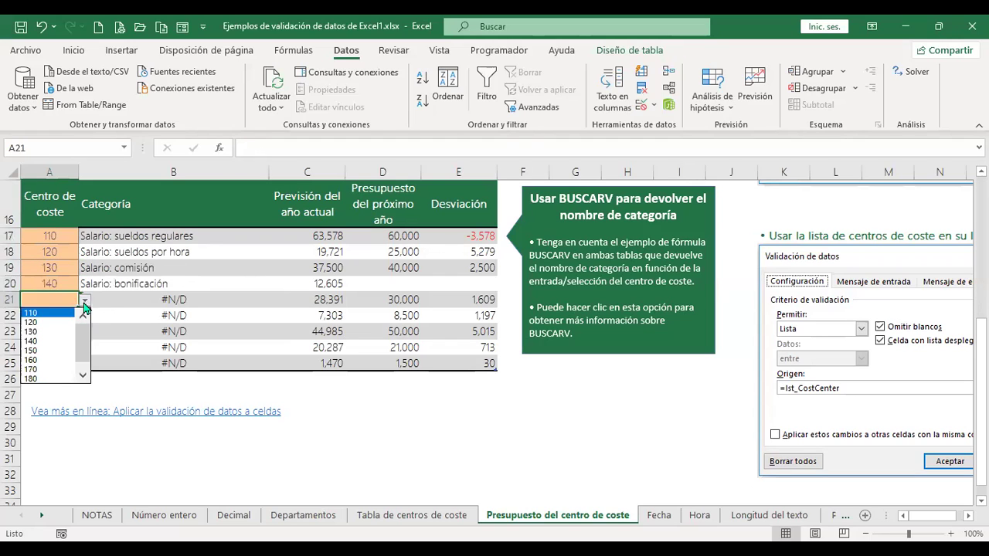
left_click(44, 344)
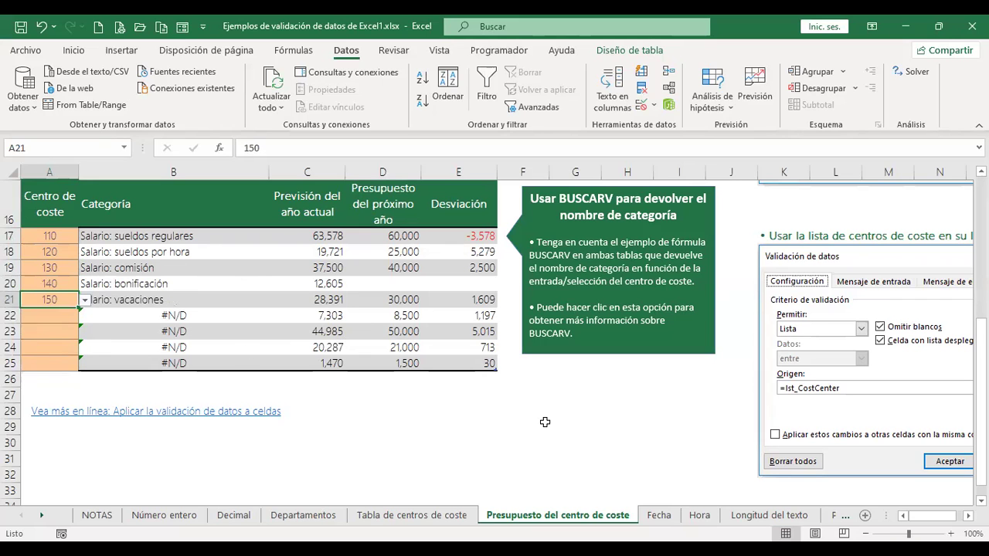
Examine the sample validation settings beside both budget tables
scroll(934, 516, "right", 1)
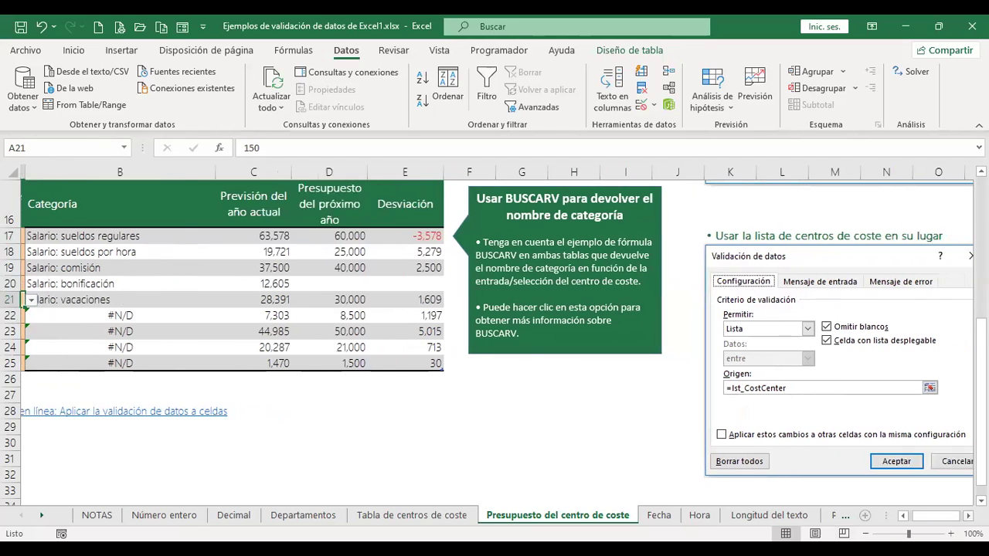
scroll(495, 340, "right", 3)
left_click(830, 395)
scroll(829, 396, "up", 5)
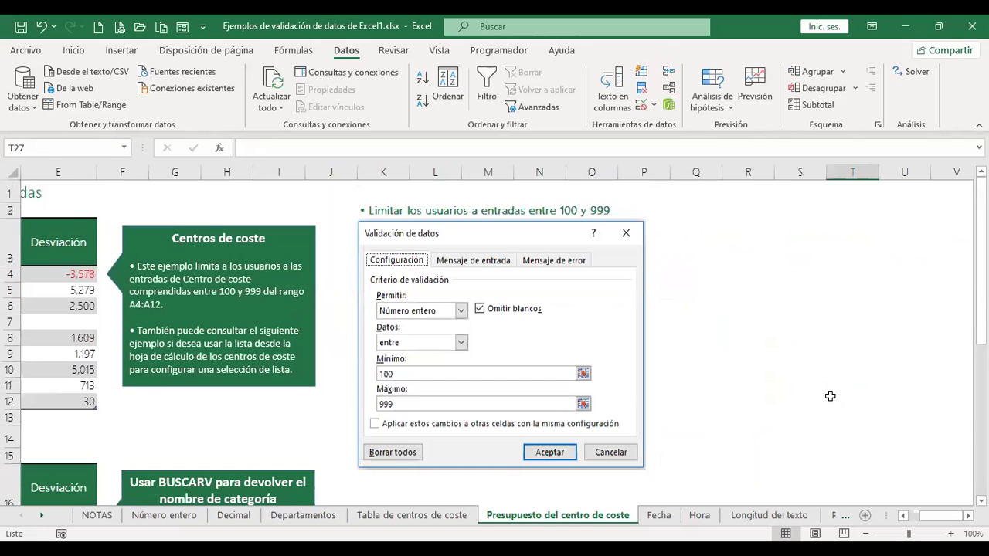
scroll(818, 353, "down", 12)
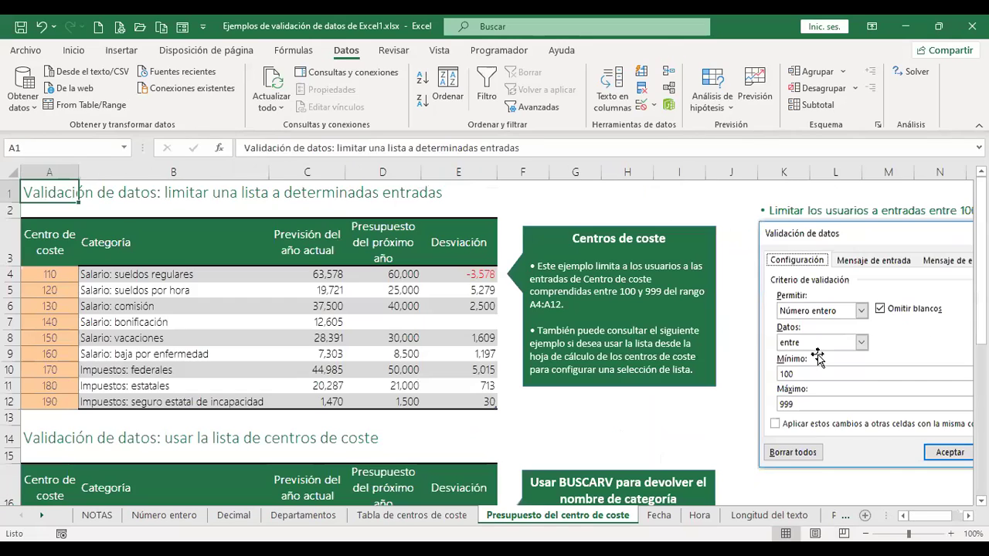
scroll(424, 309, "down", 4)
scroll(404, 303, "up", 3)
scroll(404, 303, "up", 1)
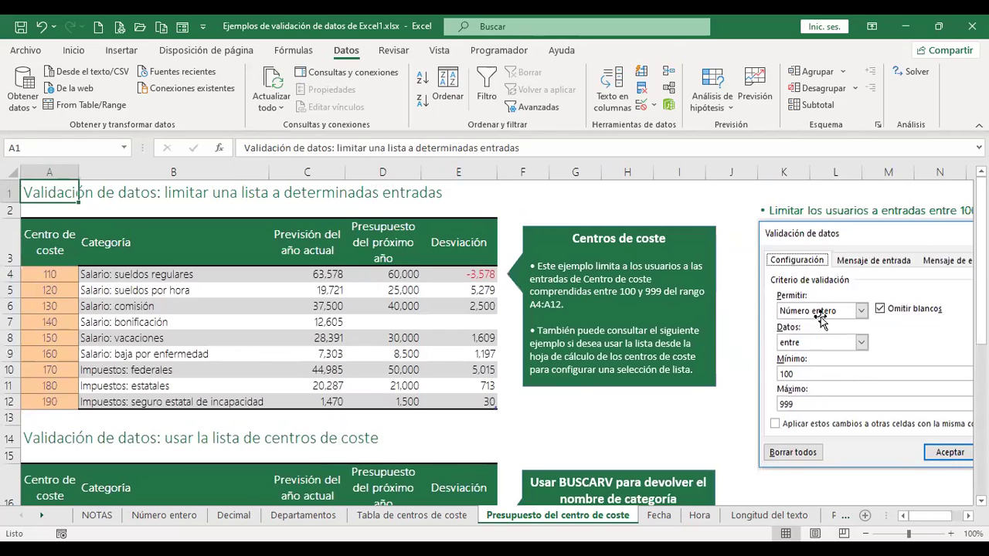
Choose cost centre code 160 for A22 from its validation list
scroll(450, 349, "down", 4)
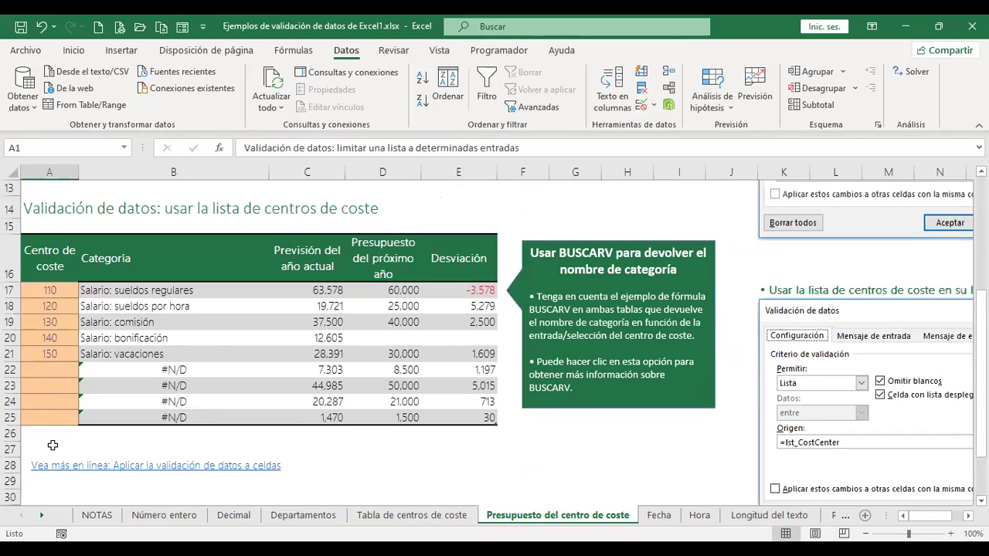
left_click(54, 370)
left_click(85, 371)
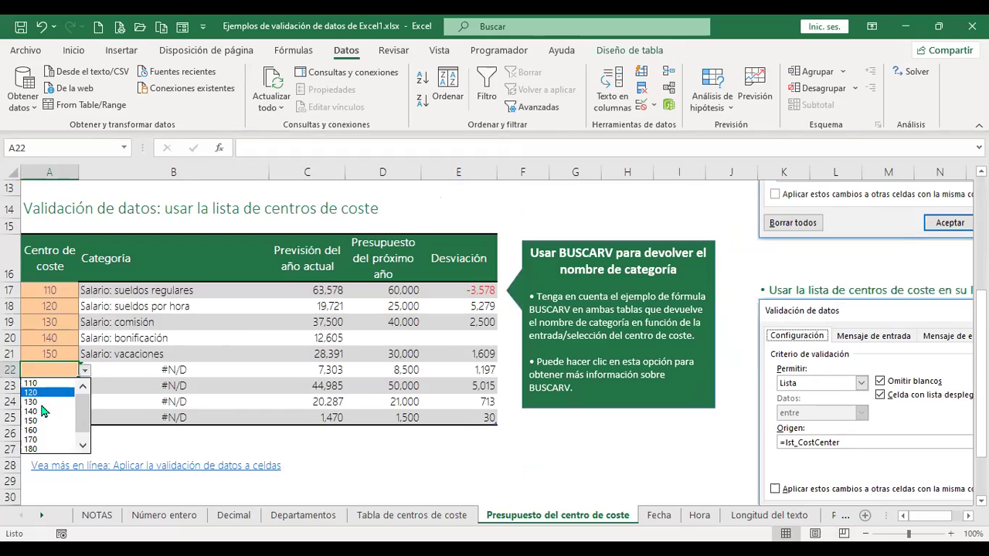
left_click(43, 435)
left_click(204, 448)
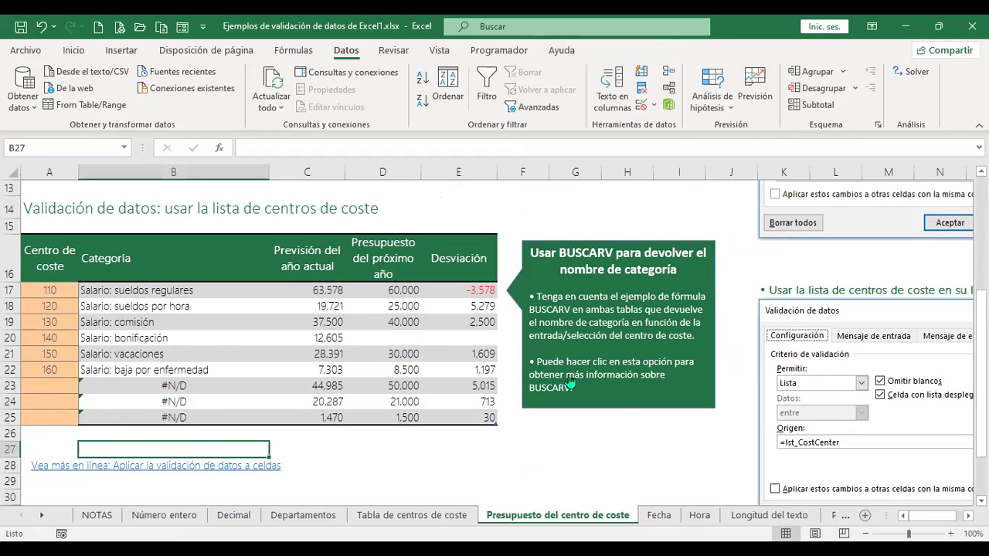
On the Fecha sheet, clear the start and end dates in A5:B5 of the leave request table
left_click(658, 515)
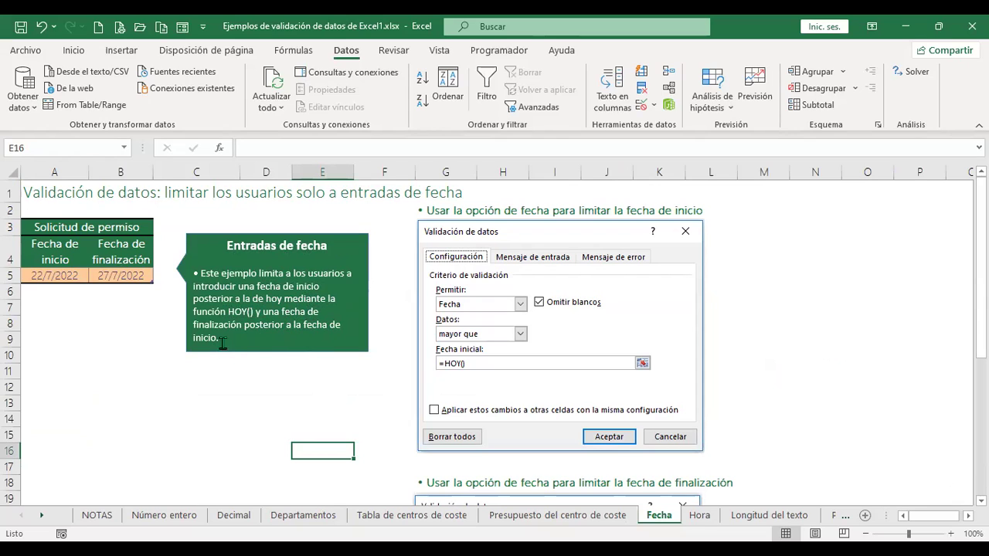
left_click(115, 322)
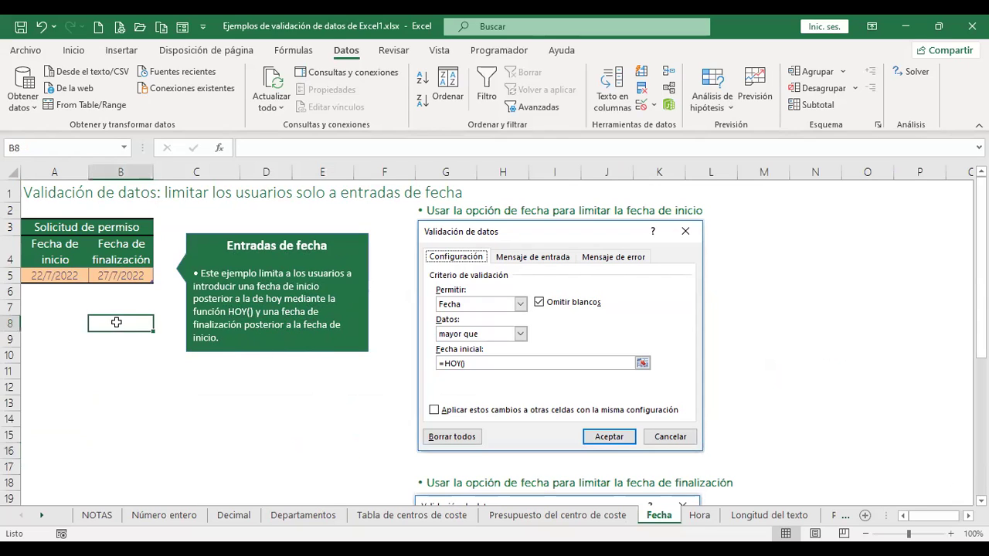
left_click(71, 226)
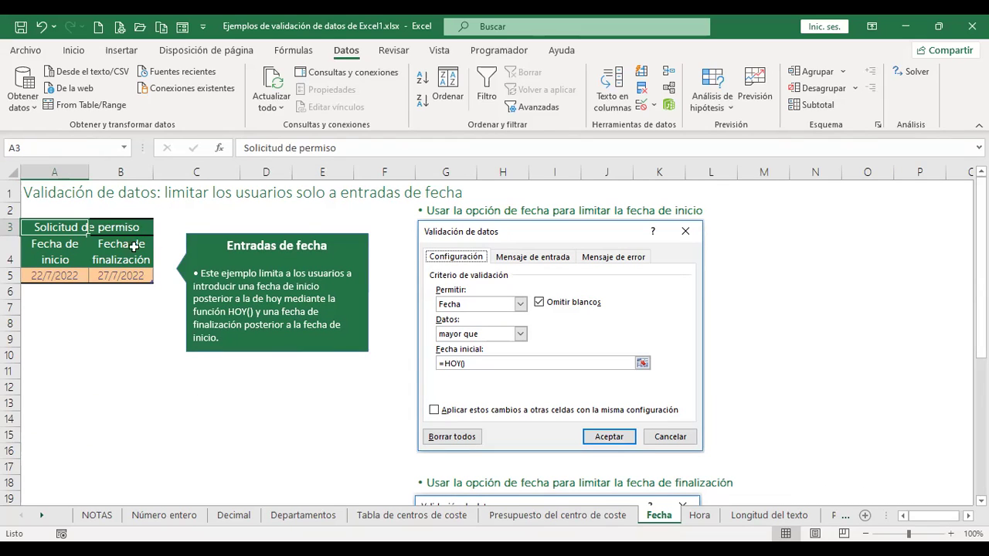
left_click(69, 279)
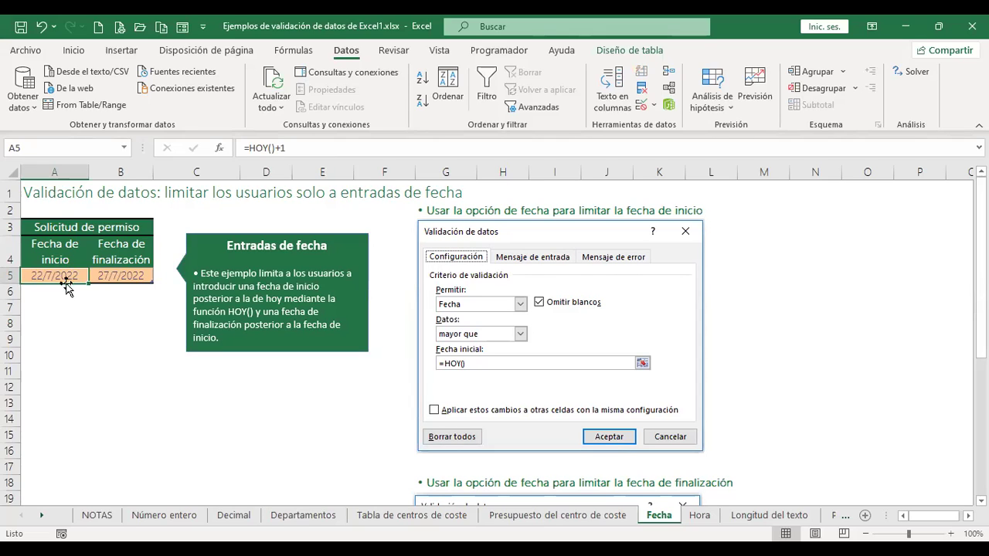
key("shift+Right")
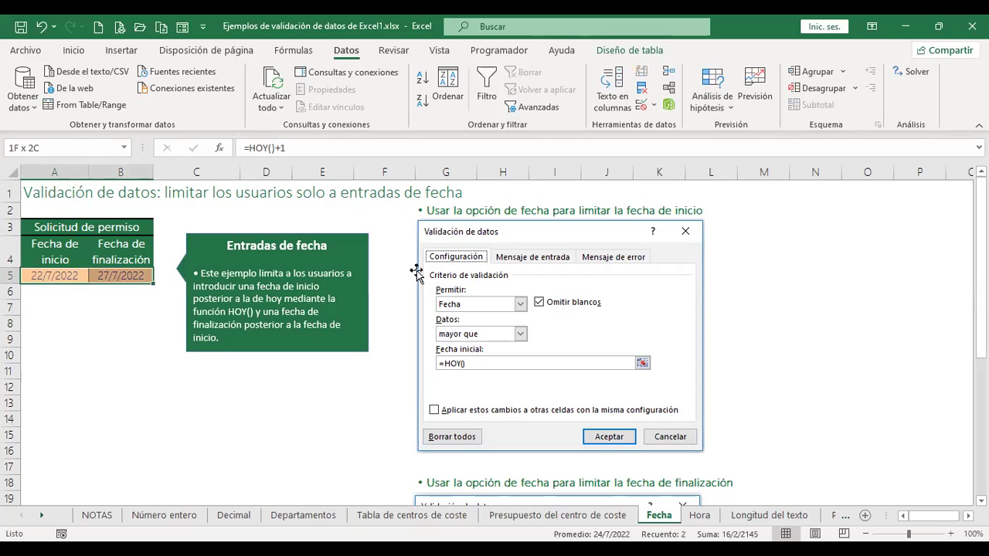
key("Delete")
key("Right")
key("Left")
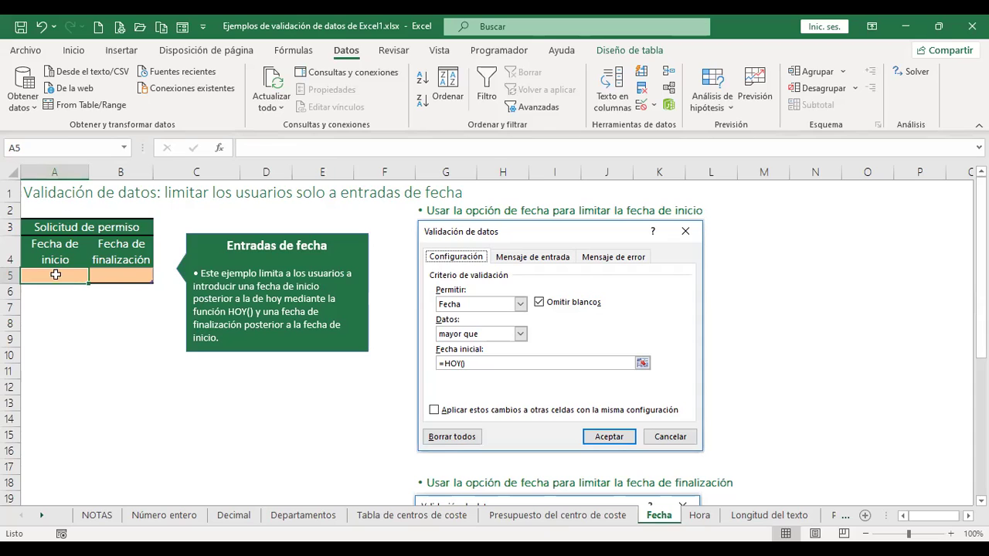
left_click(641, 107)
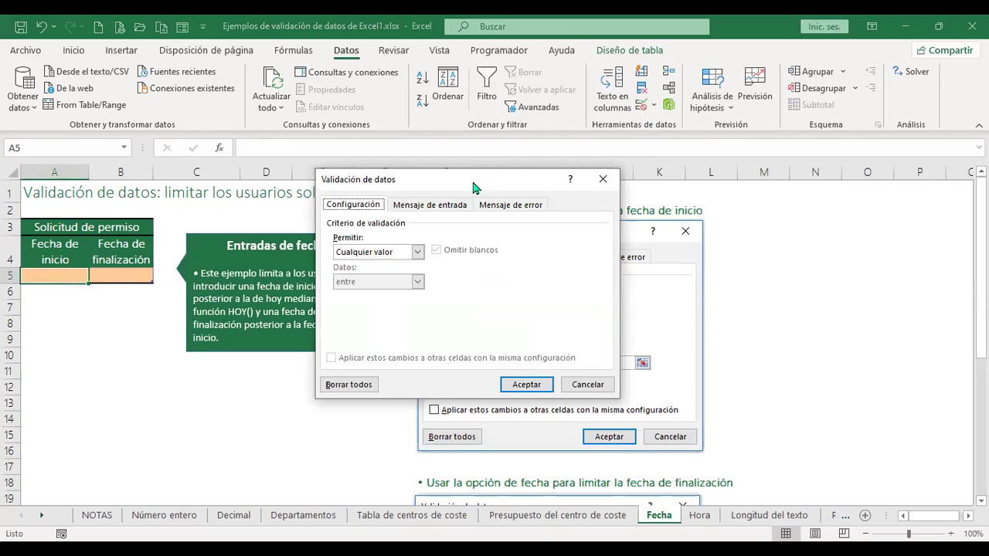
left_click_drag(474, 187, 263, 237)
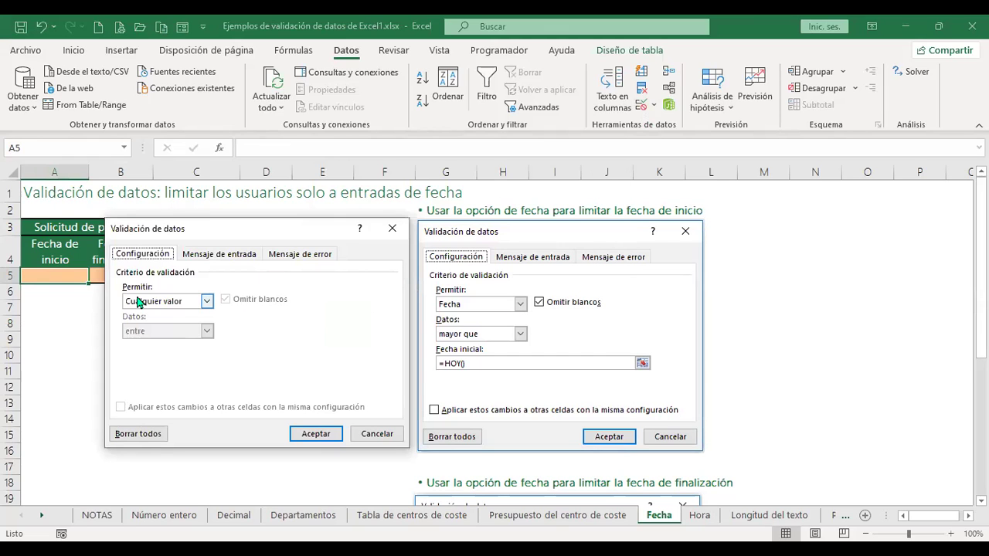
left_click(207, 302)
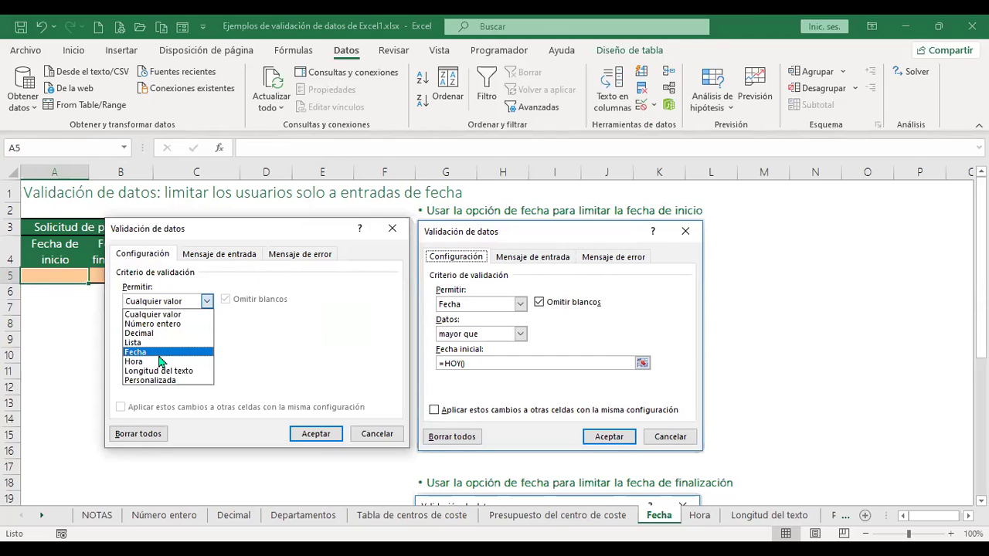
left_click(158, 354)
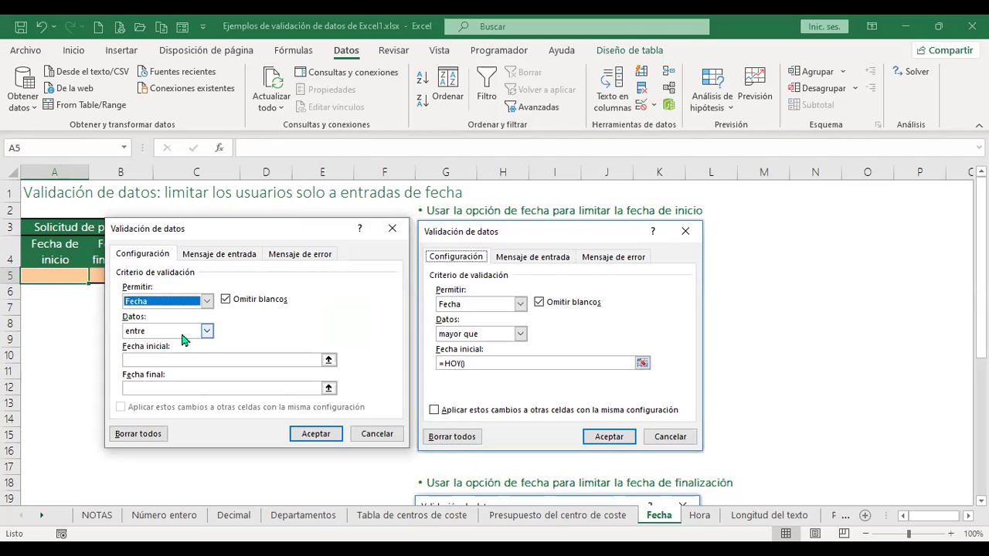
left_click(207, 332)
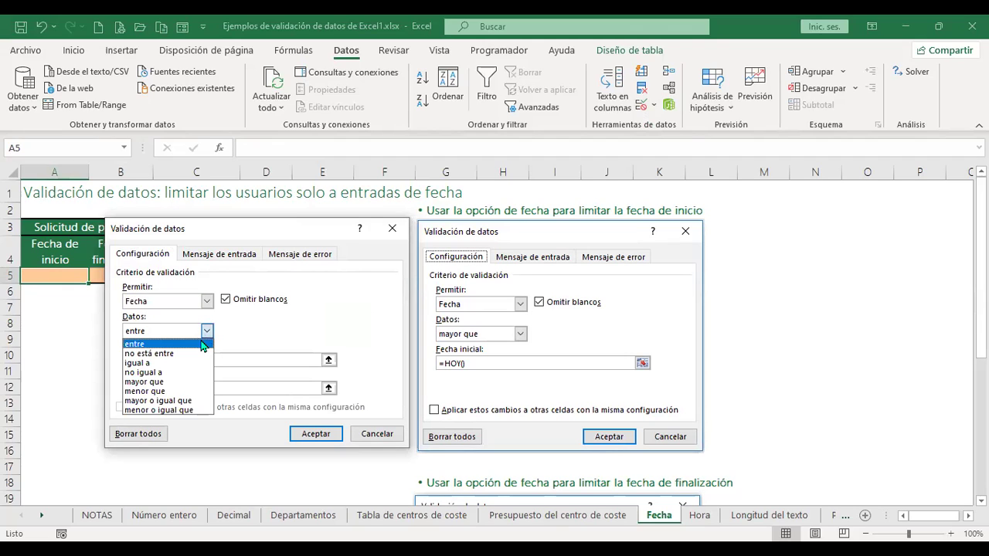
left_click(188, 383)
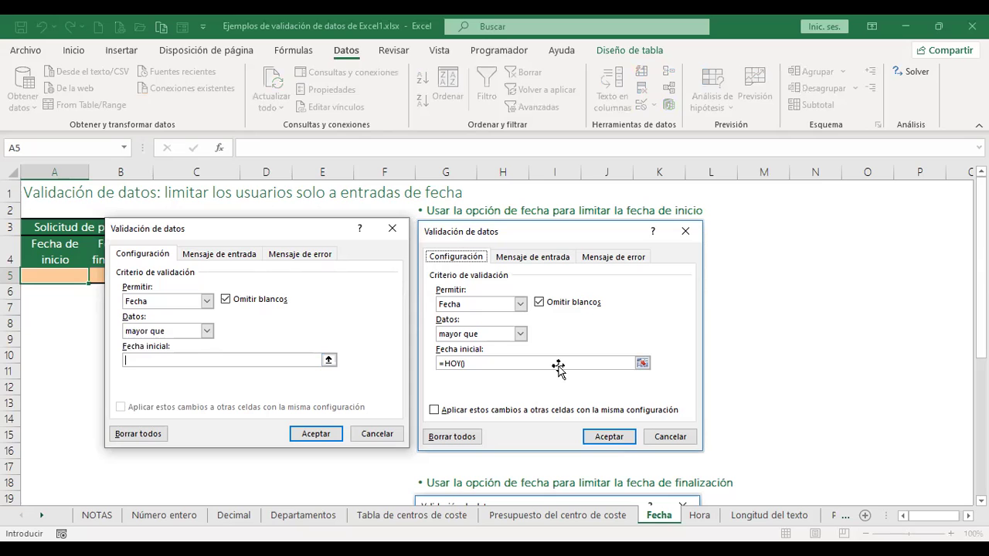
left_click(378, 435)
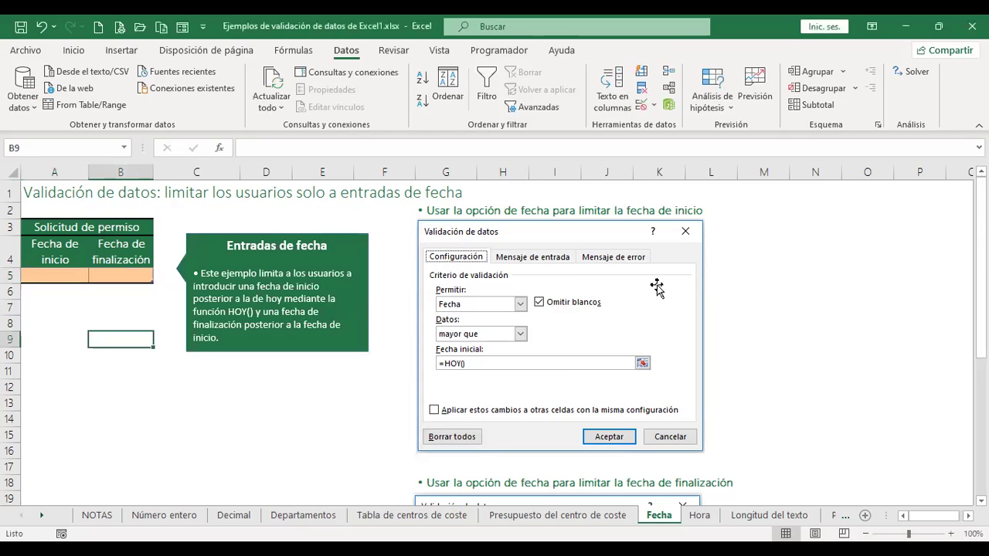
Enter the formula =+HOY() in B9 to return today's date
type("+h")
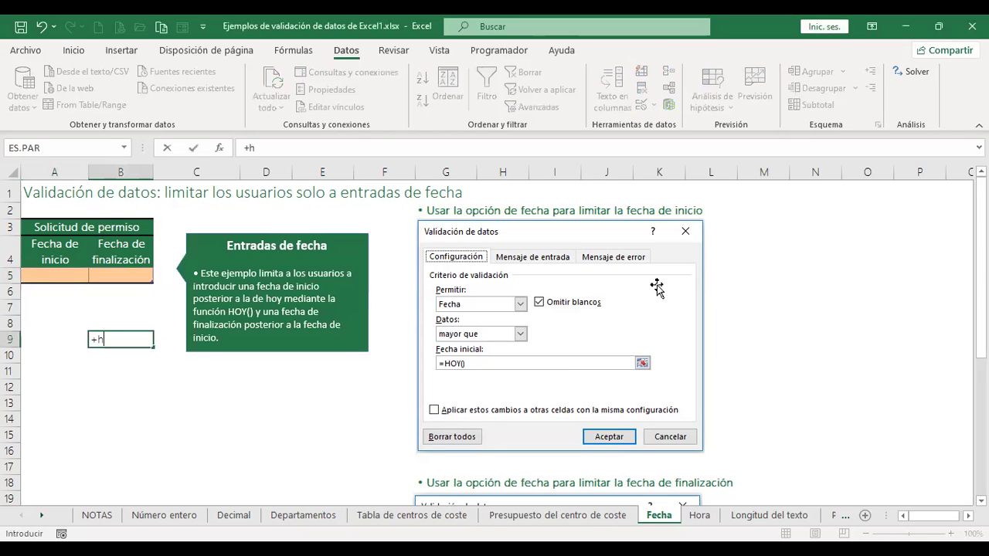
type("oy()")
key("Return")
key("Up")
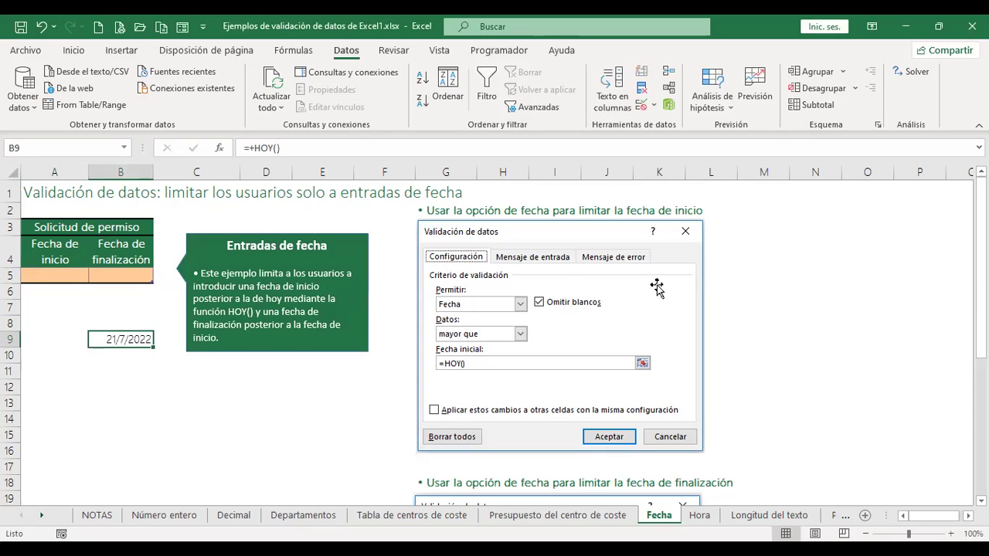
Apply Fecha data validation to the start date cell A5, using mayor que with =hoy() as the initial date
left_click(57, 275)
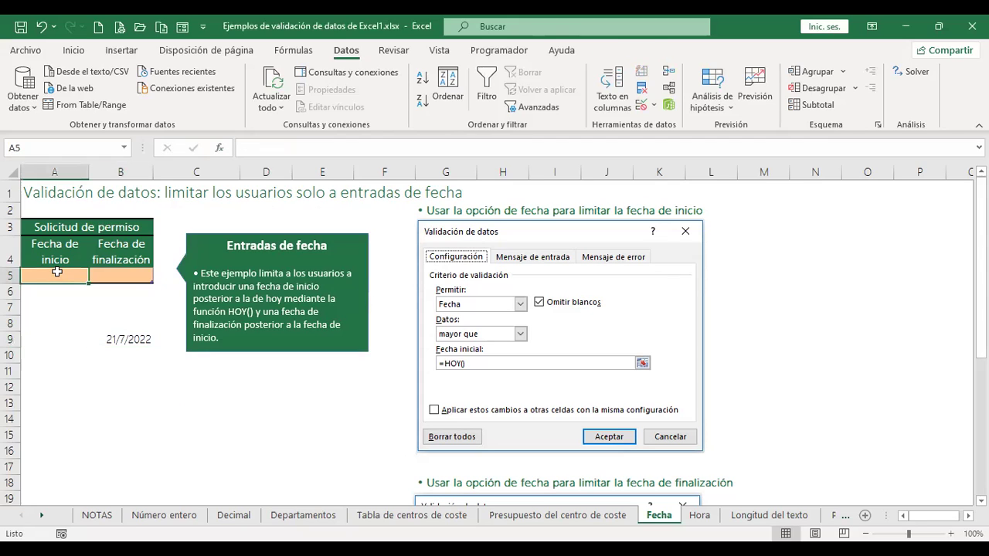
left_click(642, 108)
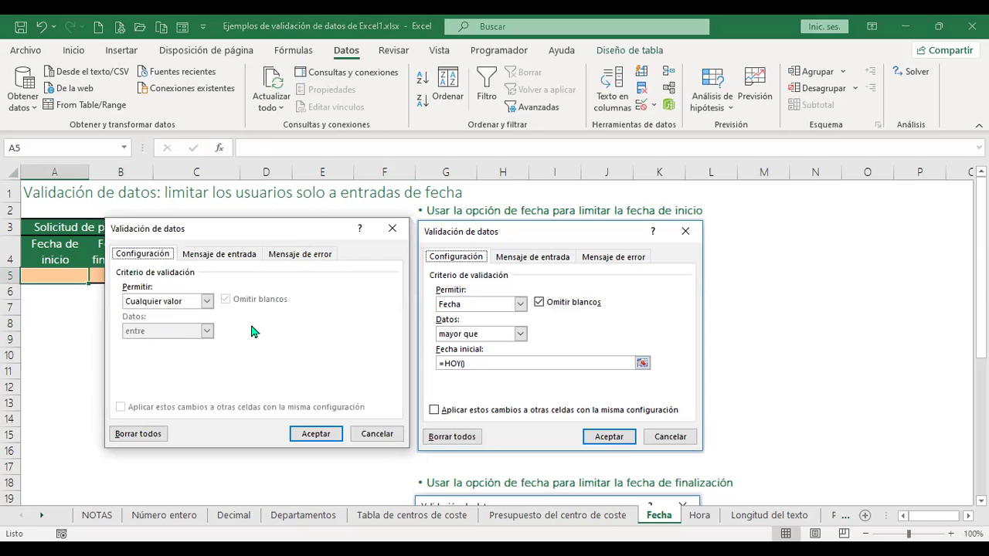
left_click(207, 302)
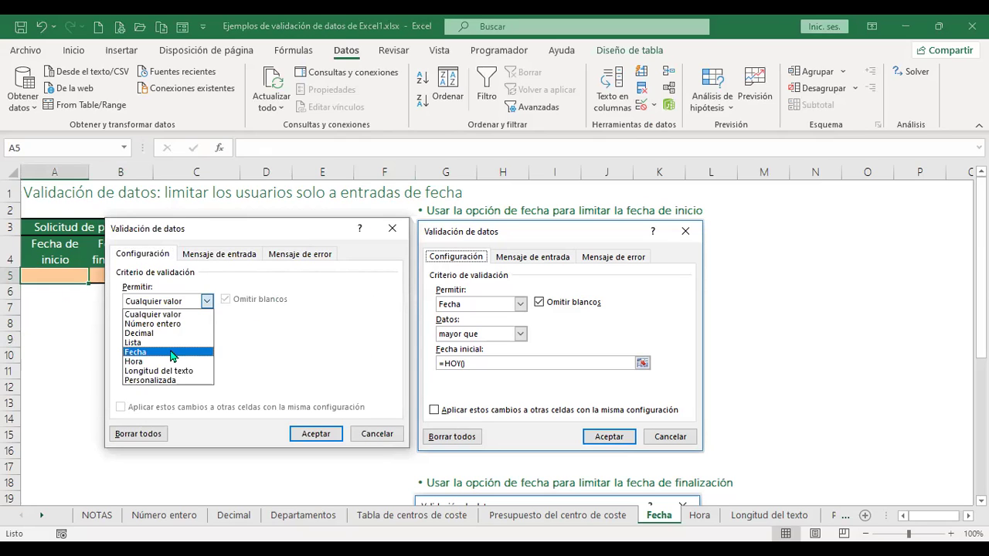
left_click(171, 354)
left_click(207, 331)
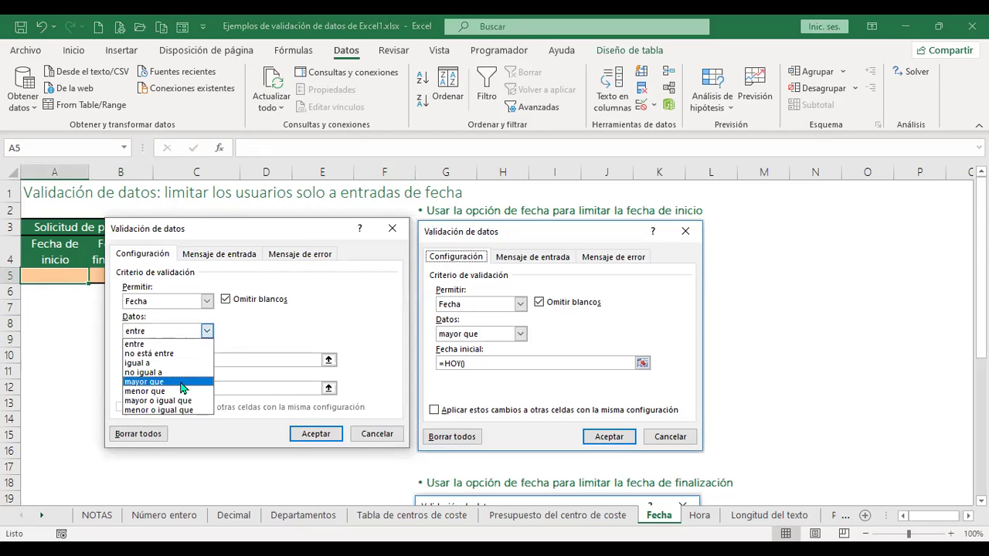
left_click(182, 383)
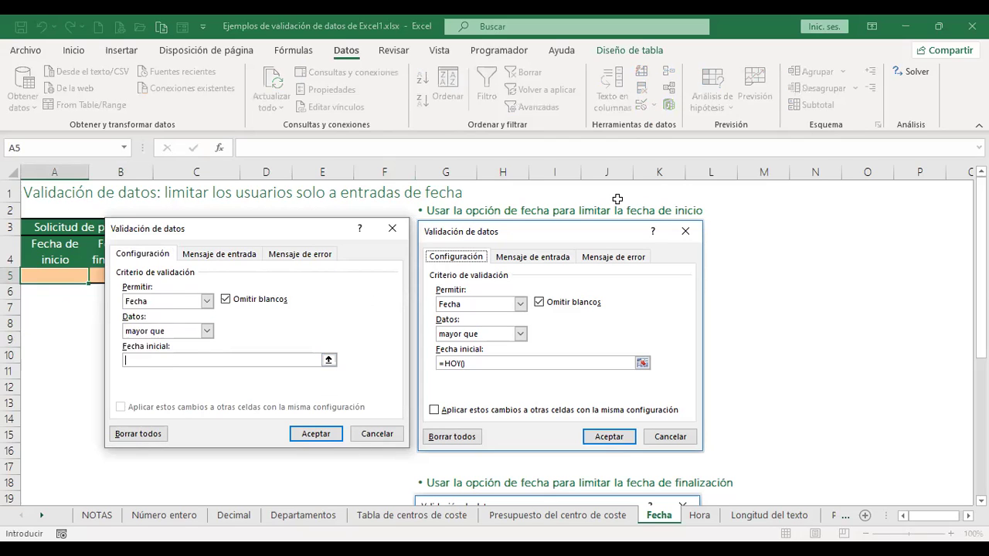
type("=hoy()")
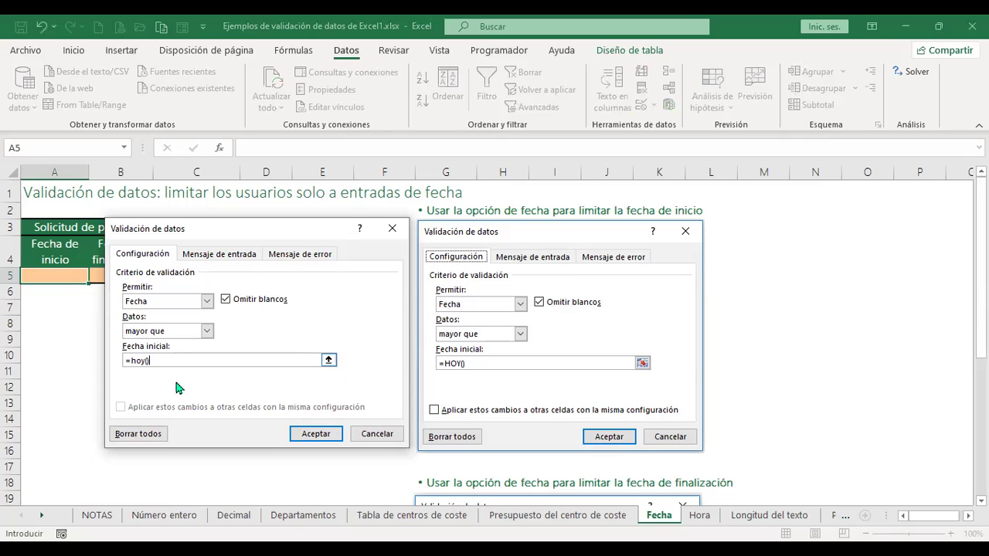
left_click(313, 434)
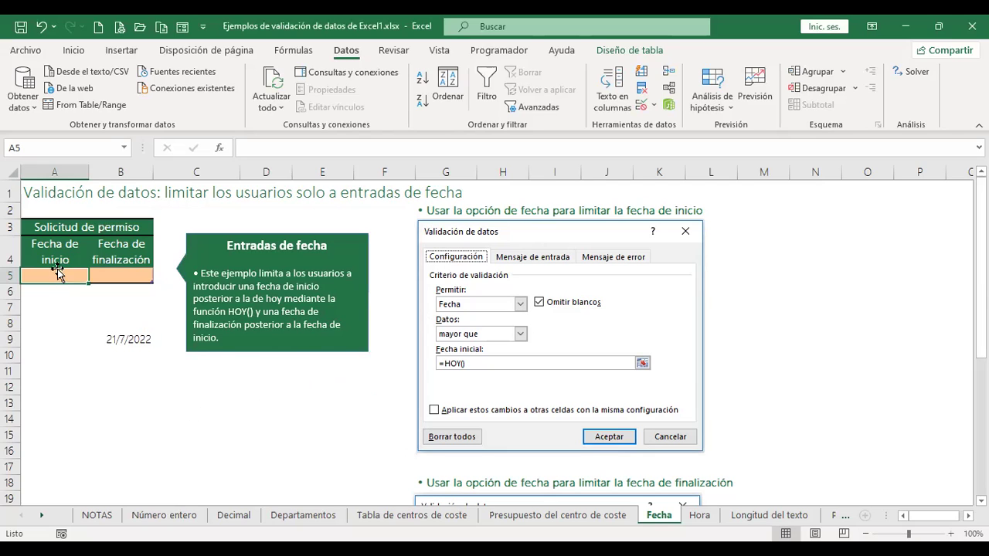
Try the start date 21/7/2022 in A5, and cancel the entry
type("21/7/2022")
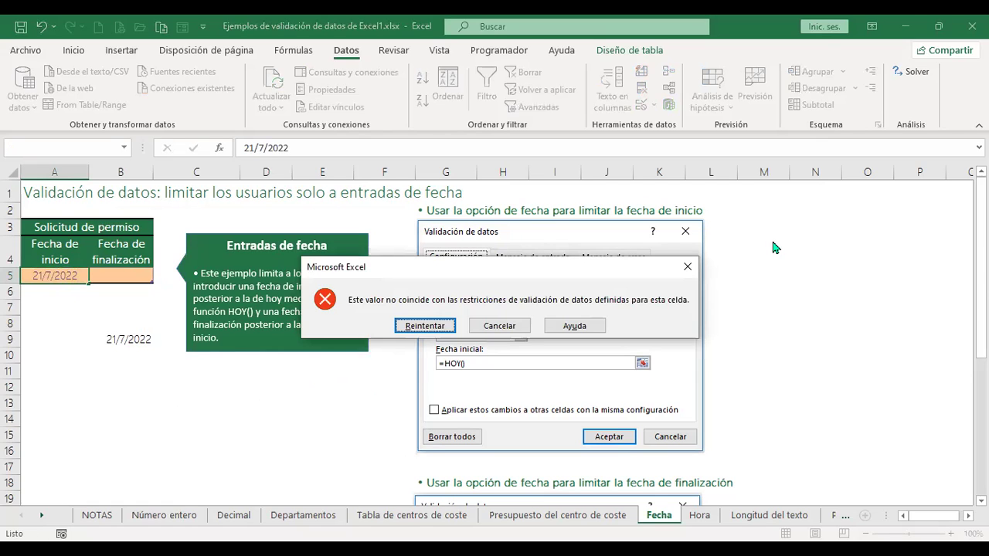
key("Escape")
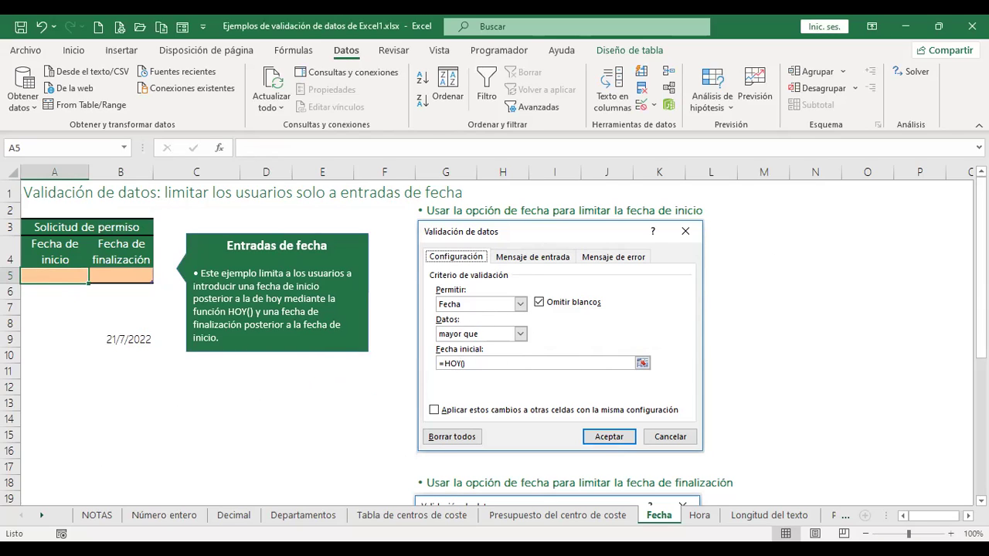
Enter 22/7/2022 as the start date in A5 of the leave request table
type("22/7/")
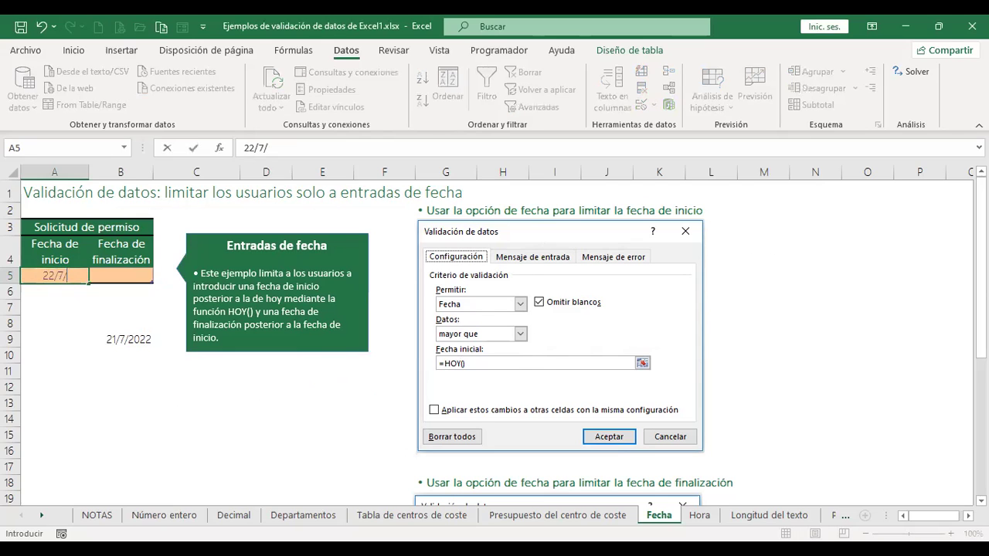
type("2022")
key("Return")
key("Up")
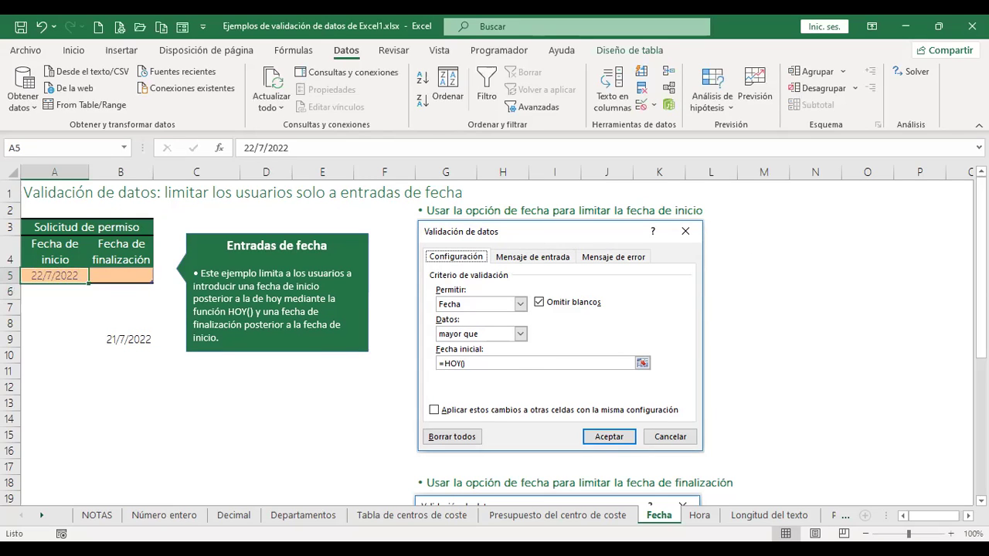
Examine the example validation settings for limiting the end date and compare them with the leave request table
left_click(120, 275)
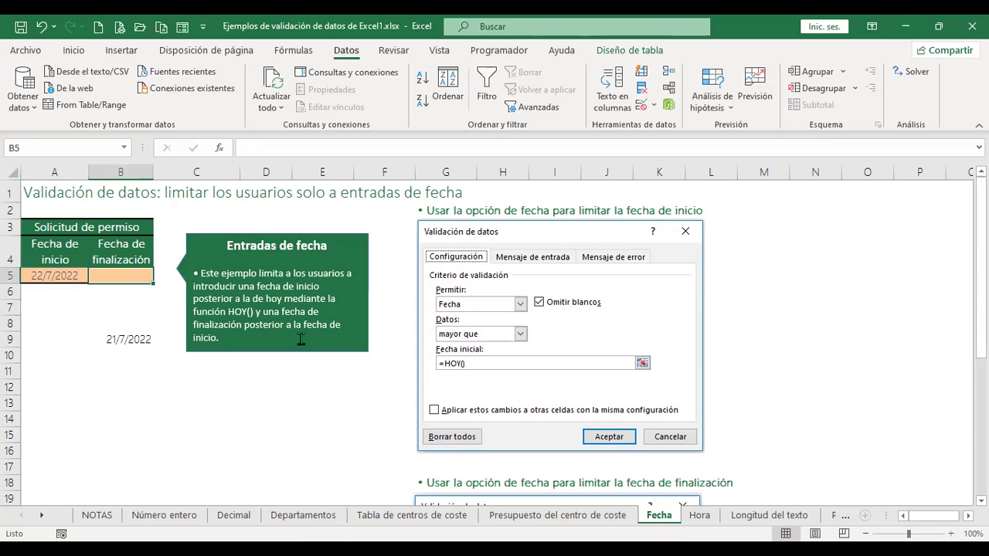
scroll(412, 371, "down", 5)
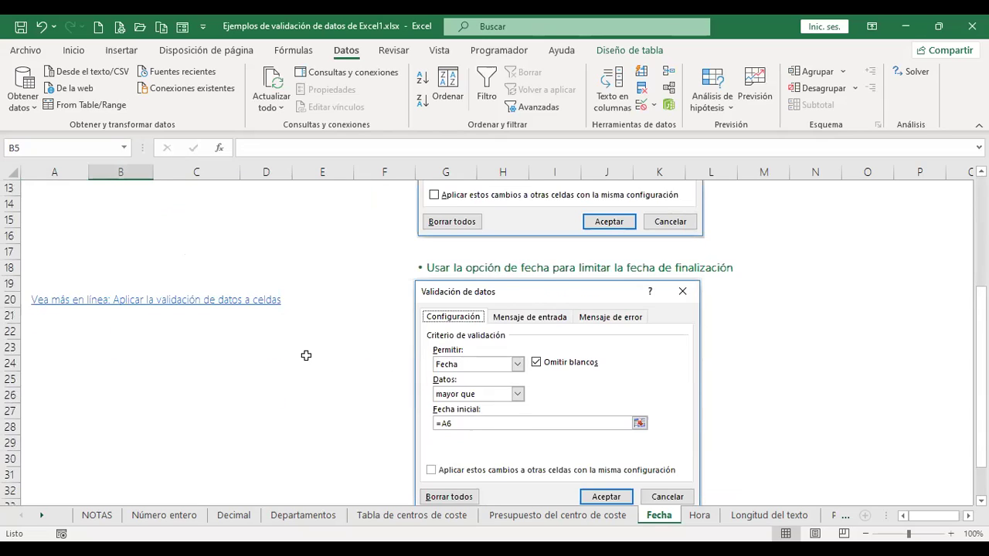
scroll(307, 356, "up", 5)
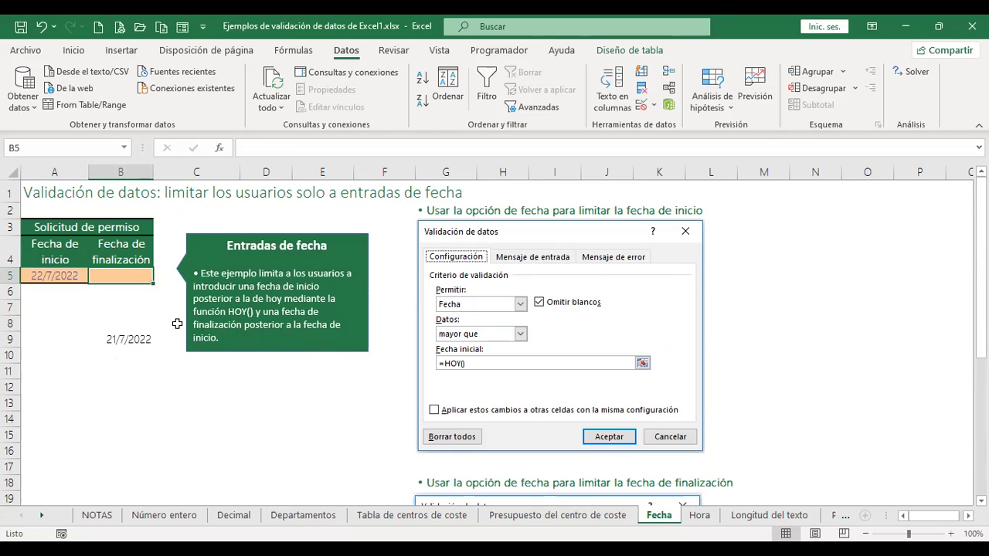
scroll(177, 323, "down", 3)
scroll(177, 323, "up", 3)
scroll(299, 396, "down", 5)
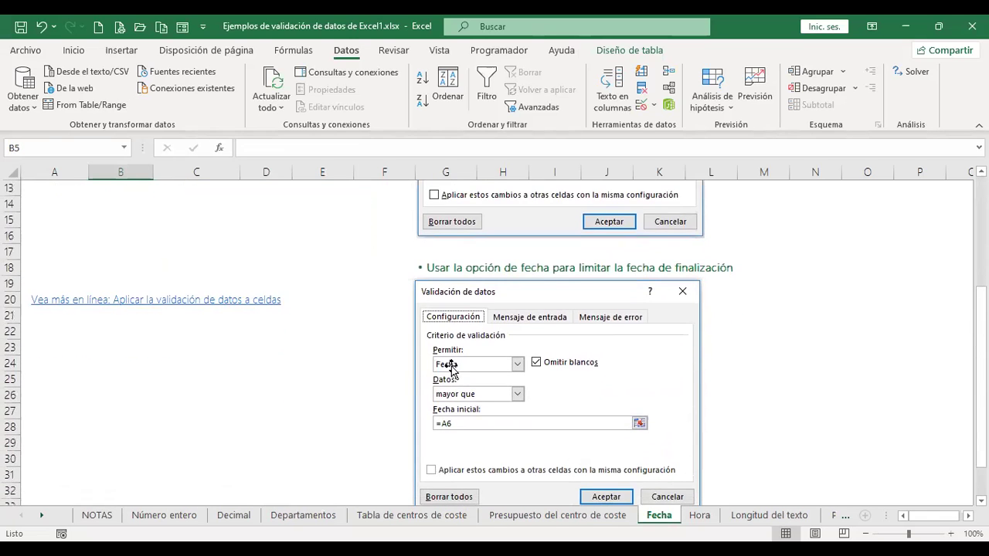
scroll(461, 364, "up", 5)
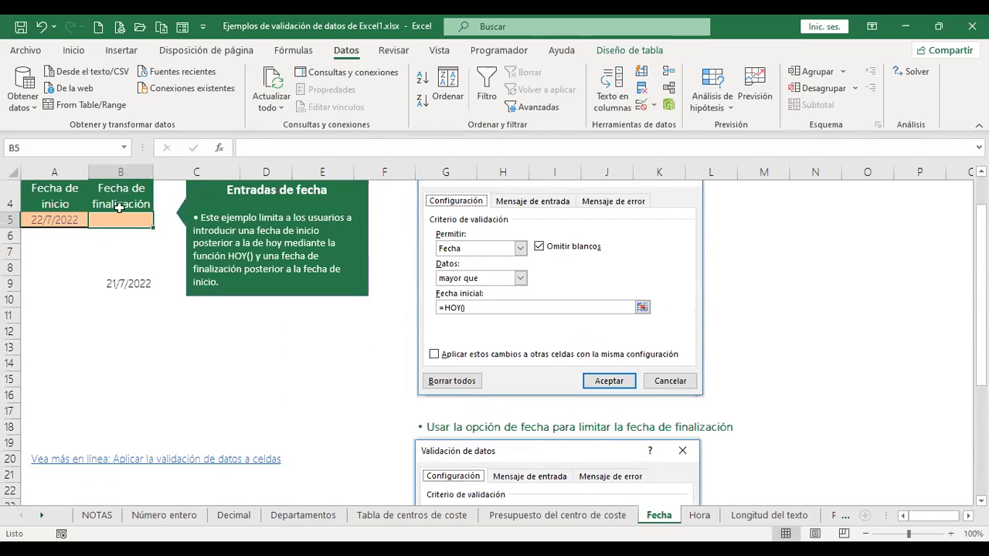
scroll(347, 281, "down", 1)
scroll(346, 281, "down", 3)
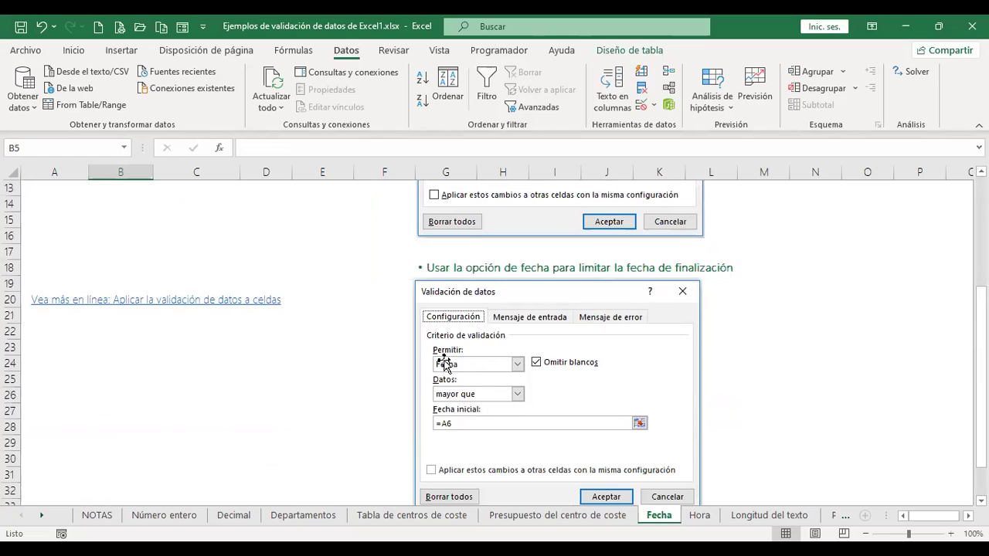
scroll(476, 318, "down", 1)
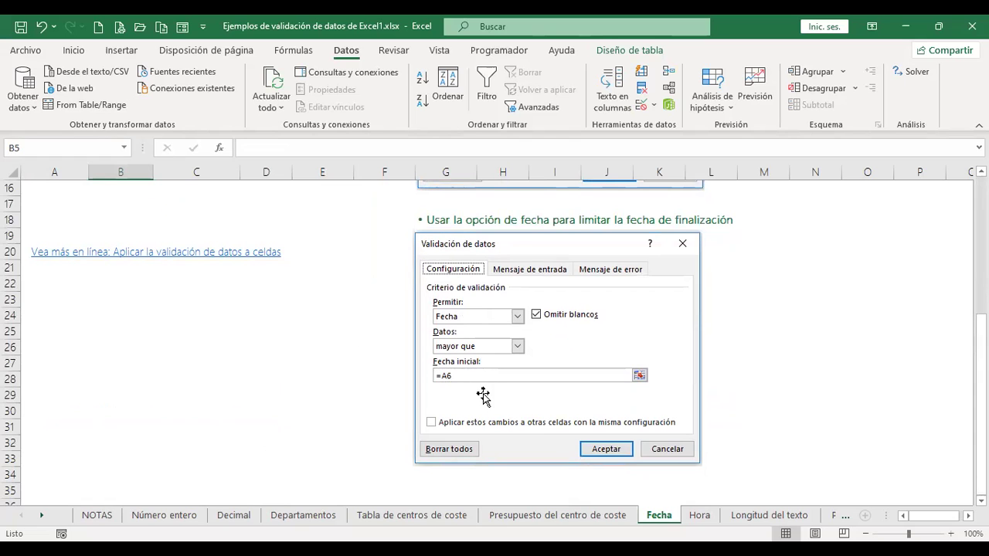
scroll(296, 316, "up", 5)
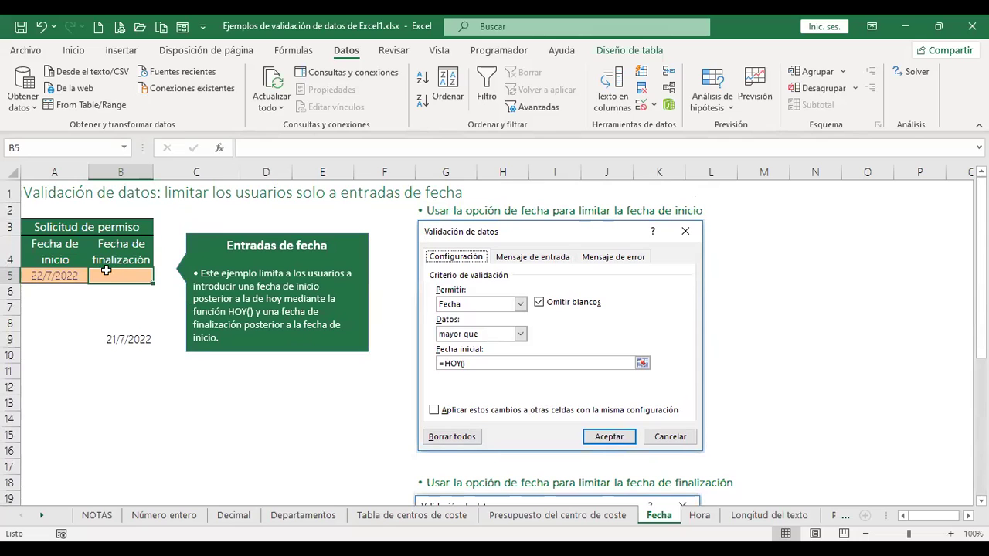
scroll(235, 411, "down", 3)
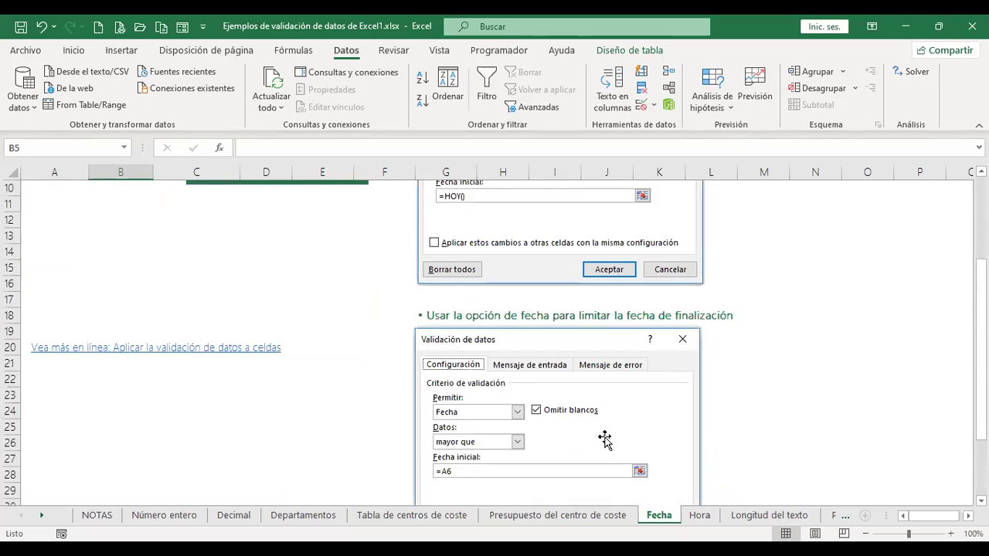
scroll(580, 426, "down", 1)
scroll(410, 415, "up", 4)
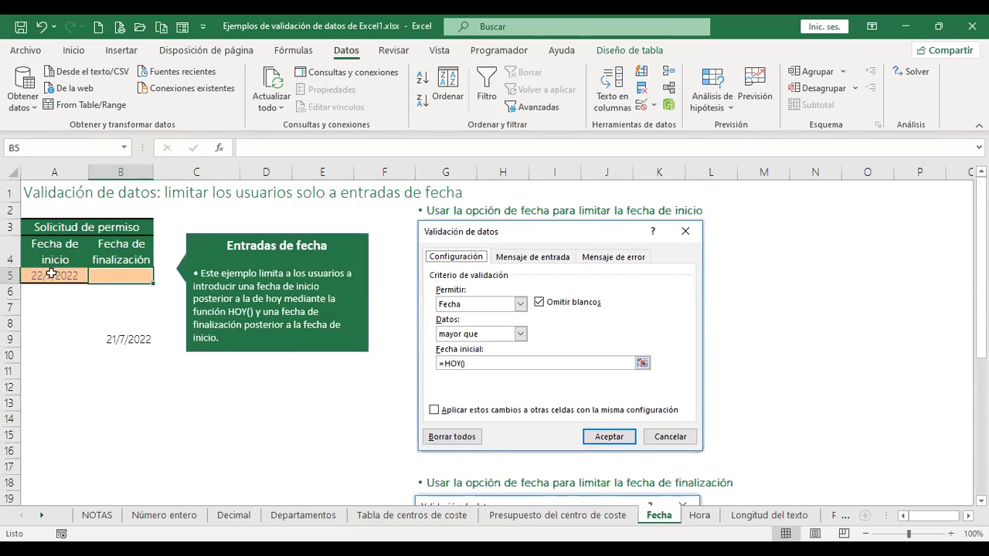
Apply Fecha data validation to the end date cell B5, using mayor que with =A5 as the initial date
left_click(53, 273)
left_click(110, 276)
left_click(50, 276)
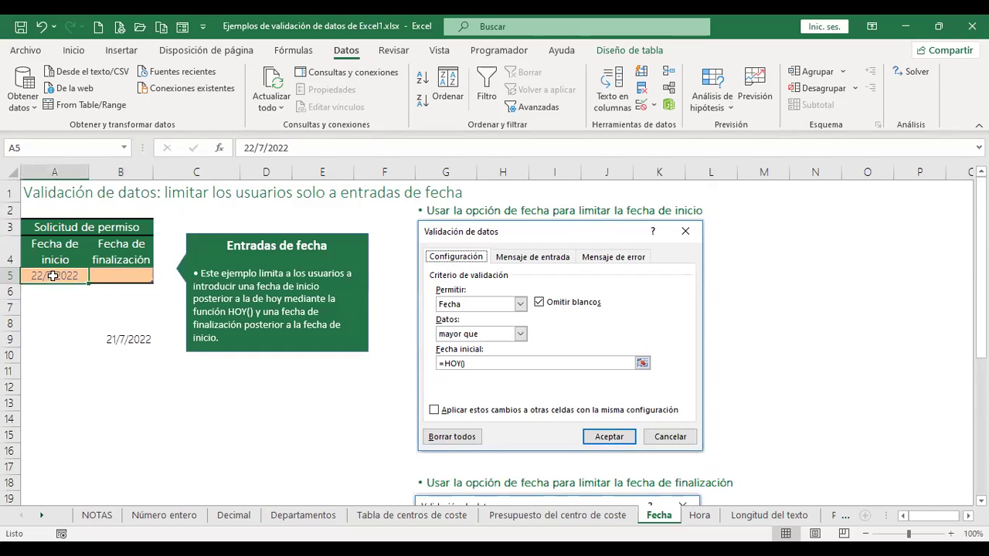
left_click(125, 273)
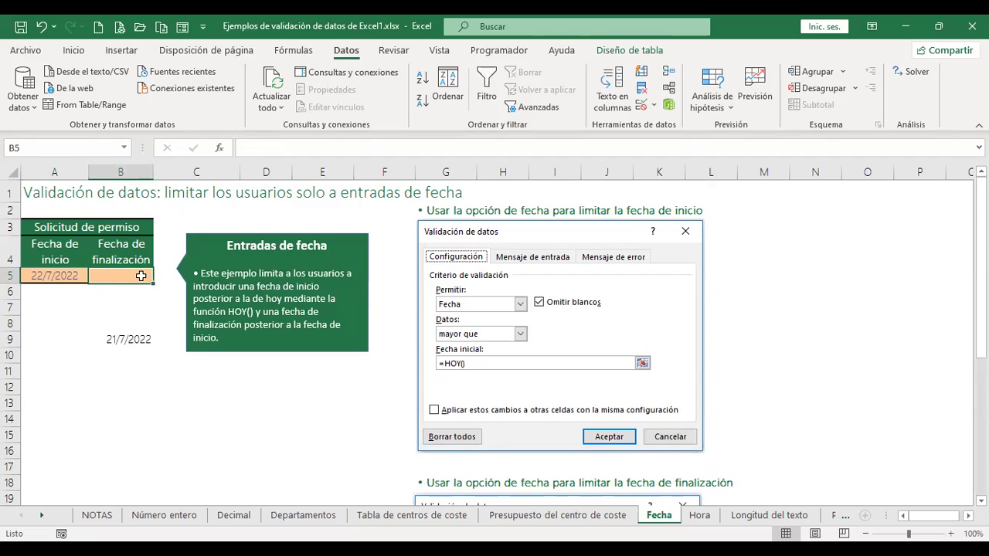
left_click(641, 109)
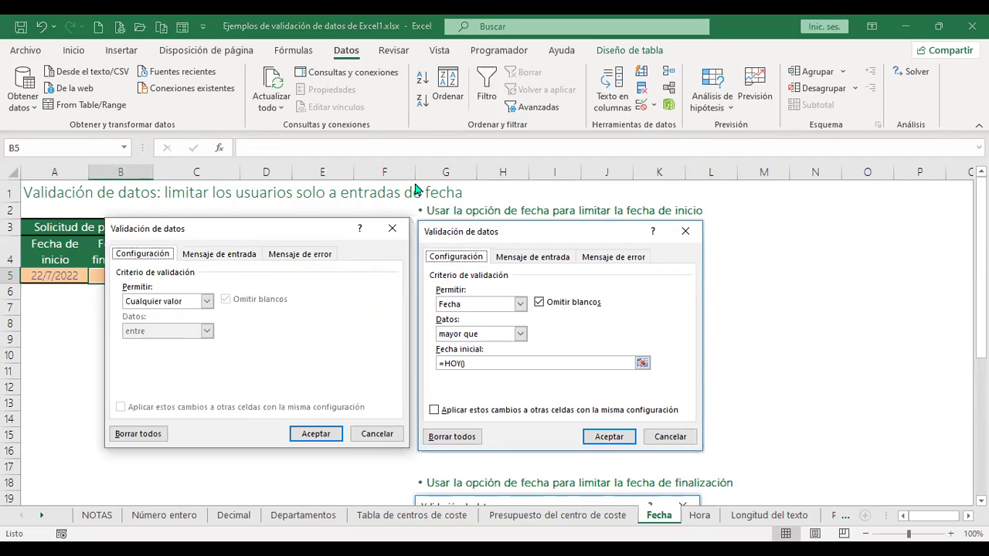
left_click(207, 303)
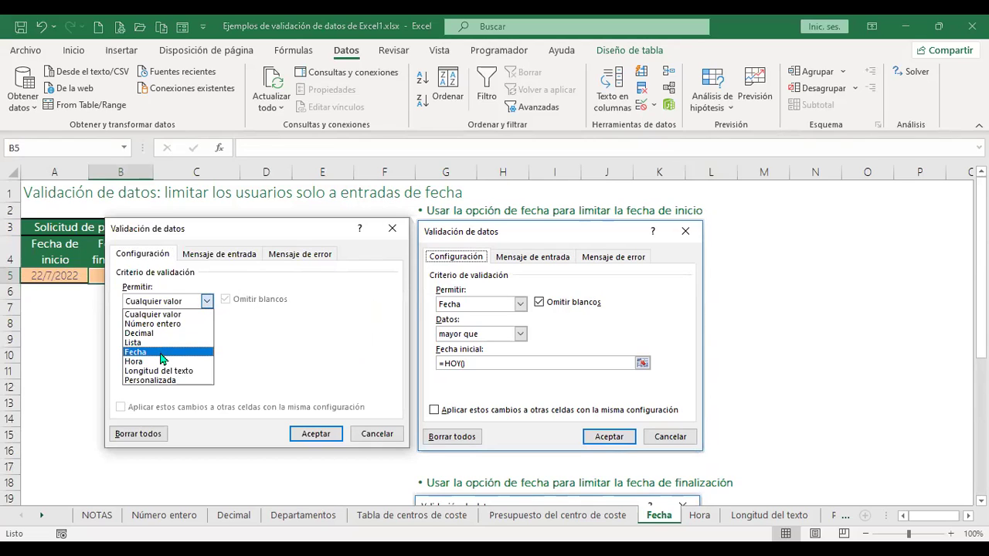
left_click(160, 352)
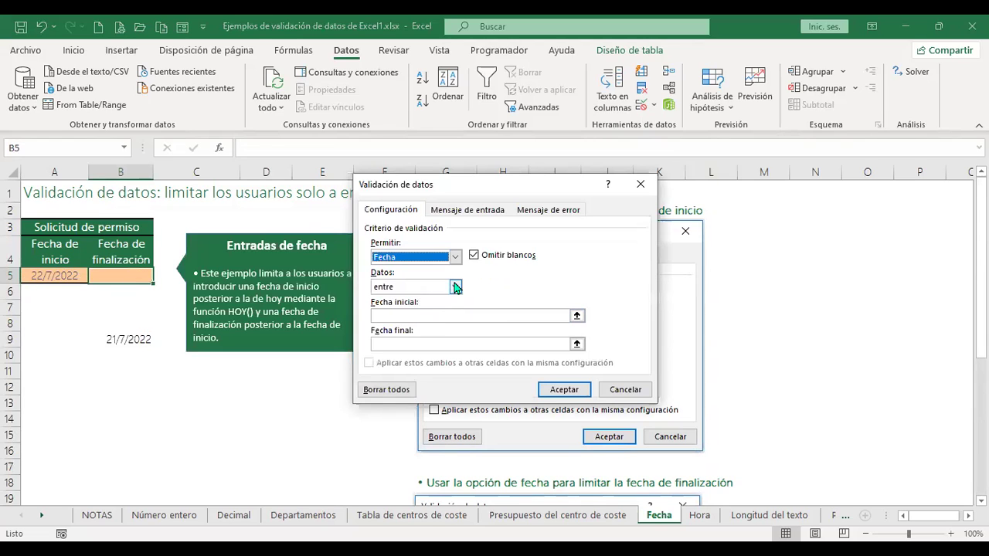
left_click(455, 288)
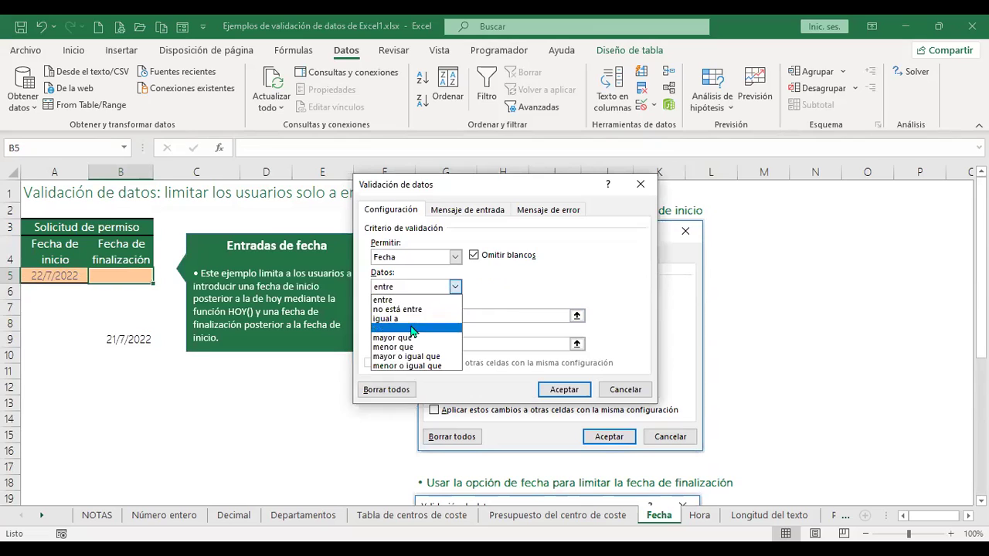
left_click(412, 340)
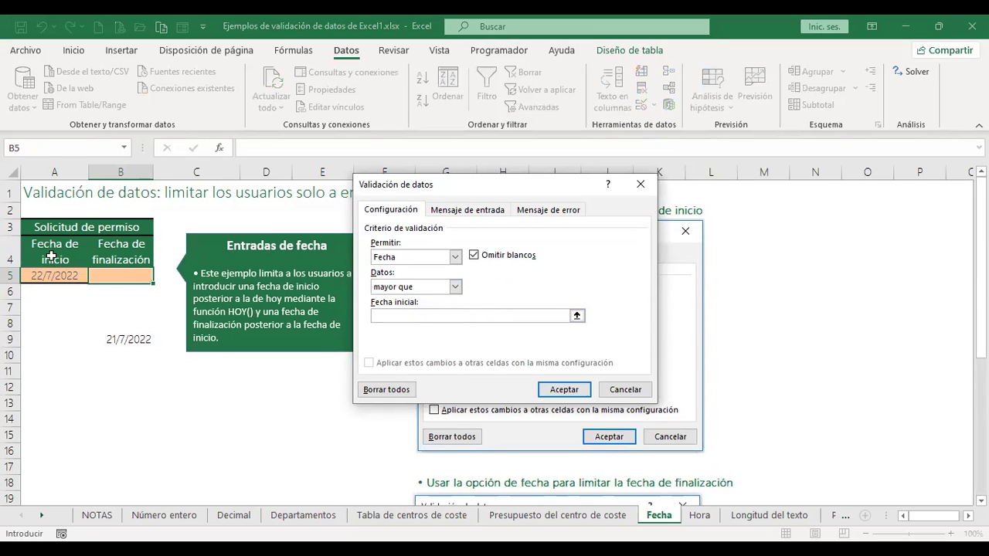
left_click(55, 282)
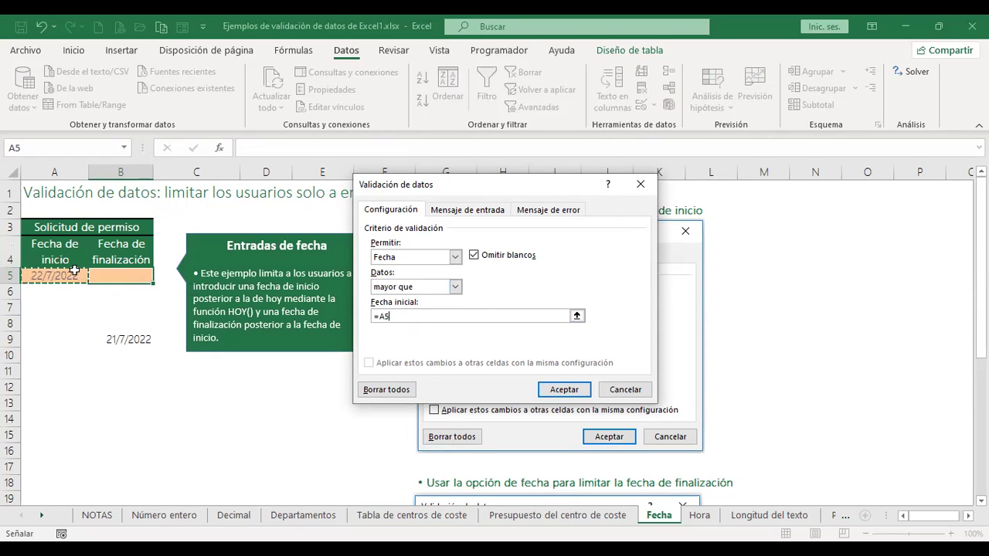
left_click(552, 391)
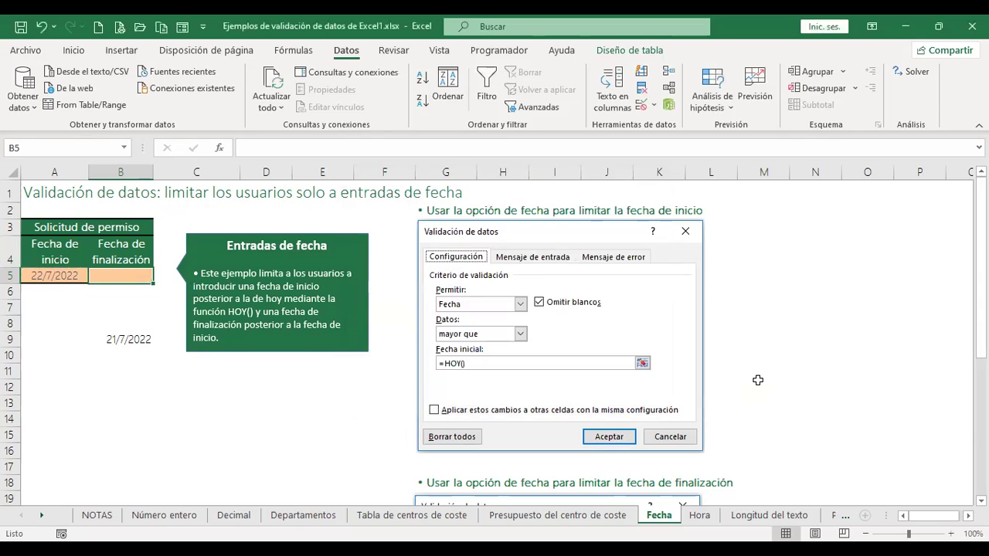
Try the end date 22/7/22 in B5, and cancel the entry
scroll(757, 380, "down", 4)
scroll(757, 380, "up", 4)
type("22/7")
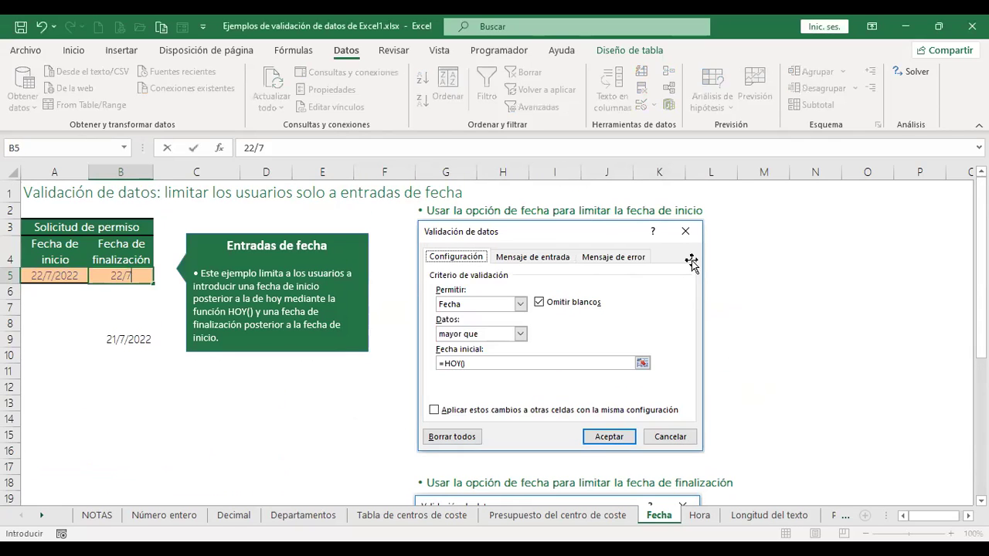
type("/22")
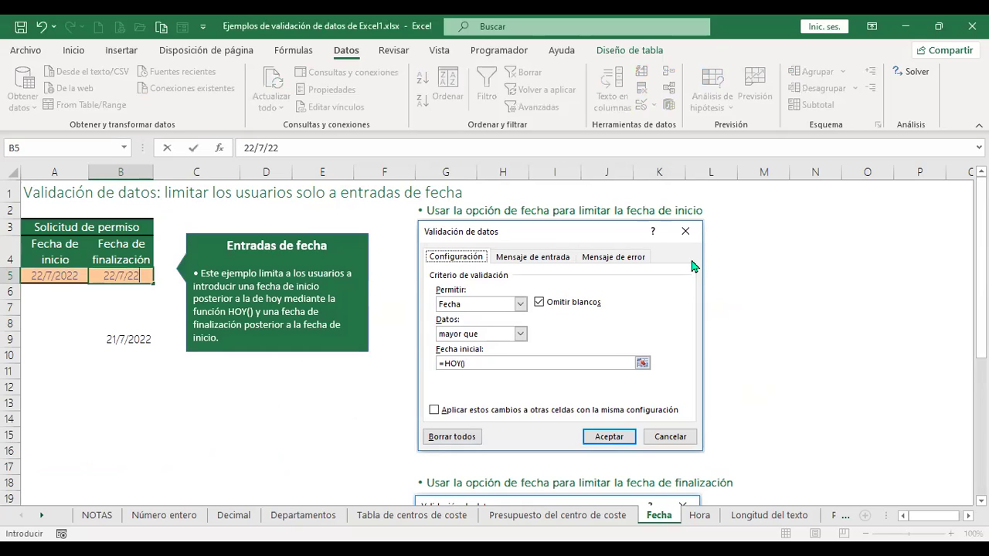
key("Return")
left_click(691, 263)
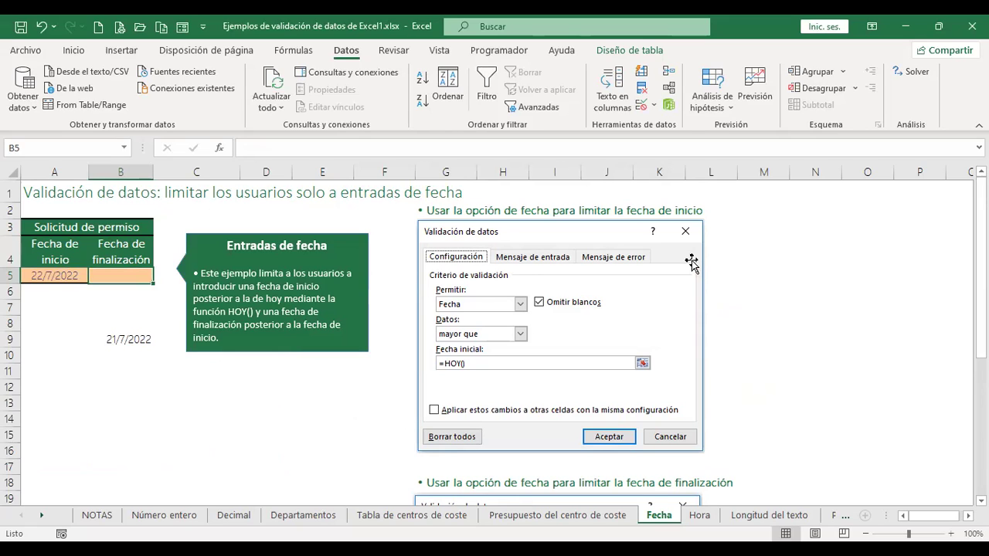
Enter 23/7/2022 as the end date in B5 of the leave request table
type("23/")
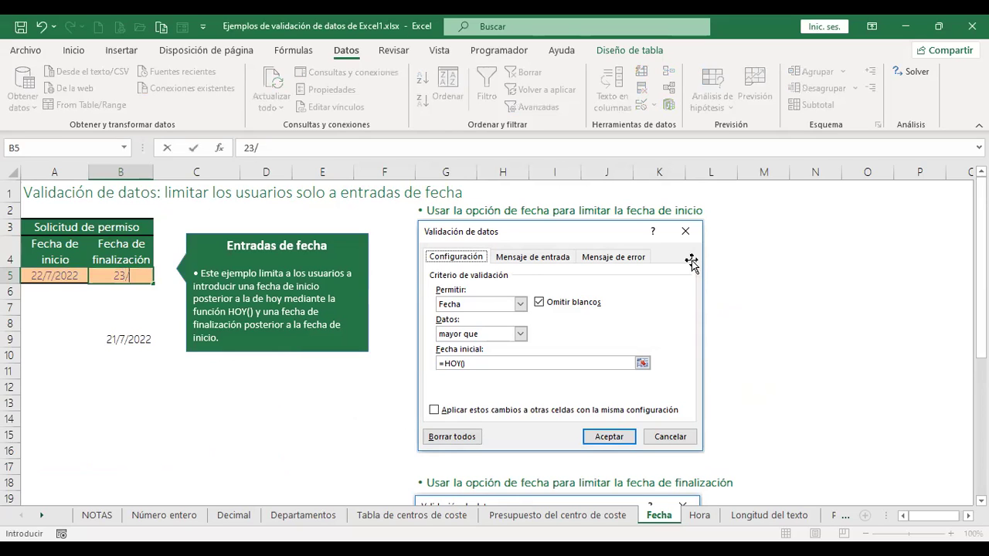
type("7/2022")
key("Return")
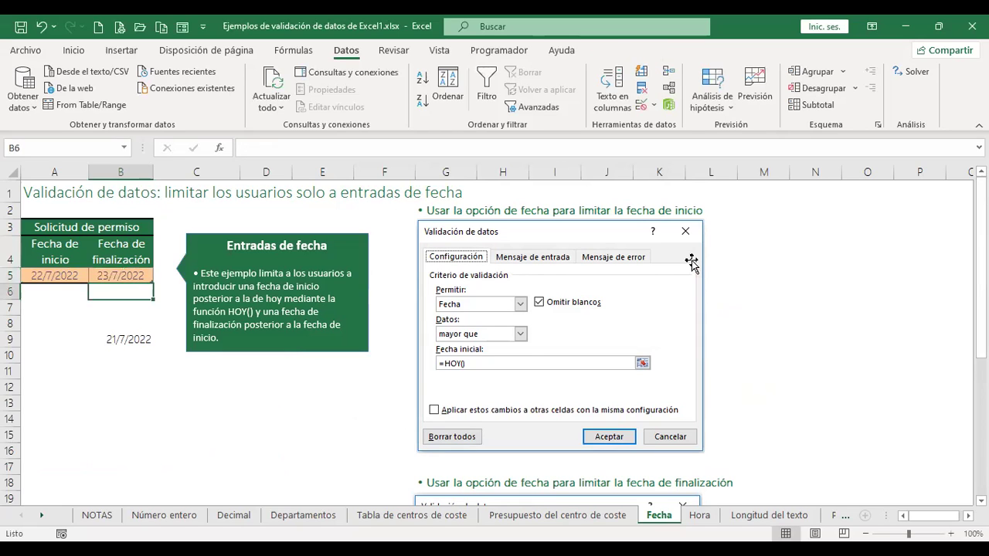
key("Up")
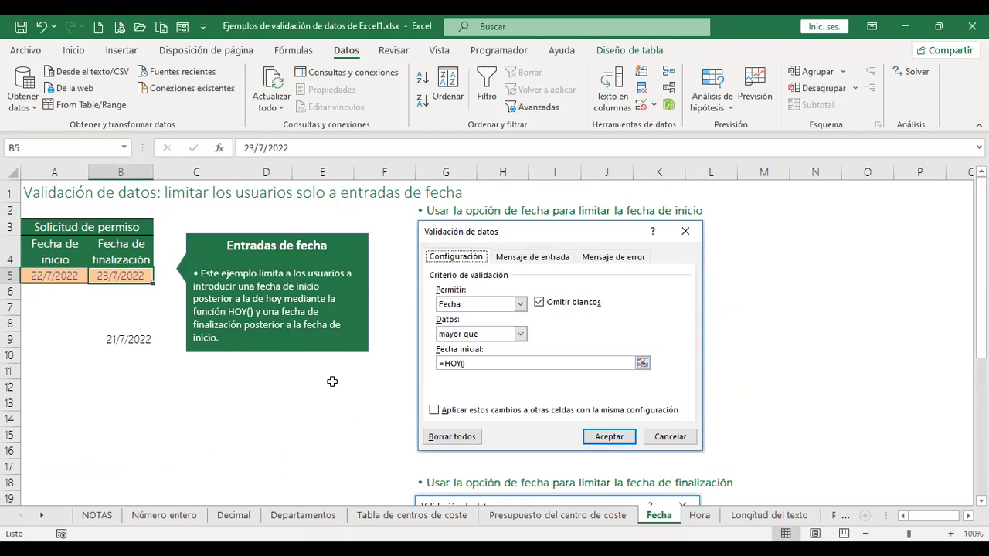
scroll(334, 382, "down", 4)
scroll(339, 381, "up", 4)
left_click(279, 431)
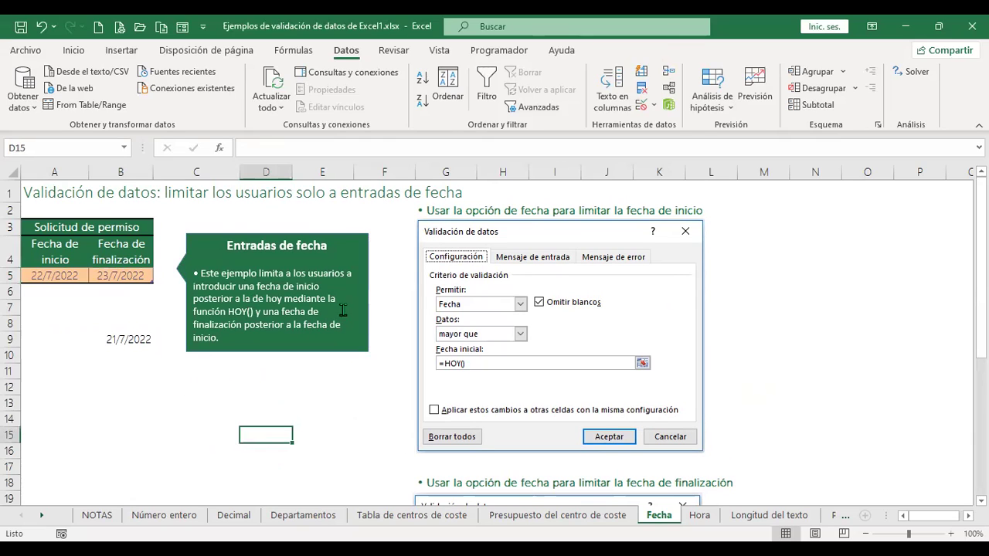
On the Hora sheet, apply Hora data validation to meeting time cell C4, using entre with =A4 as initial and =B4 as final time
left_click(700, 515)
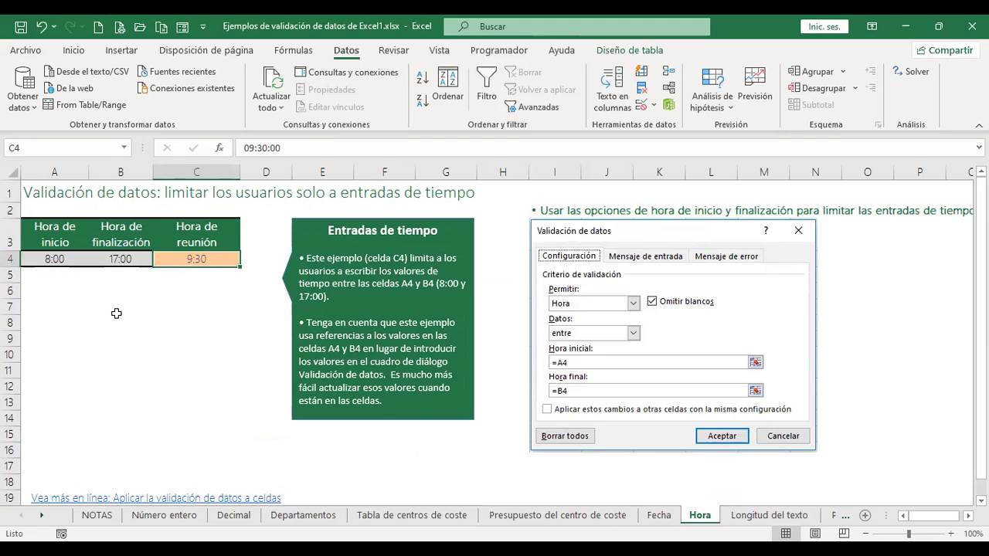
left_click(206, 277)
left_click(207, 258)
left_click(640, 106)
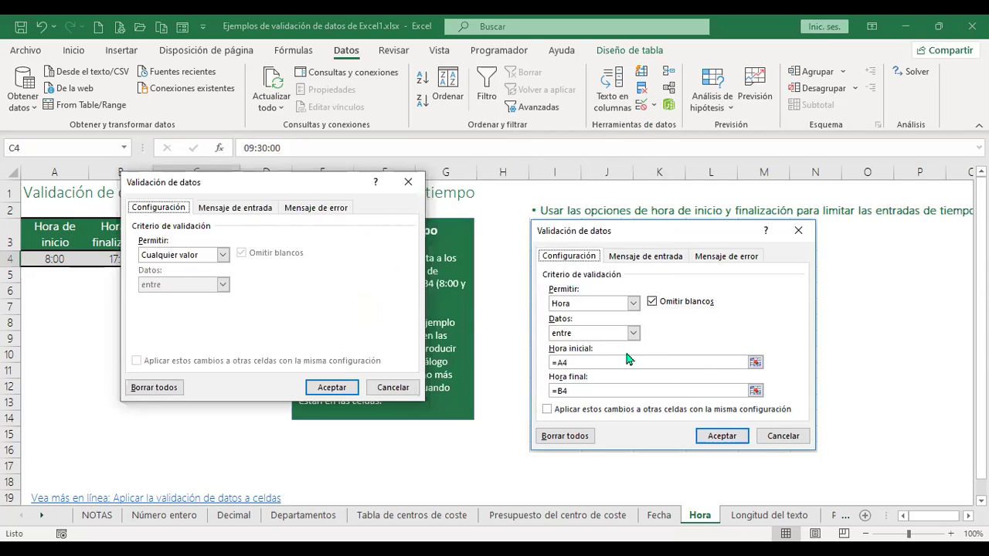
left_click(224, 256)
left_click(166, 316)
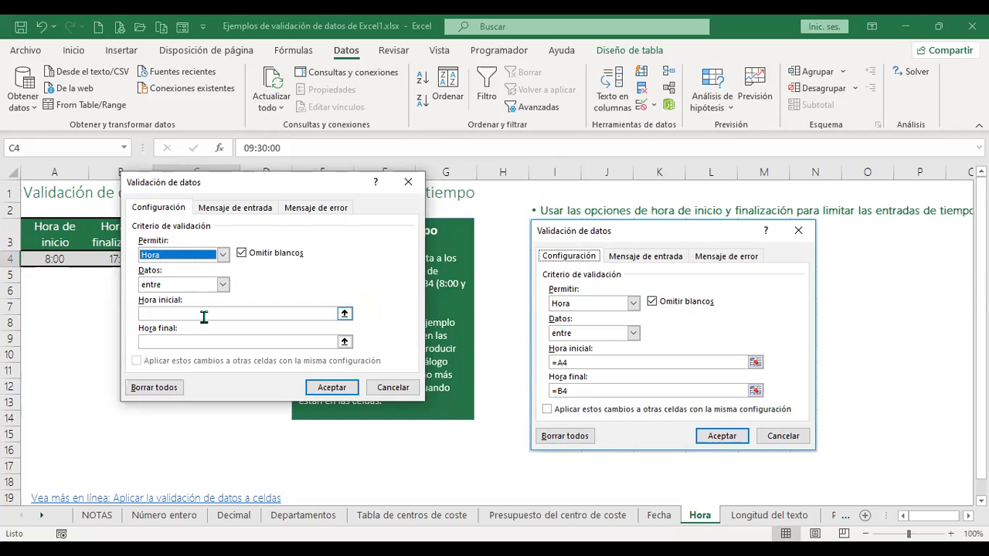
left_click(205, 317)
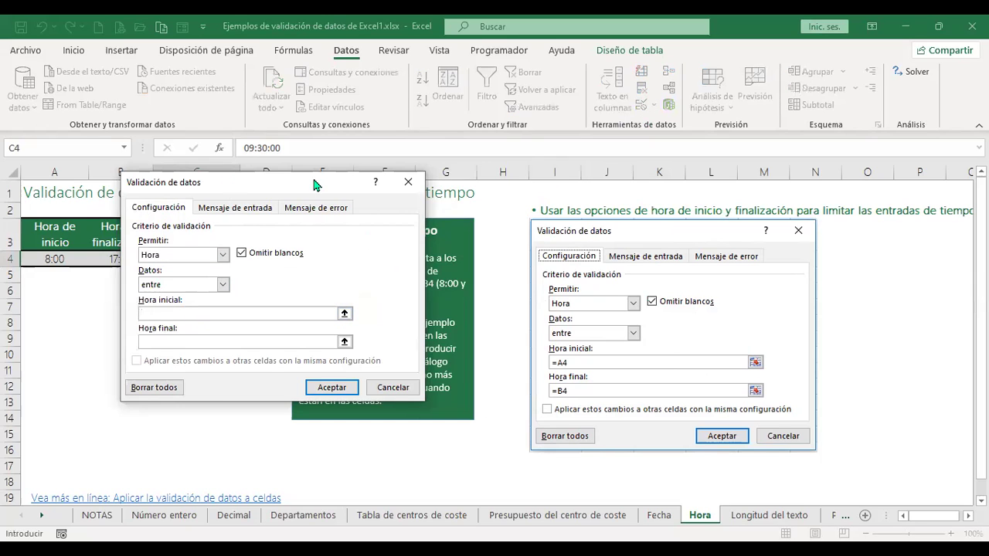
left_click_drag(314, 183, 400, 181)
left_click(52, 258)
left_click(262, 339)
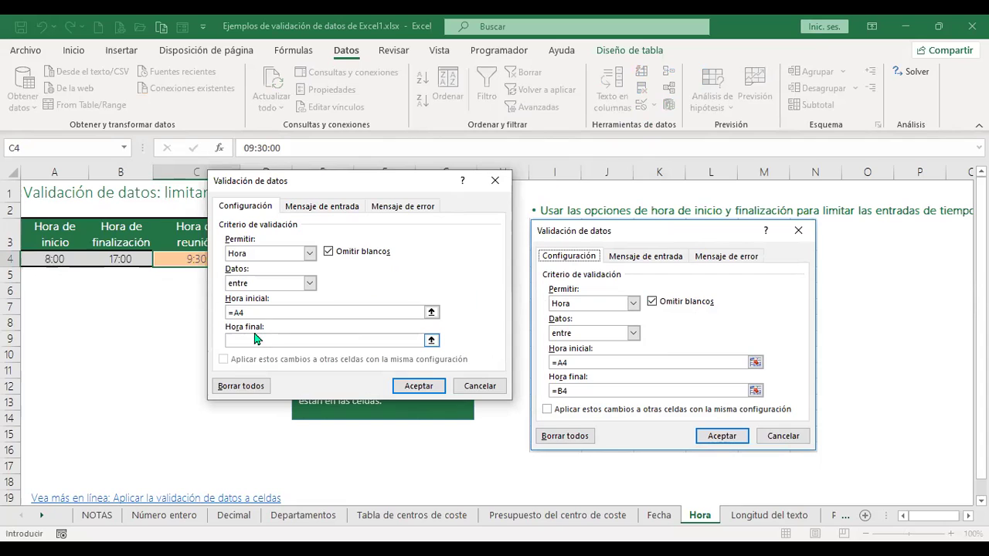
left_click(127, 258)
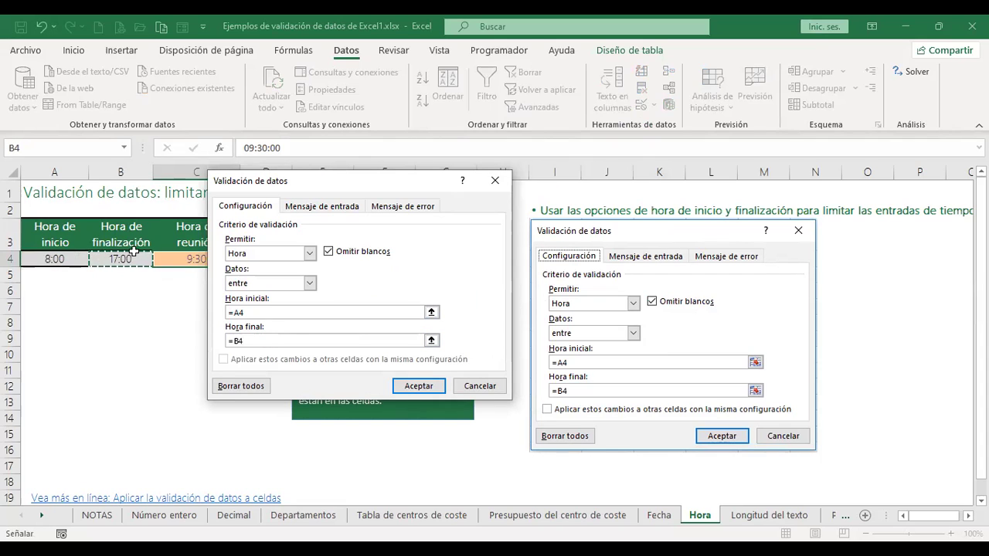
left_click(407, 385)
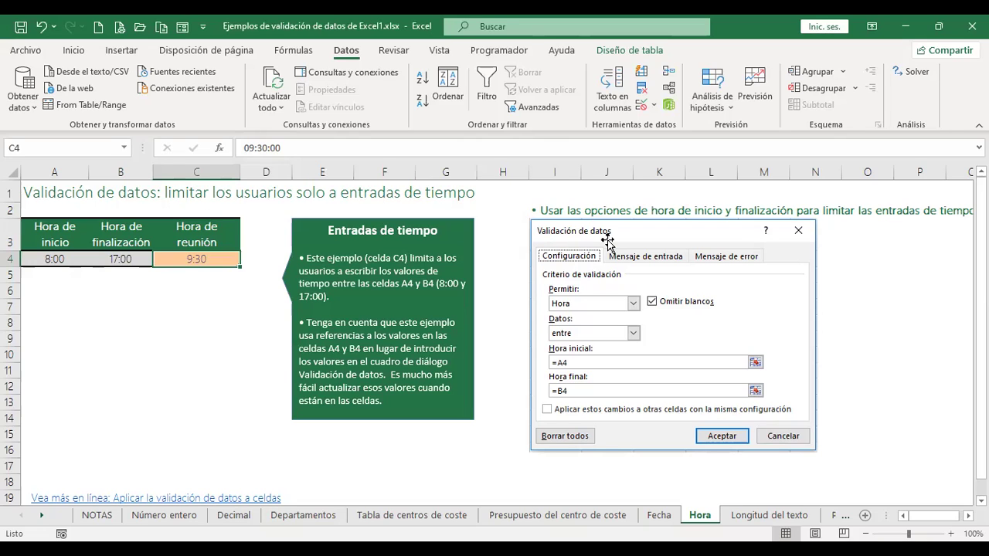
Try the meeting time 19:00 in C4, and cancel the entry
type("19:00")
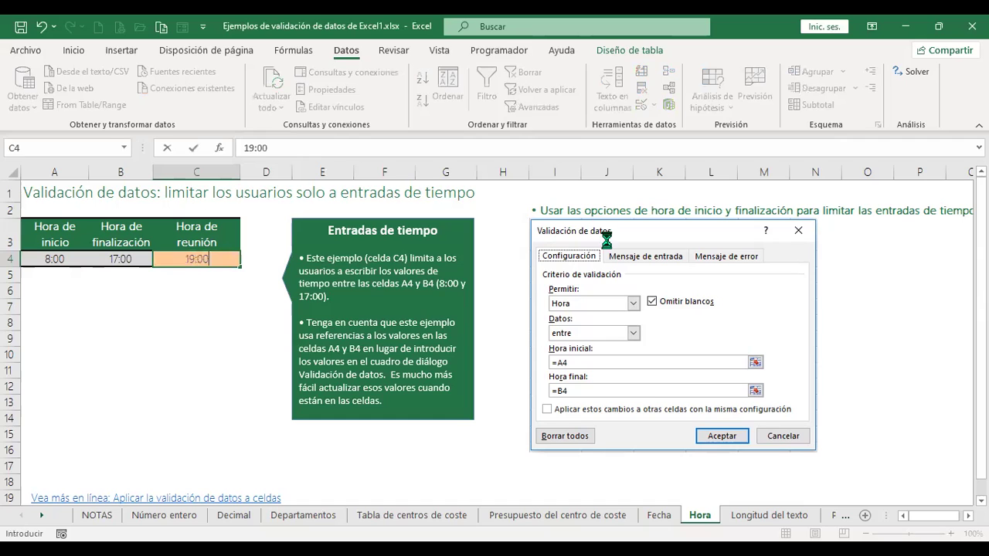
key("Return")
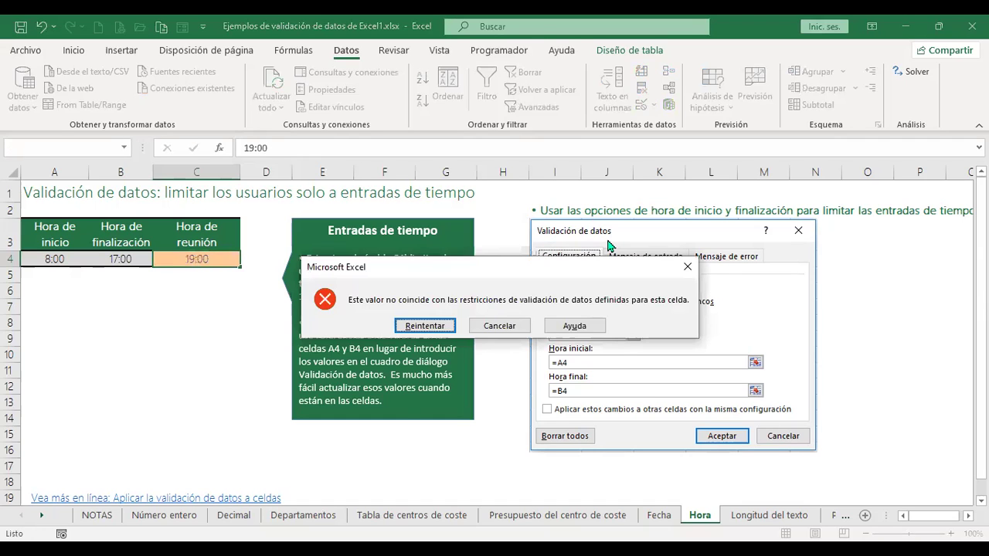
key("Escape")
Enter 17:00 as the meeting time in C4
key("Left")
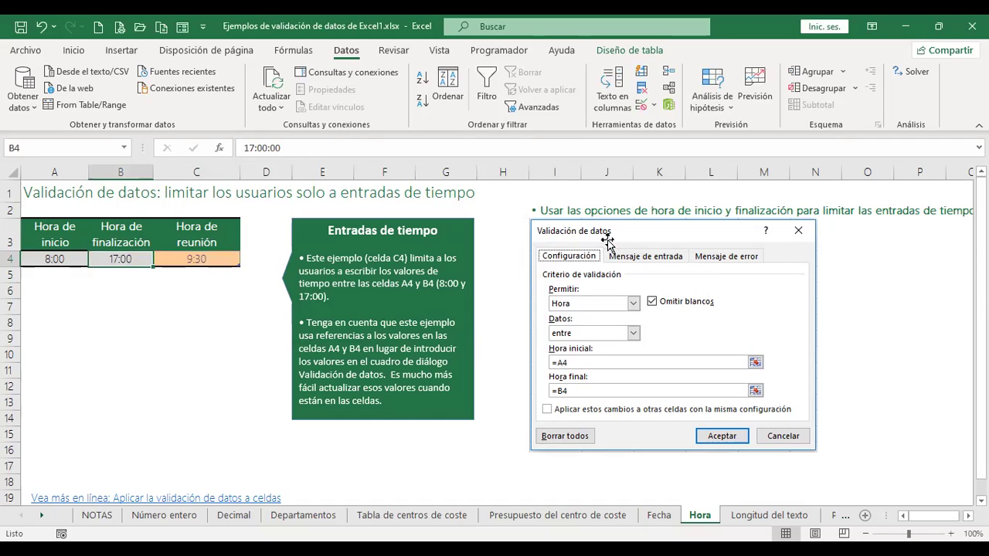
key("Right")
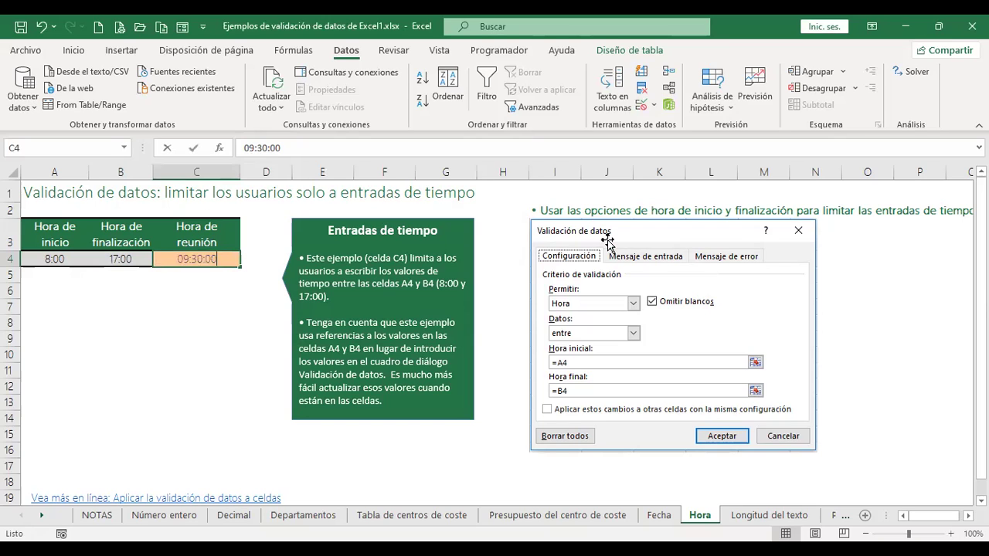
type("17:00")
key("Return")
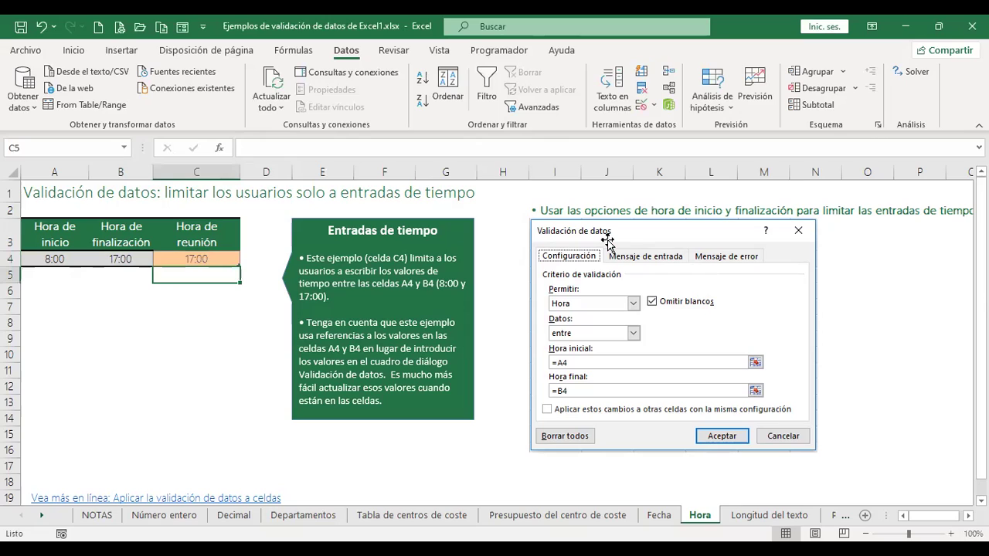
Set the end hour in B4 to 16:00
key("Up")
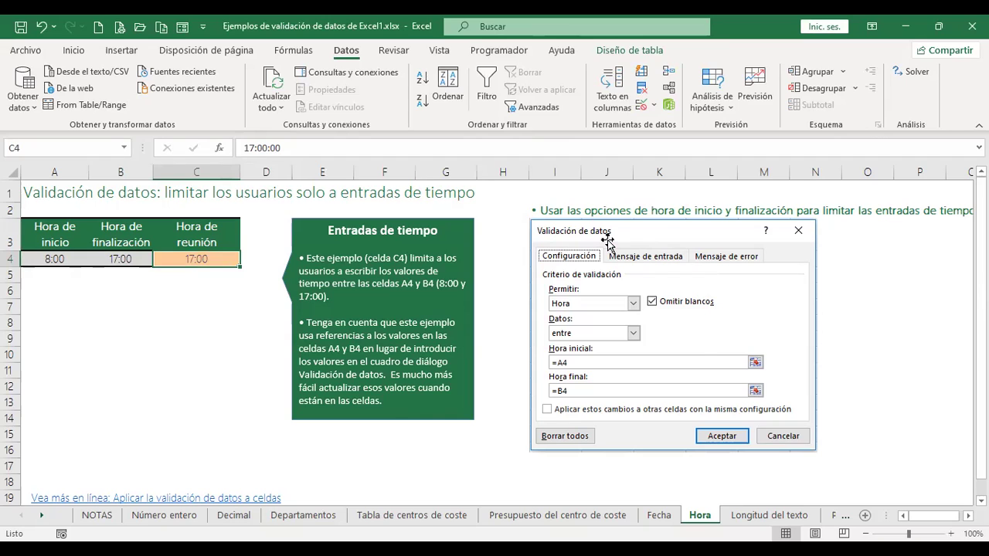
key("Left")
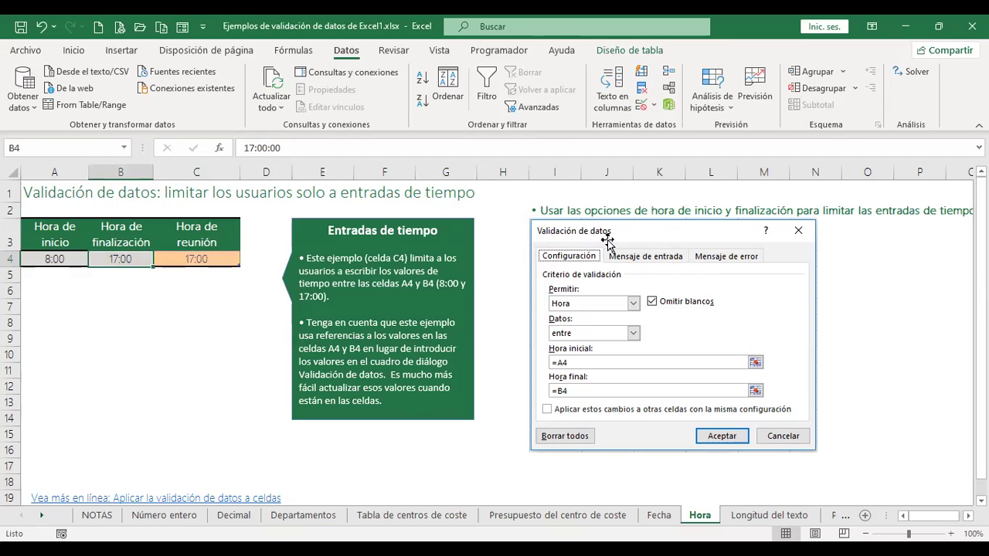
type("16:00")
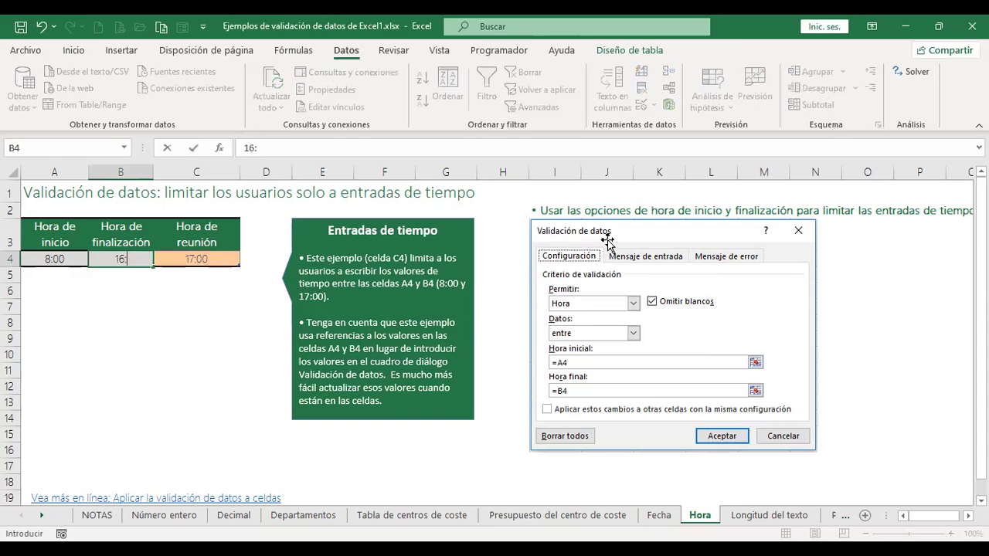
key("Tab")
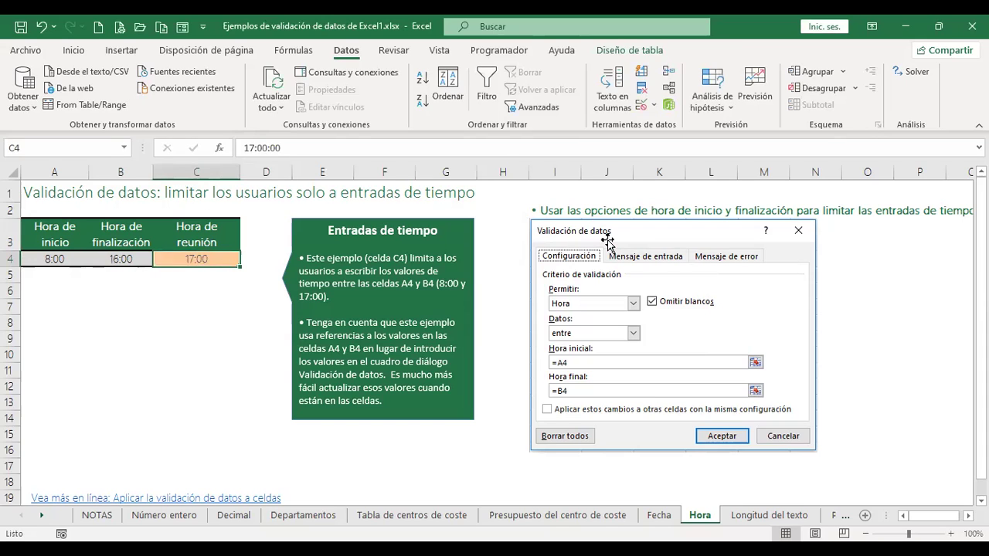
Try the meeting time 16:30 in C4, and cancel the entry
type("16:30")
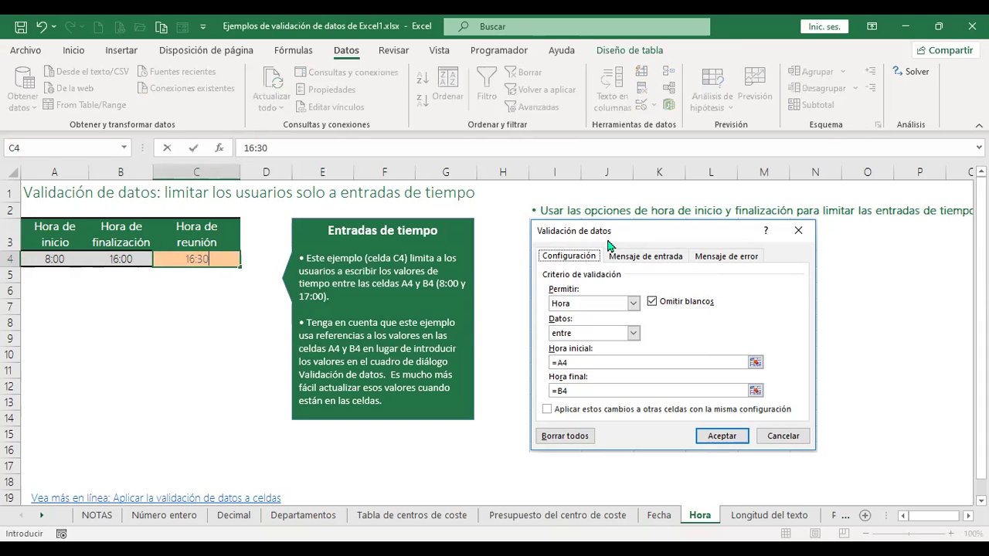
key("Return")
key("Escape")
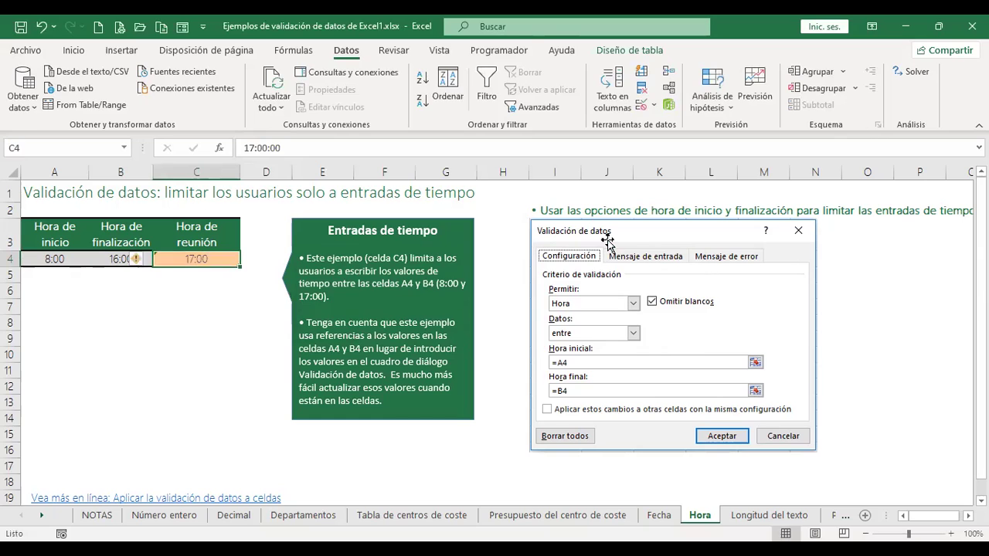
Try the meeting time 7:00 in C4, and cancel the entry
key("Home")
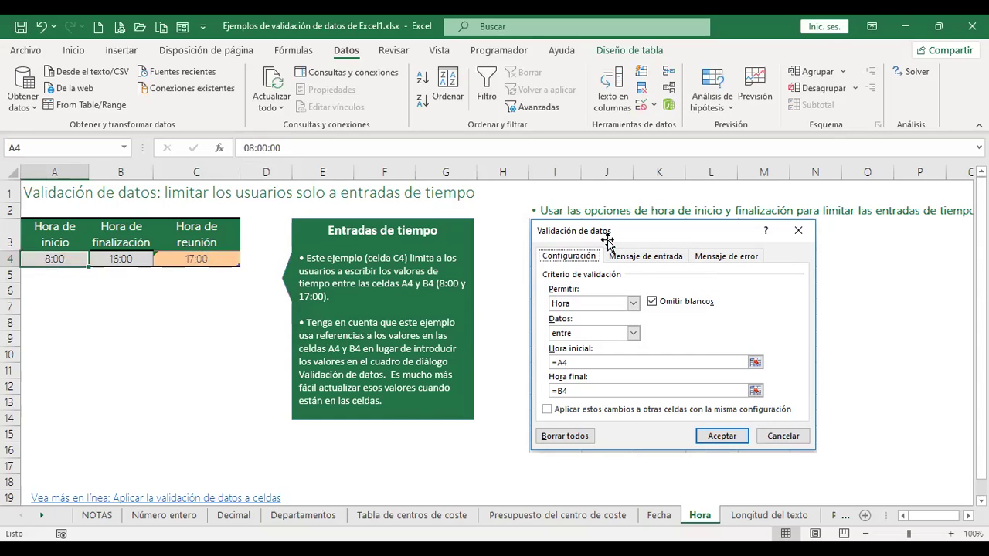
key("Right")
key("Right")
type("7:00")
key("Return")
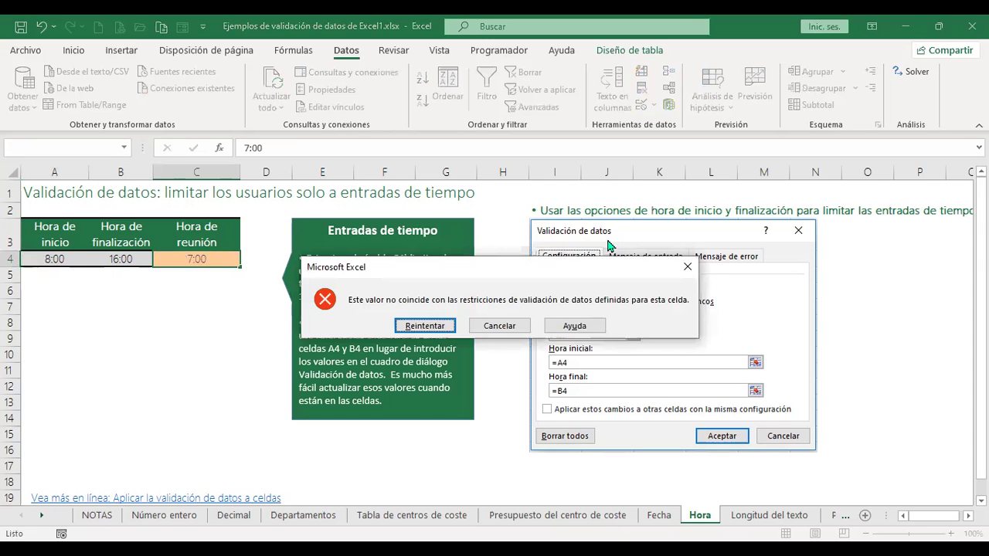
key("Escape")
Set the start hour in A4 to 7:00
key("Home")
type("7:00")
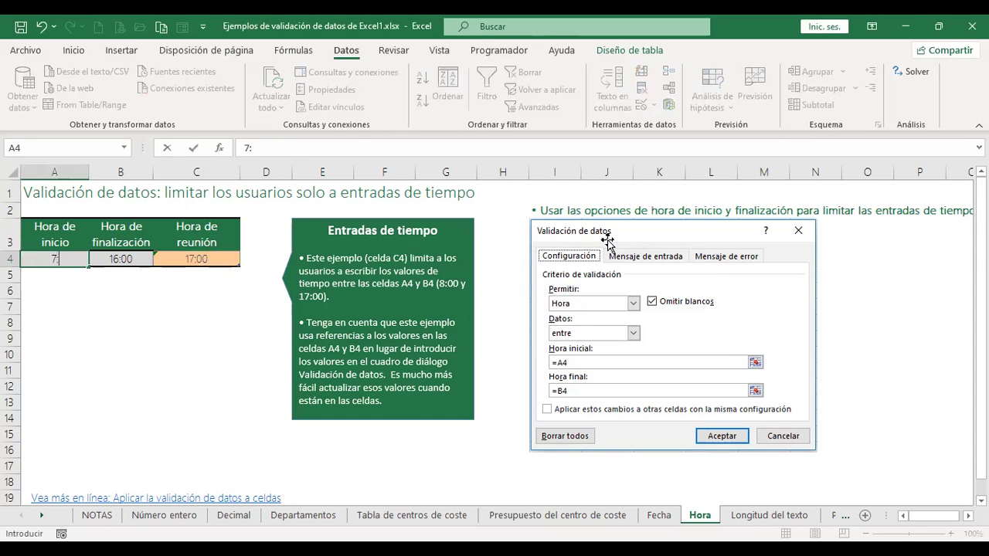
key("Return")
Start entering the meeting time 6:00 in C4, and cancel the entry
key("Up")
key("Right")
key("Right")
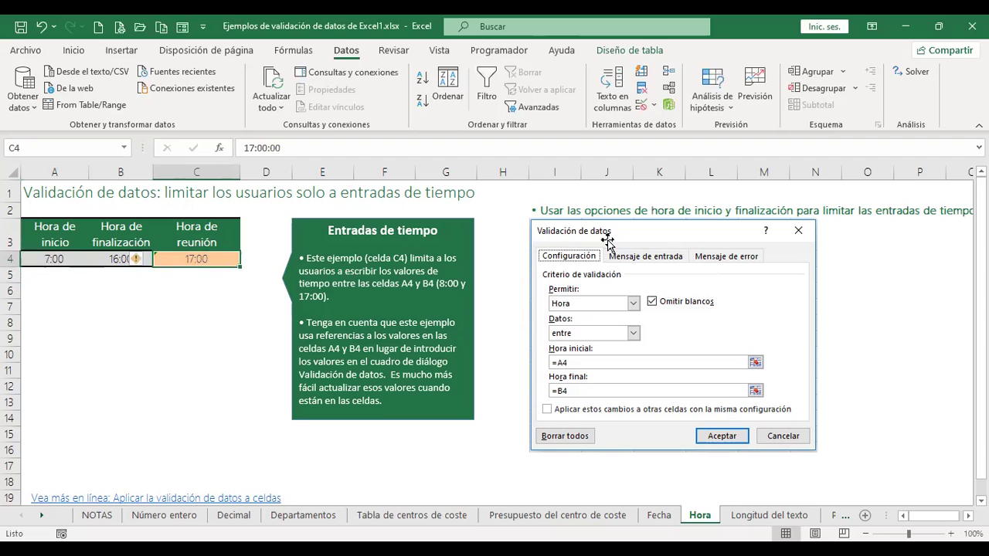
type("6:00")
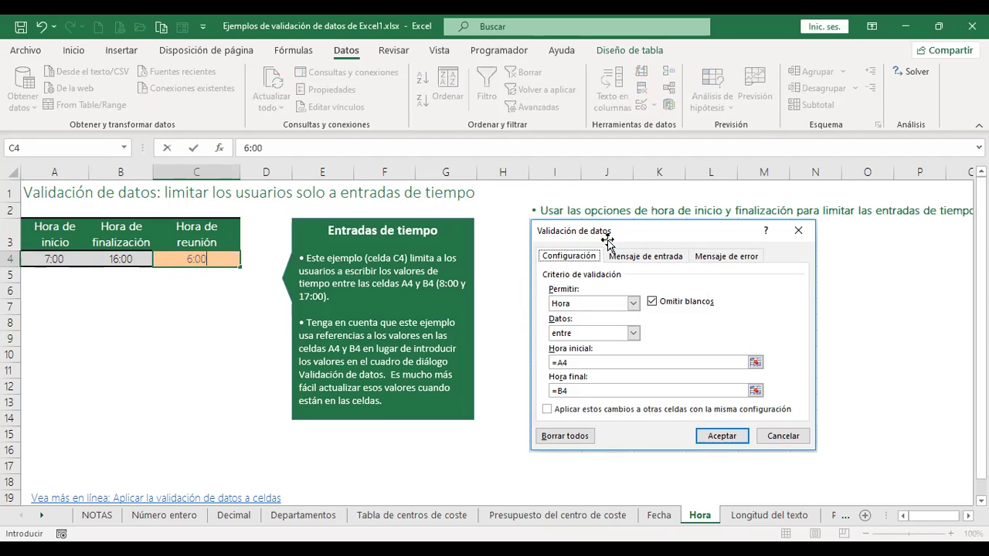
key("Escape")
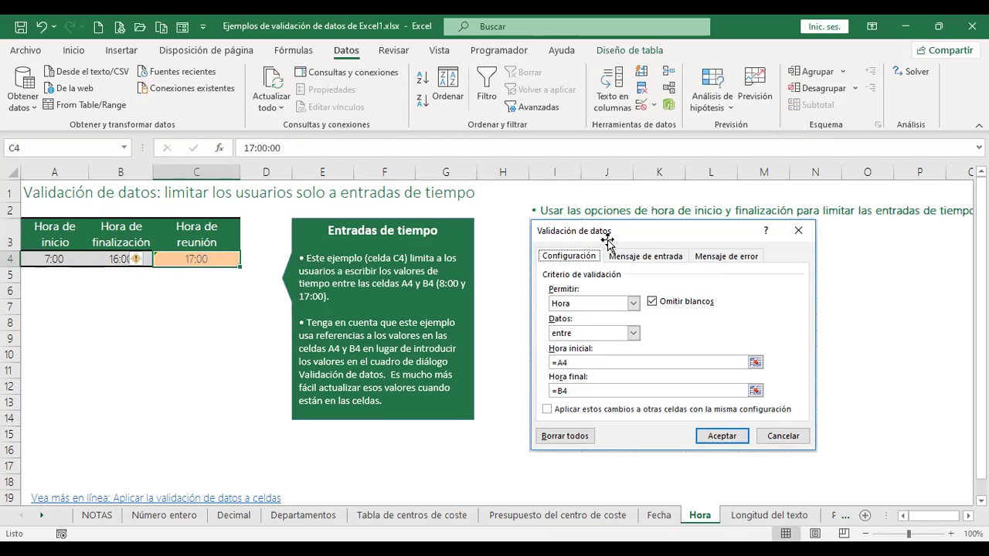
Enter 7:00 as the meeting time in C4
type("7:00")
key("Tab")
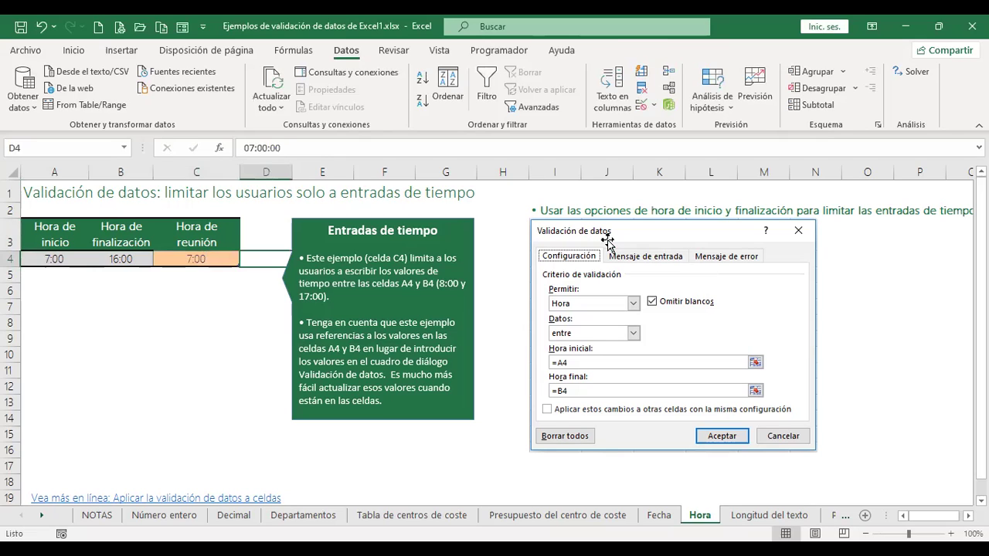
key("Left")
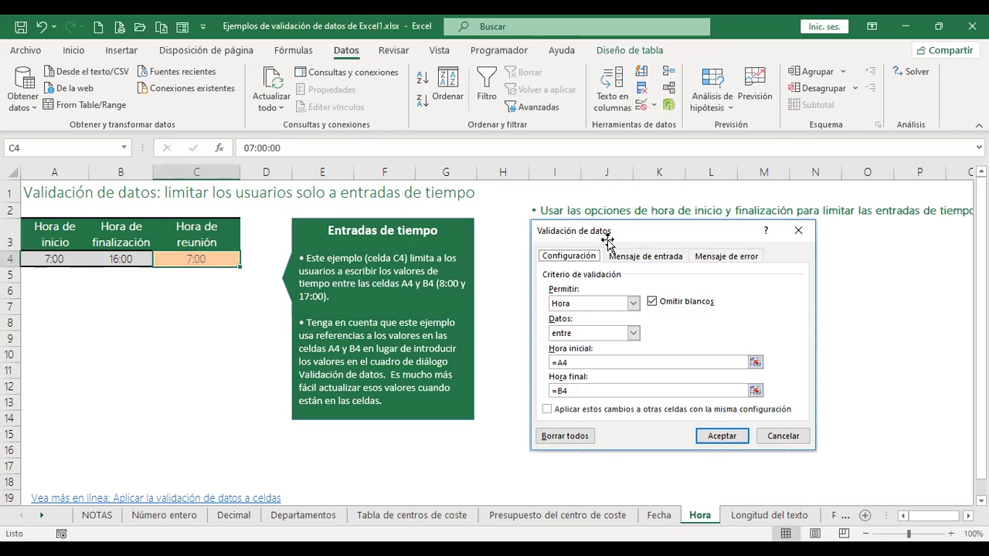
key("Left")
key("Left")
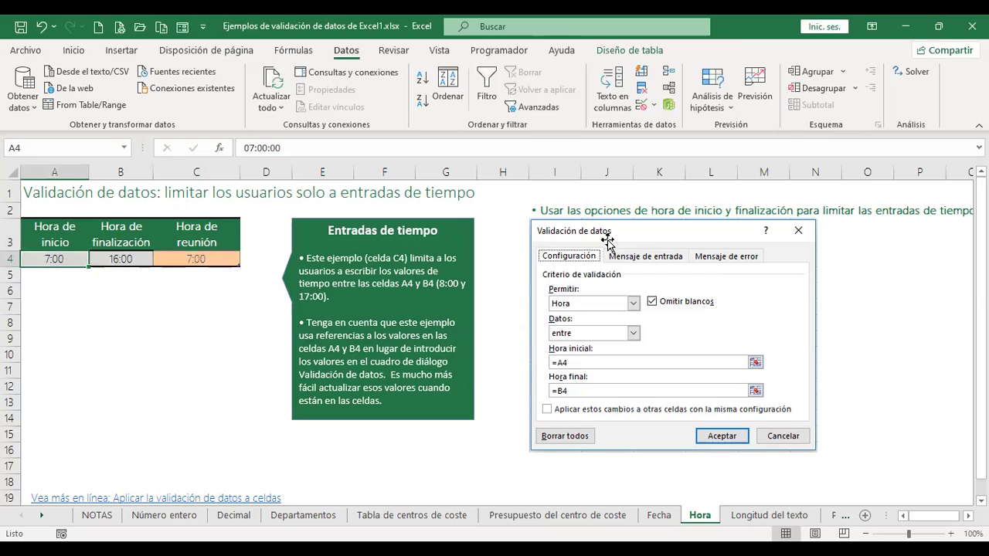
key("Right")
key("Left")
key("shift+Right")
key("Right")
key("Right")
key("Right")
key("Left")
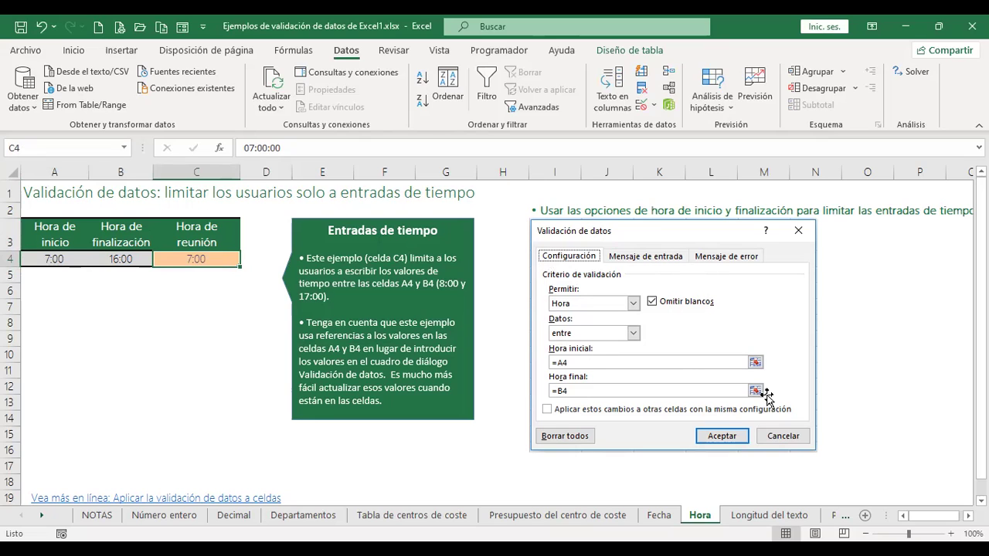
scroll(814, 420, "down", 7)
scroll(815, 418, "up", 7)
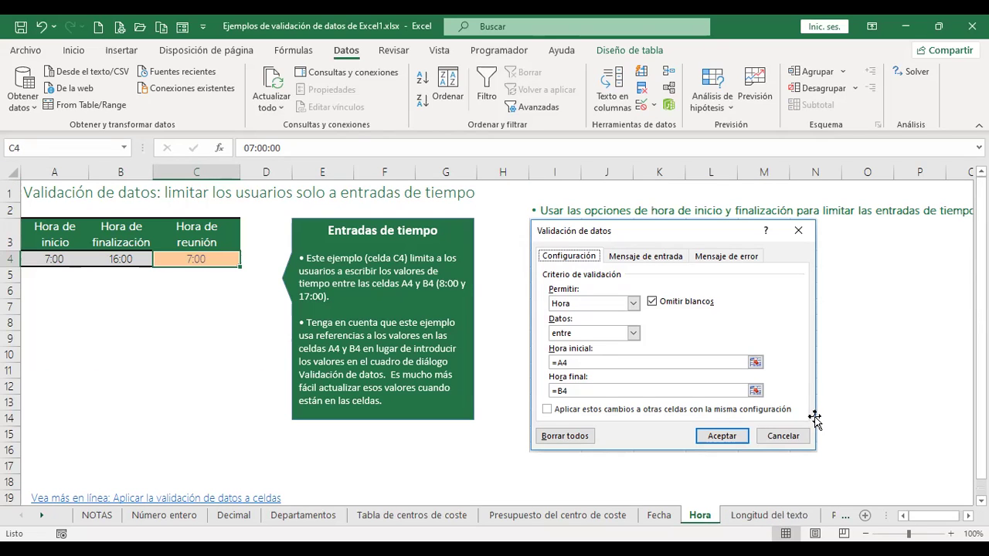
On the Longitud del texto sheet, apply Longitud del texto data validation to cell A4, using menor o igual que with a maximum of 10
left_click(769, 517)
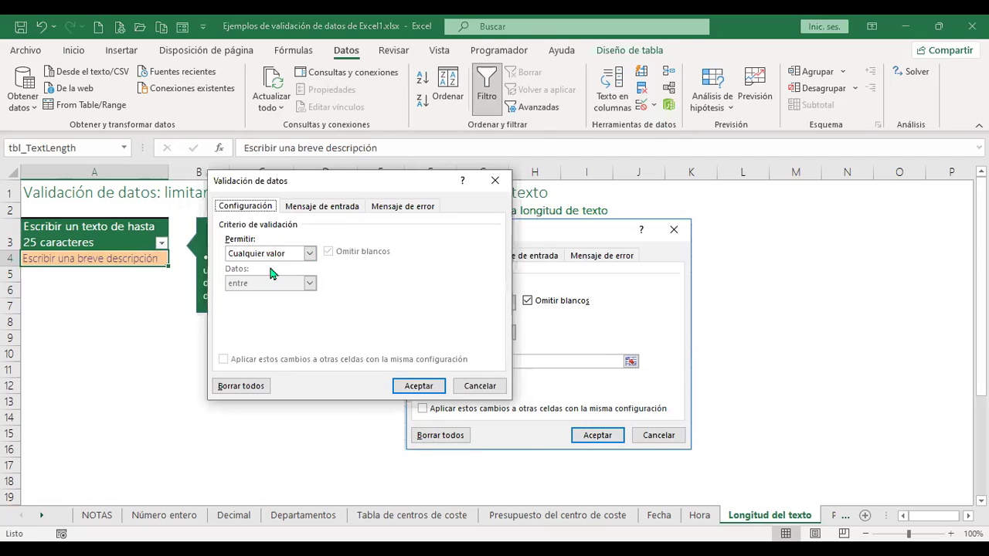
left_click_drag(364, 185, 246, 185)
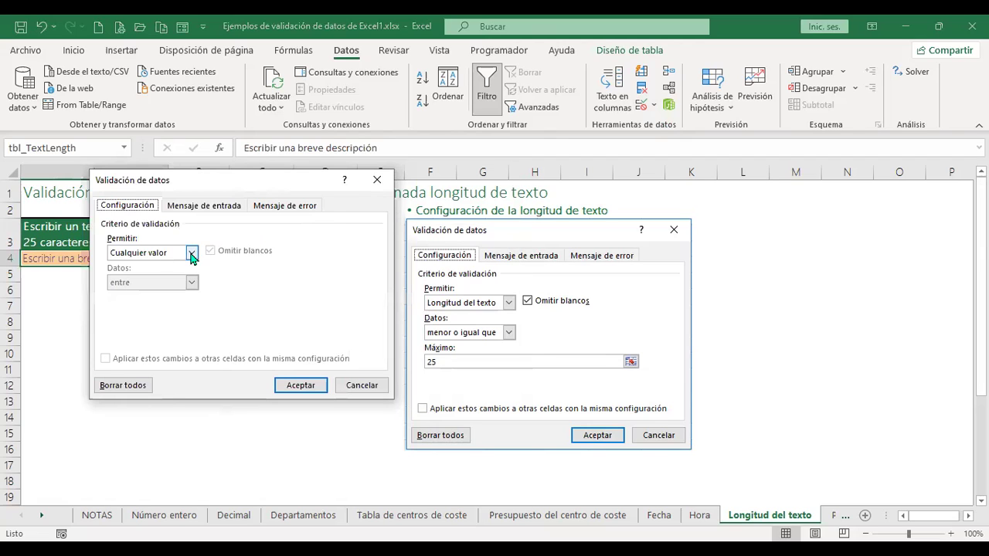
left_click(309, 253)
left_click(157, 323)
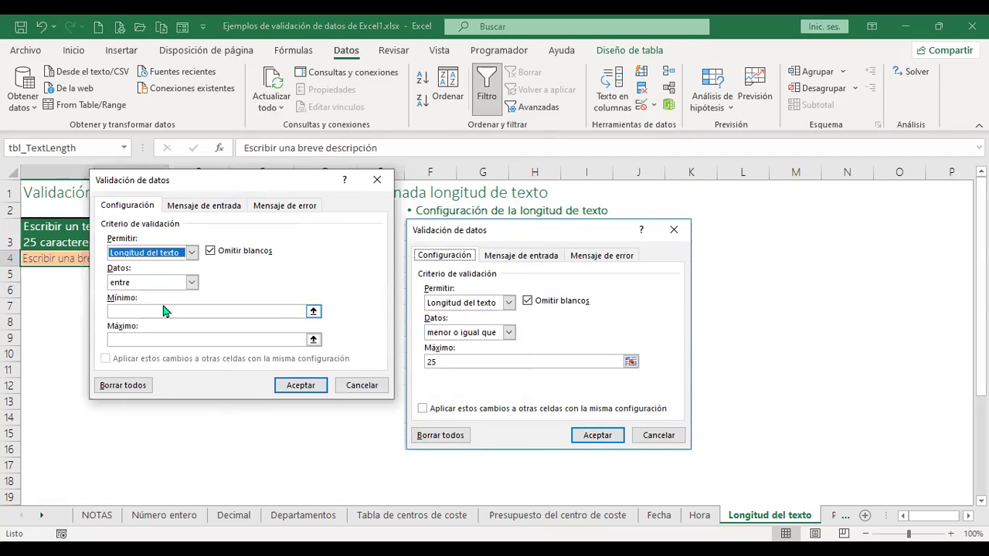
left_click(190, 284)
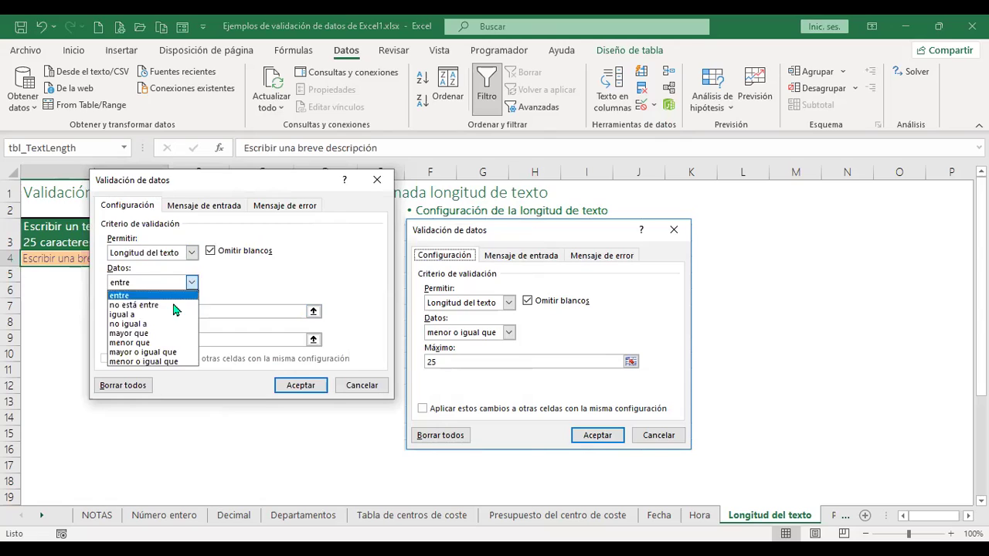
left_click(177, 363)
left_click(188, 311)
type("0")
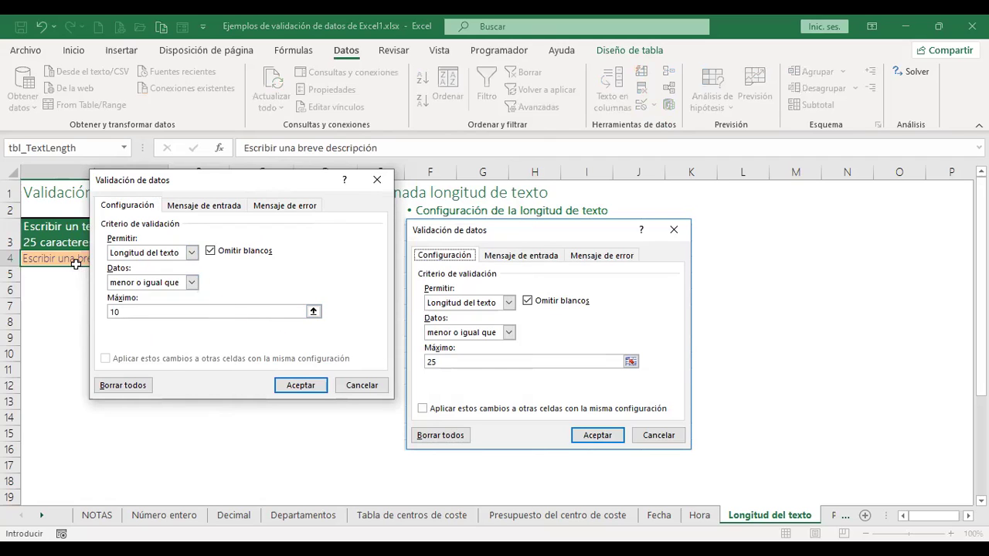
left_click(306, 390)
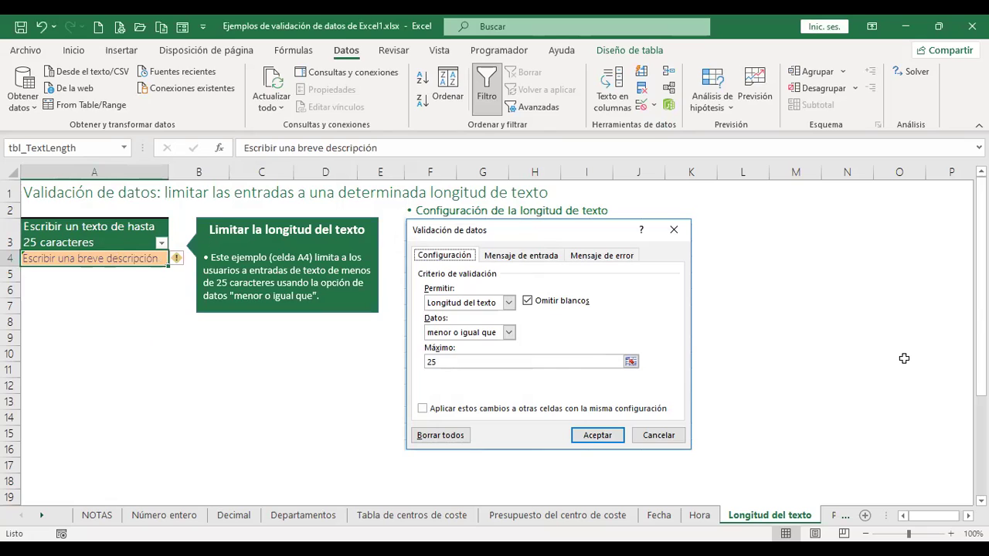
Try the text "Esta celda está validada" in A4, and cancel the entry
type("Esta celda está validada")
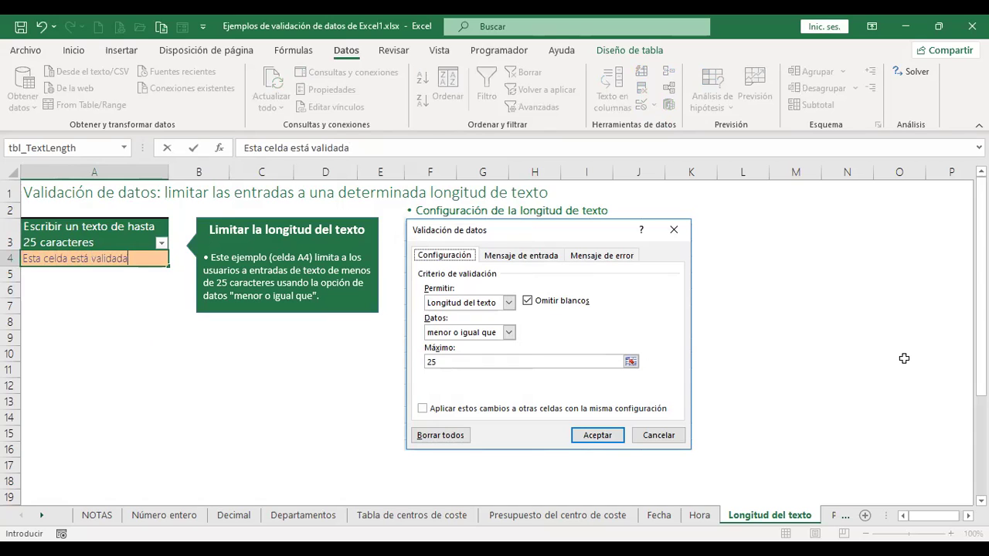
key("Return")
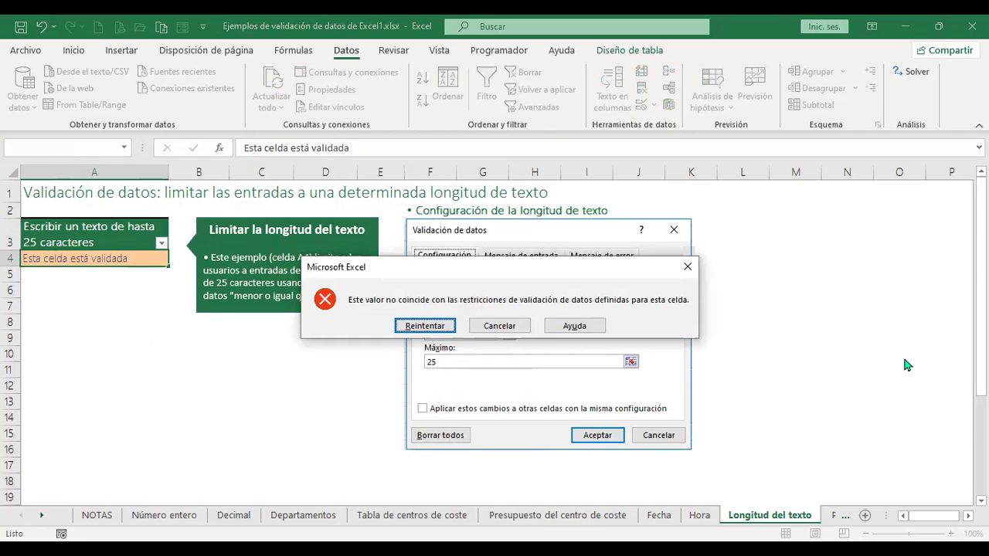
key("Escape")
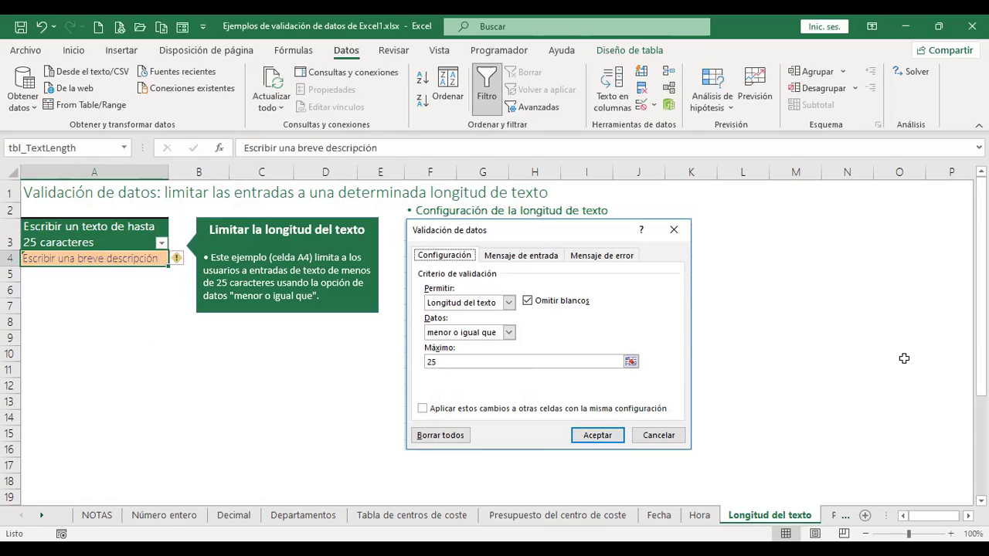
Enter the text "Diez" in the length-limited cell A4
type("Diez")
key("Return")
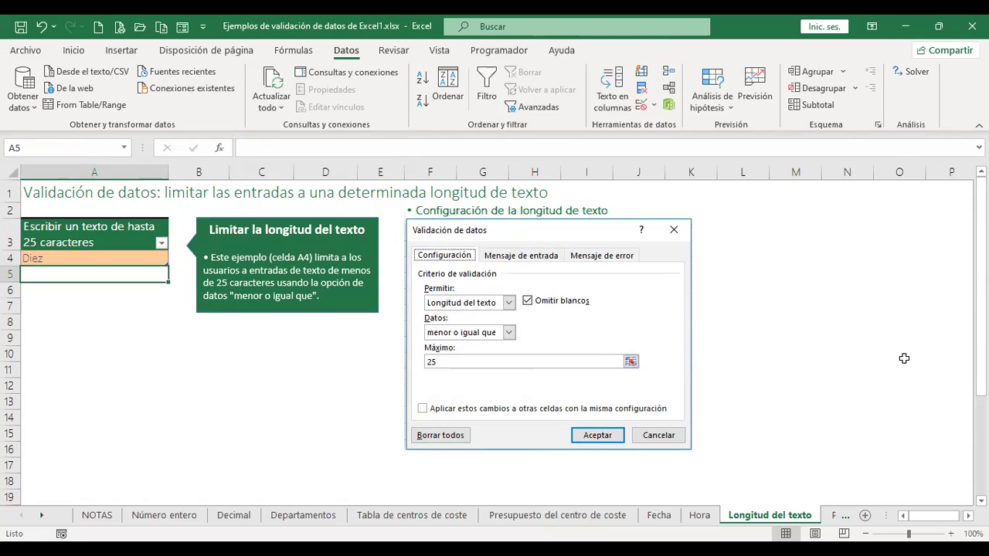
Review the comparison options available in A4's text length validation, and close the settings without changes
key("Up")
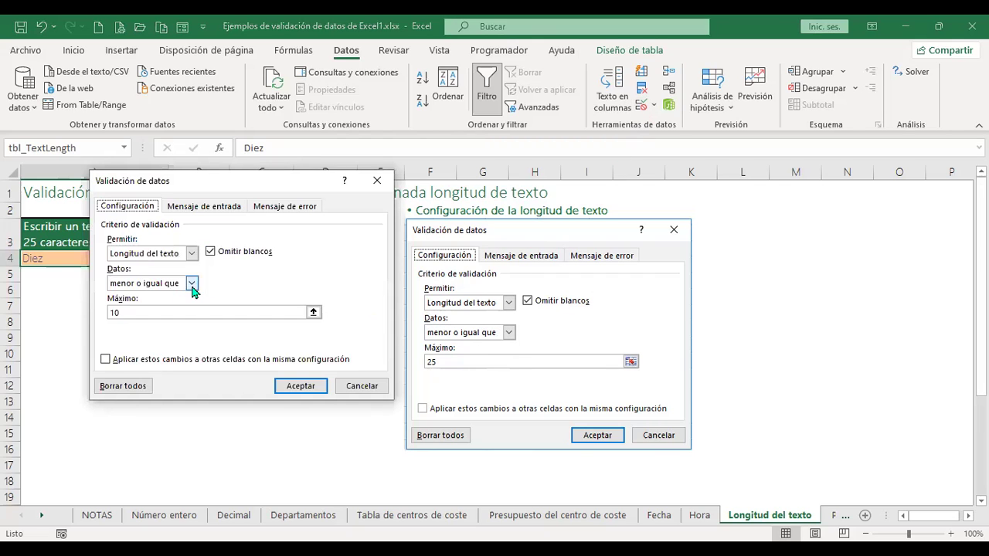
left_click(190, 284)
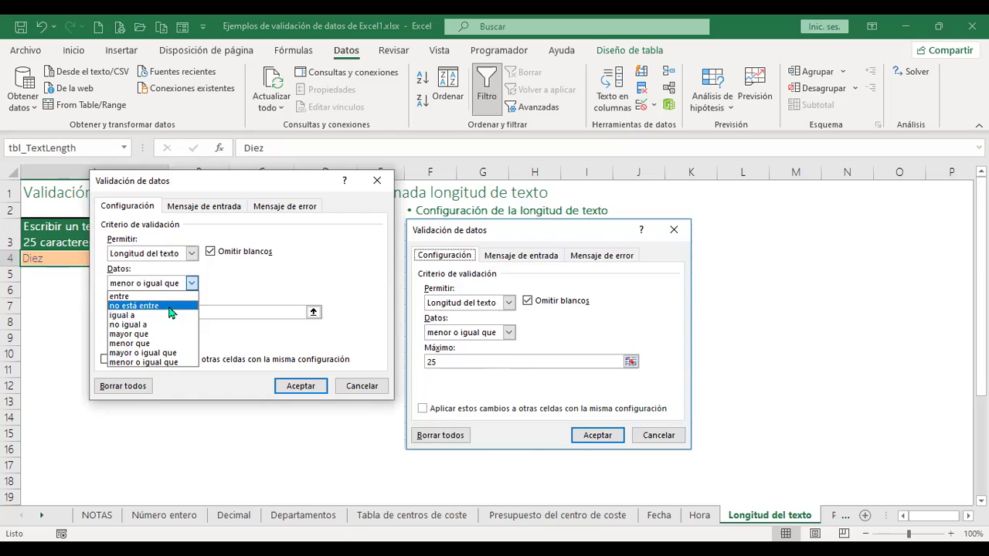
left_click(231, 380)
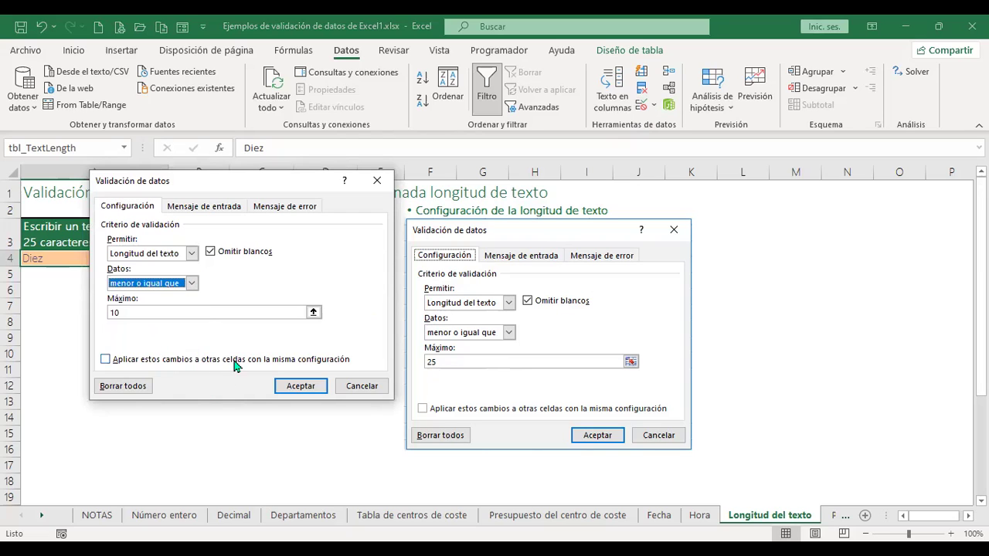
left_click(367, 384)
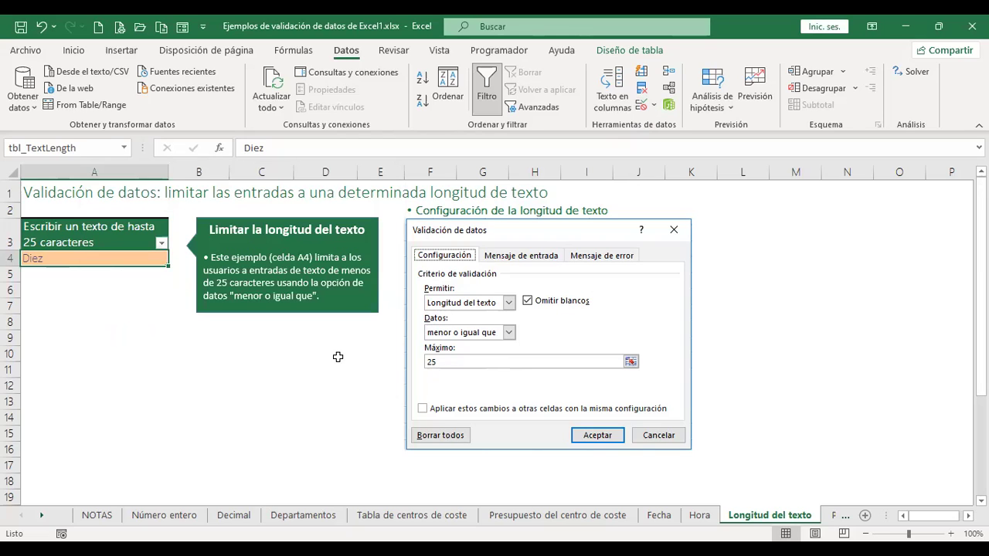
left_click(337, 357)
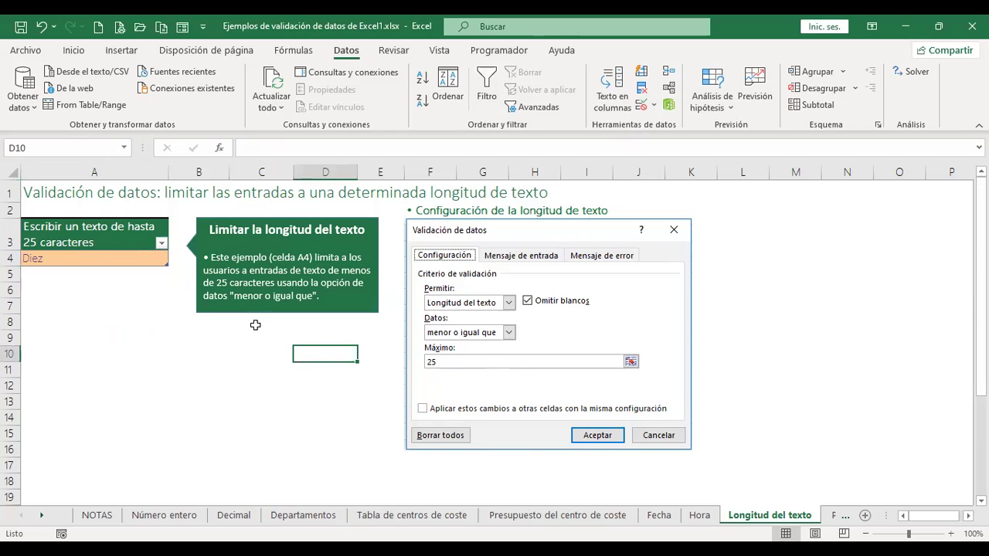
left_click(157, 288)
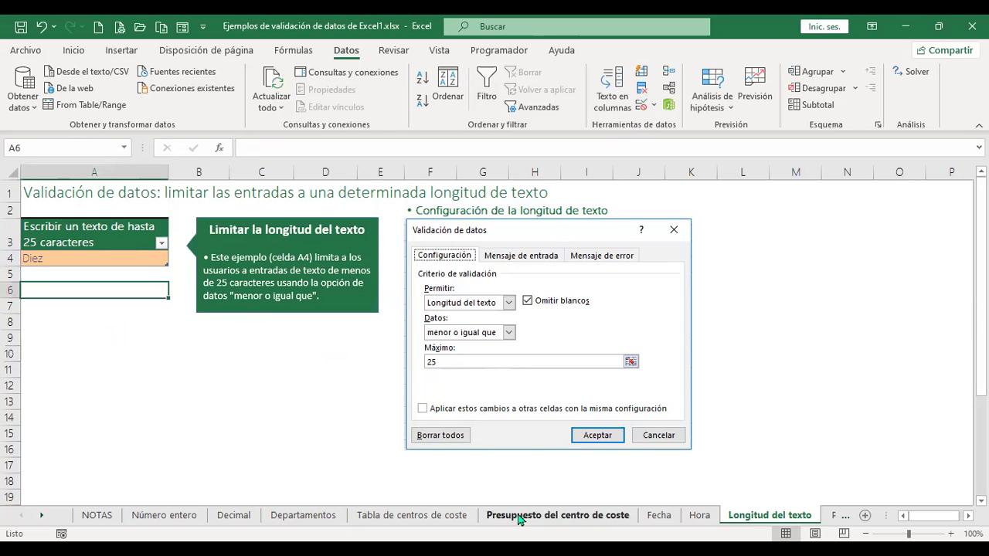